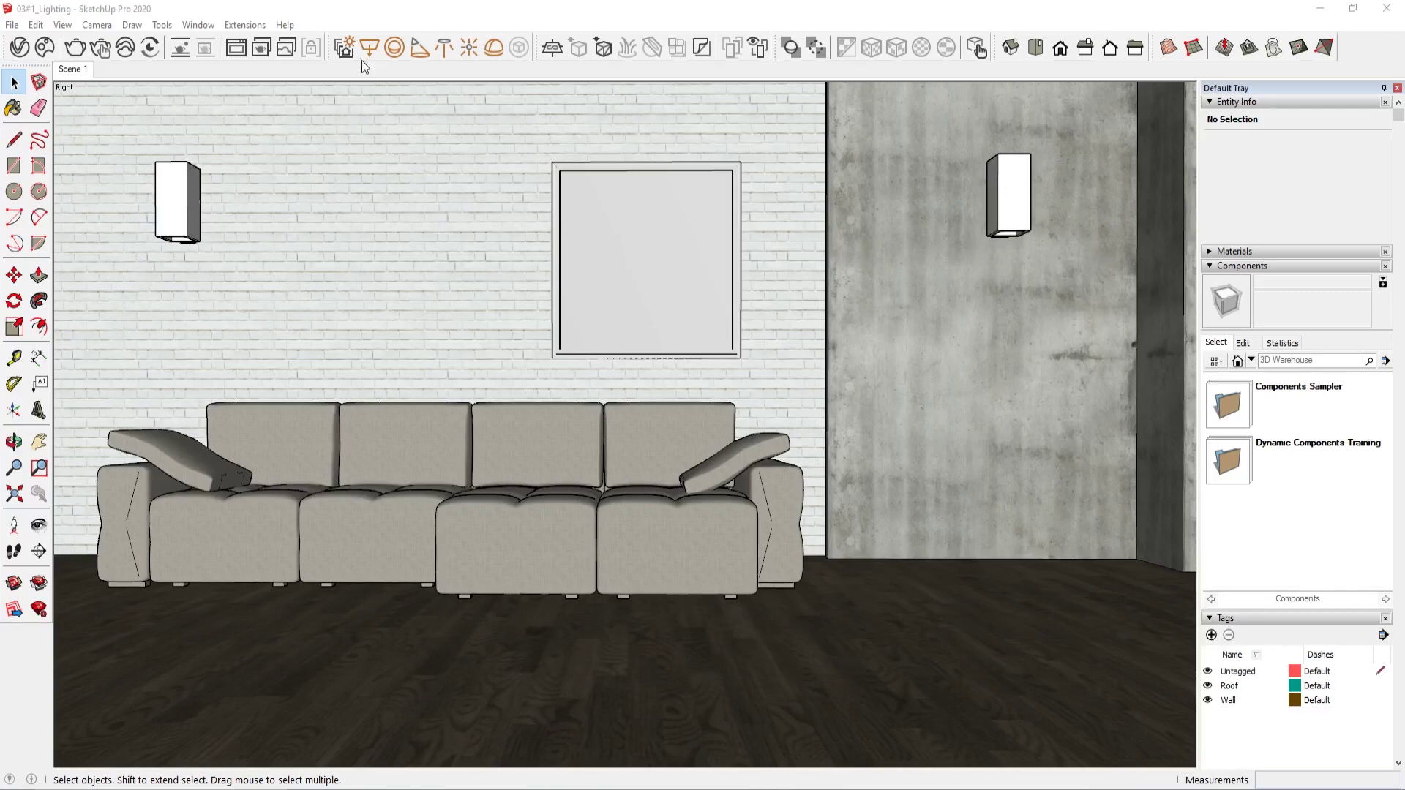
- Open the V-Ray Asset Editor and browse its Lights list without adding any asset
click(344, 47)
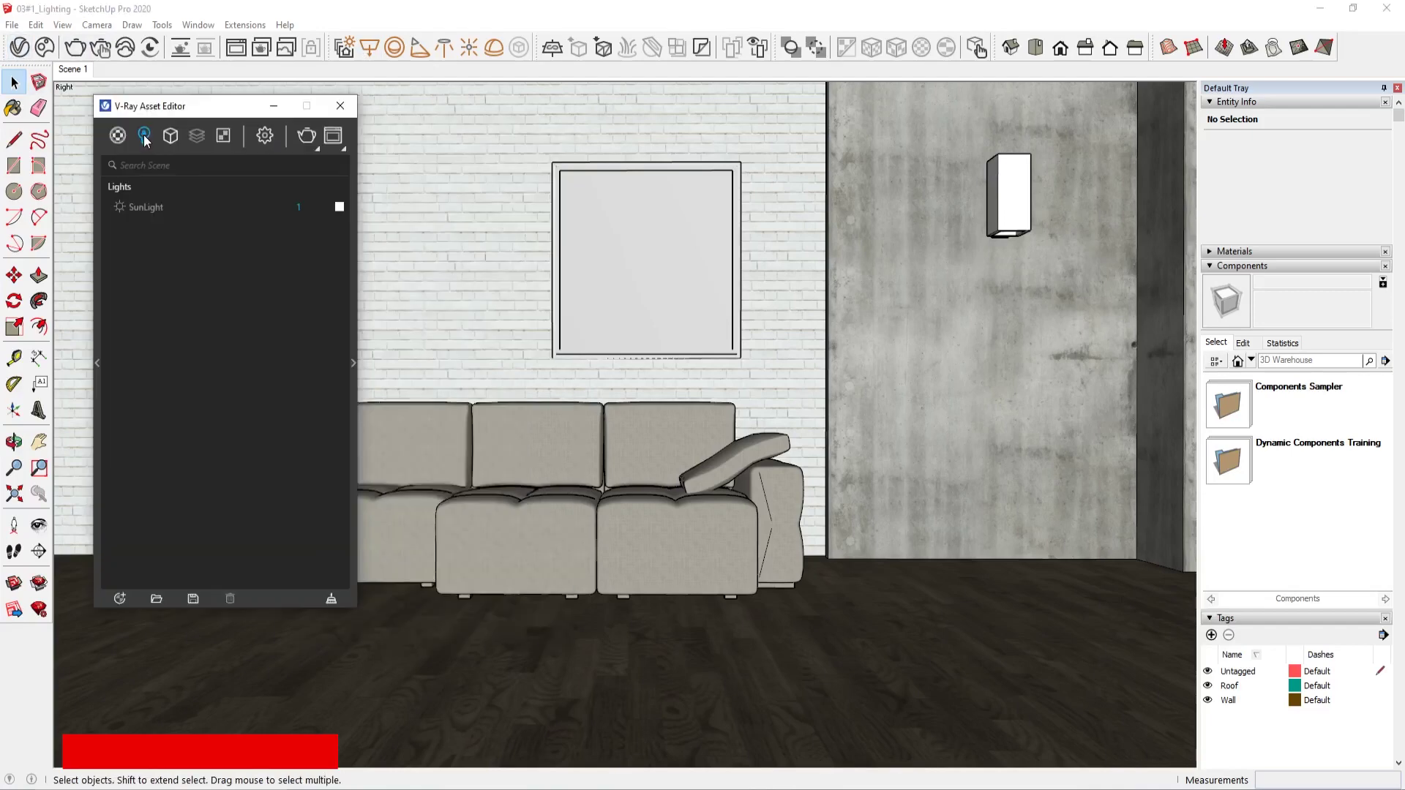
click(144, 136)
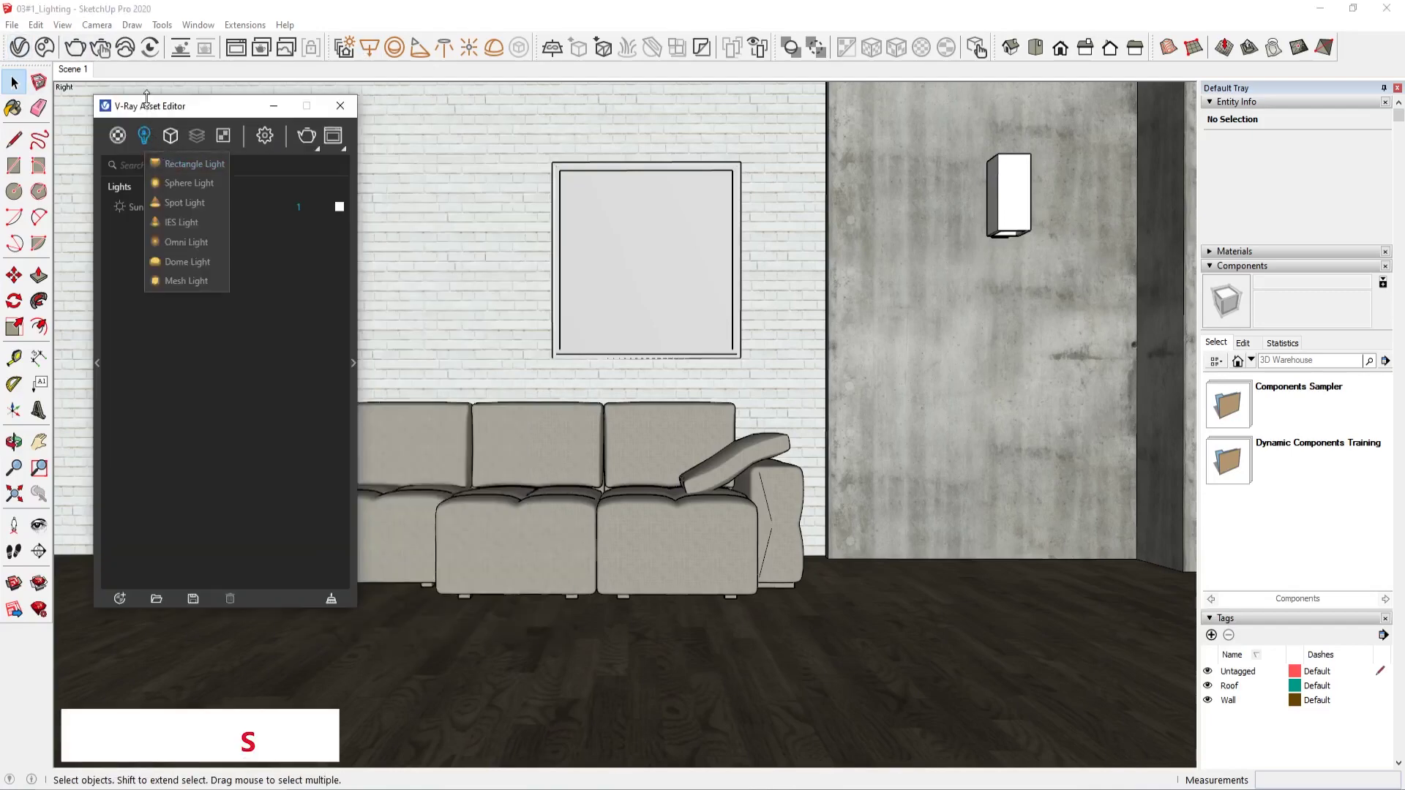
drag(146, 98, 103, 87)
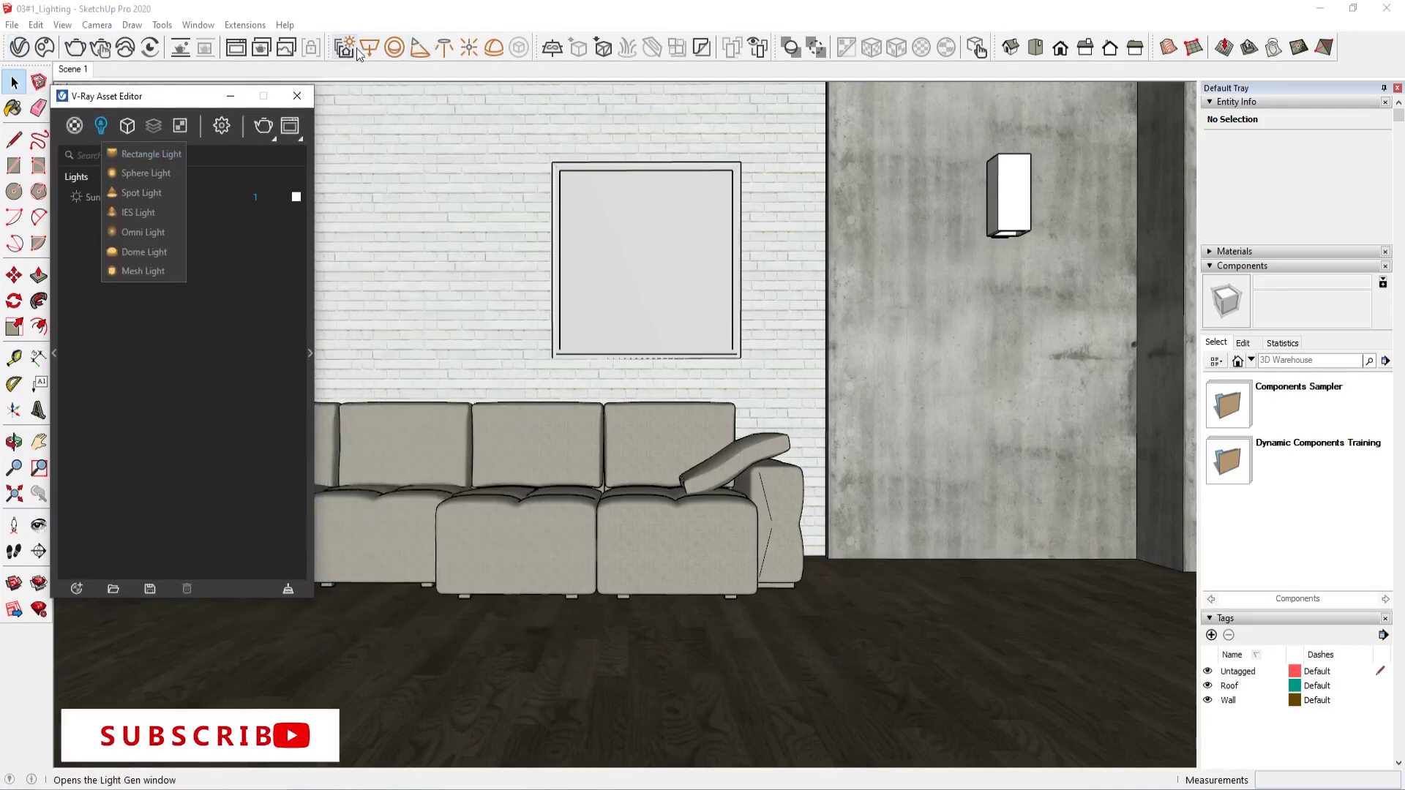
click(73, 587)
mouse_move(97, 548)
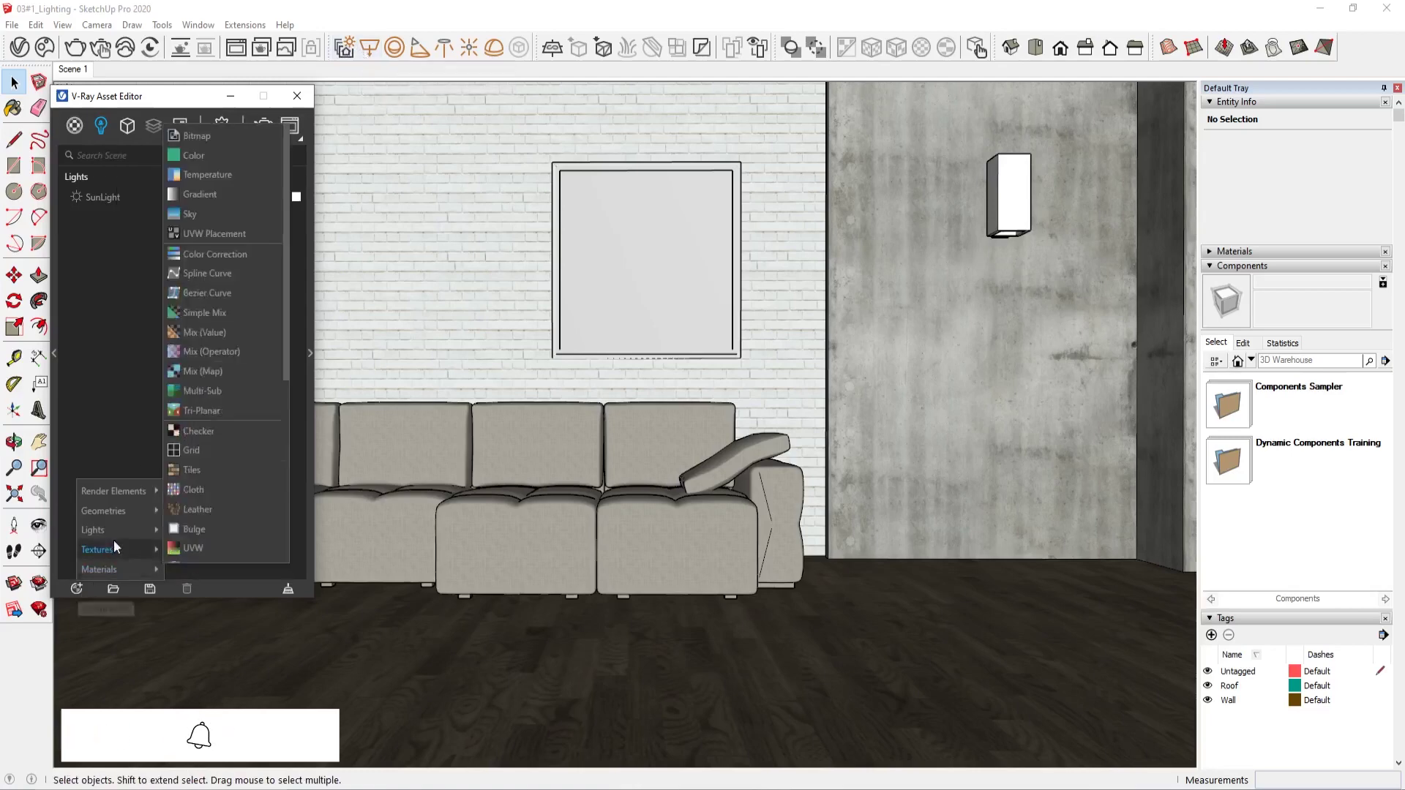
click(235, 404)
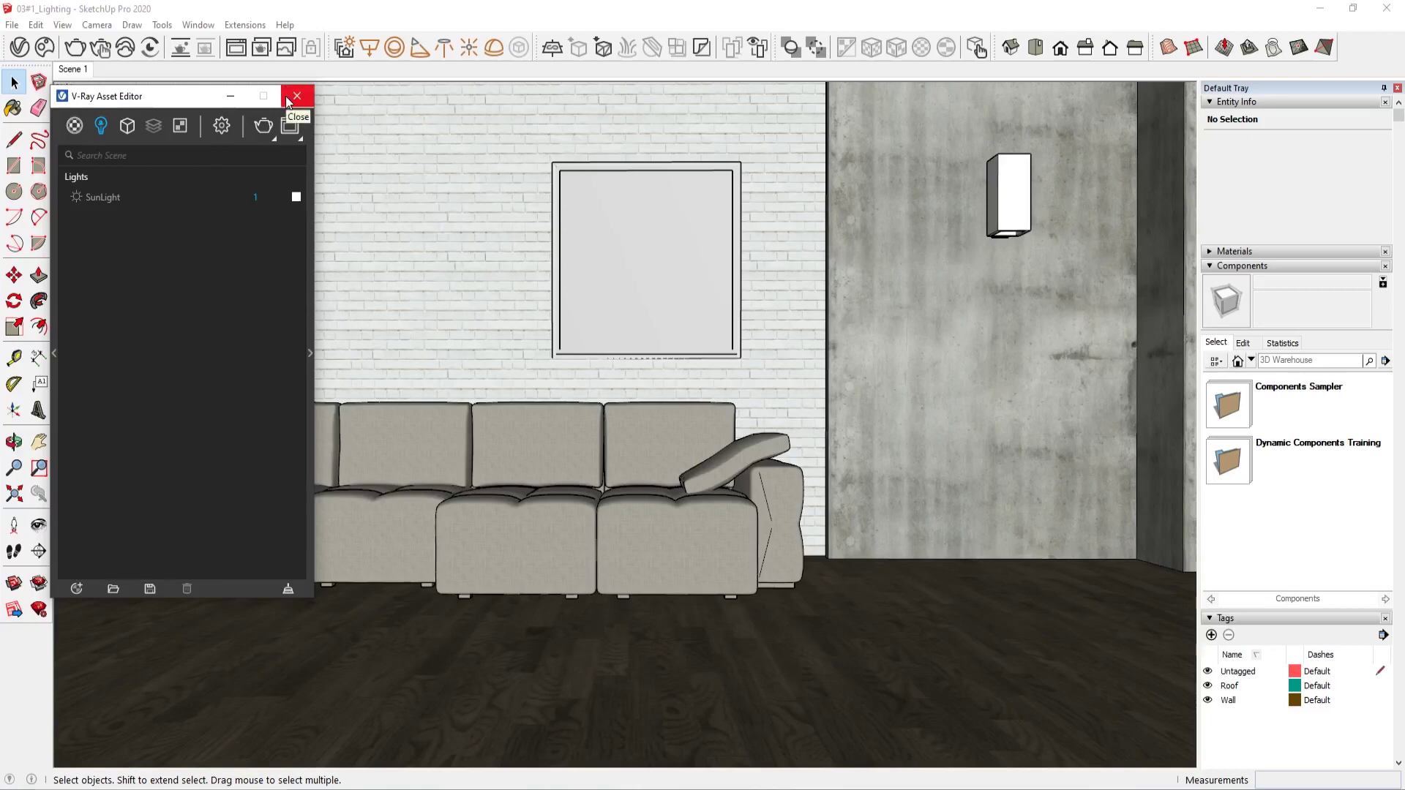
- Set the Components panel to In Model, showing Component#1 and Print Art 011, and close the editor
click(98, 135)
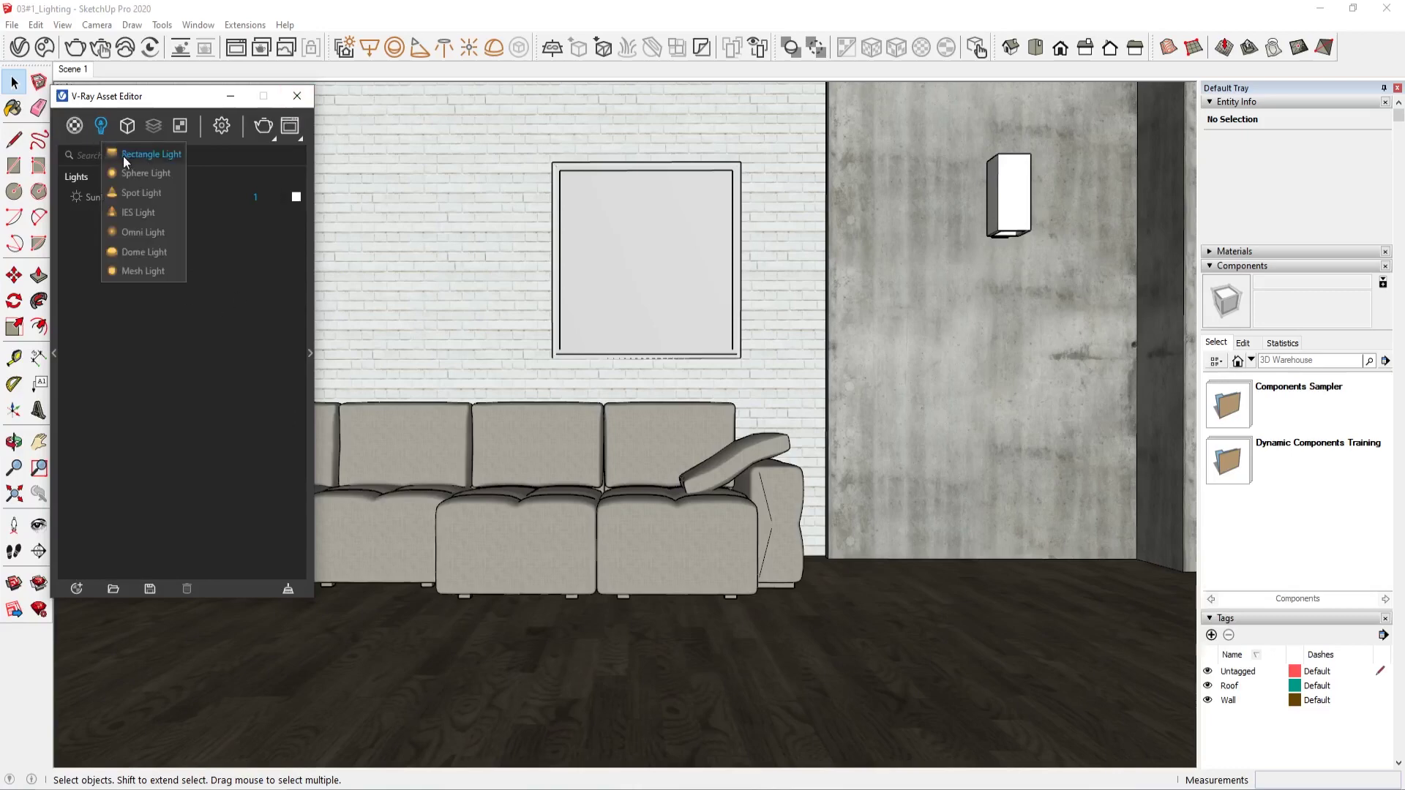
click(1251, 359)
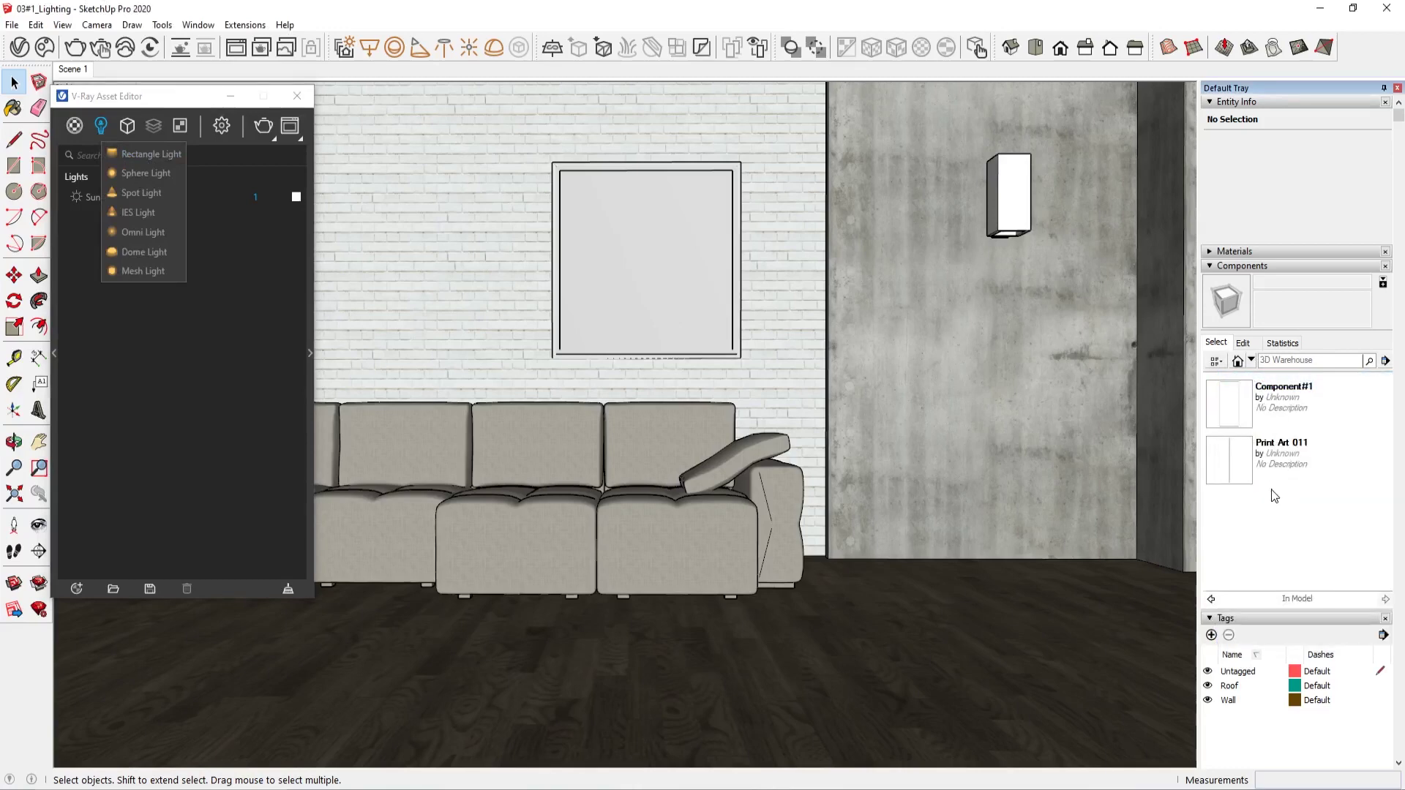
click(235, 340)
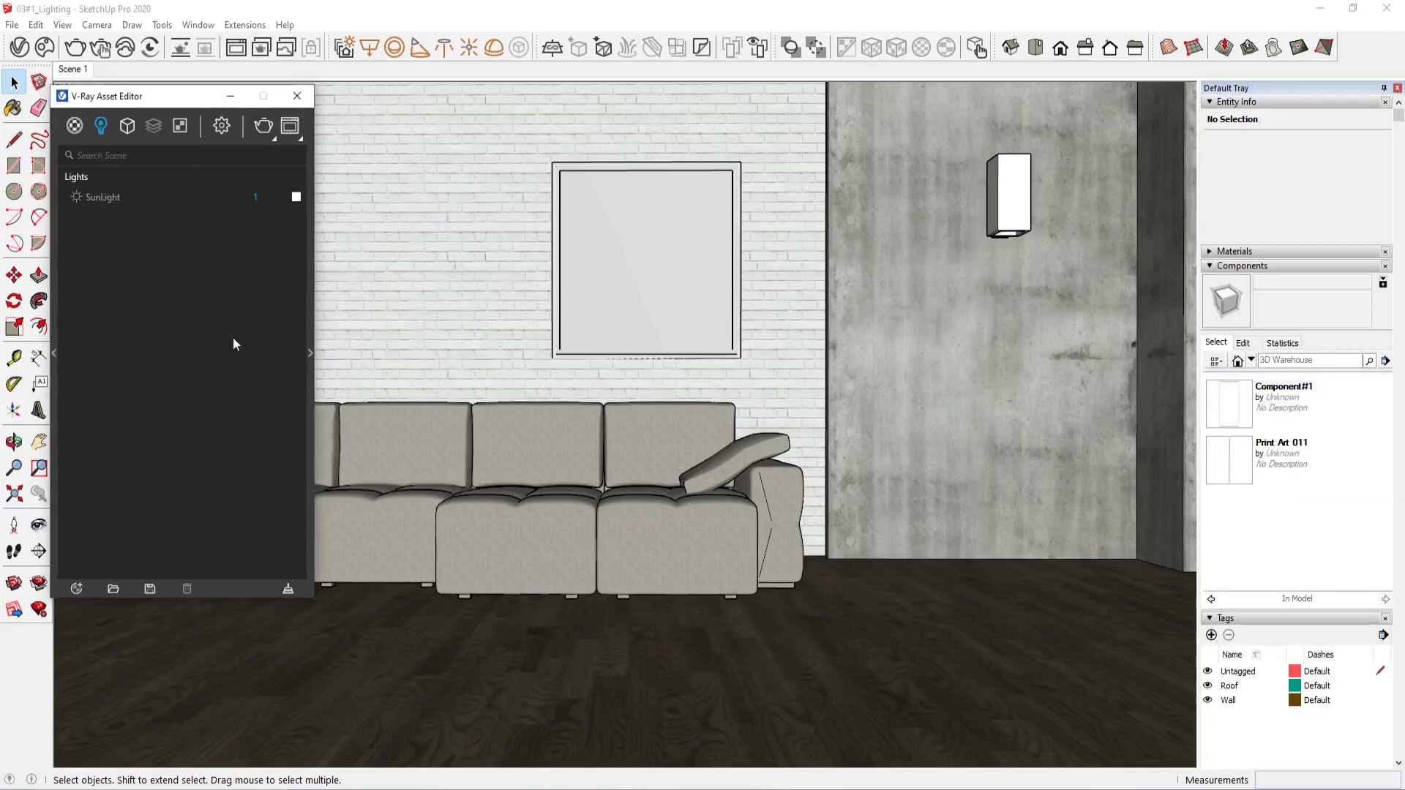
click(297, 97)
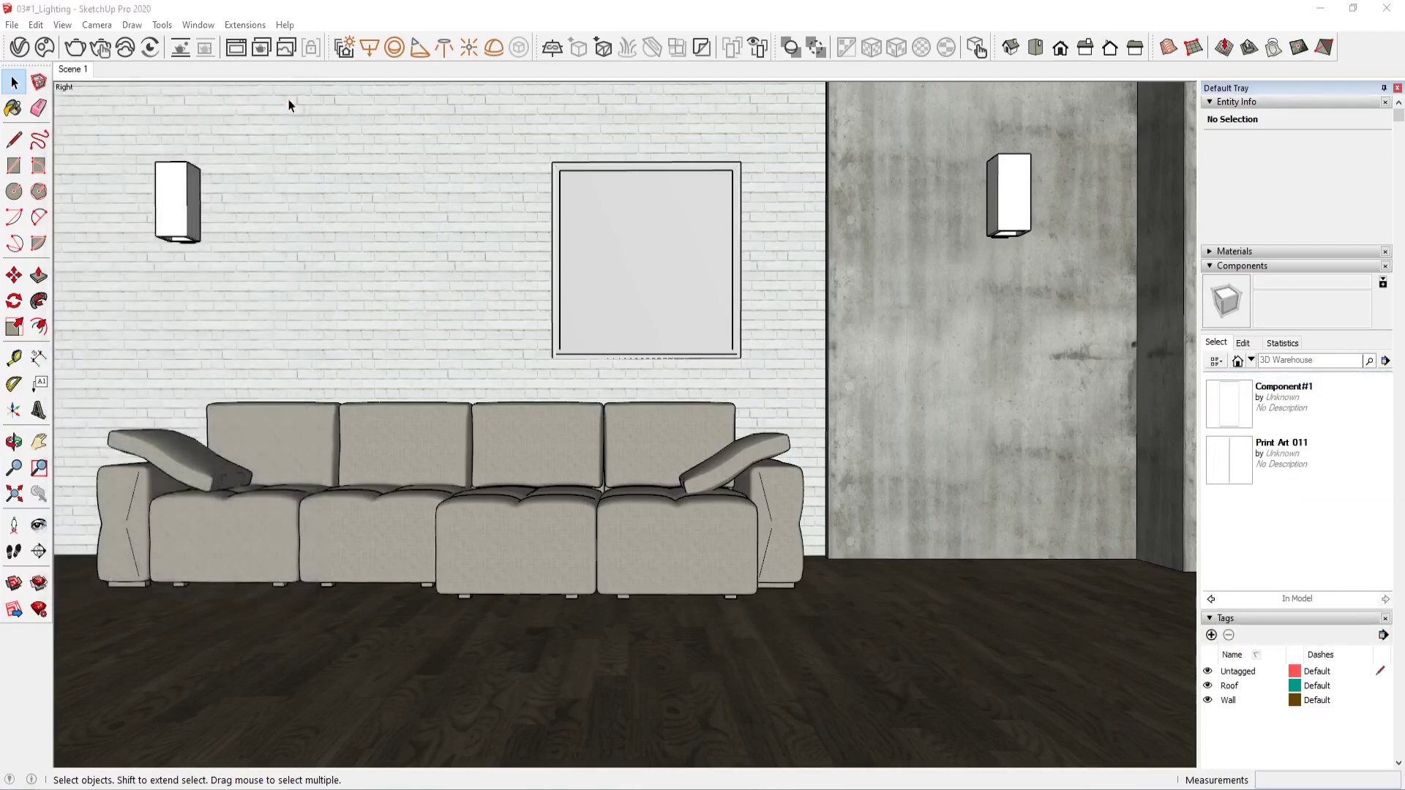
- Draw a V-Ray Rectangle Light on the floor with two corner clicks
click(370, 47)
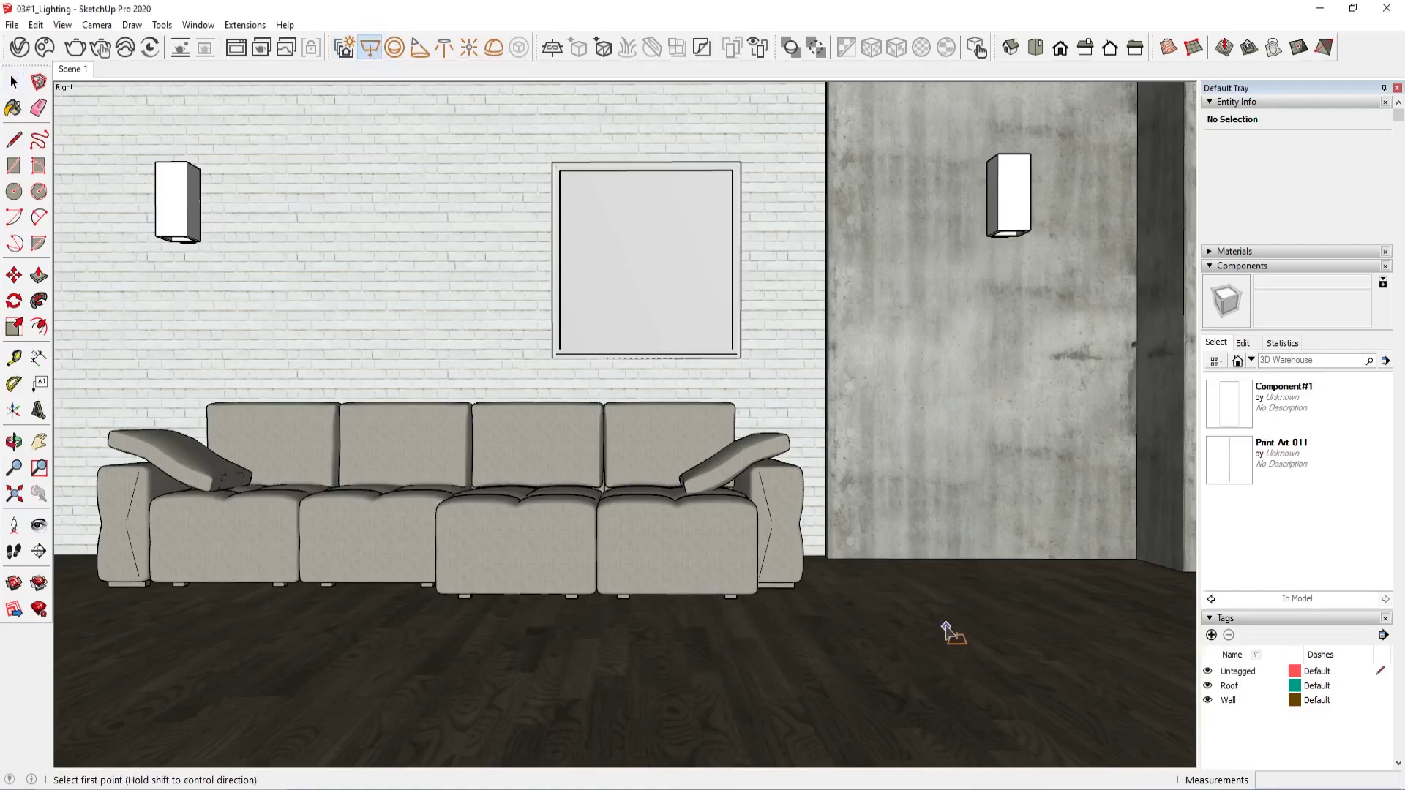
click(831, 657)
click(681, 694)
key(space)
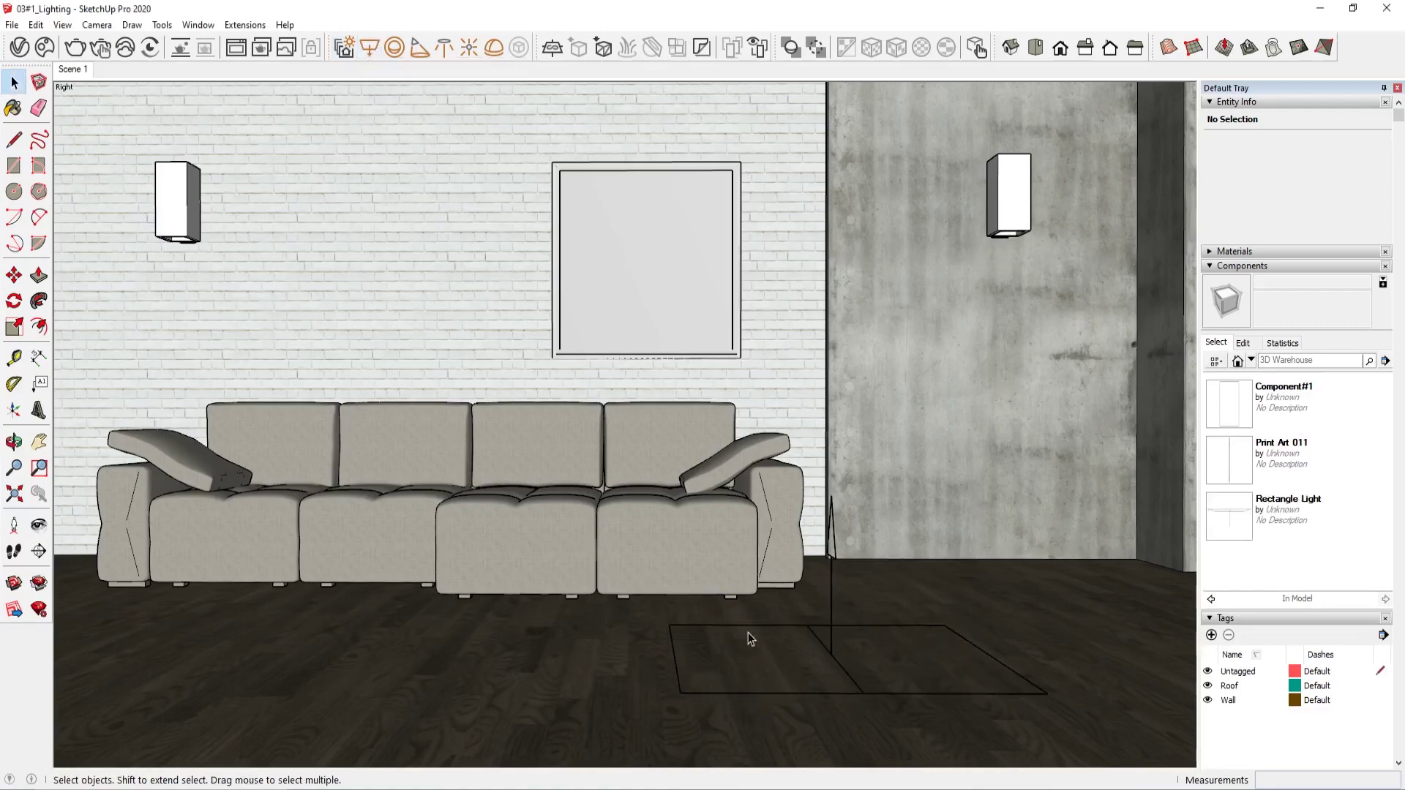
- Move the Rectangle Light onto the concrete wall beside the wall lamp
mouse_move(747, 632)
middle_down()
mouse_move(752, 580)
mouse_move(683, 580)
mouse_move(668, 533)
middle_up()
scroll(752, 580, up, 3)
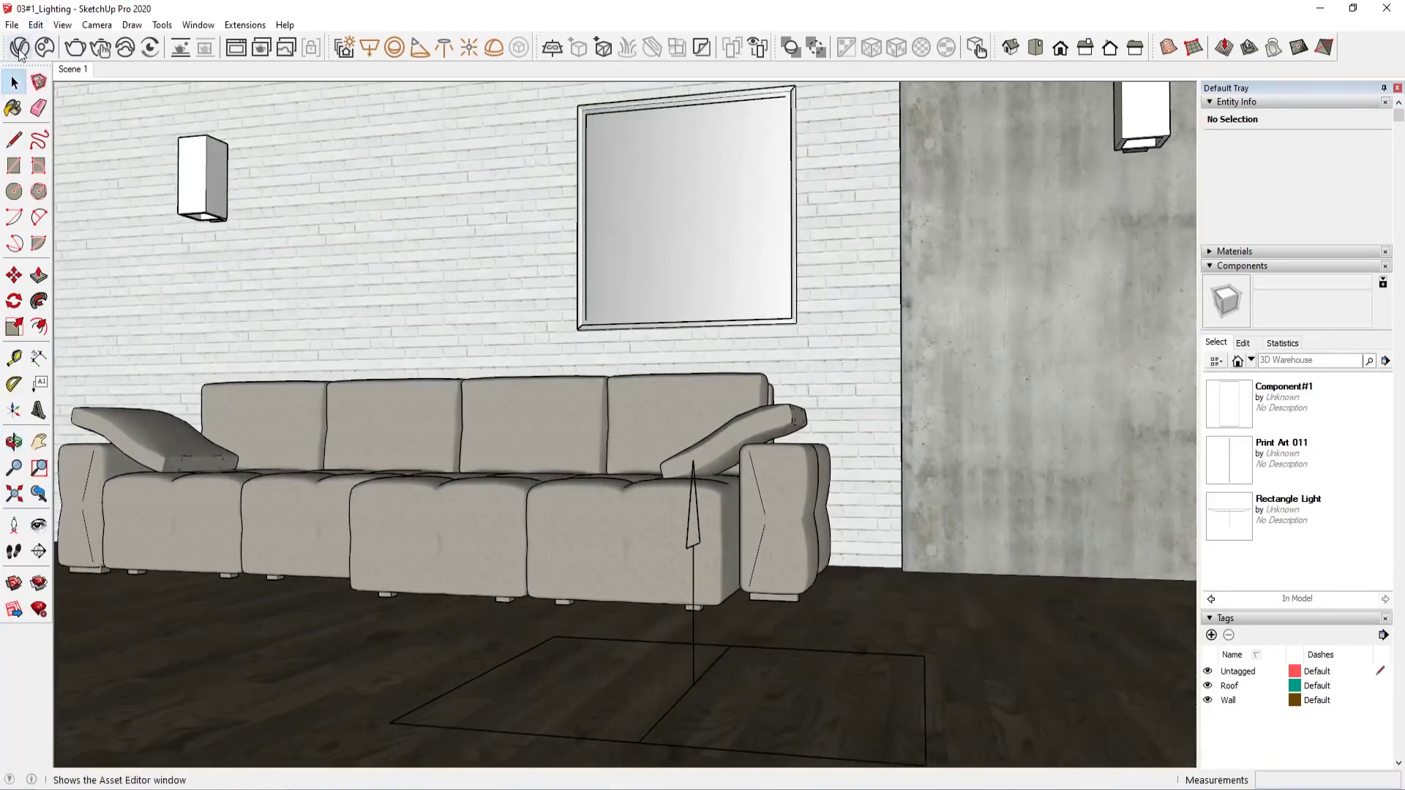
click(20, 48)
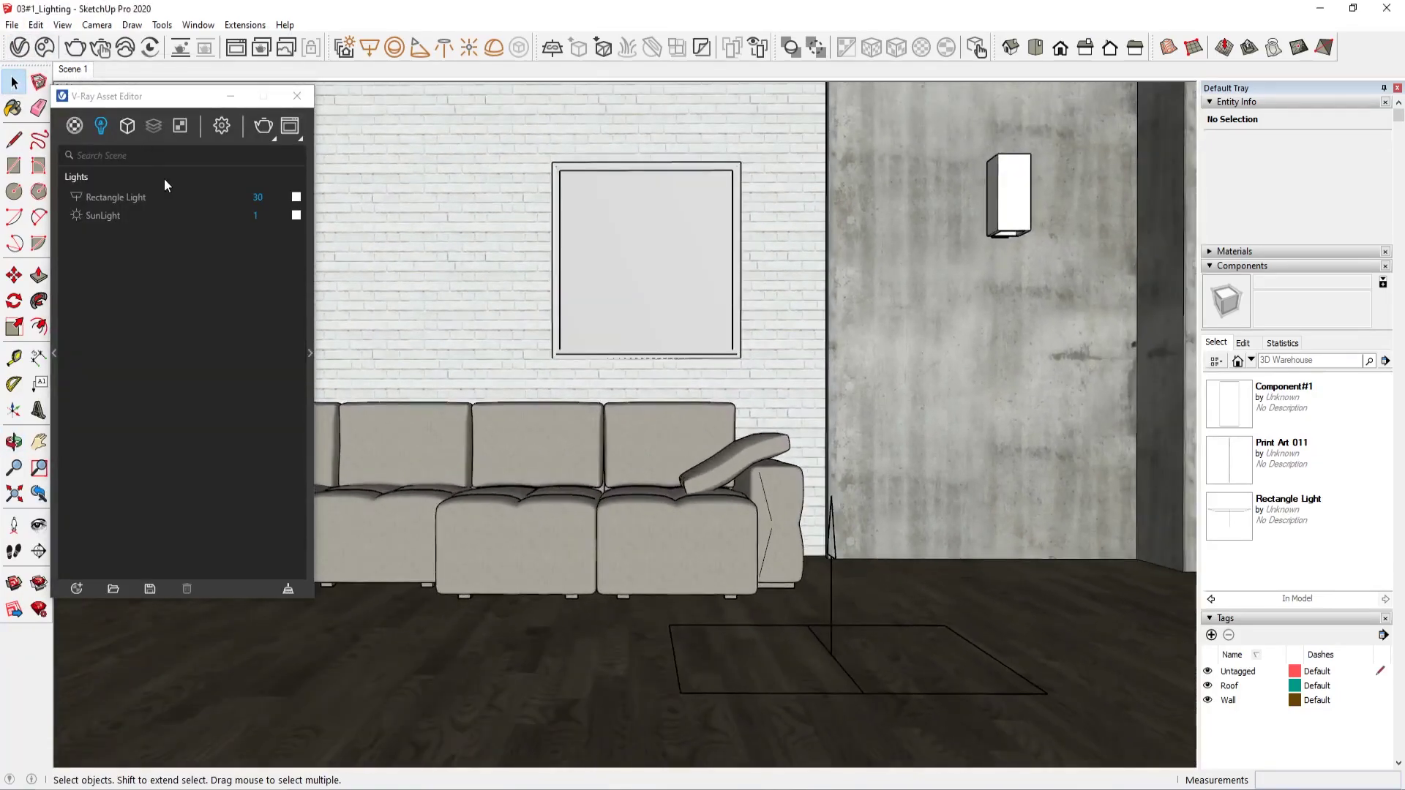
click(822, 574)
key(m)
middle_drag(822, 575, 900, 559)
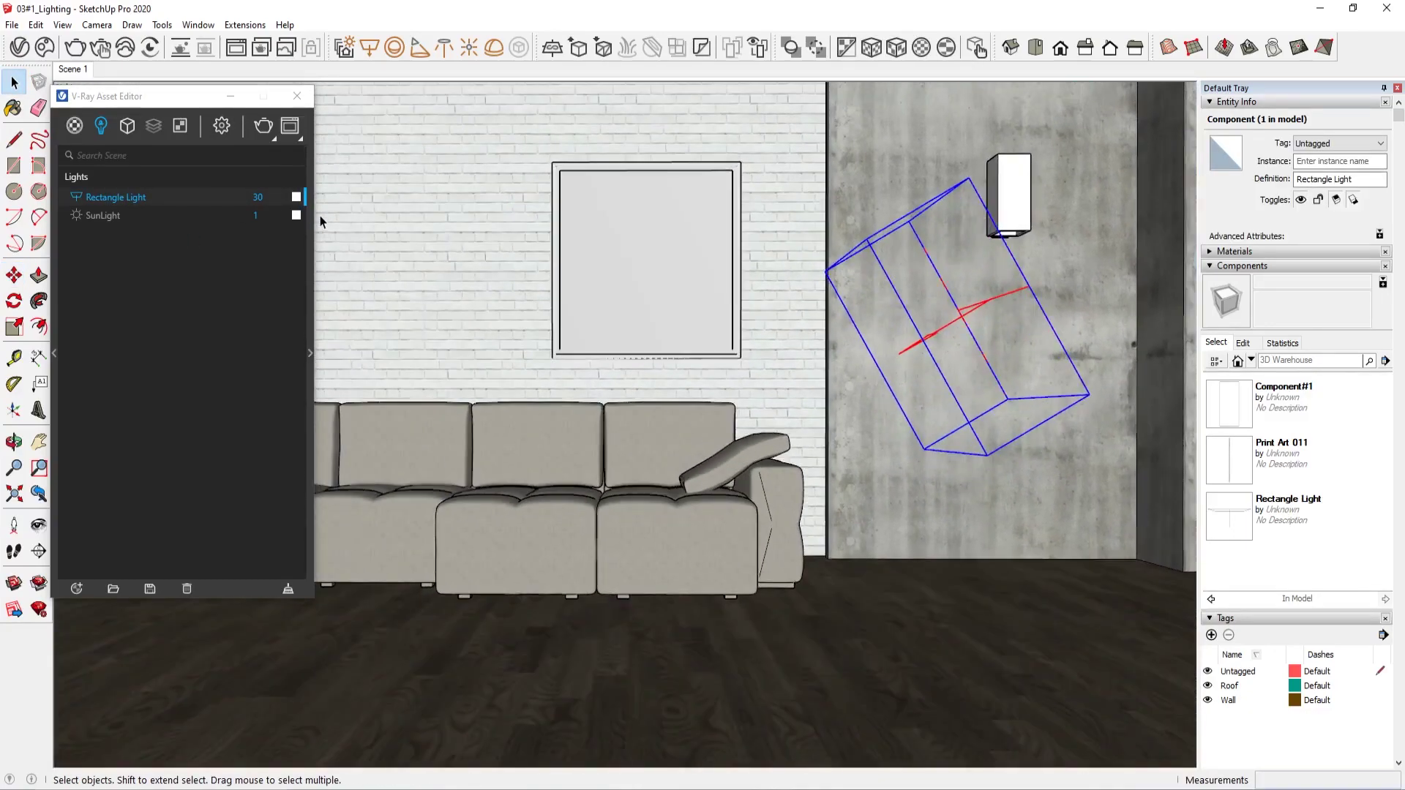
- Switch V-Ray rendering to the CUDA engine with the NVIDIA AI denoiser
click(221, 126)
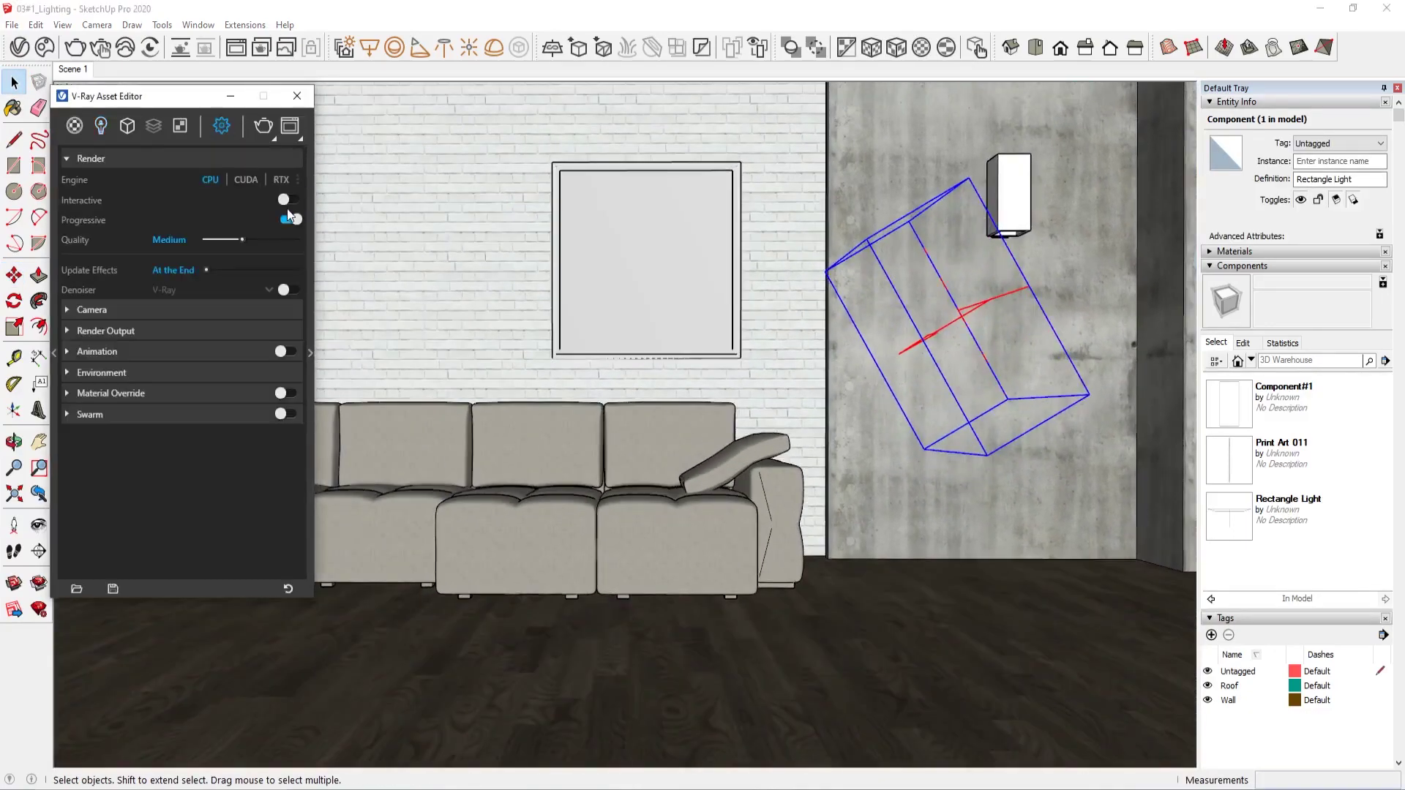
click(246, 179)
click(269, 270)
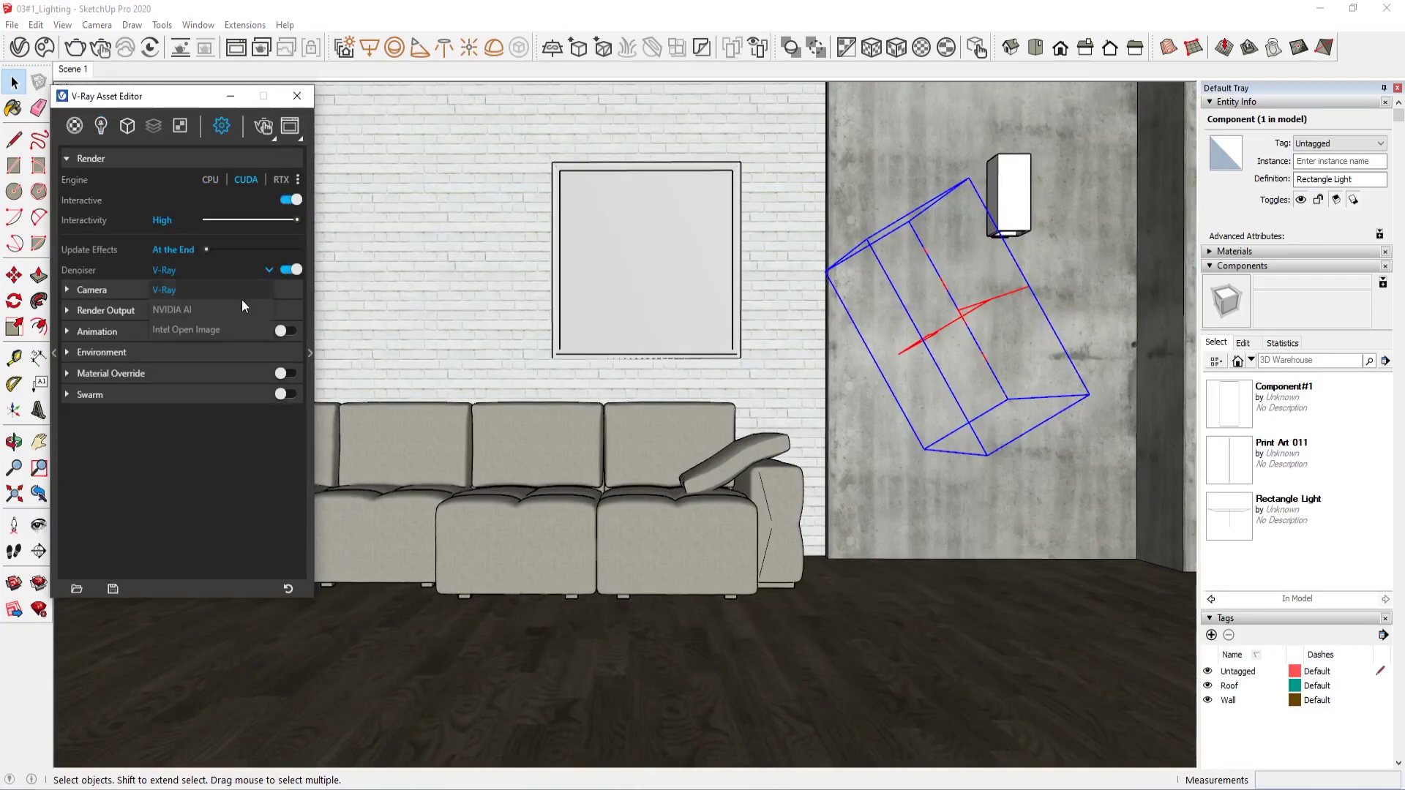
click(234, 307)
- Start the interactive render, then switch the Rectangle Light off and back on to compare
click(263, 127)
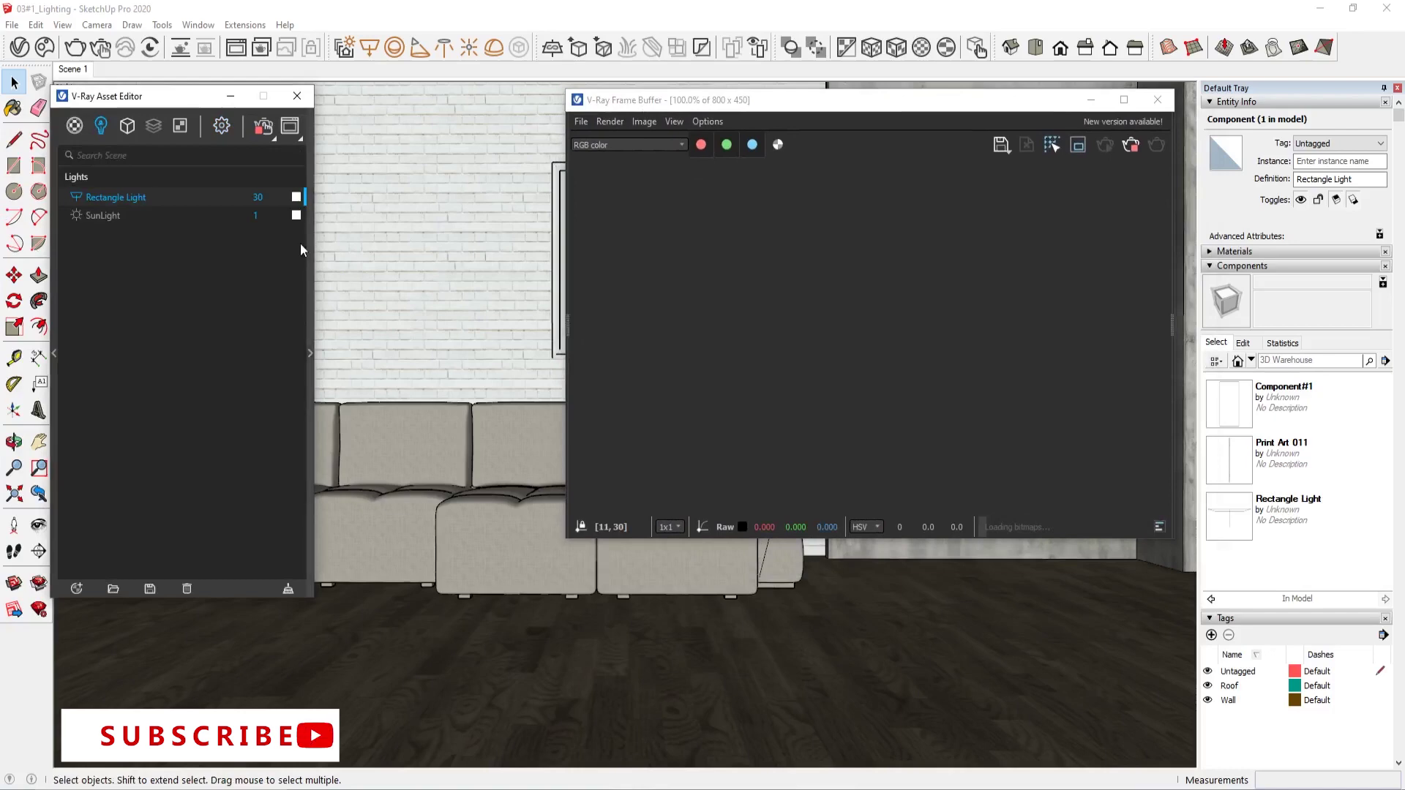
click(312, 305)
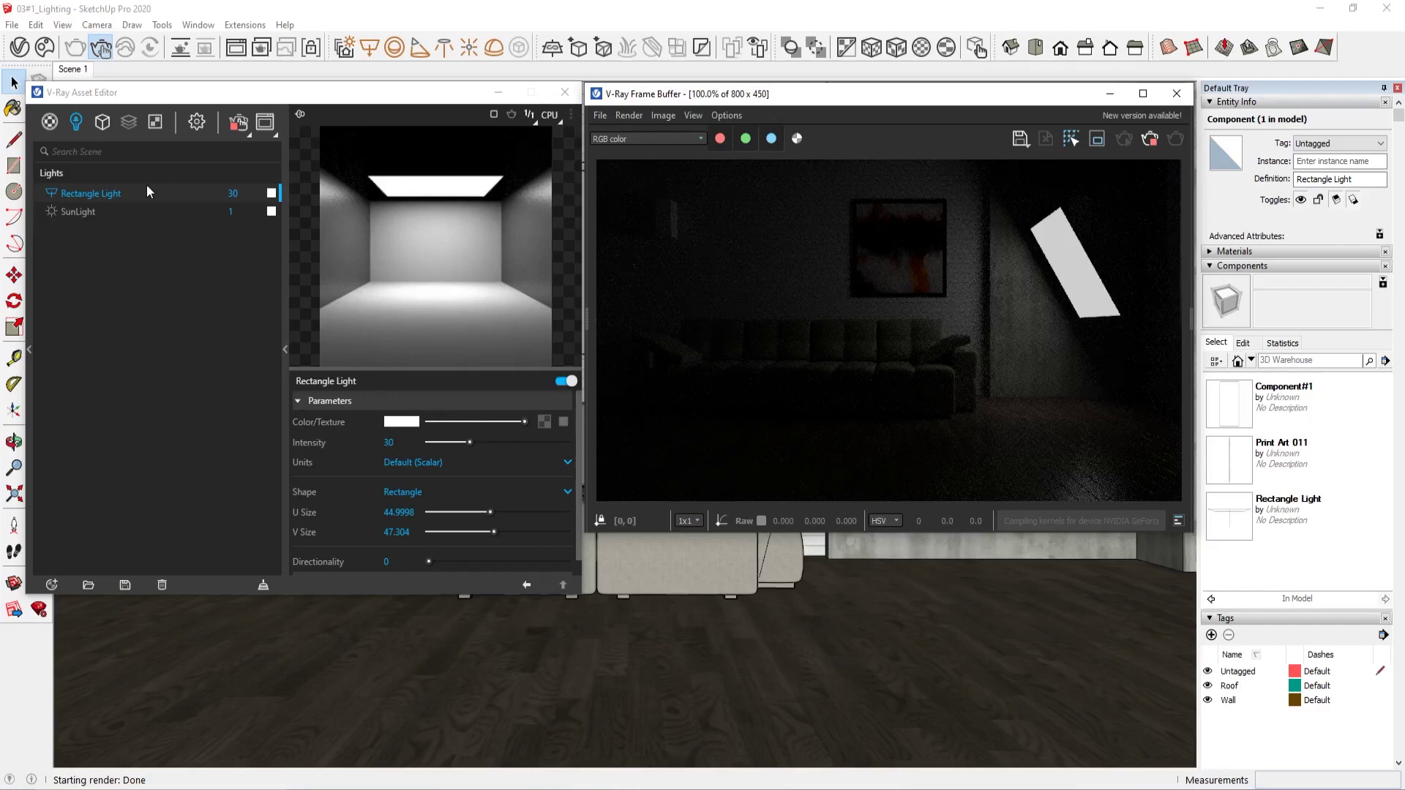
click(567, 381)
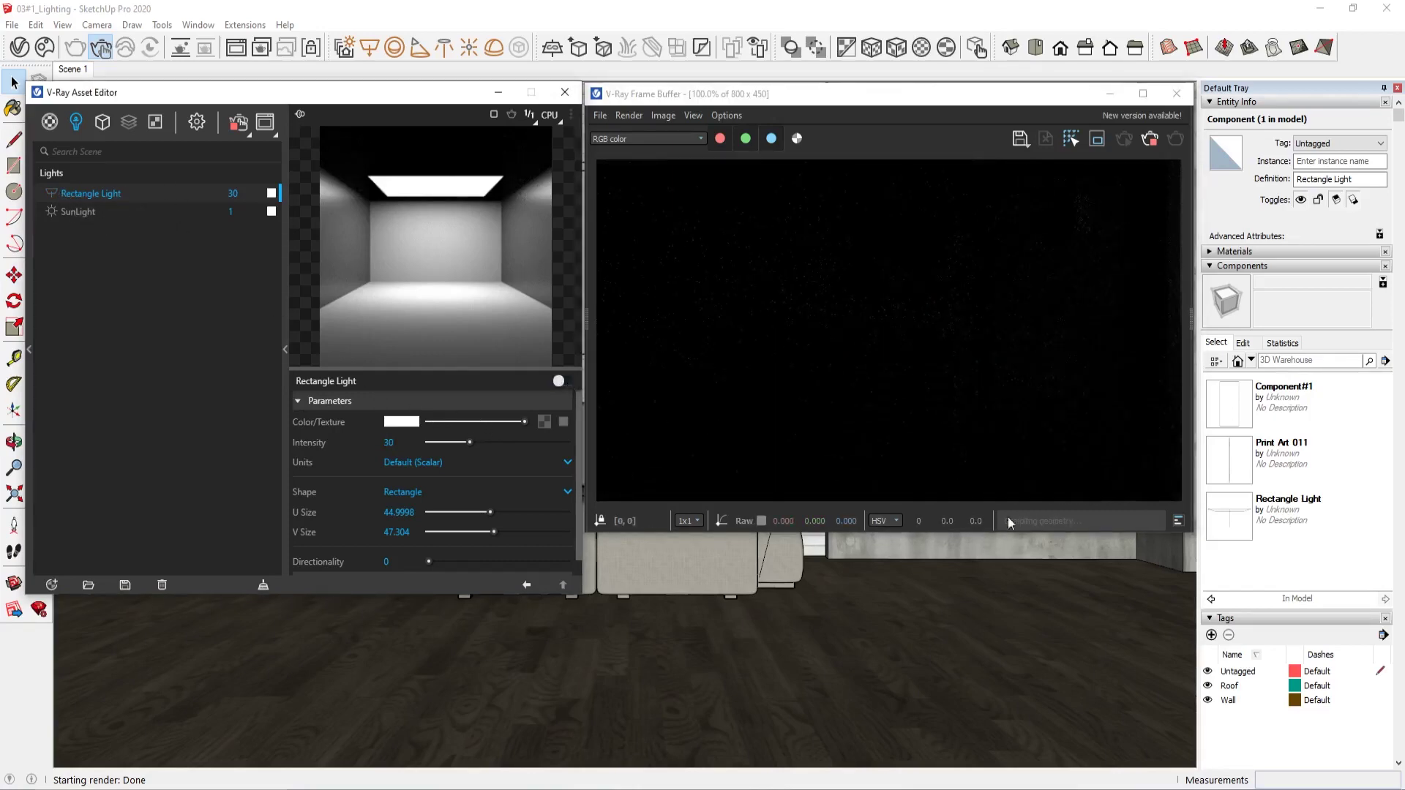
drag(732, 94, 728, 506)
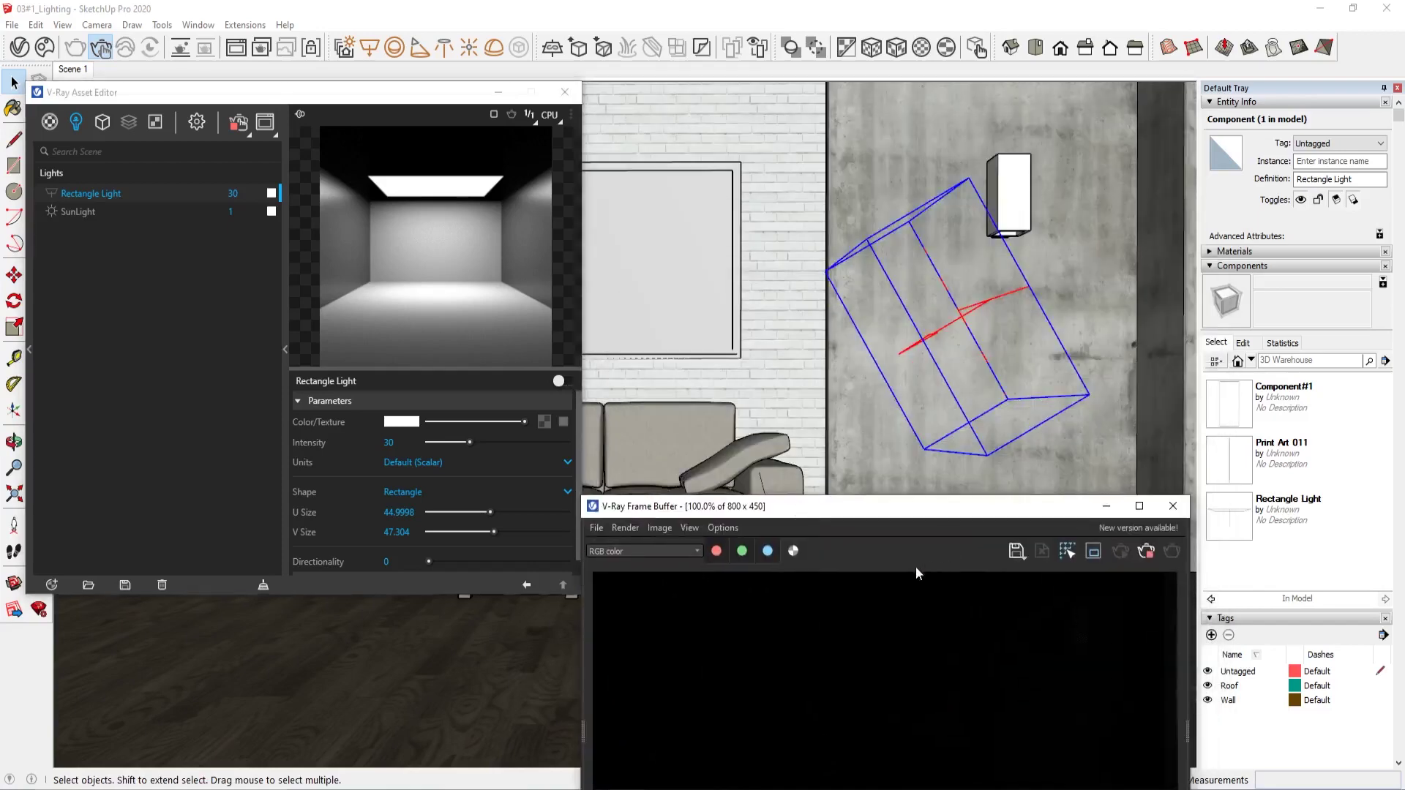
drag(883, 509, 903, 117)
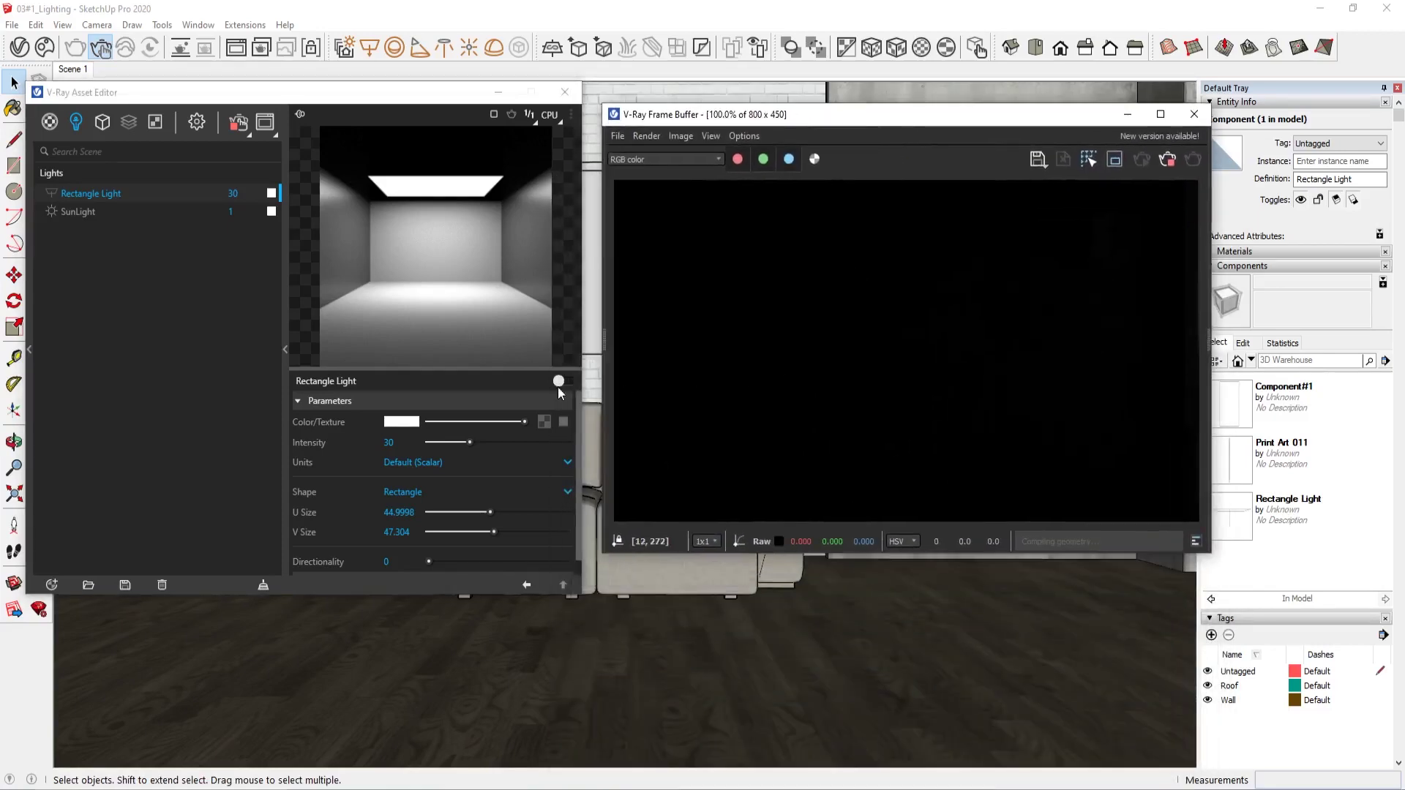
click(559, 381)
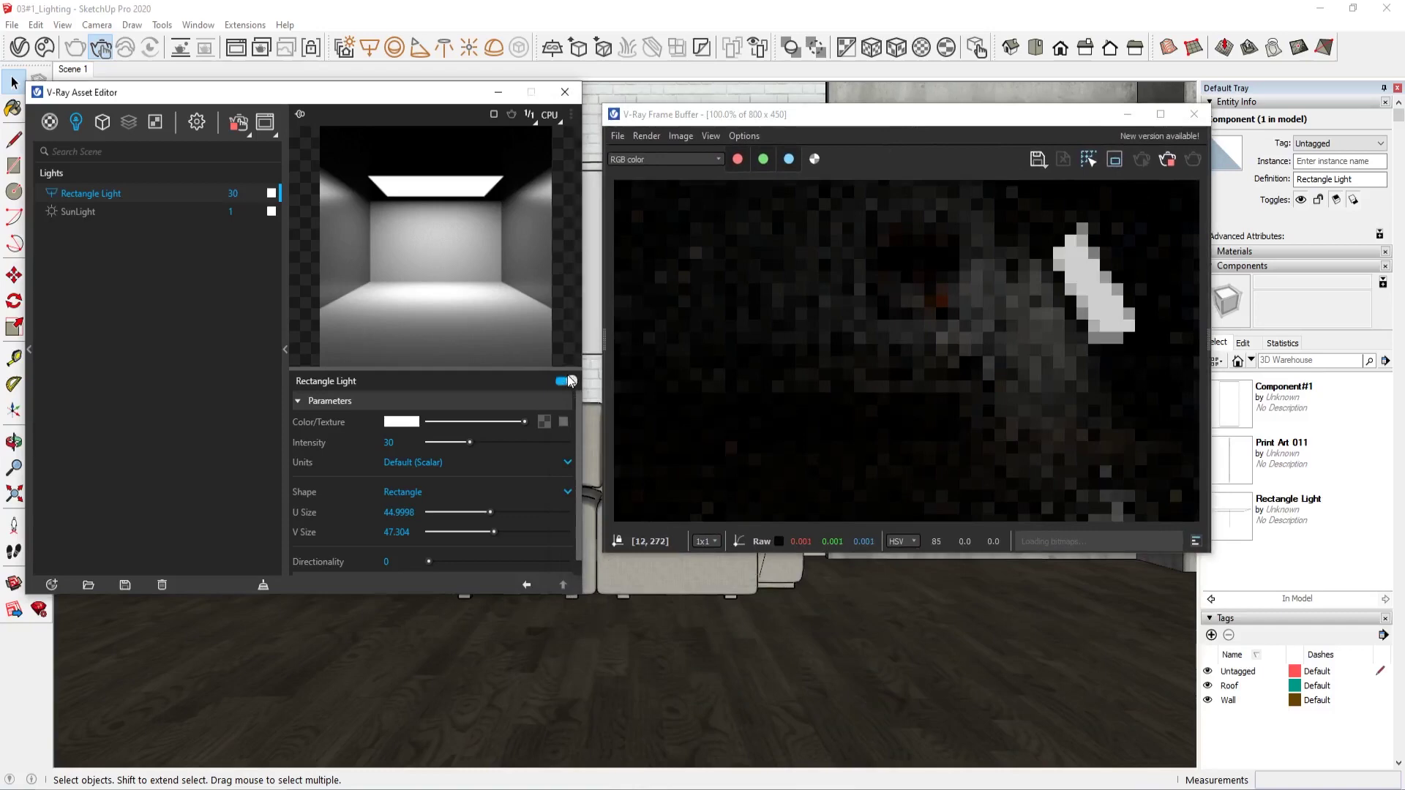
click(203, 125)
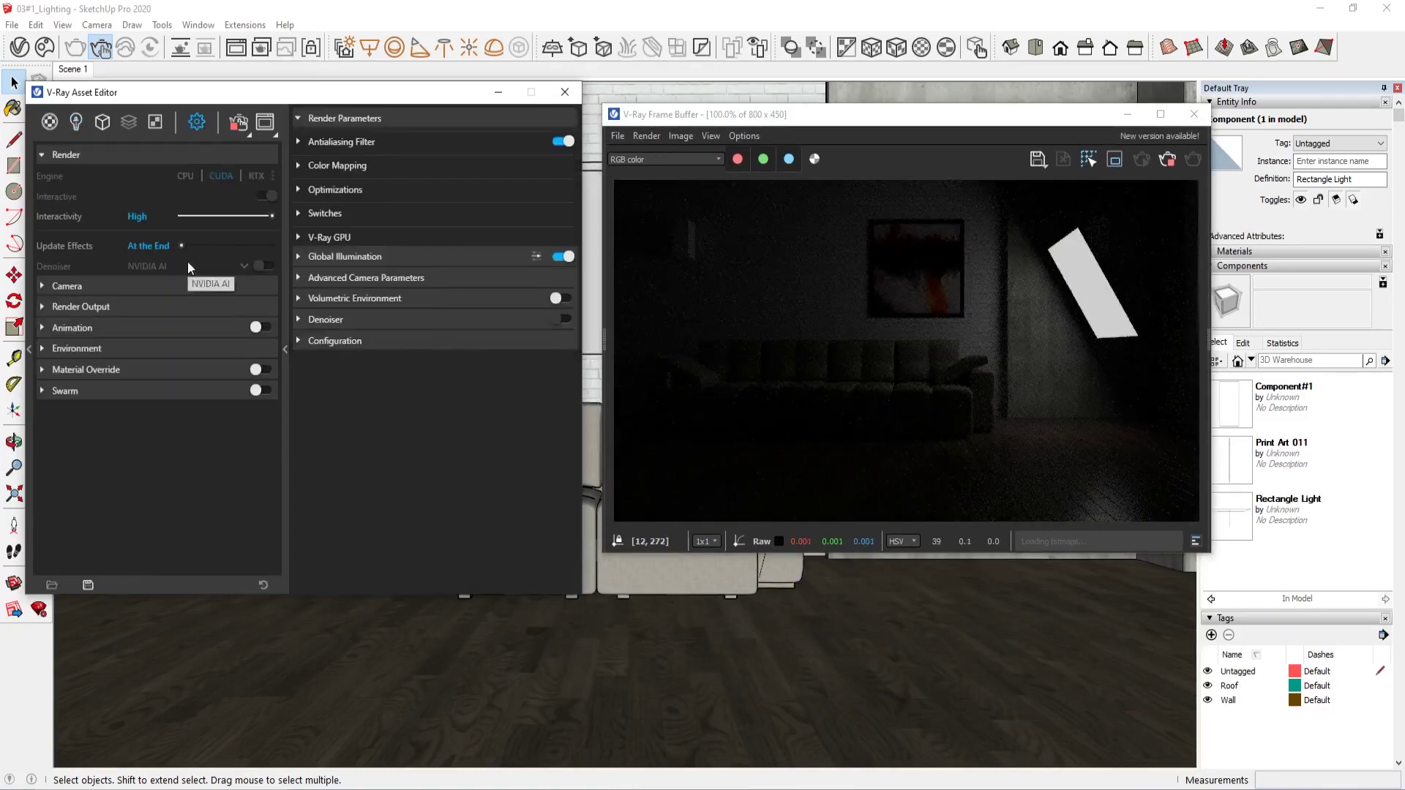
click(76, 122)
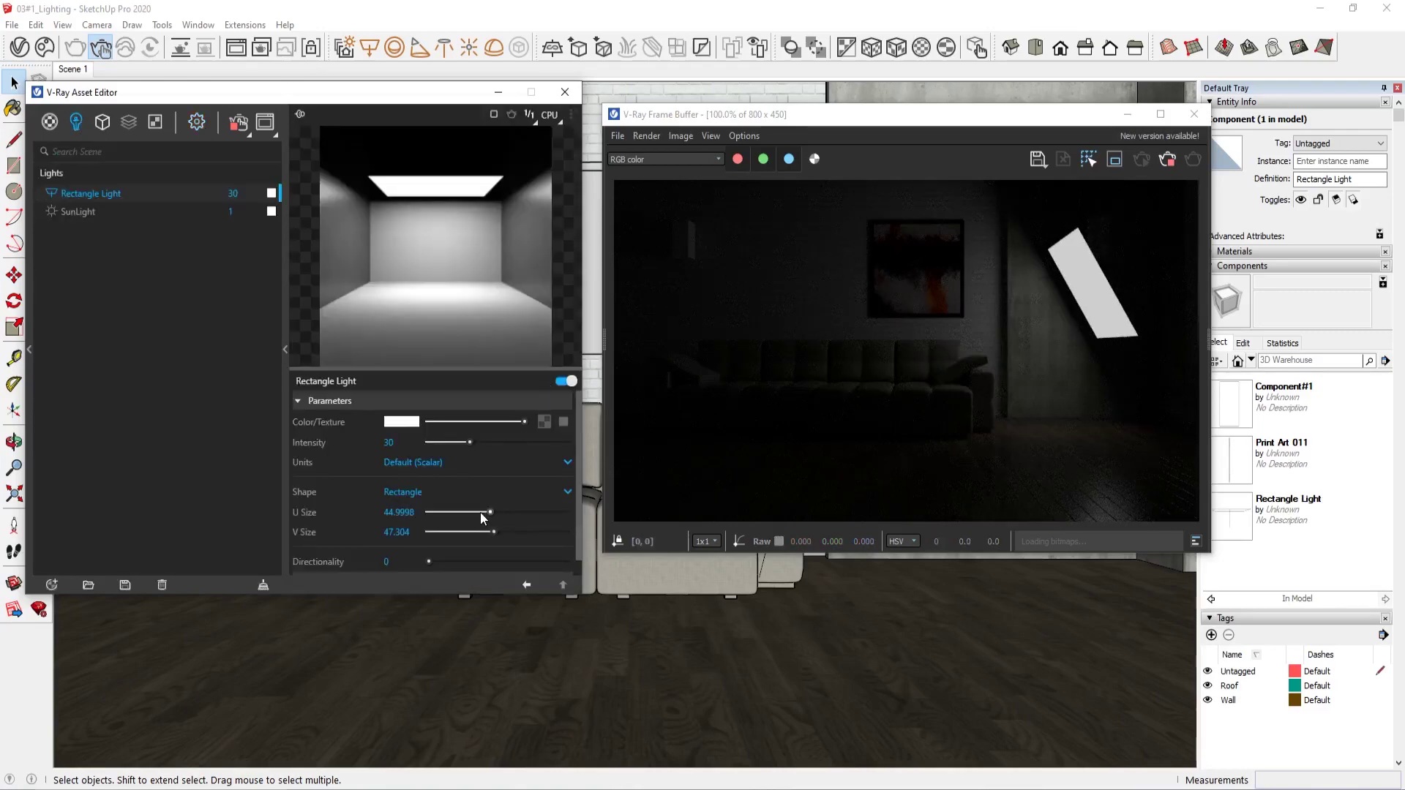
- Cool the light colour to a pale blue of 8385 K
click(407, 423)
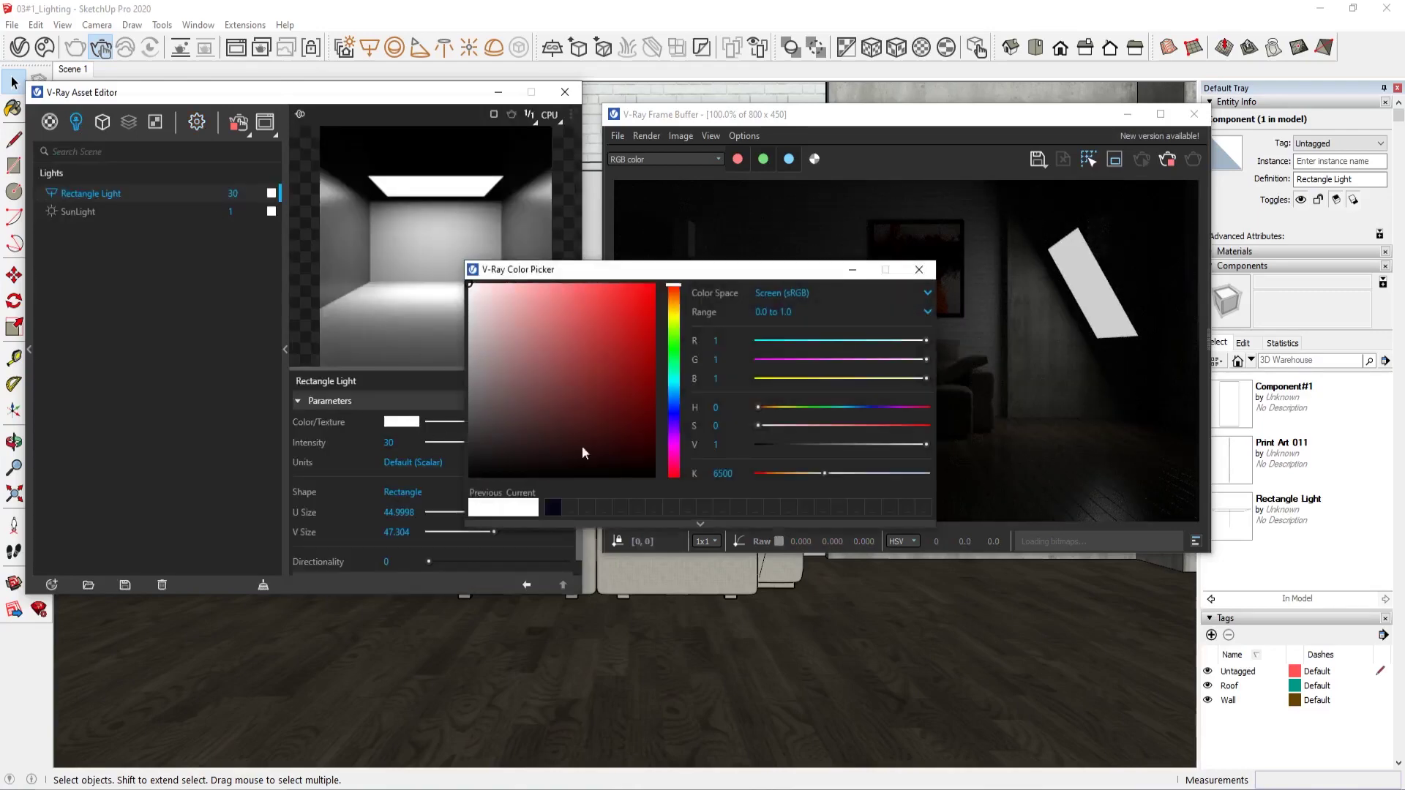
drag(824, 473, 847, 473)
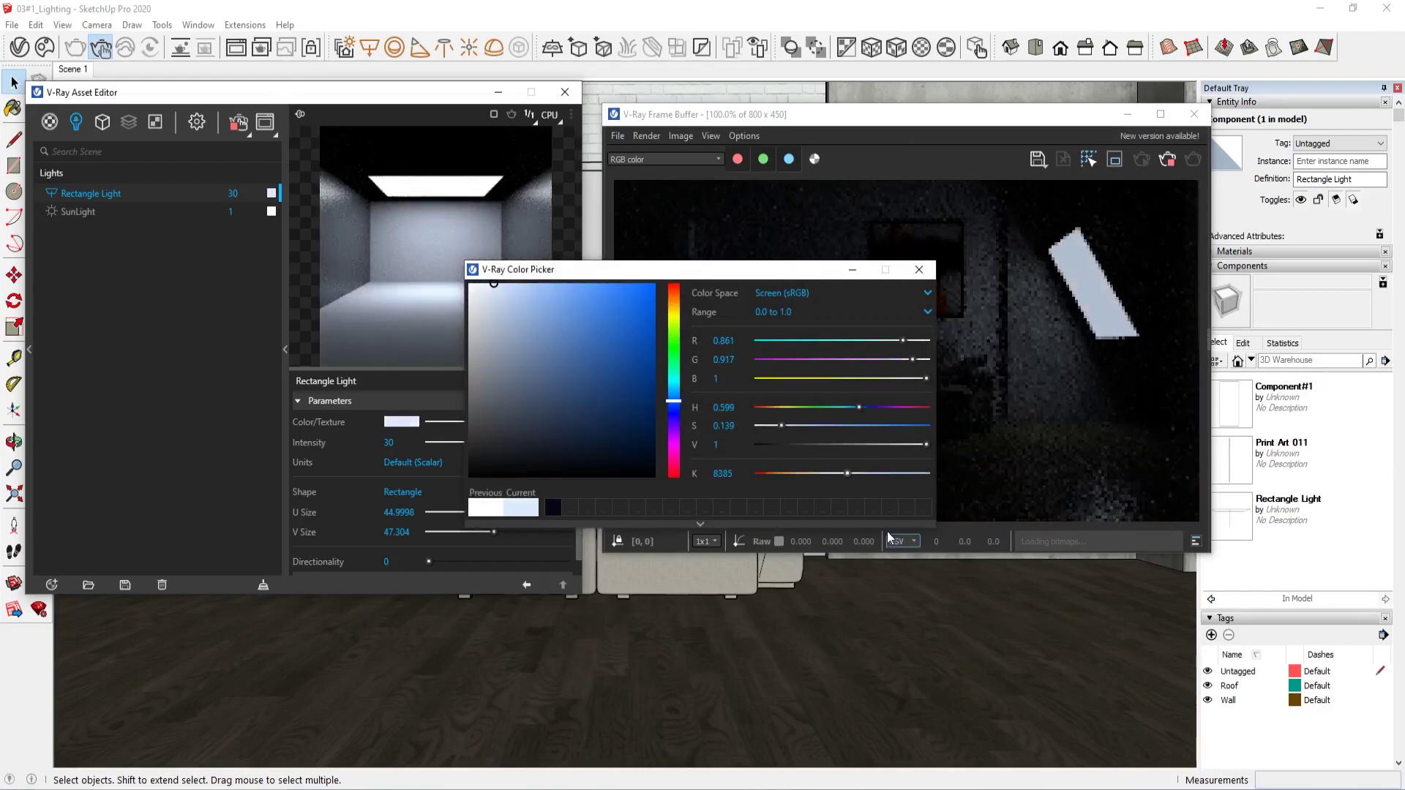
click(919, 271)
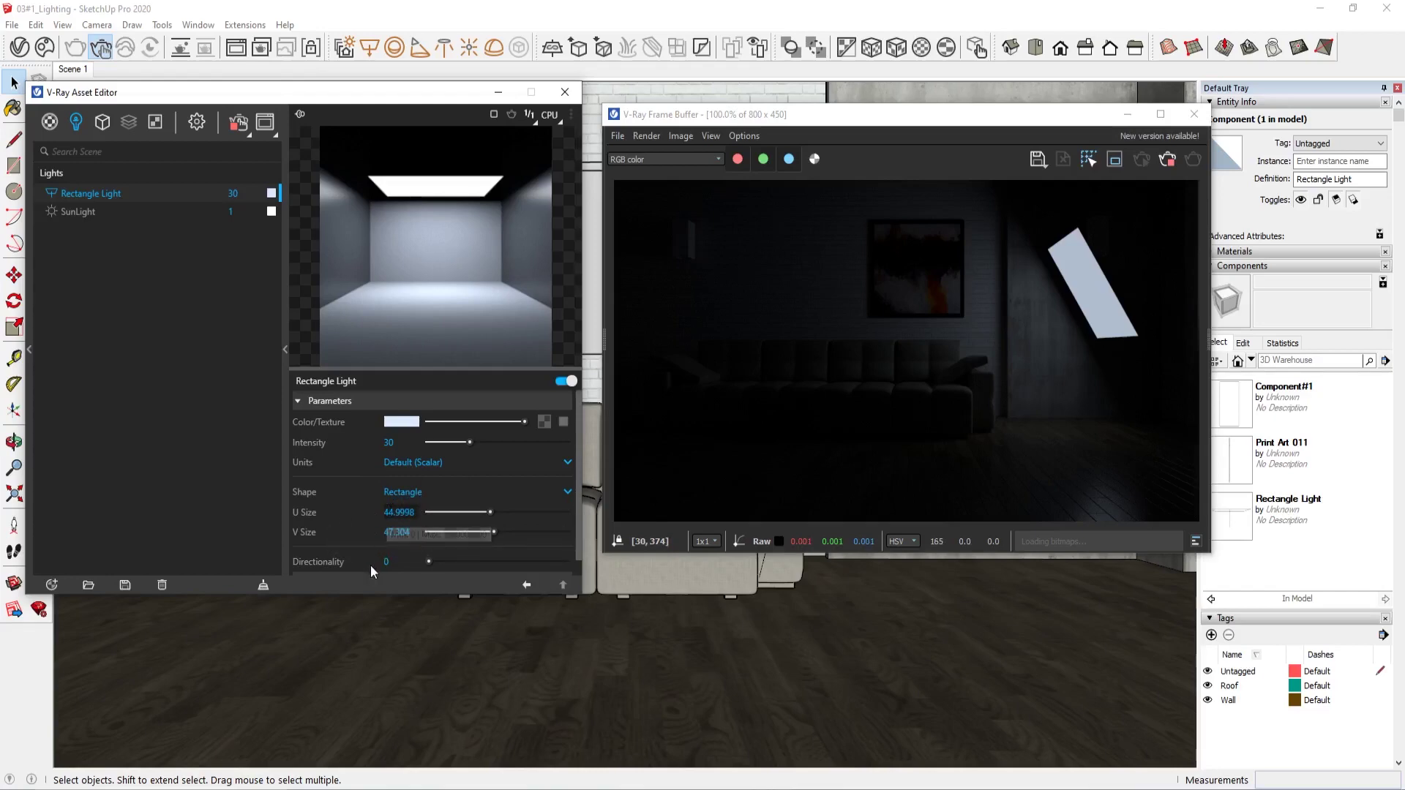
- Set the light's U Size to 45 and V Size to 80, trying 50 first
click(386, 512)
text(45)
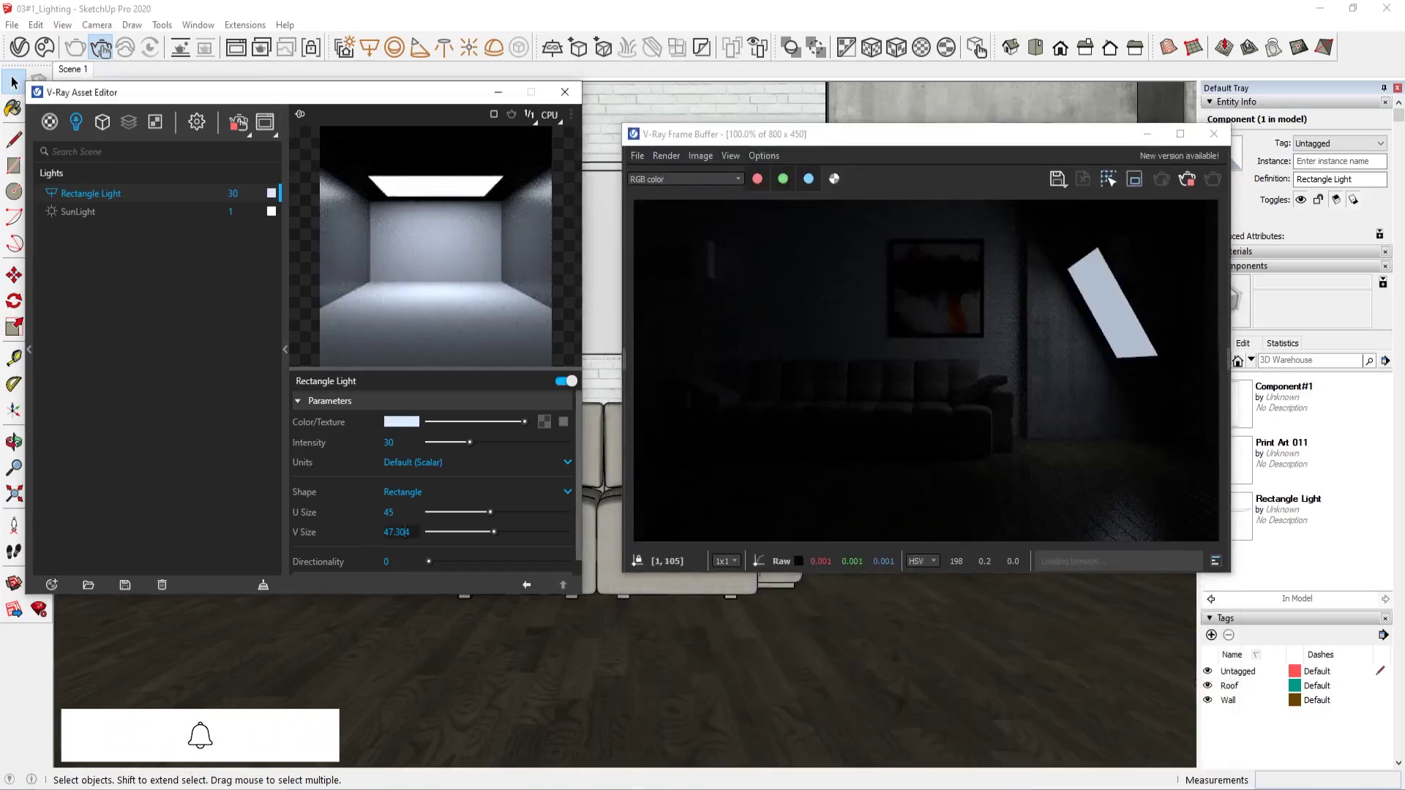
double_click(405, 533)
text(50)
key(Return)
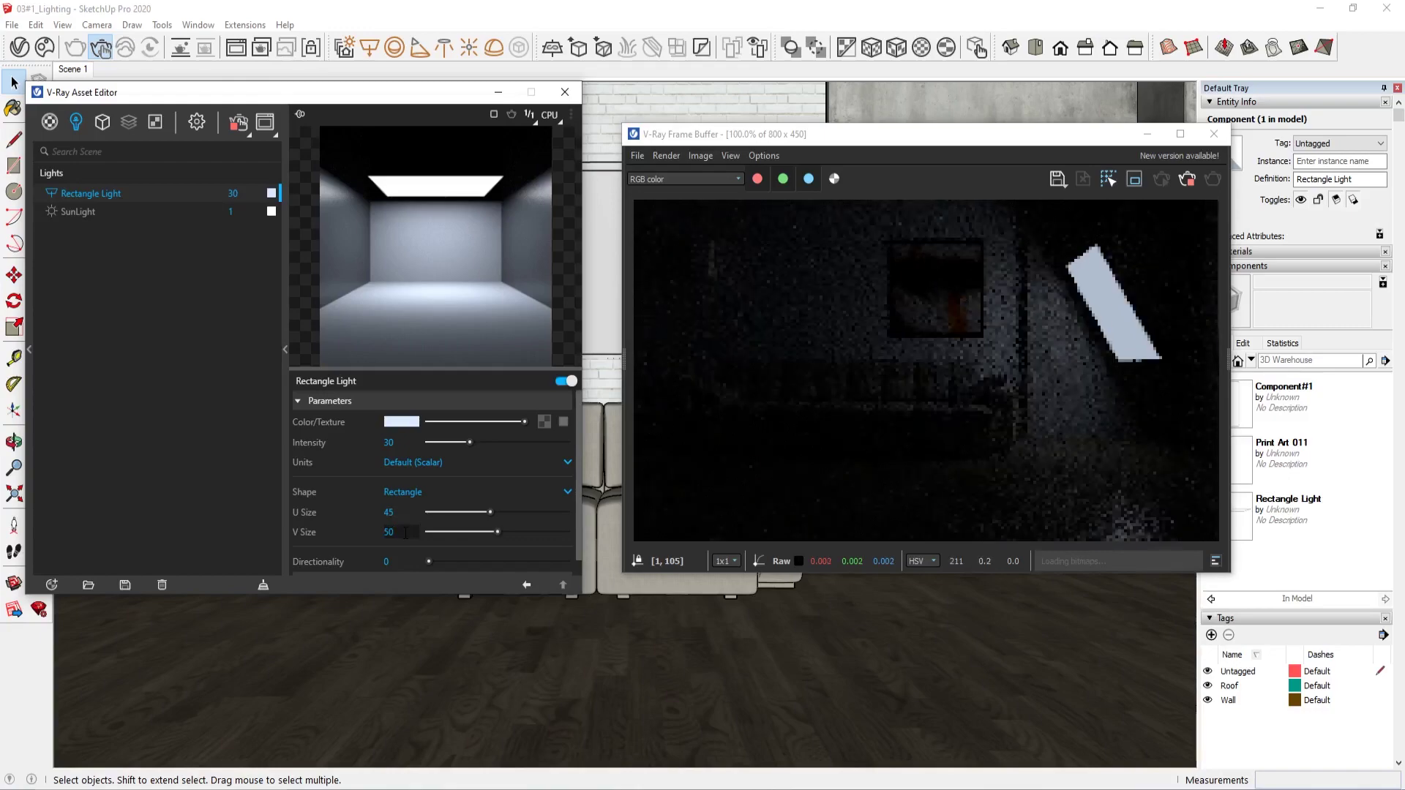
double_click(401, 532)
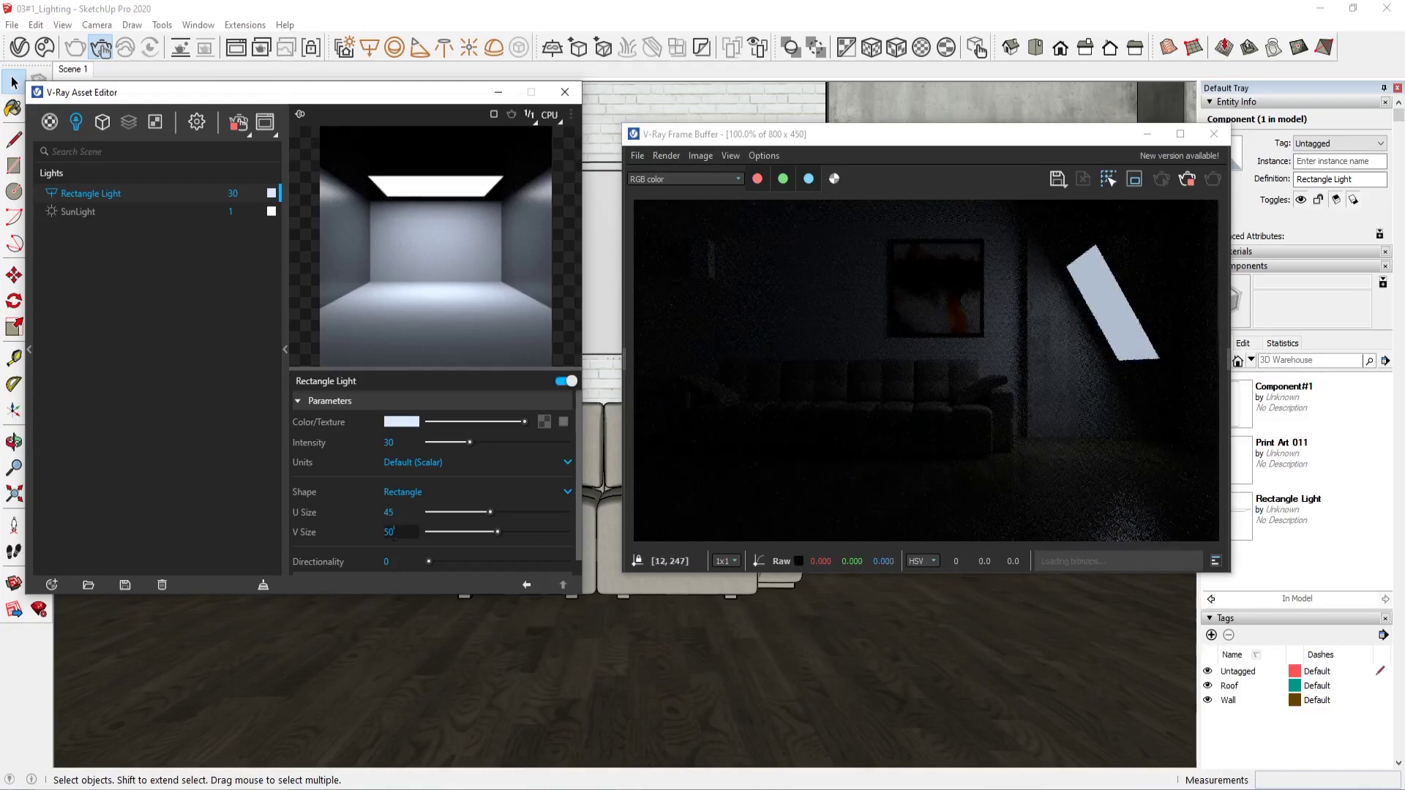
text(80)
key(Return)
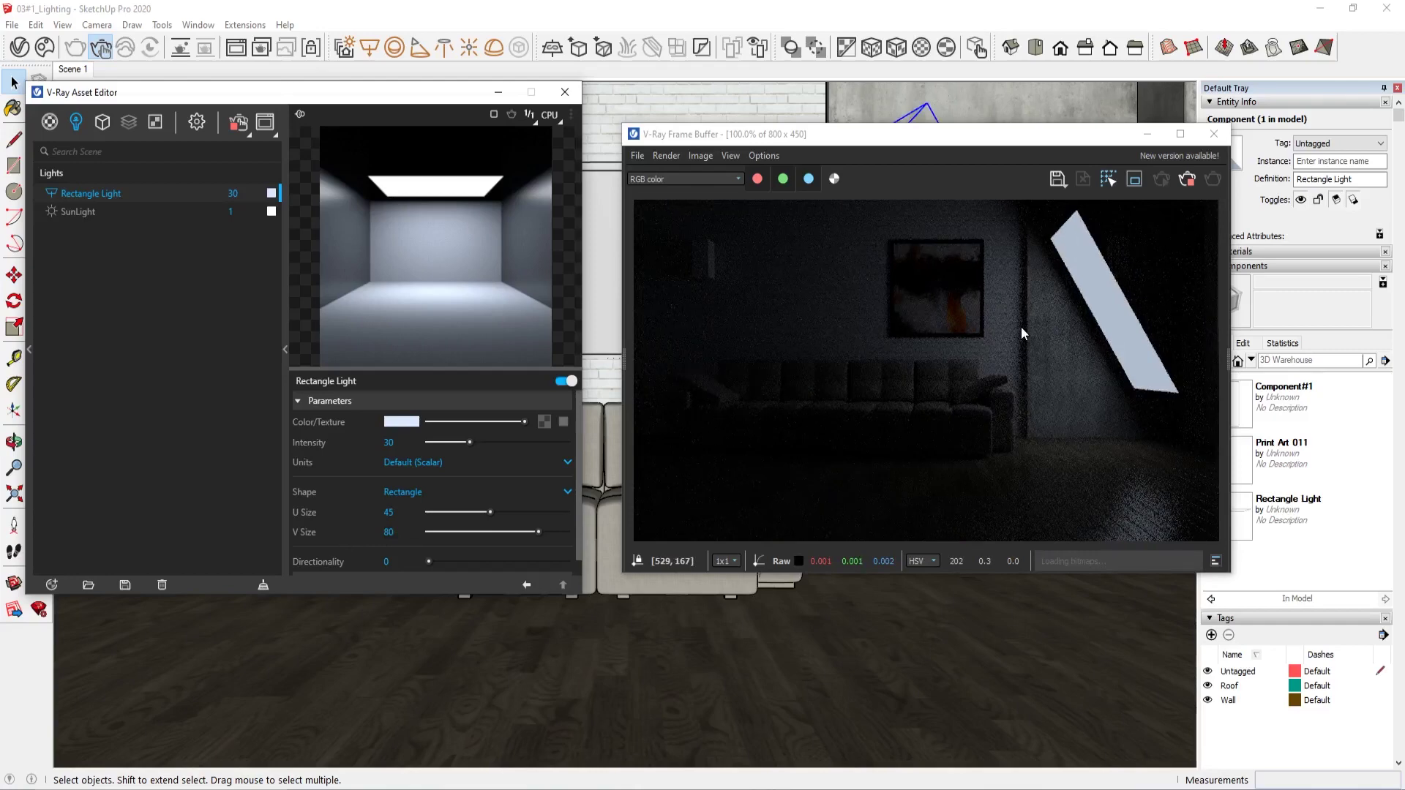
mouse_move(891, 136)
mouse_down()
mouse_move(849, 210)
mouse_move(891, 136)
mouse_up()
scroll(371, 546, down, 2)
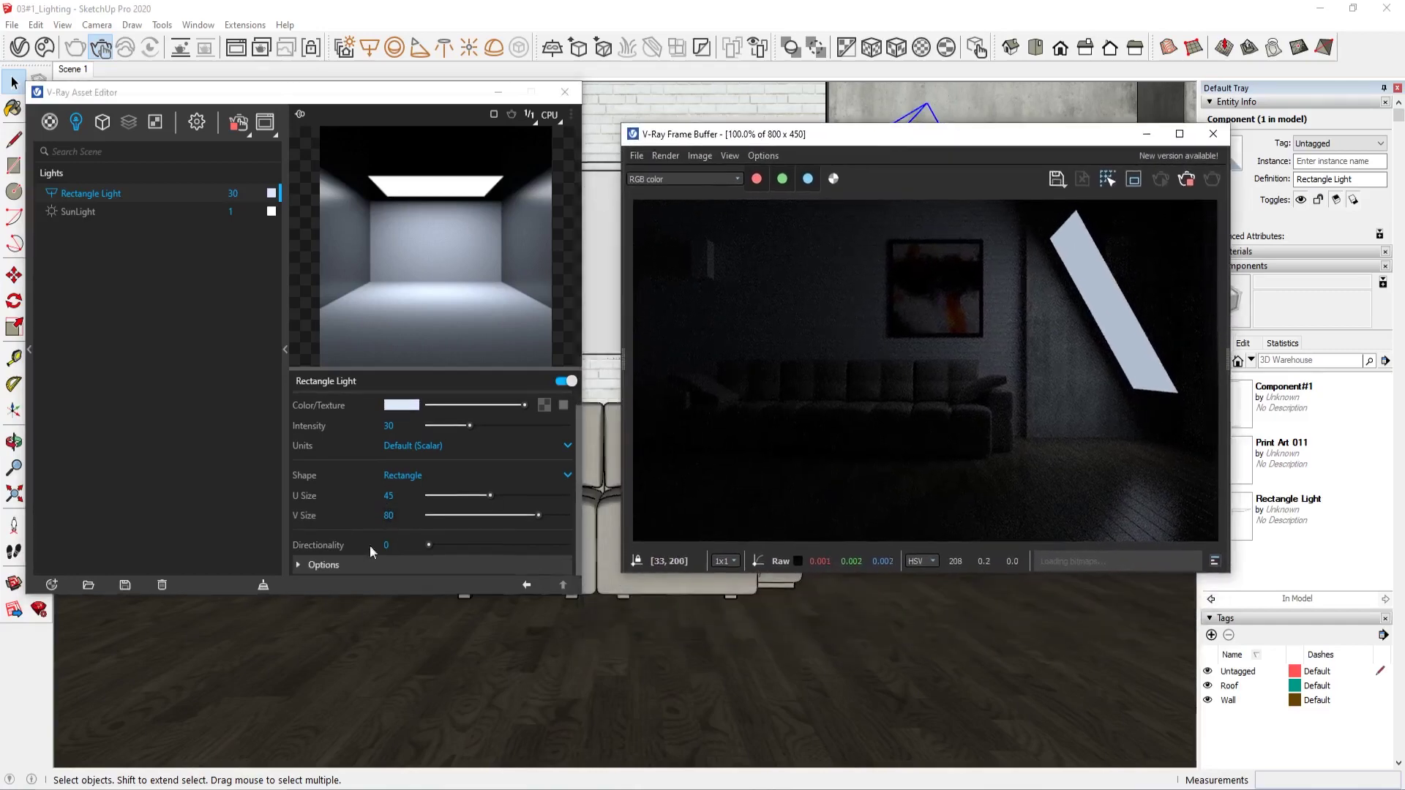
mouse_move(318, 561)
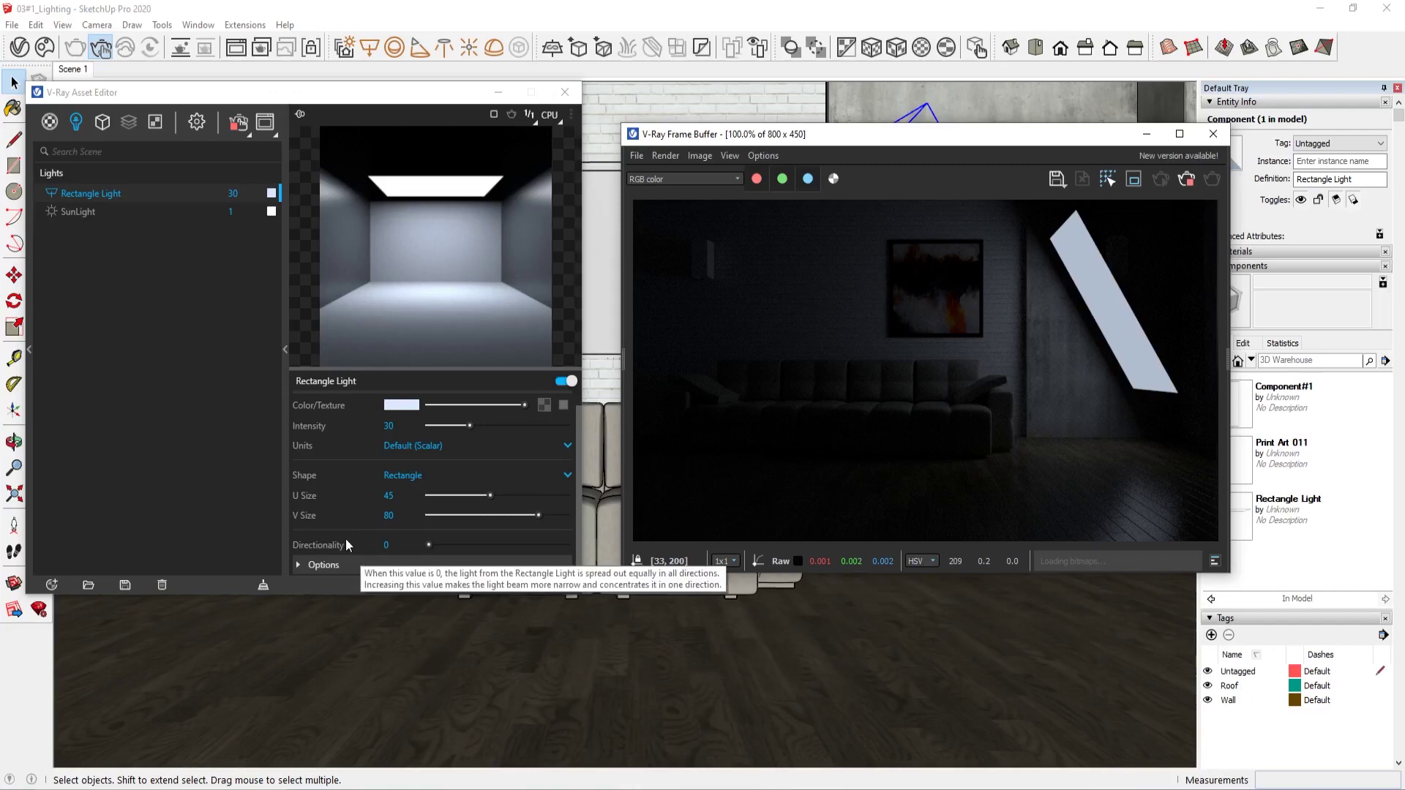
- Set the Rectangle Light's Directionality to 0.8
drag(429, 545, 574, 545)
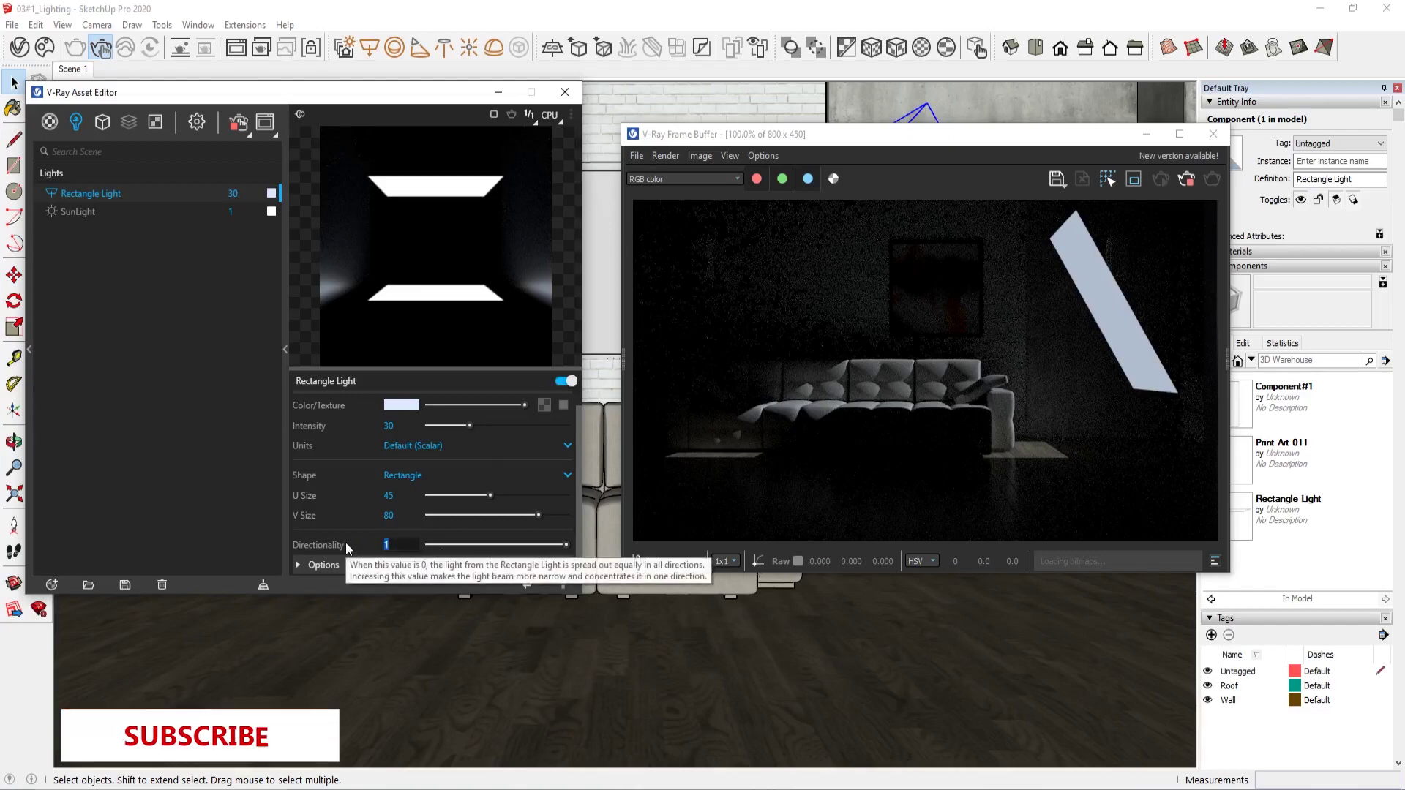
text(.8)
key(Return)
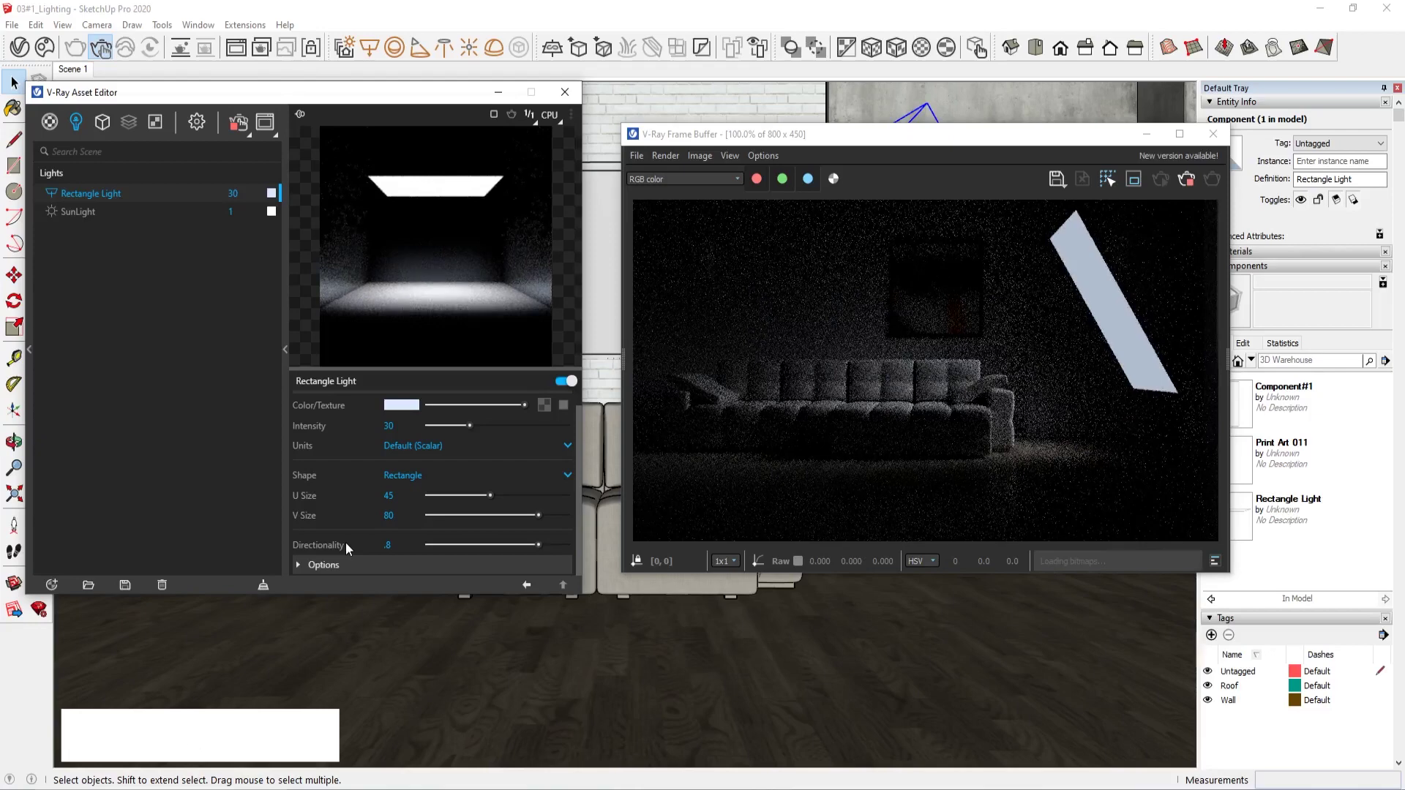
- Expand the light's Options, toggle Invisible on and off, and enable No Decay
click(307, 564)
scroll(332, 518, up, 2)
scroll(332, 517, down, 3)
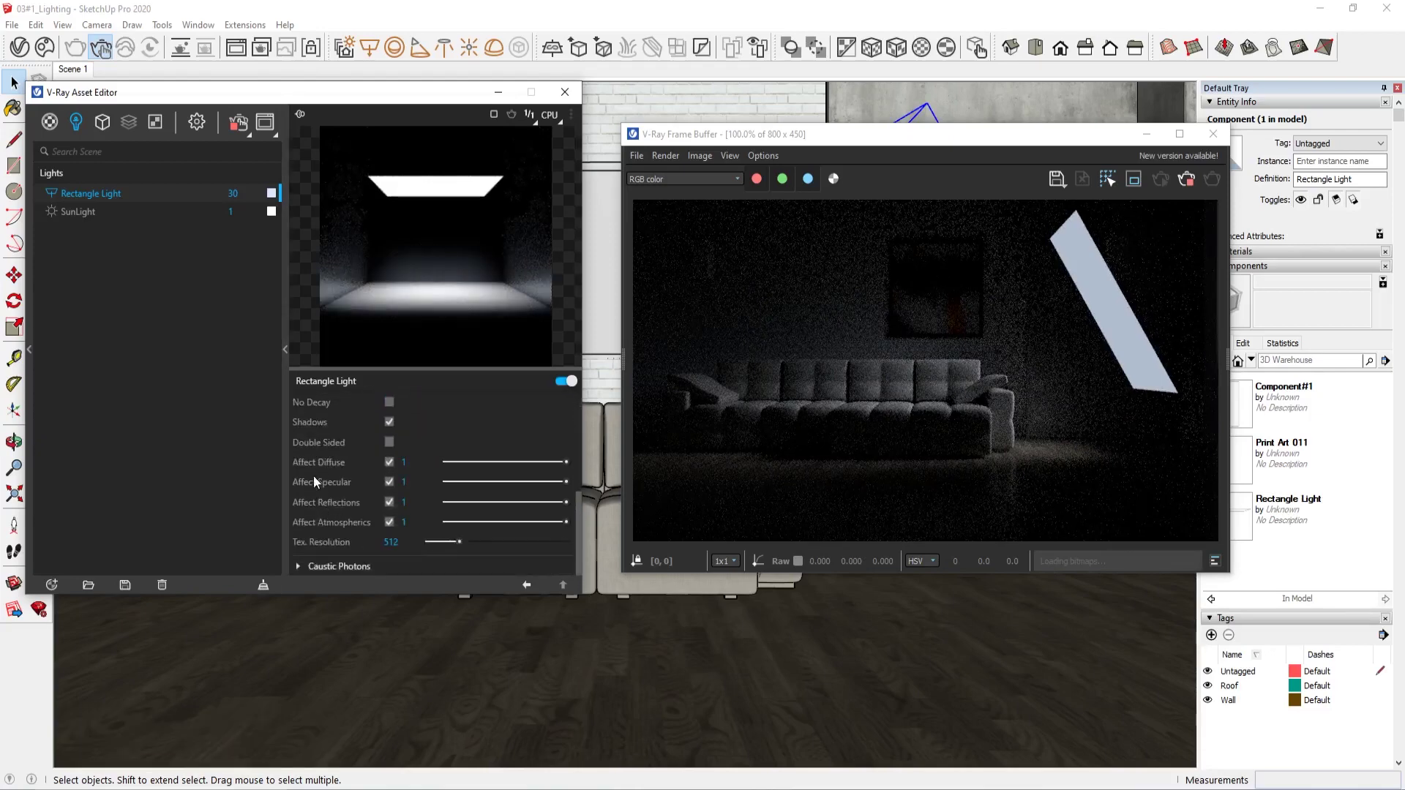
scroll(316, 475, up, 1)
scroll(341, 464, up, 2)
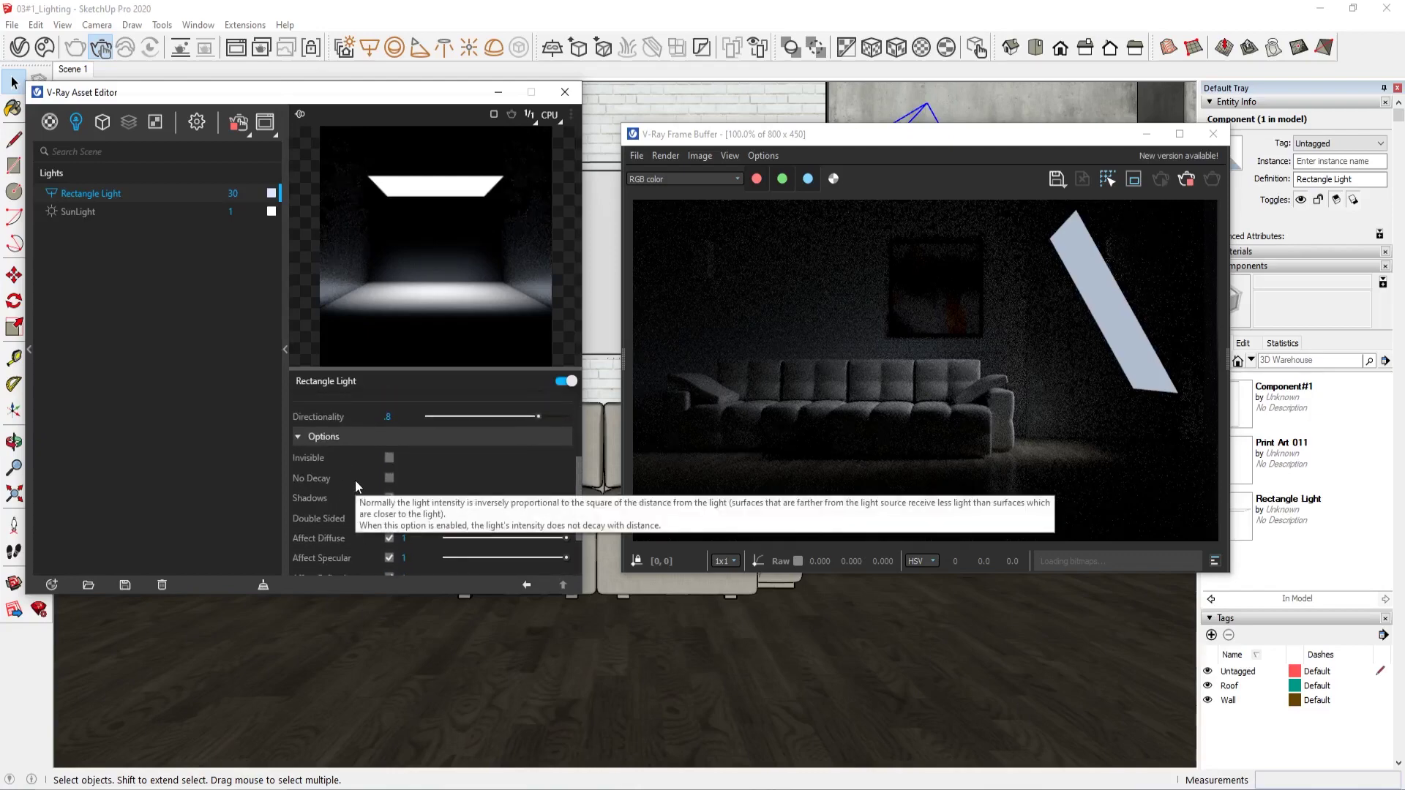
click(389, 458)
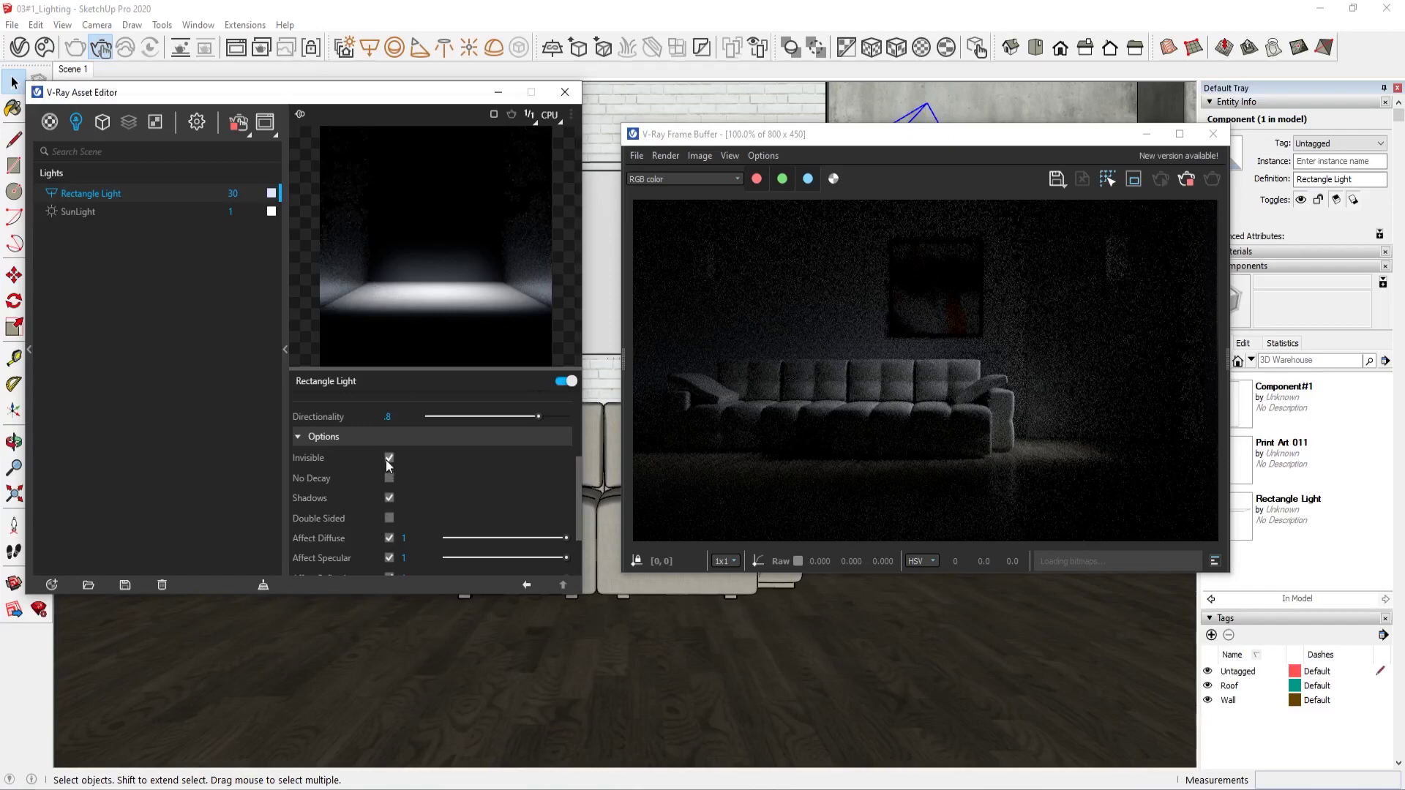
click(388, 461)
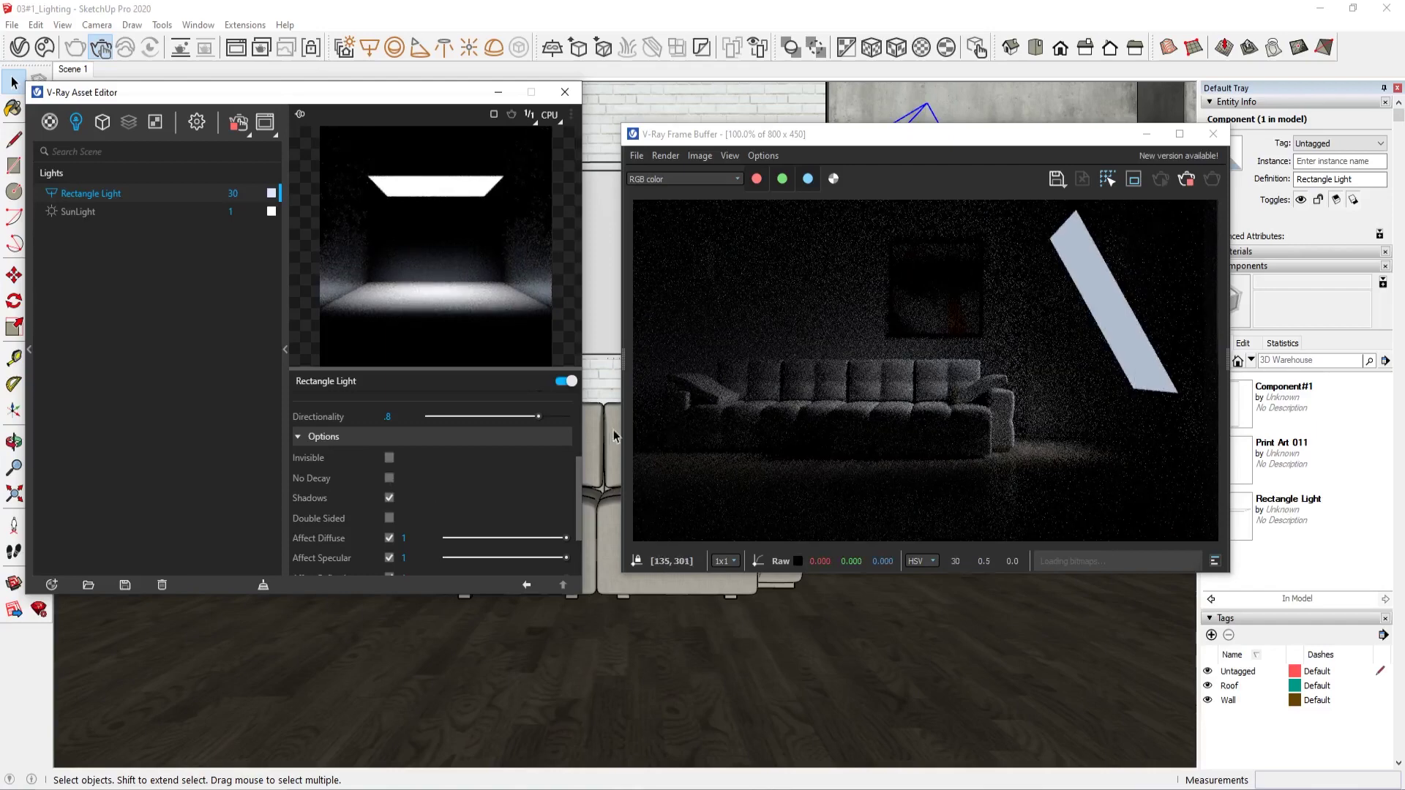
click(389, 478)
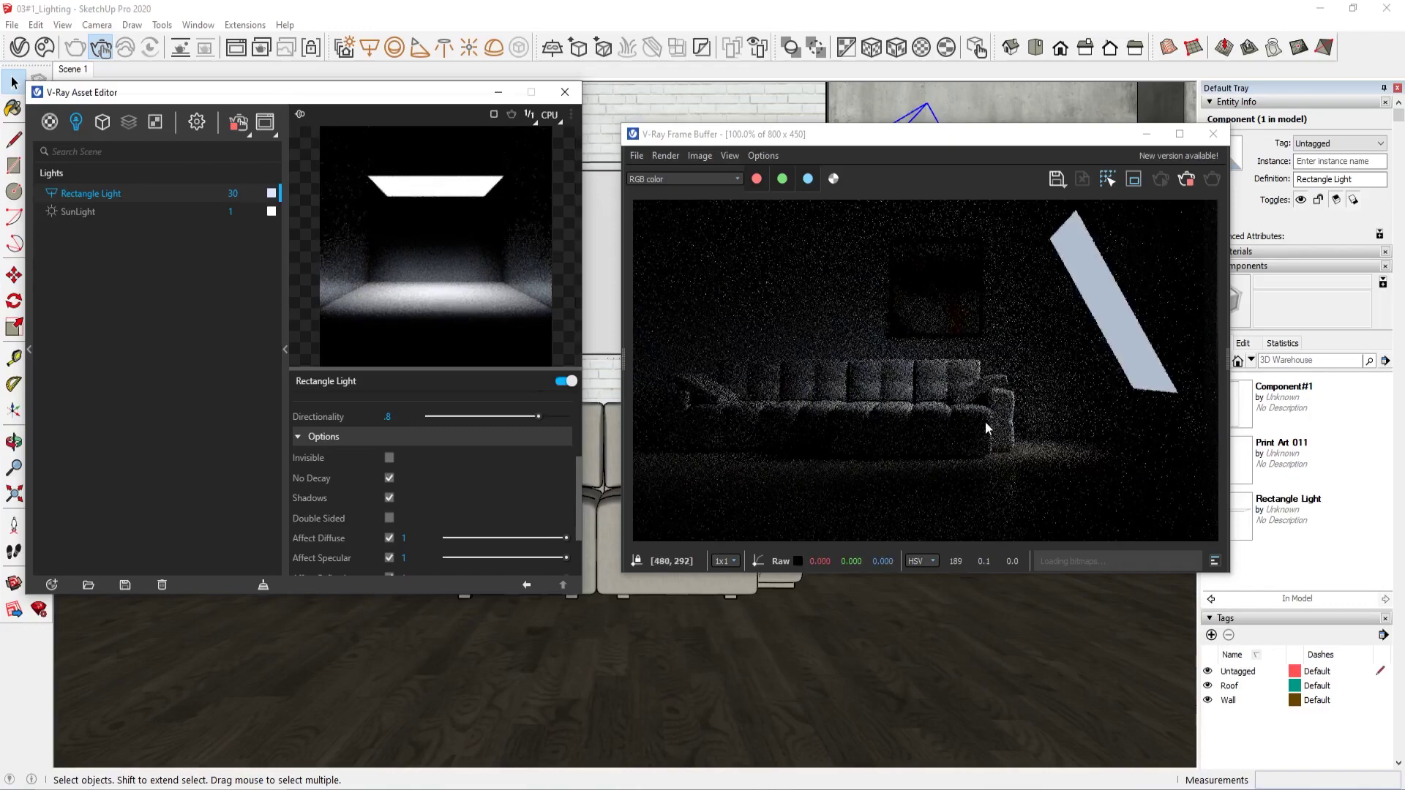
scroll(987, 424, up, 2)
scroll(981, 400, down, 2)
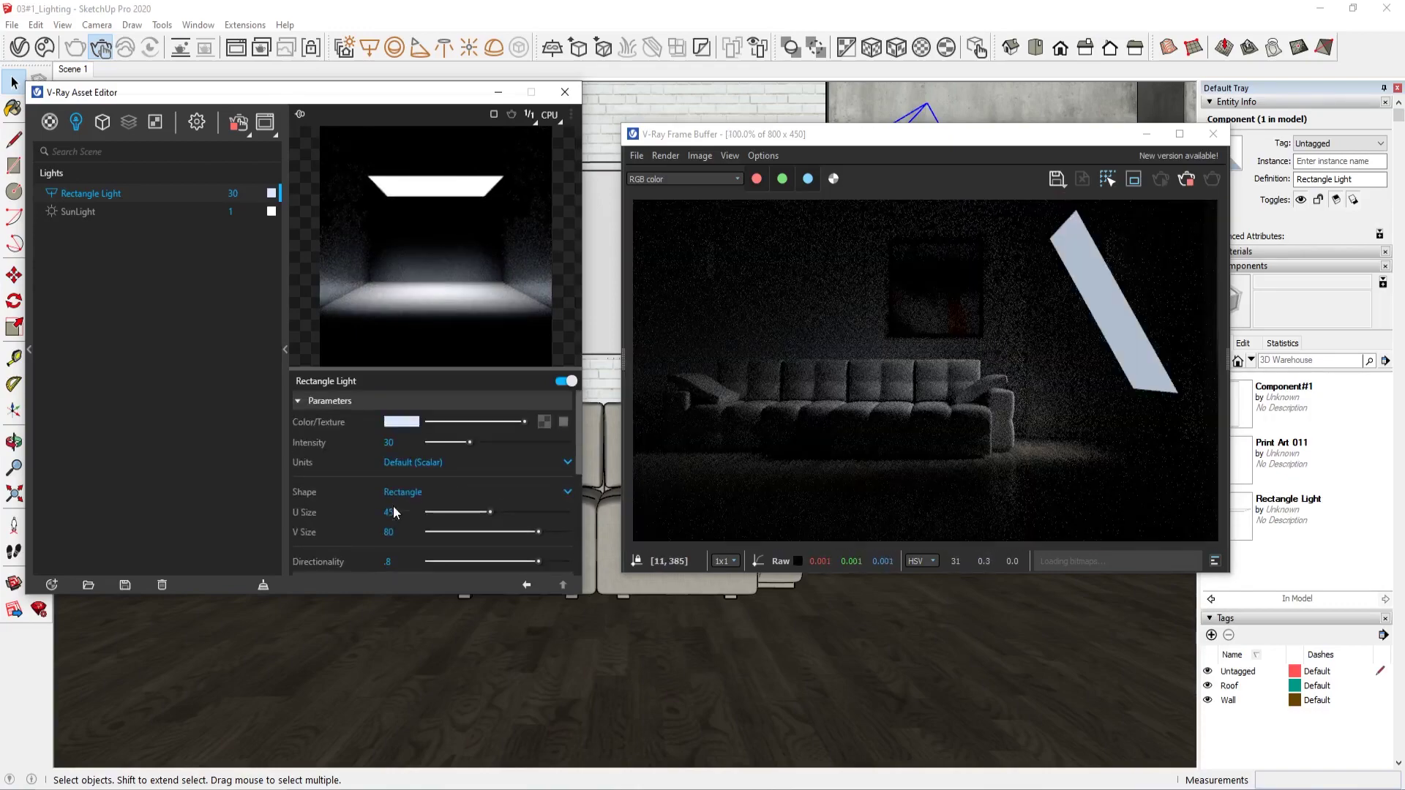
- Stop and restart the interactive render, then bring up the V-Ray render settings
click(1185, 178)
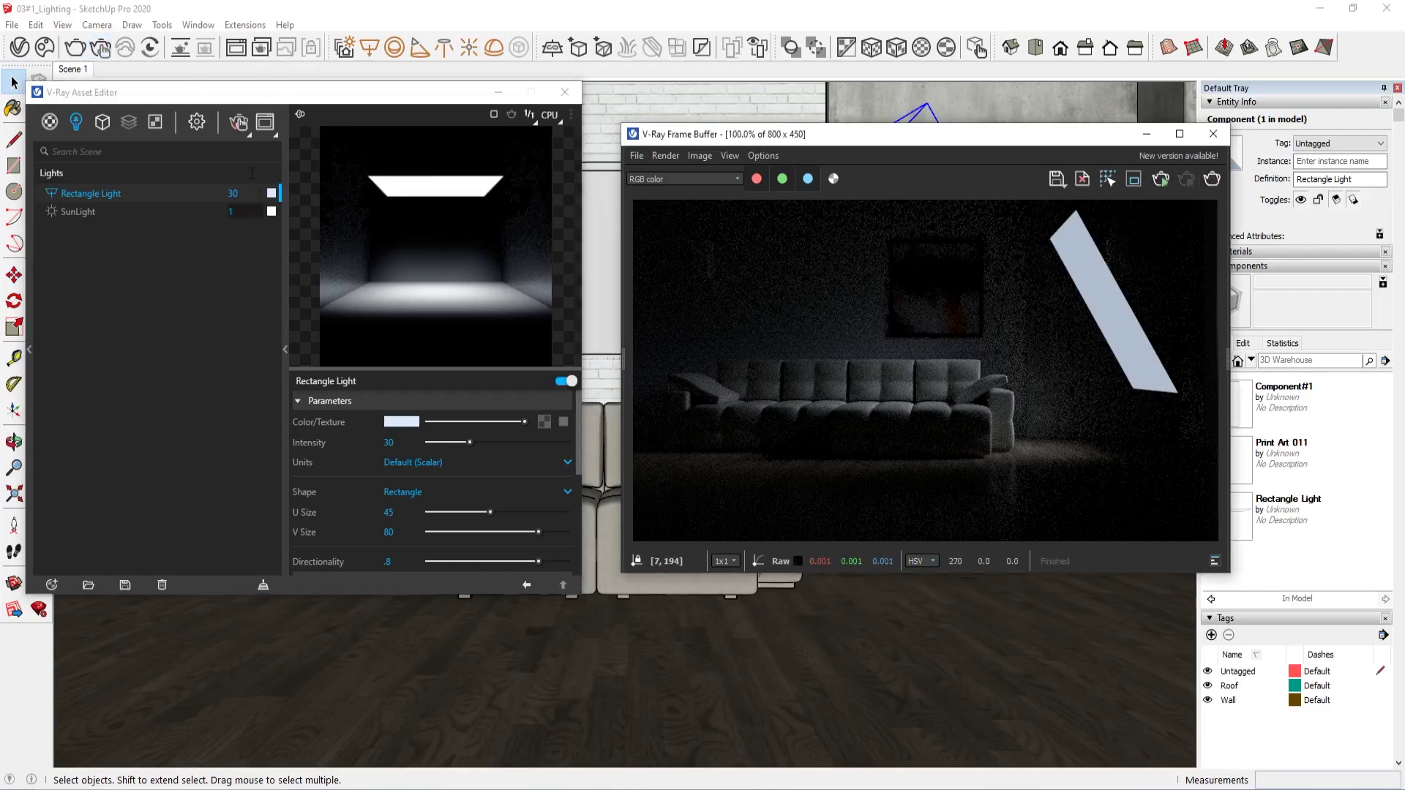
scroll(375, 474, down, 3)
scroll(363, 477, up, 1)
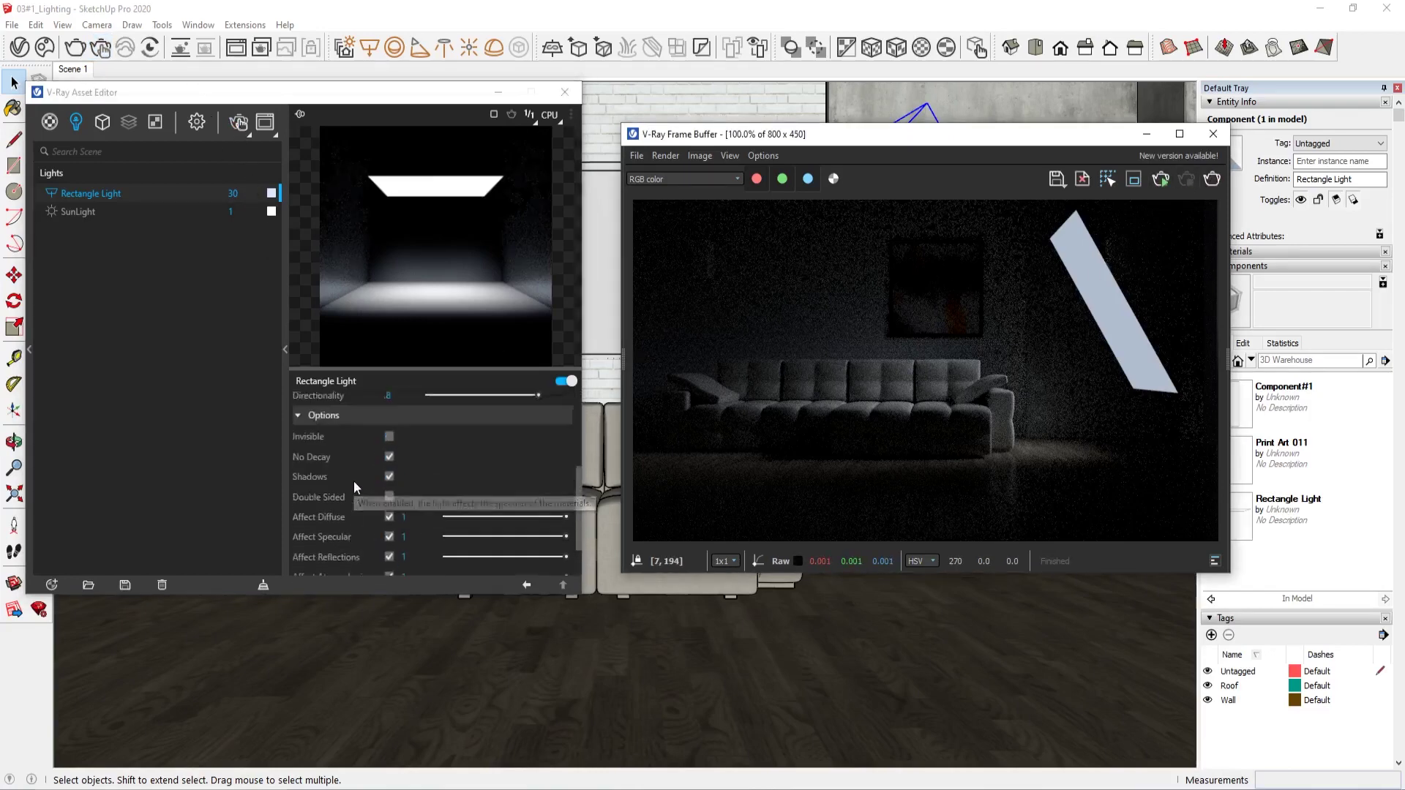
scroll(353, 480, up, 1)
click(240, 126)
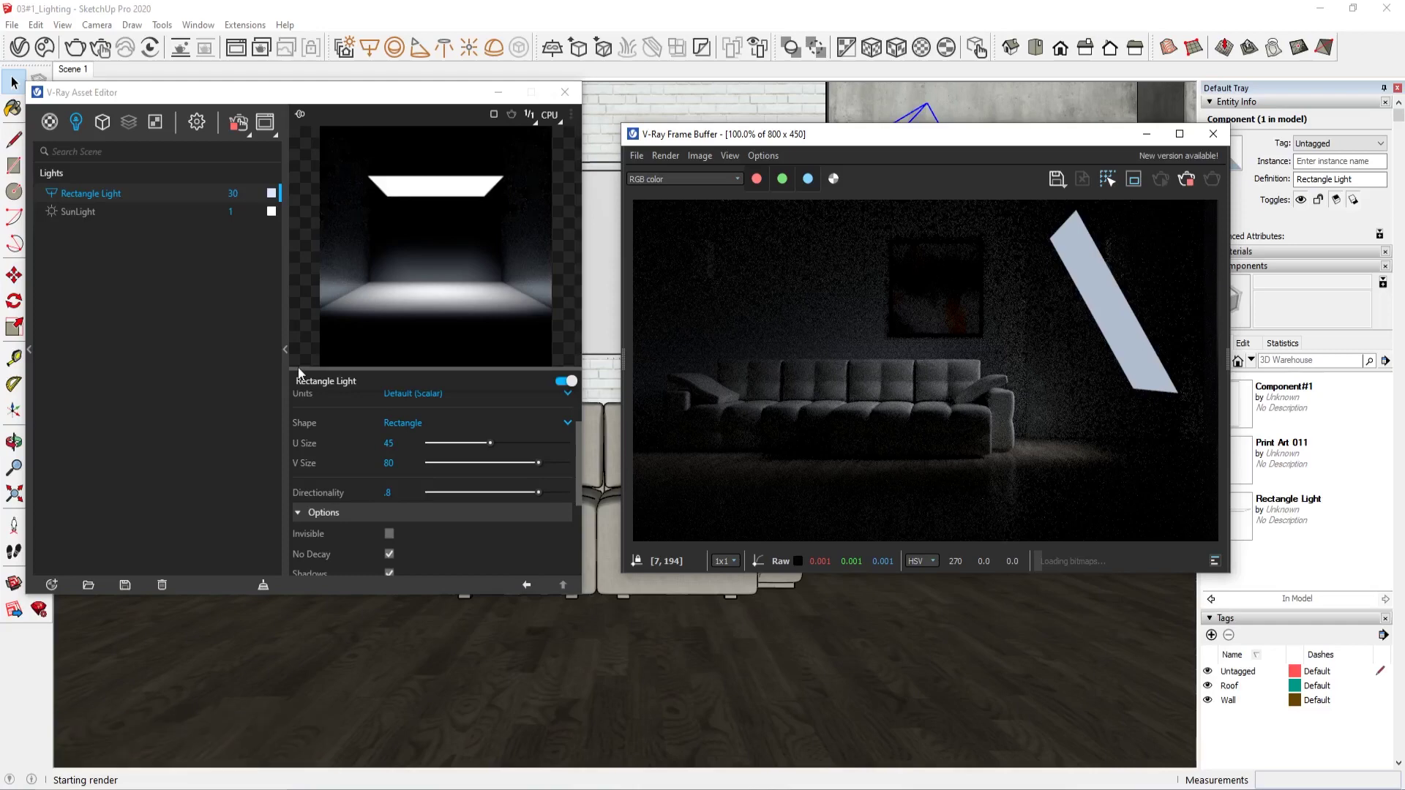
click(196, 121)
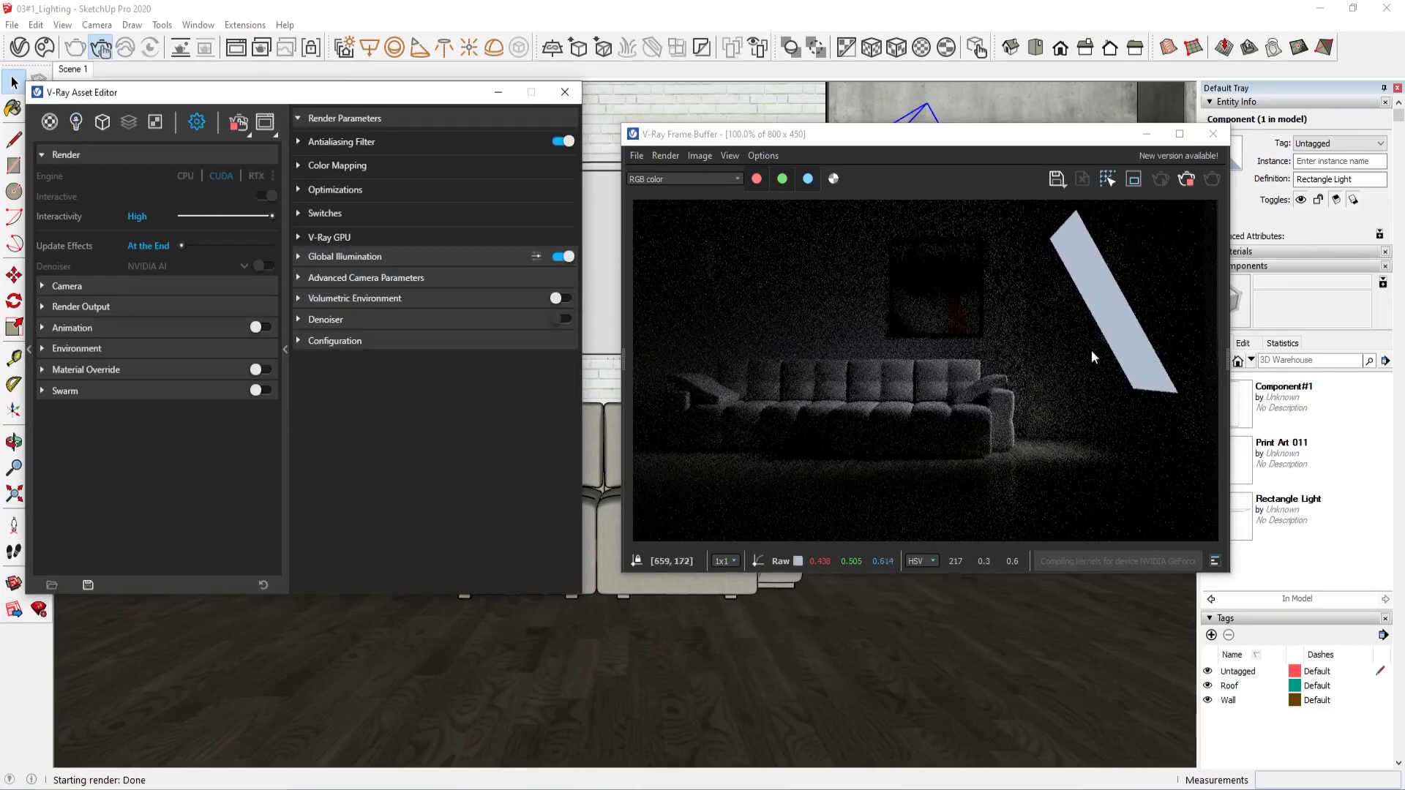
- Enable Shadows and Double Sided on the Rectangle Light, checking the model behind the render window
click(75, 121)
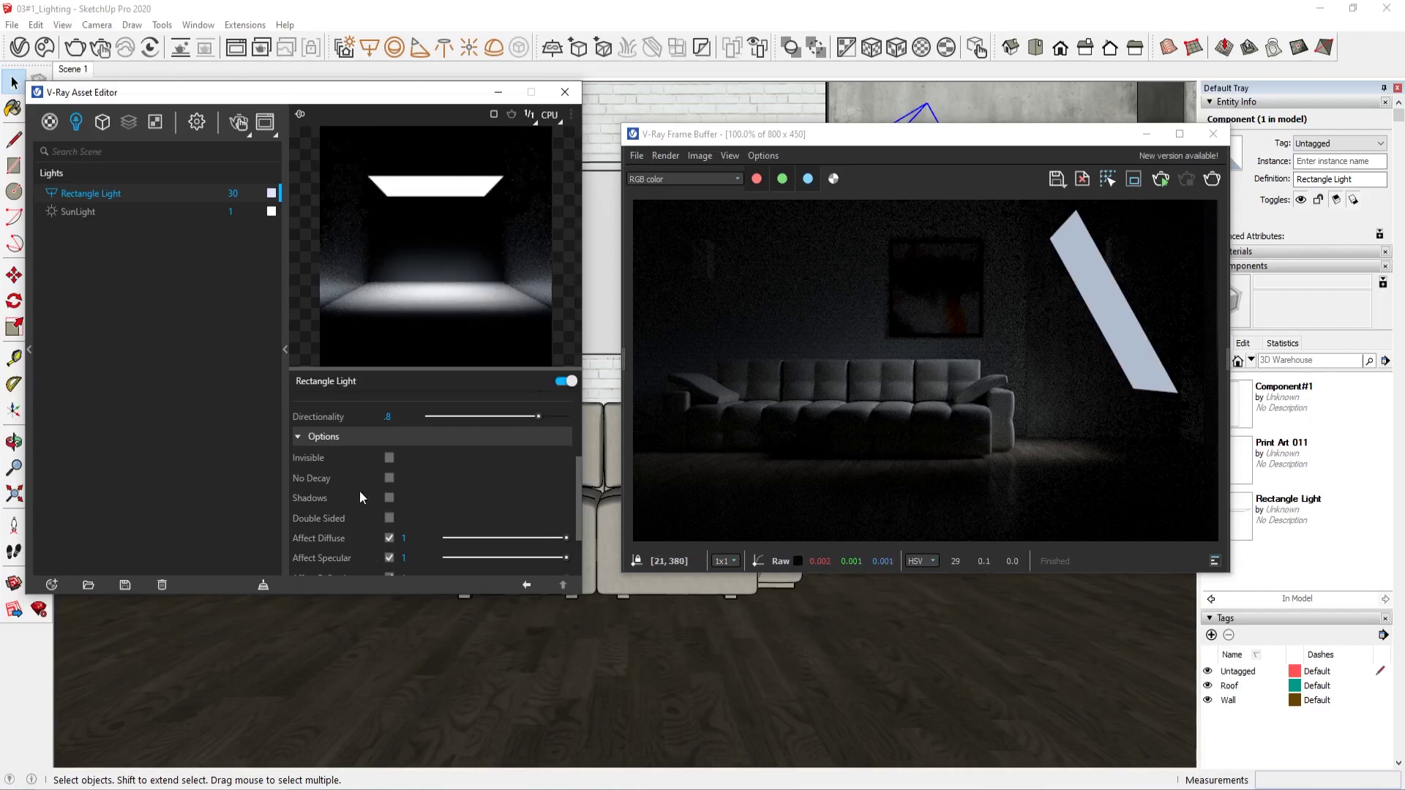
click(389, 498)
click(389, 518)
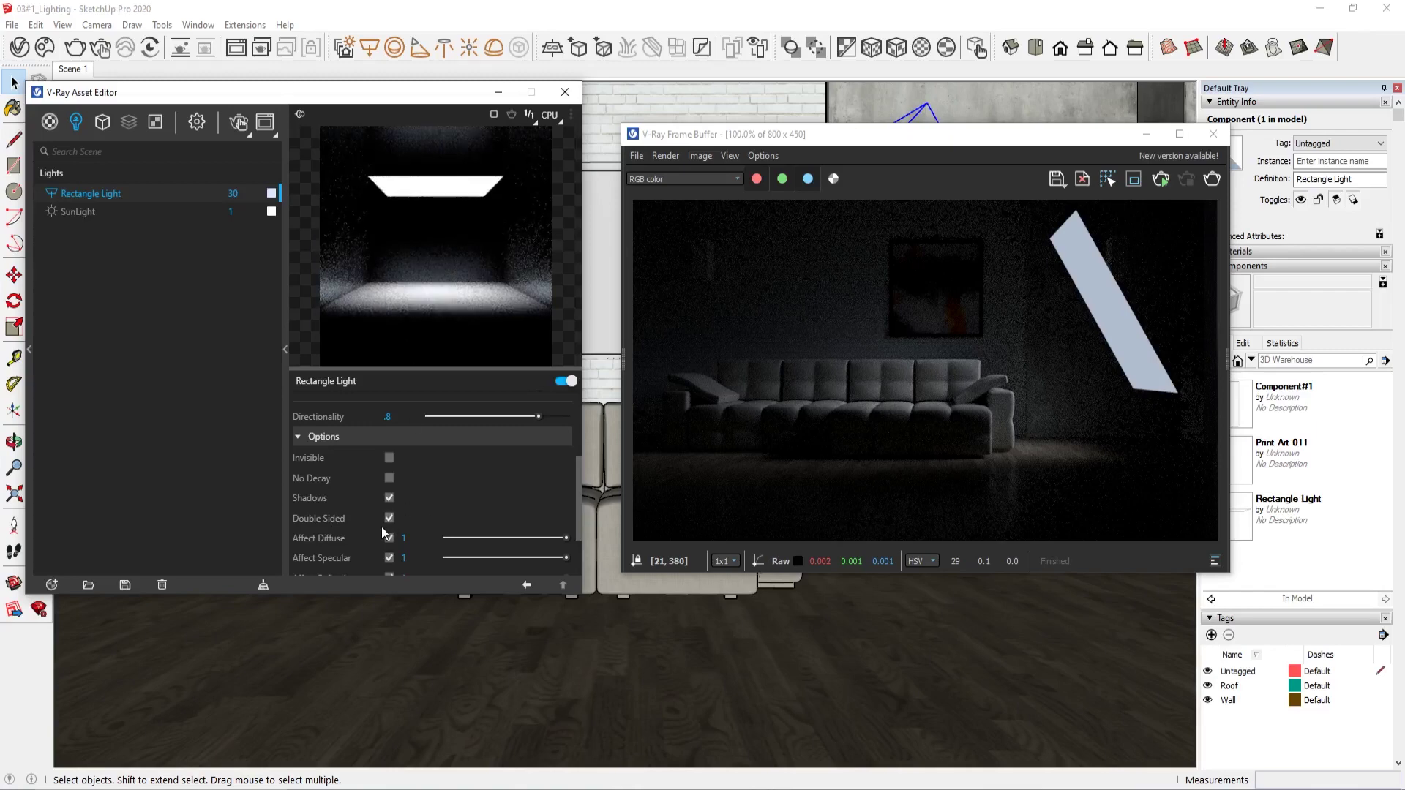
click(385, 520)
drag(839, 141, 823, 598)
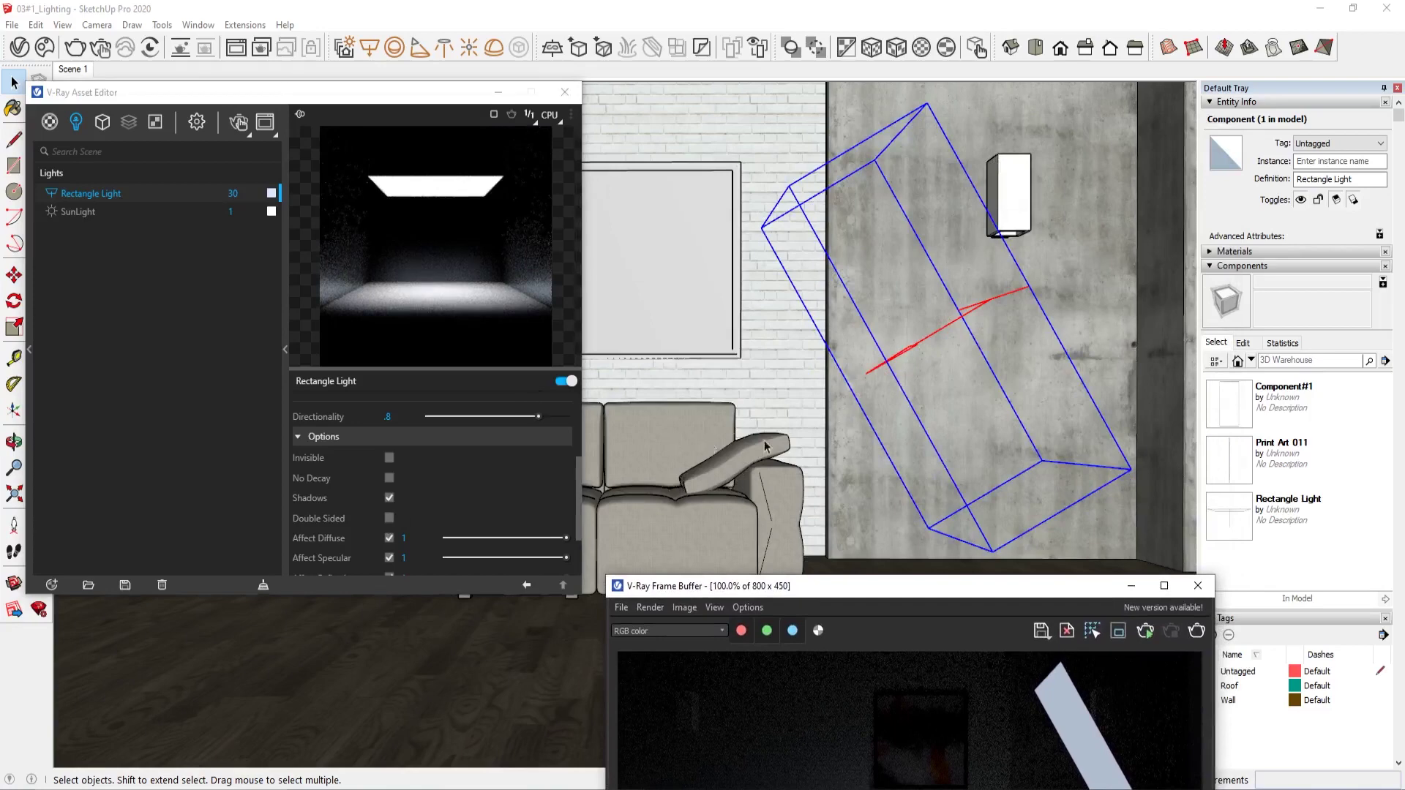
click(388, 518)
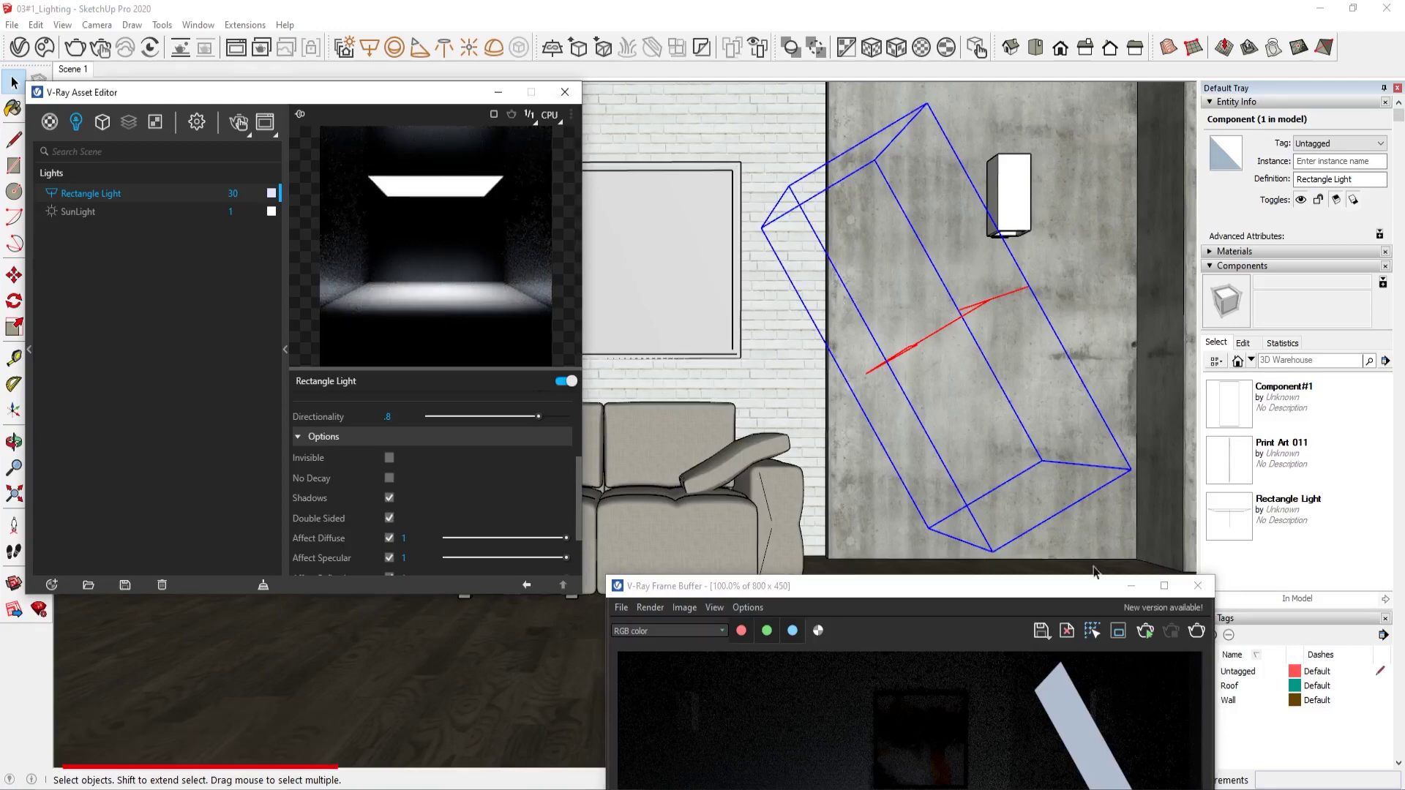
drag(944, 583, 950, 156)
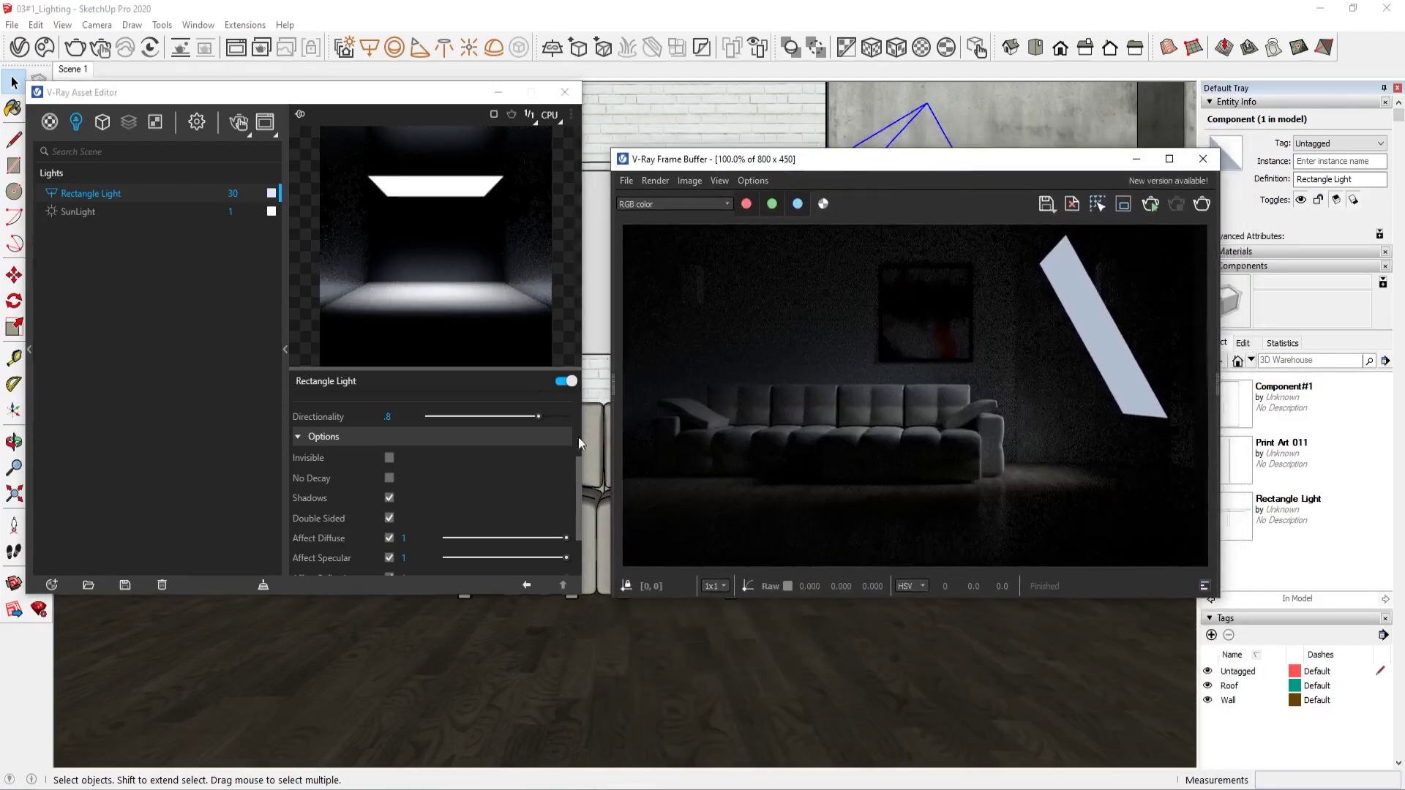
- Make the Rectangle Light single-sided again and re-render the scene
click(385, 518)
scroll(419, 499, down, 1)
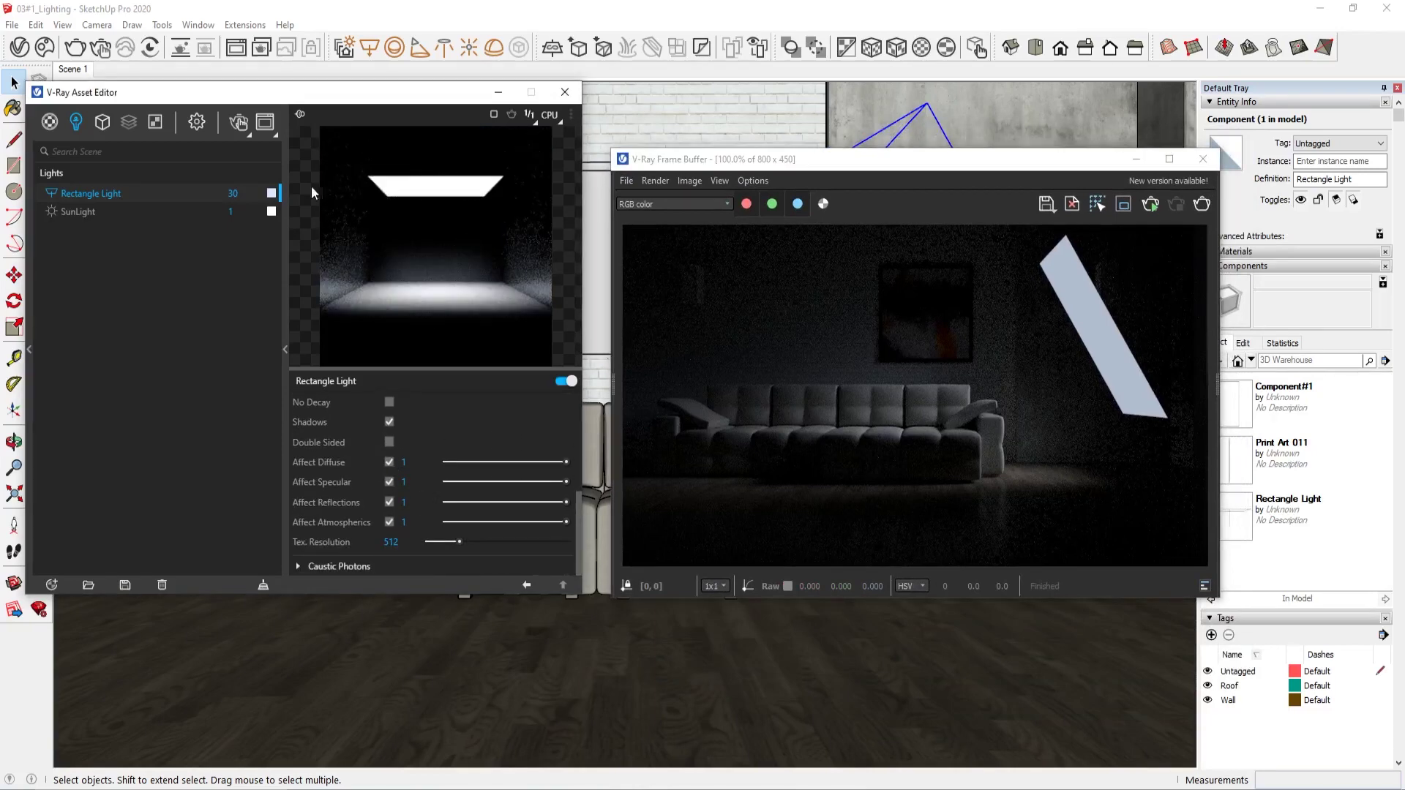
click(237, 127)
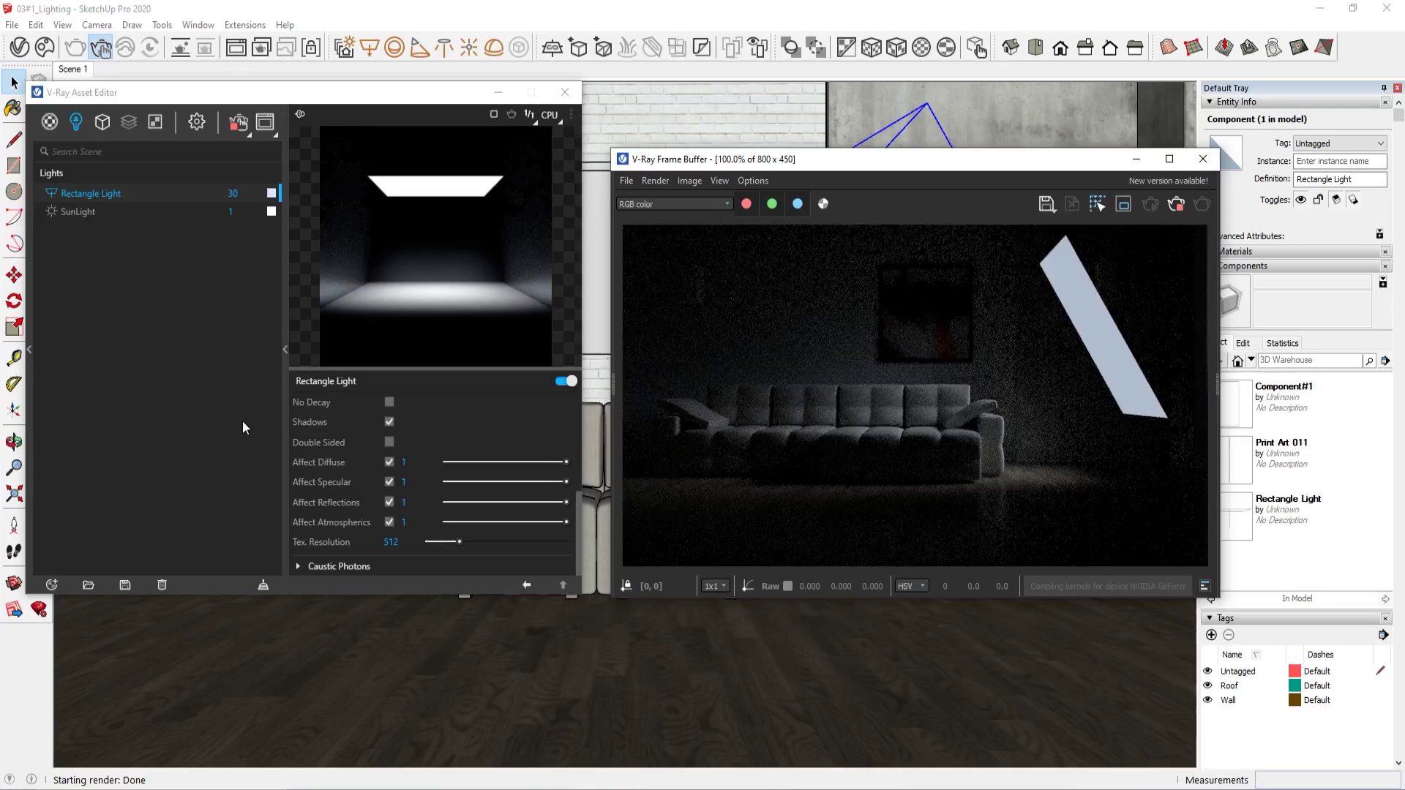
- Toggle Affect Diffuse, Specular and Reflections off and back on, then expand Caustic Photons
click(389, 463)
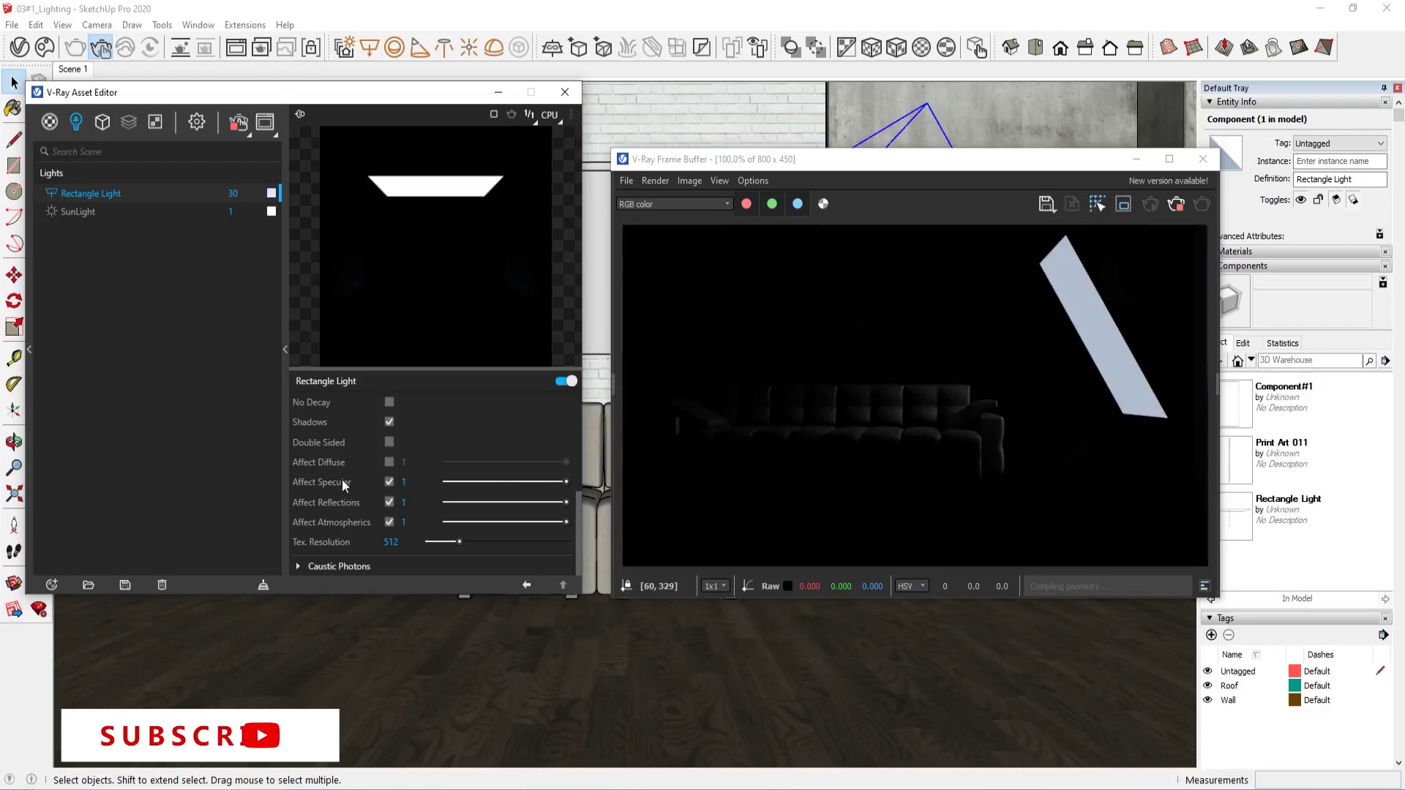
click(389, 483)
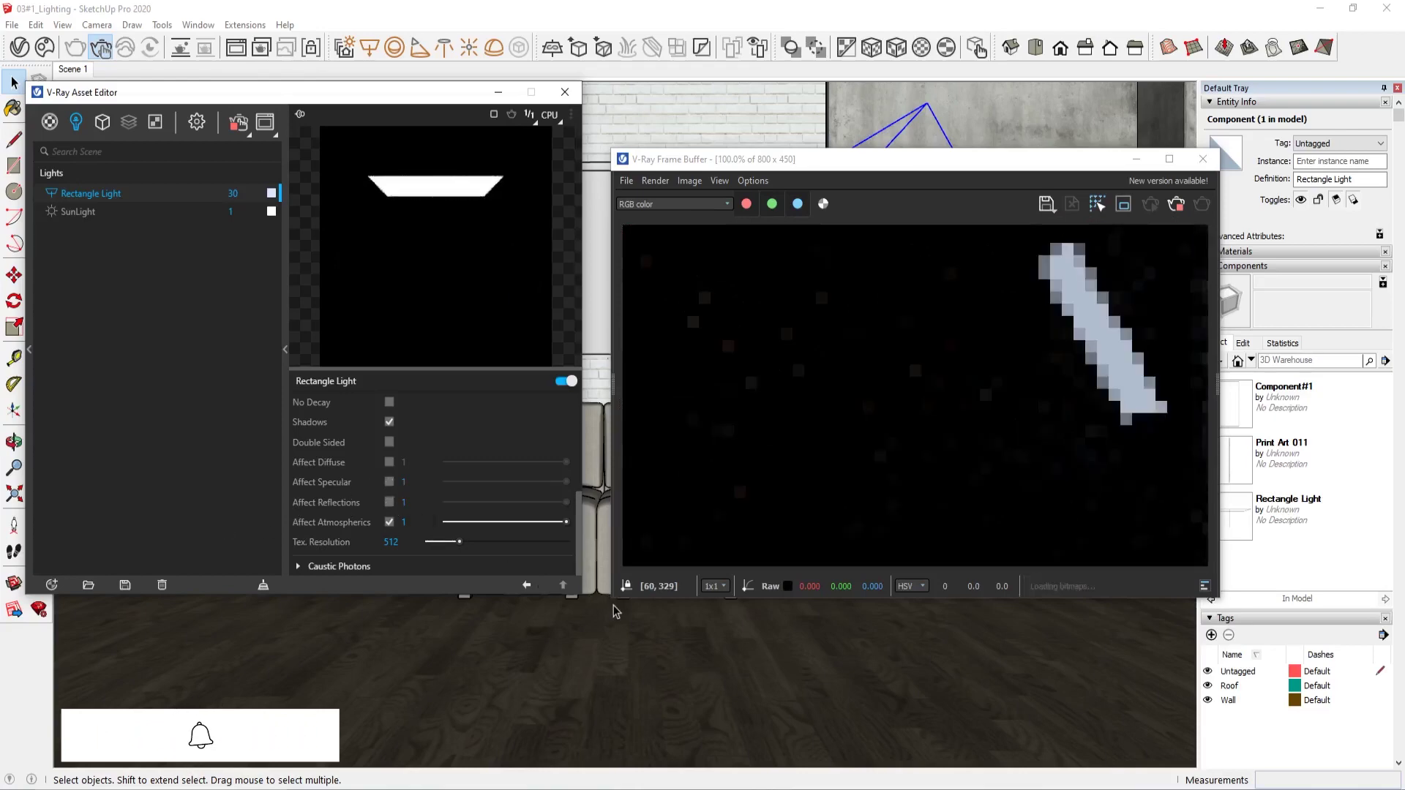
click(388, 461)
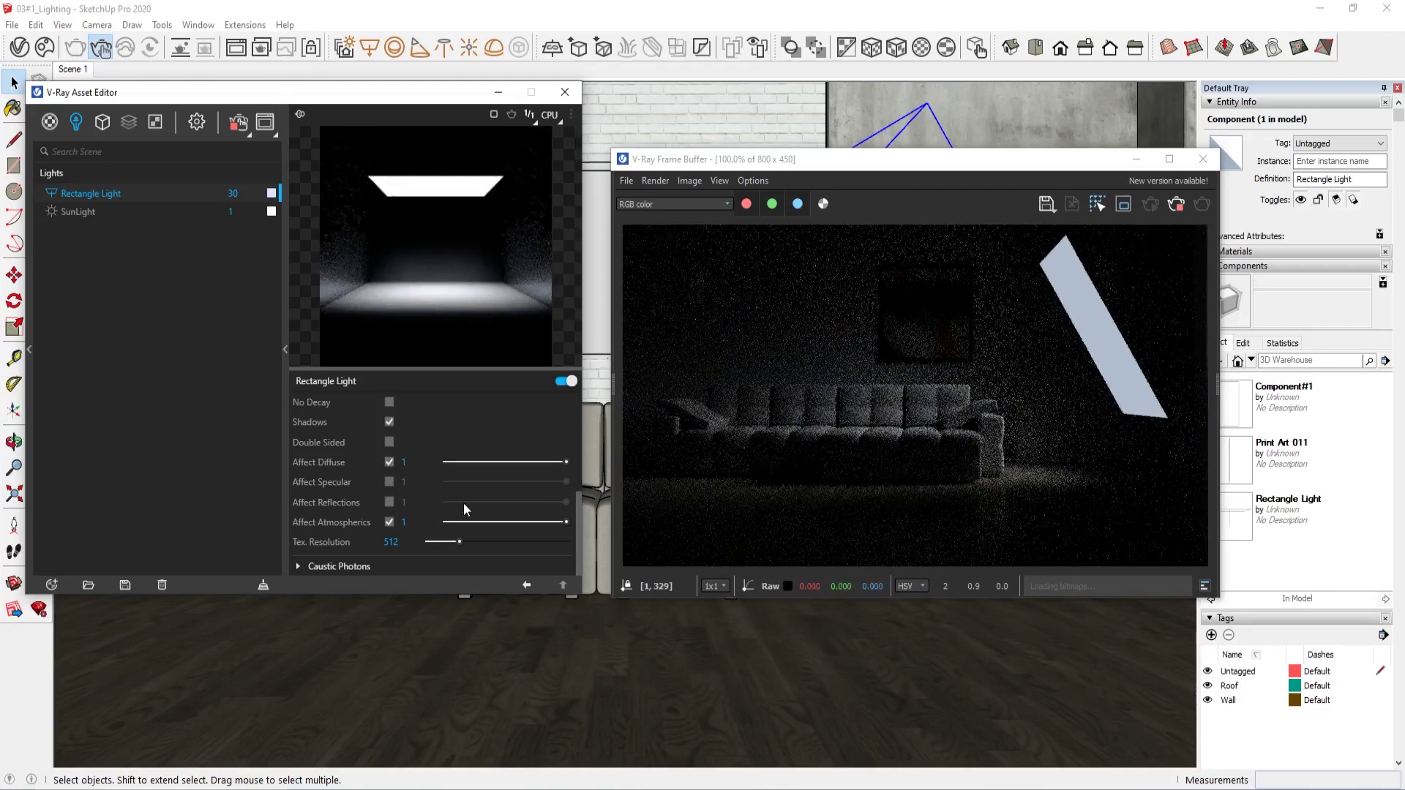
click(390, 479)
click(392, 501)
click(329, 566)
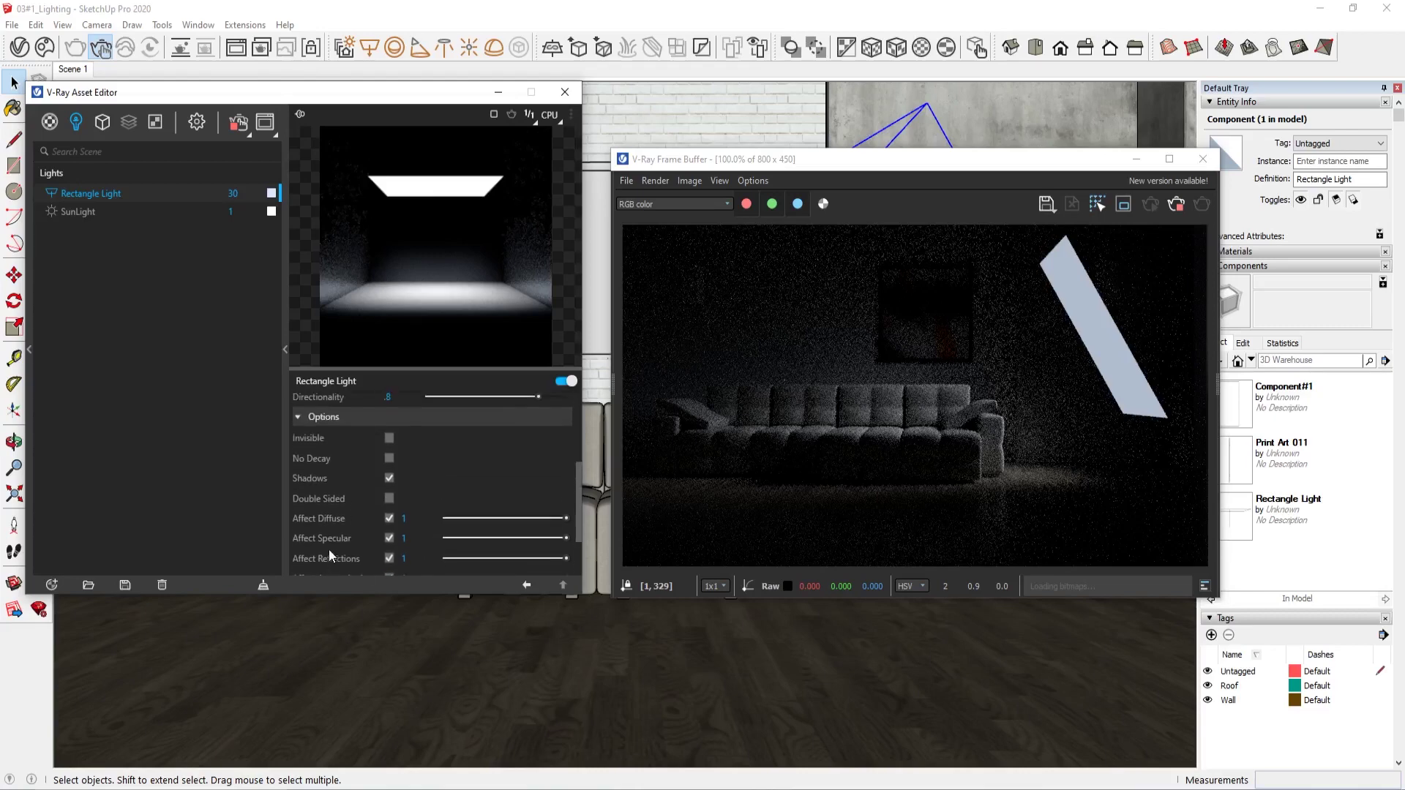
scroll(327, 550, down, 1)
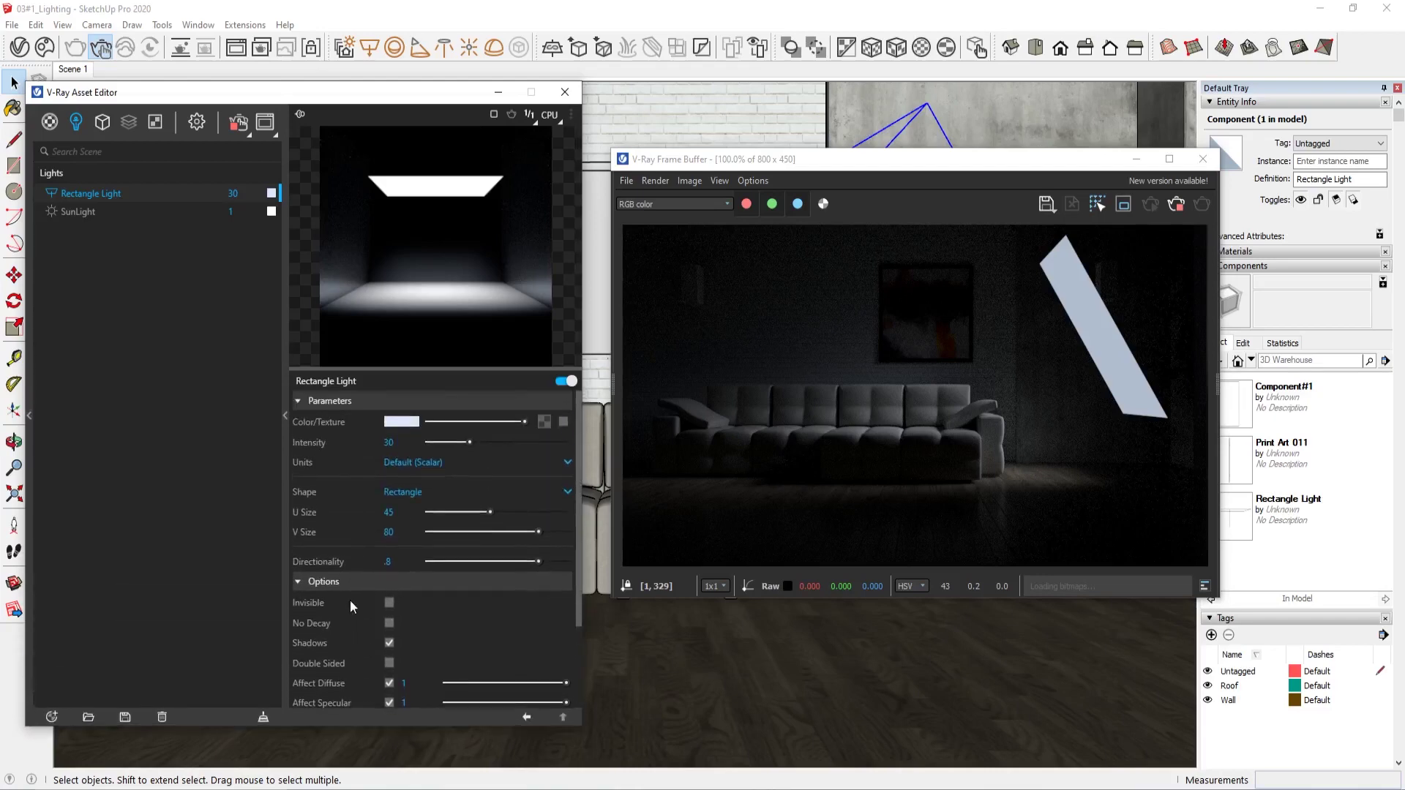
- Change the light's shape to Disc with a size of 60
click(1166, 291)
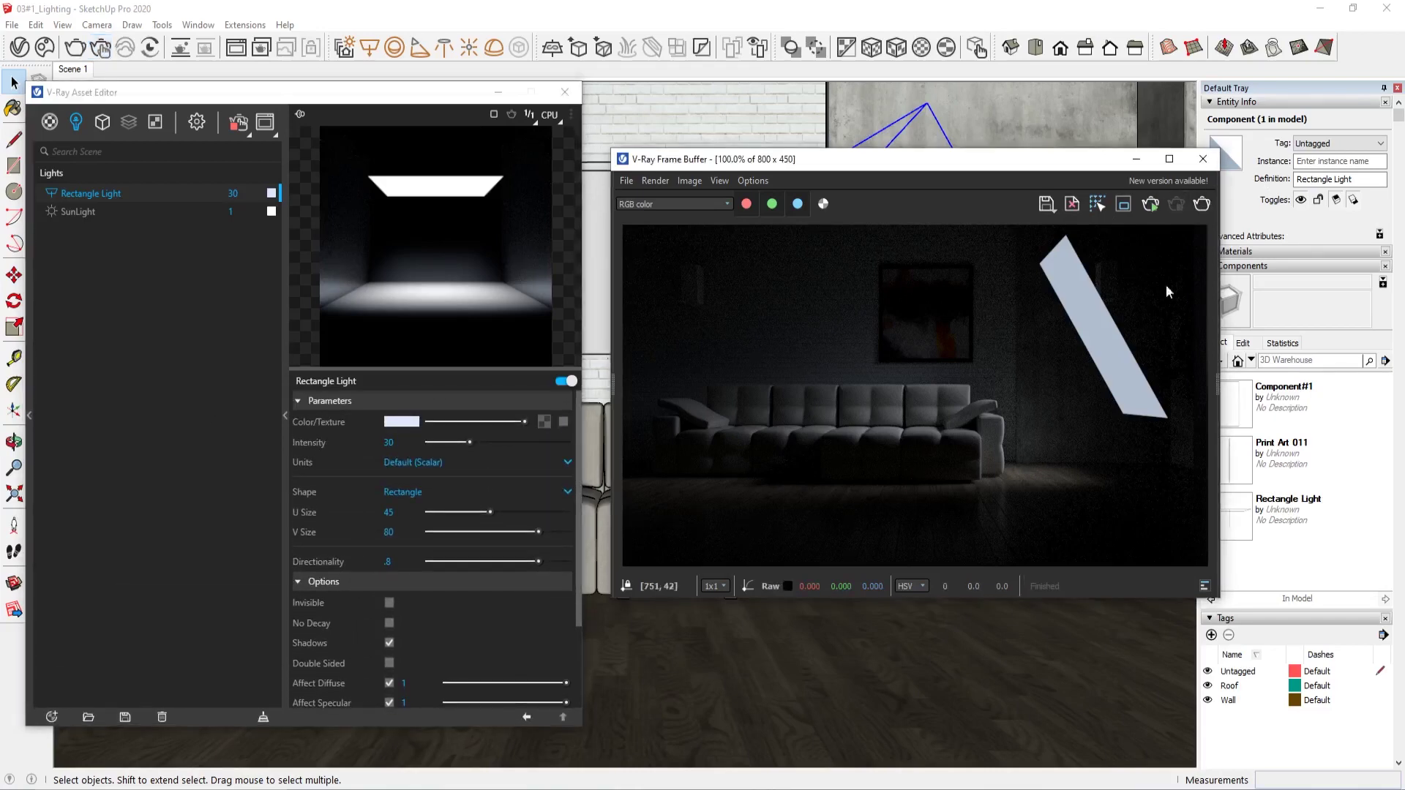
click(404, 492)
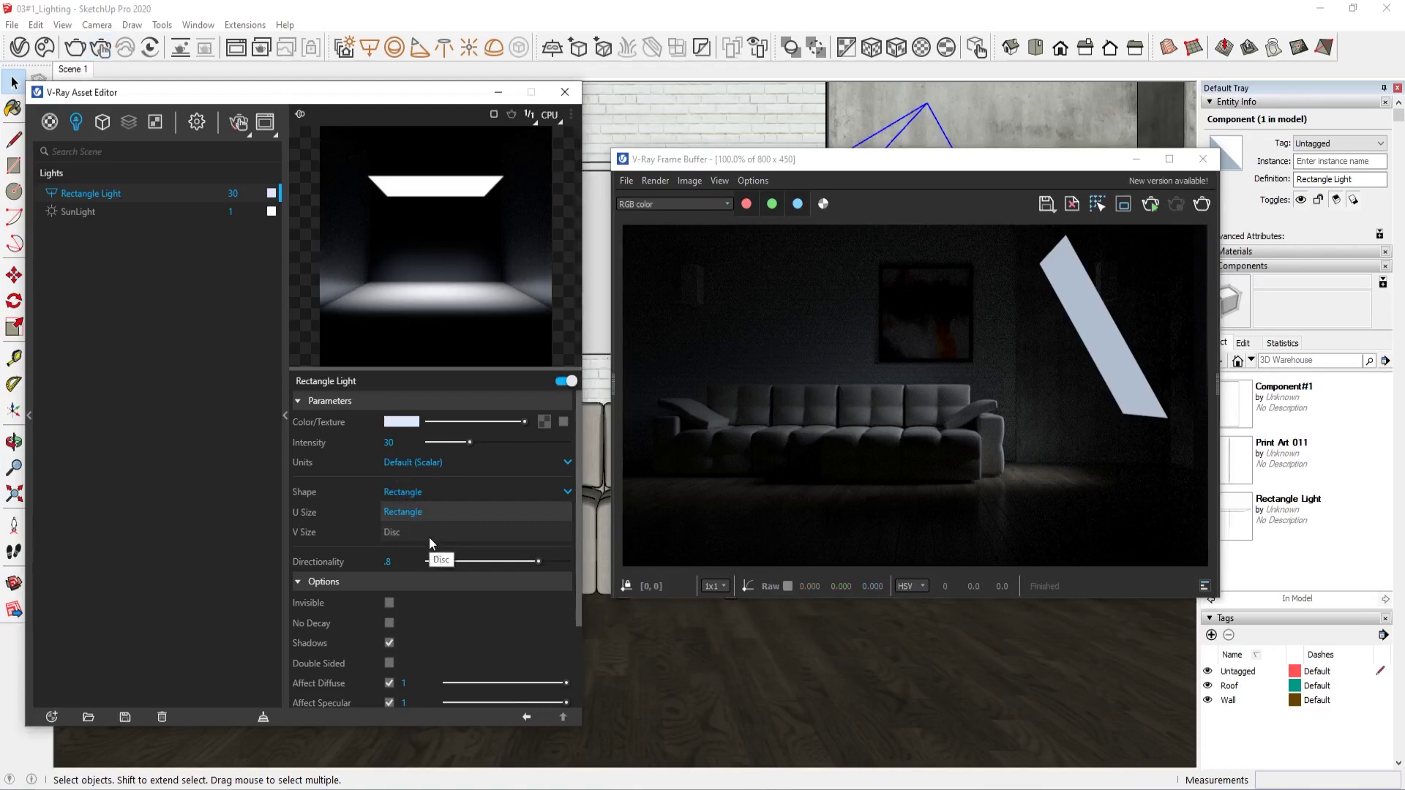
click(428, 533)
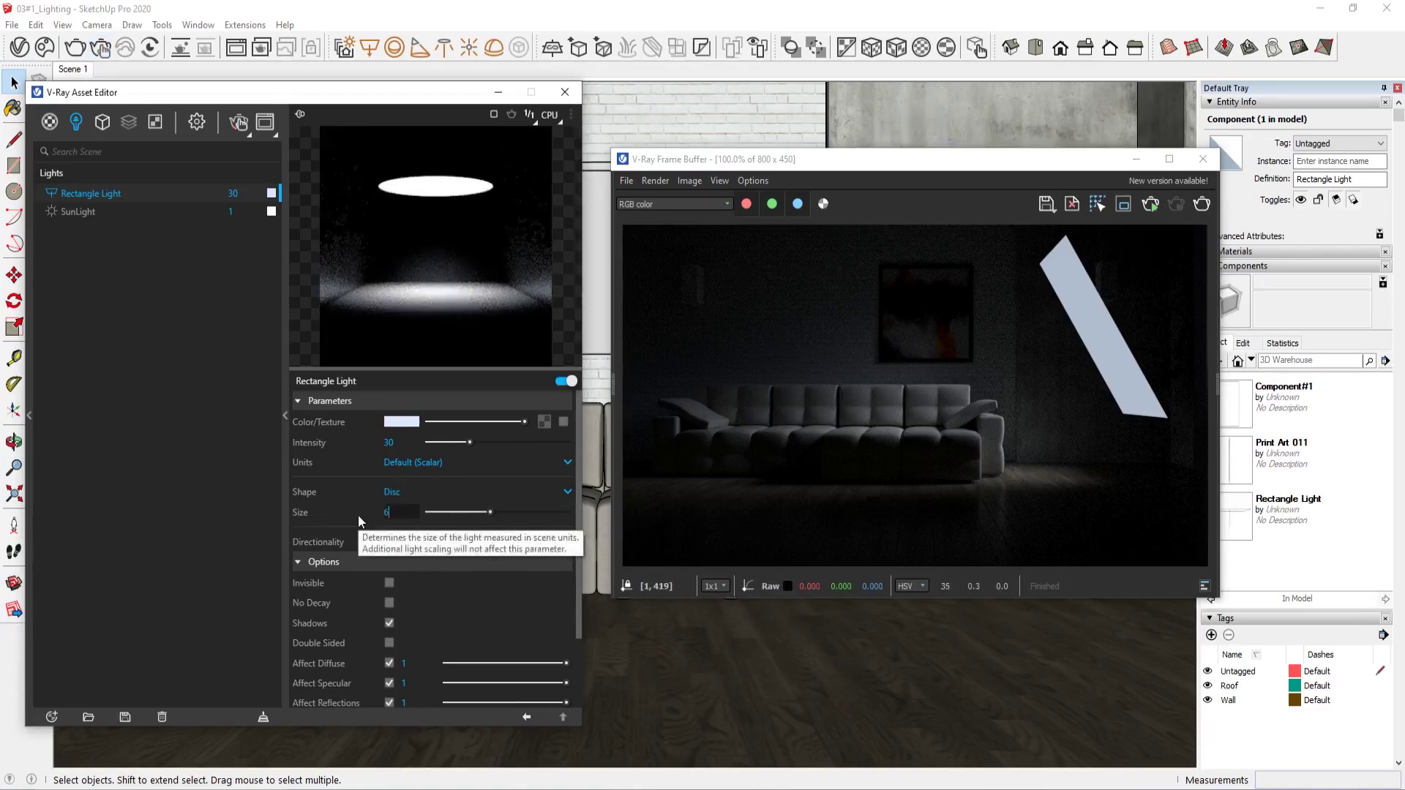
text(60)
key(Return)
drag(973, 163, 1012, 388)
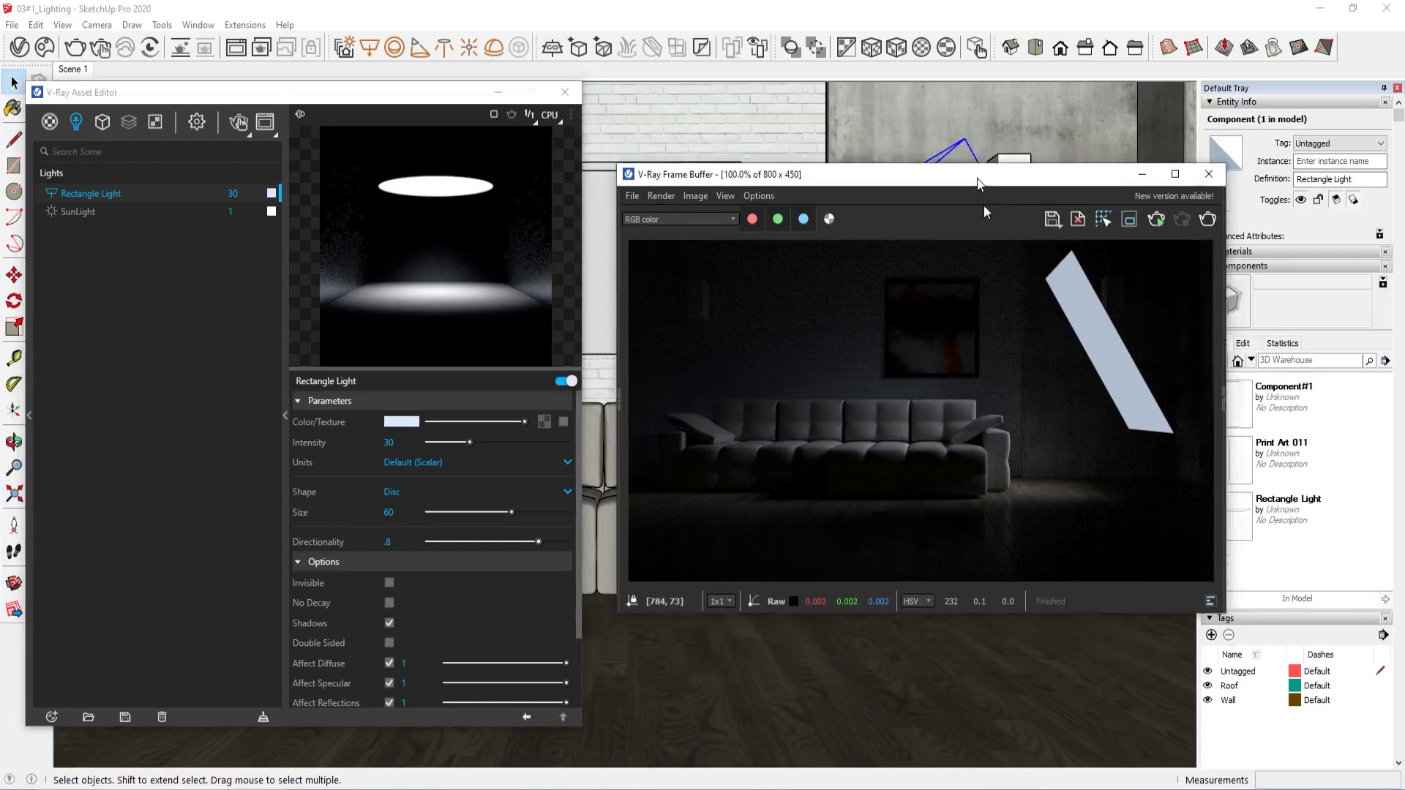
- Try disc sizes 80 and then 40, settling on 40
click(389, 512)
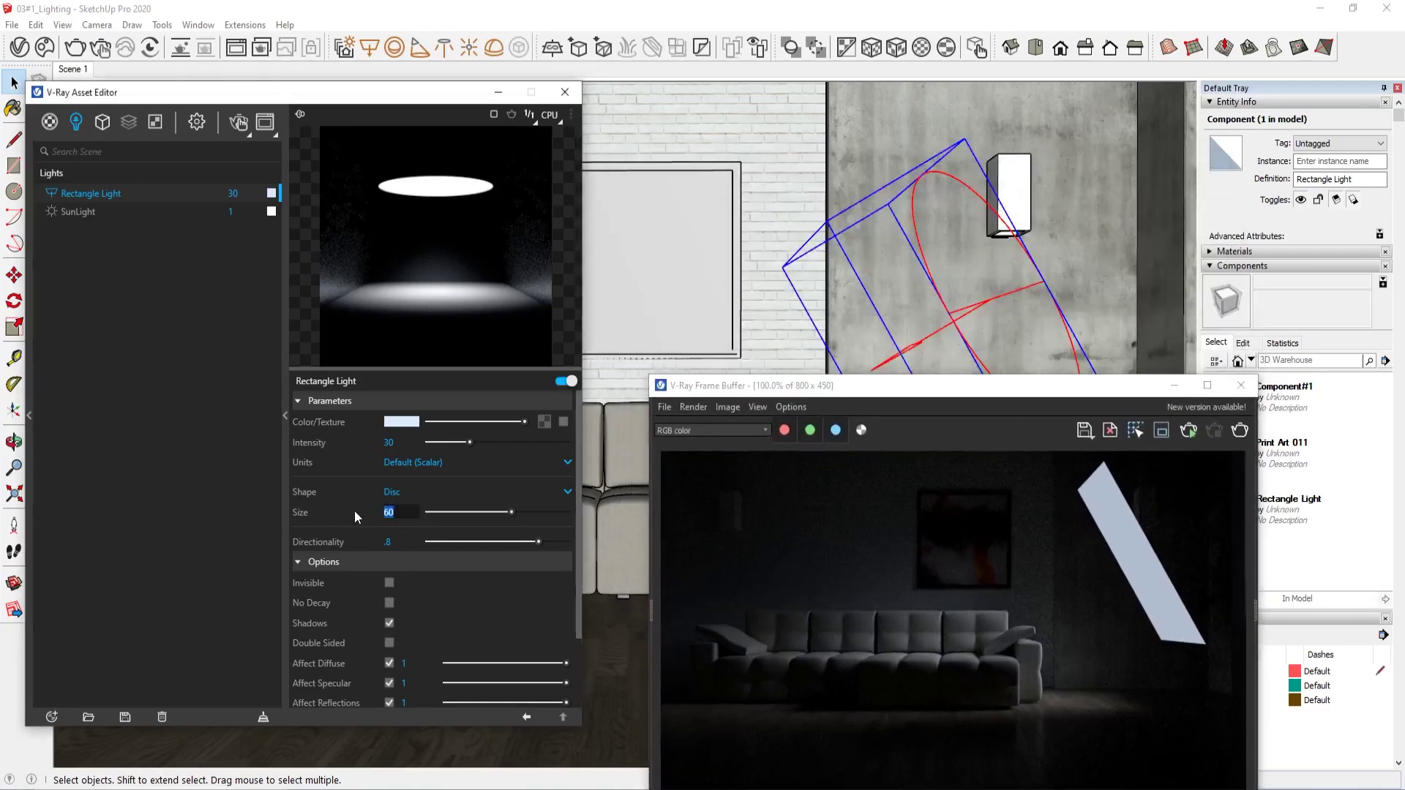
text(80)
key(Return)
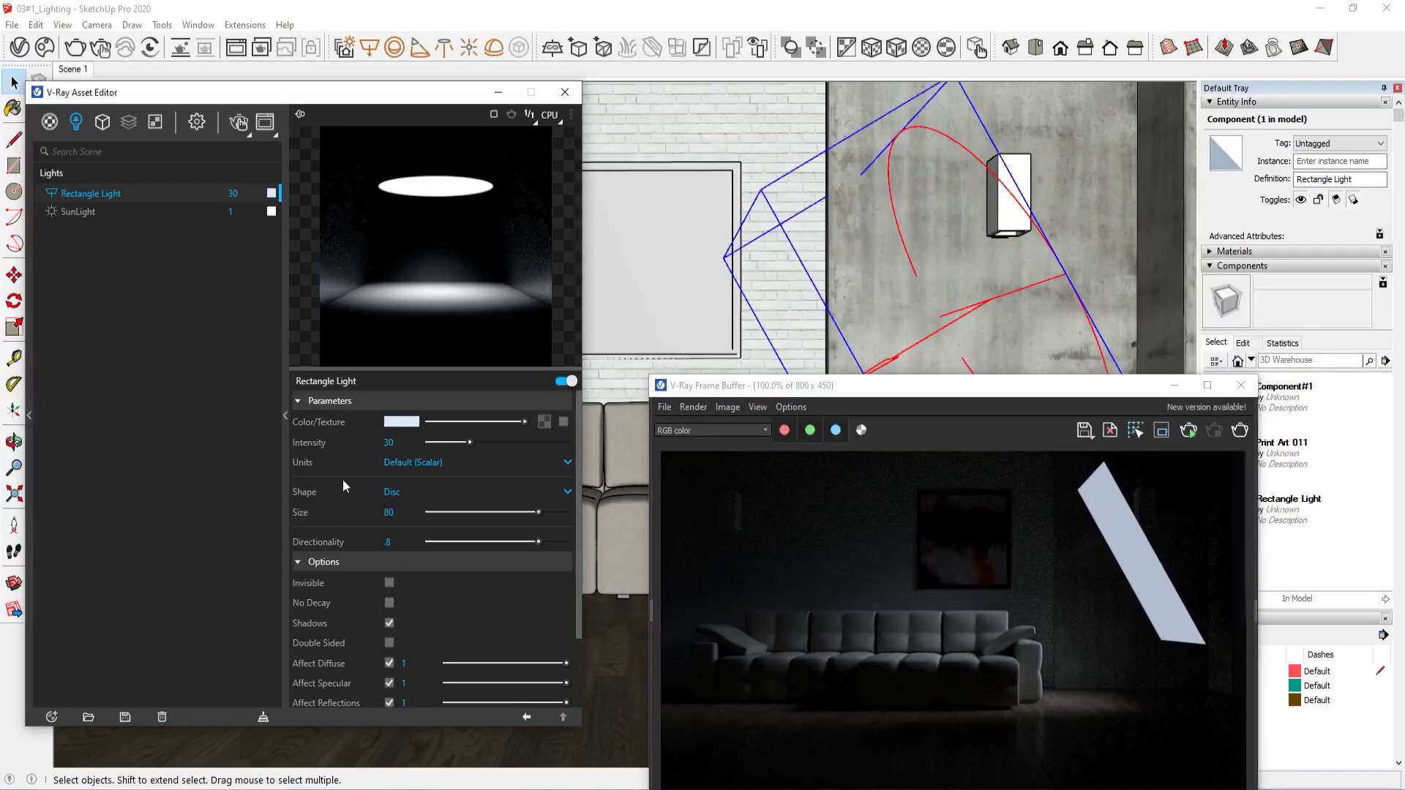
click(388, 512)
text(40)
key(Return)
drag(893, 396, 837, 157)
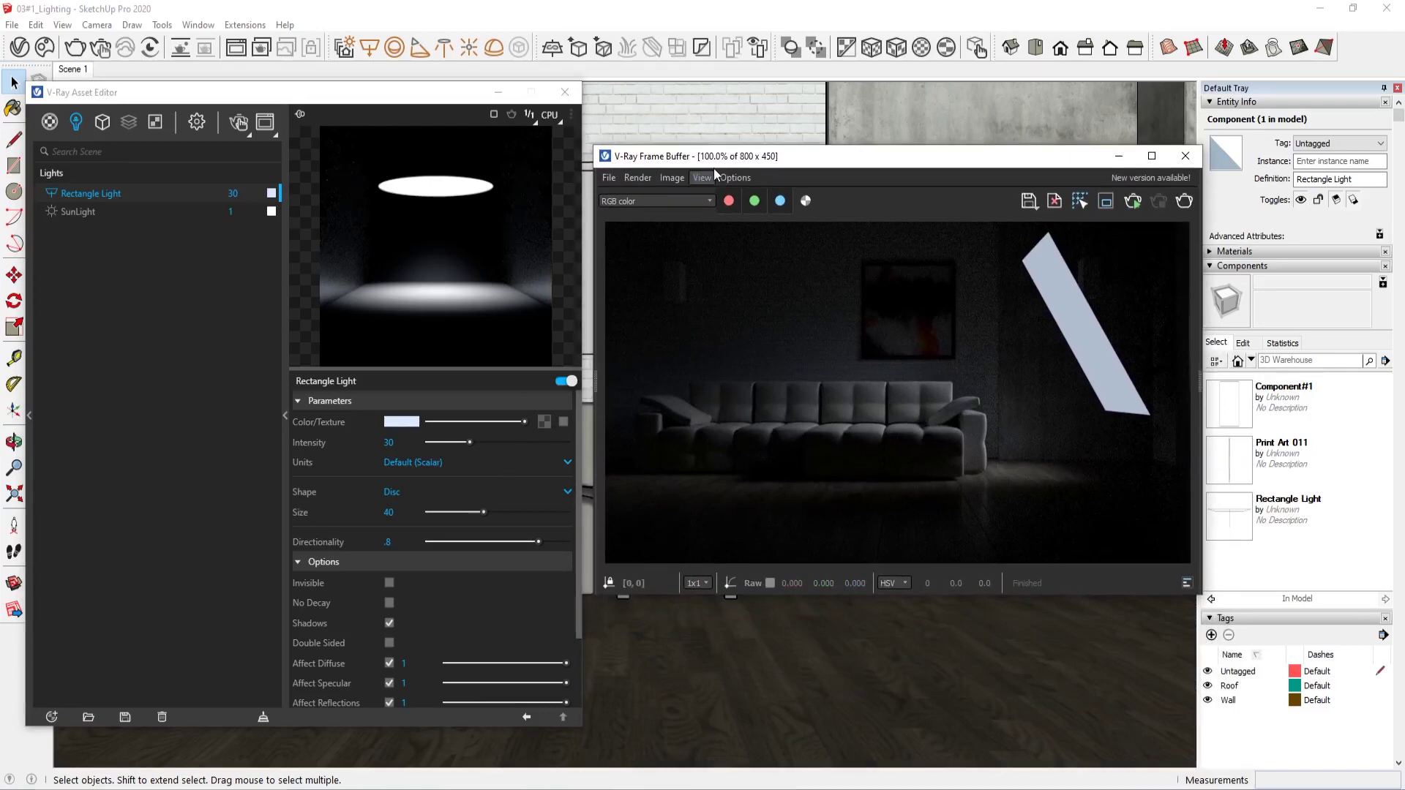
drag(714, 159, 724, 133)
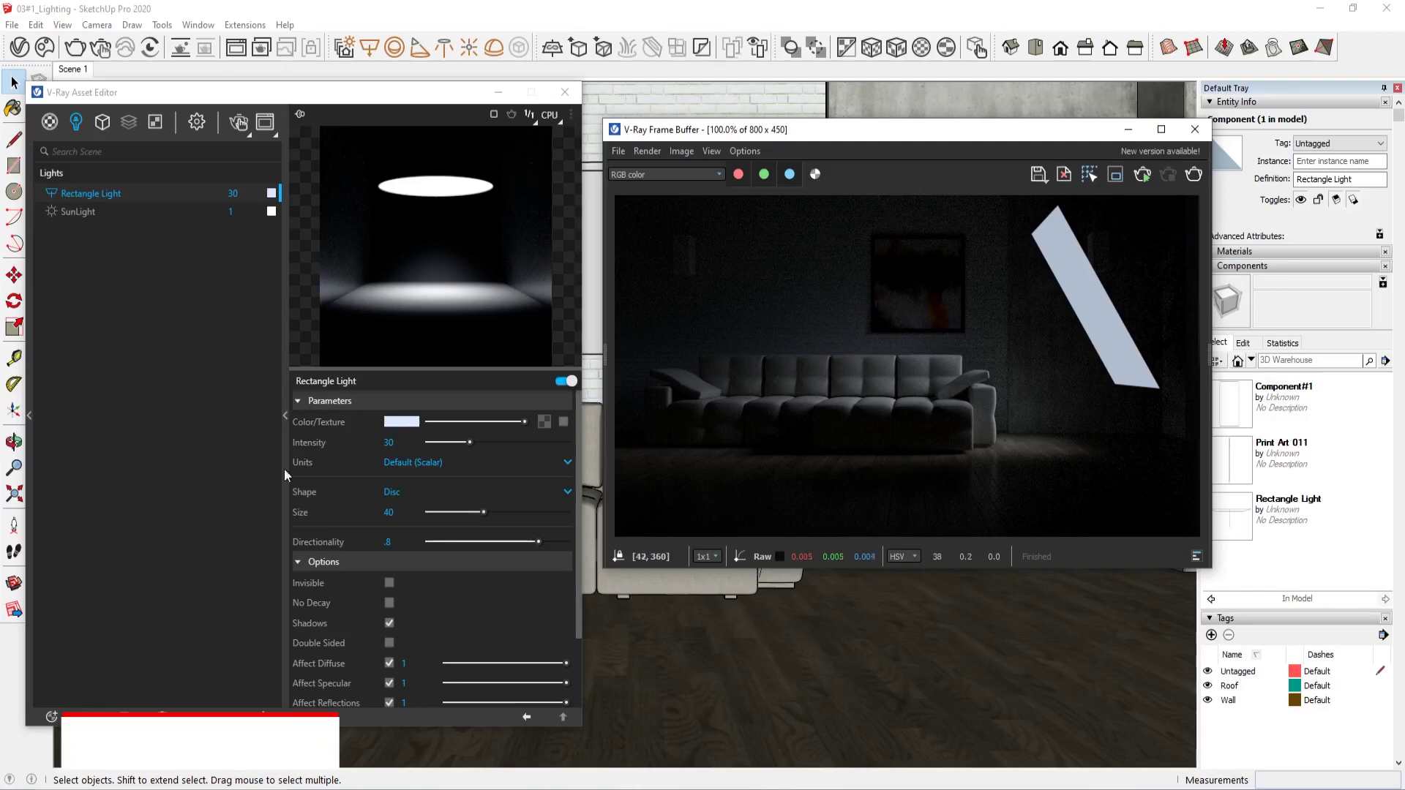
click(391, 464)
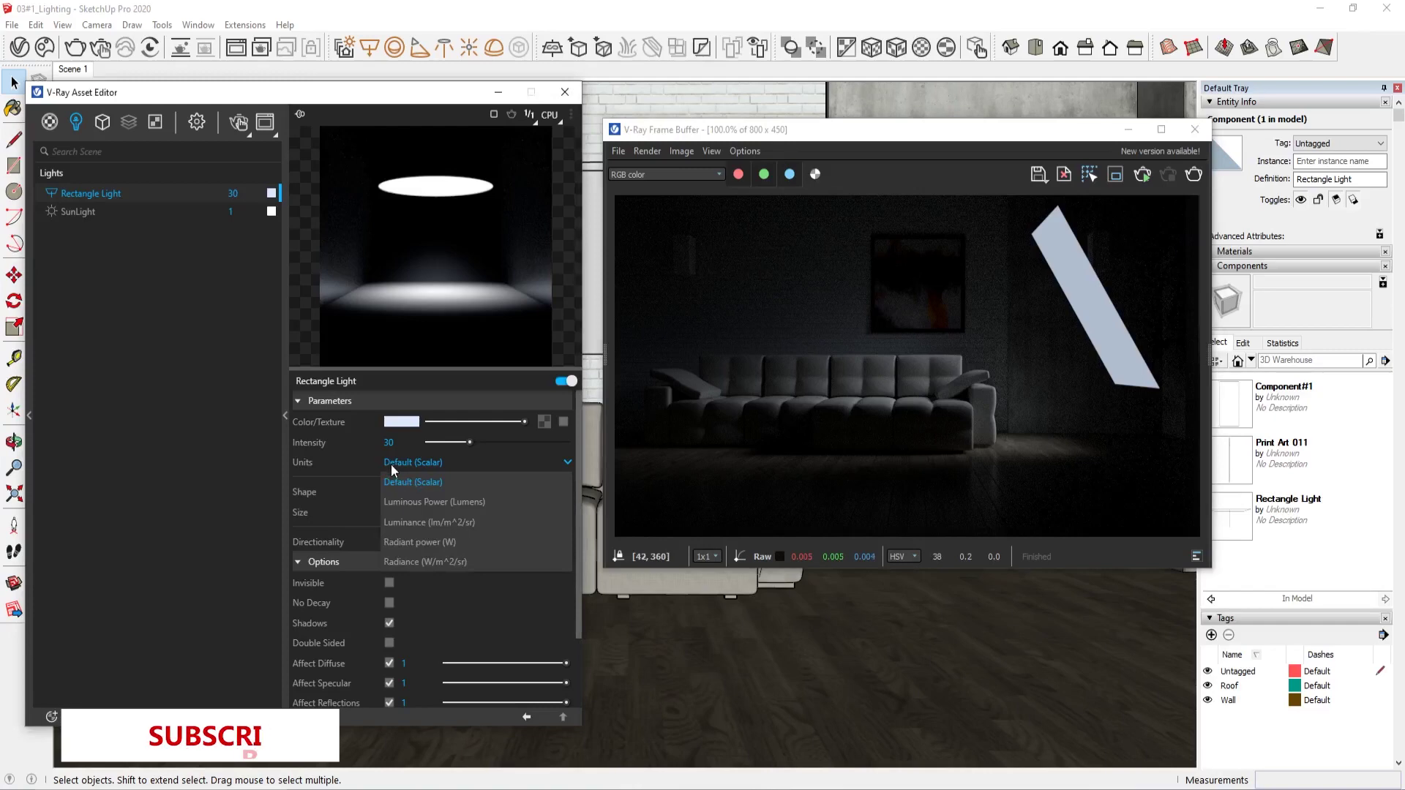
- Set the disc light's intensity to 1500 in Luminous Power (Lumens)
click(455, 502)
text(1500)
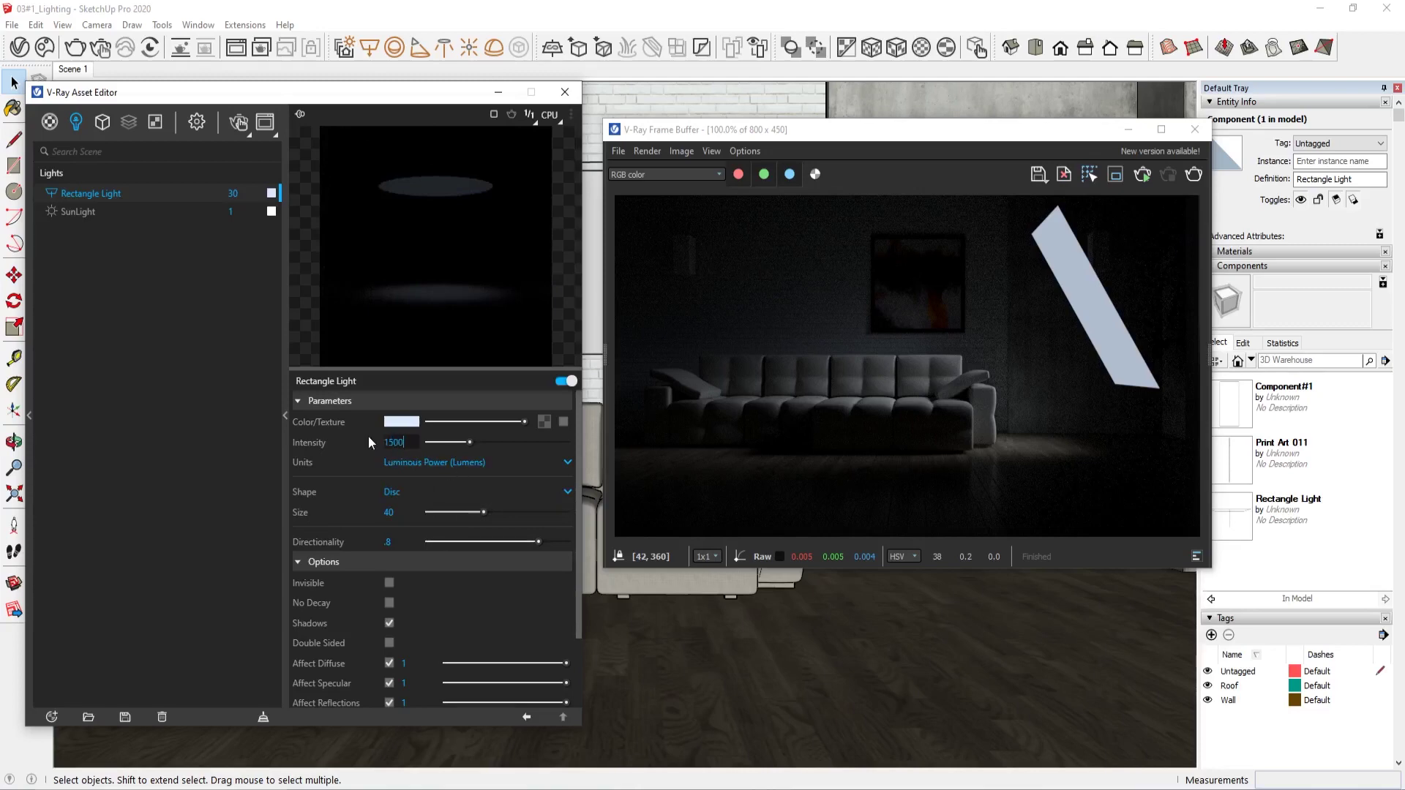
key(Return)
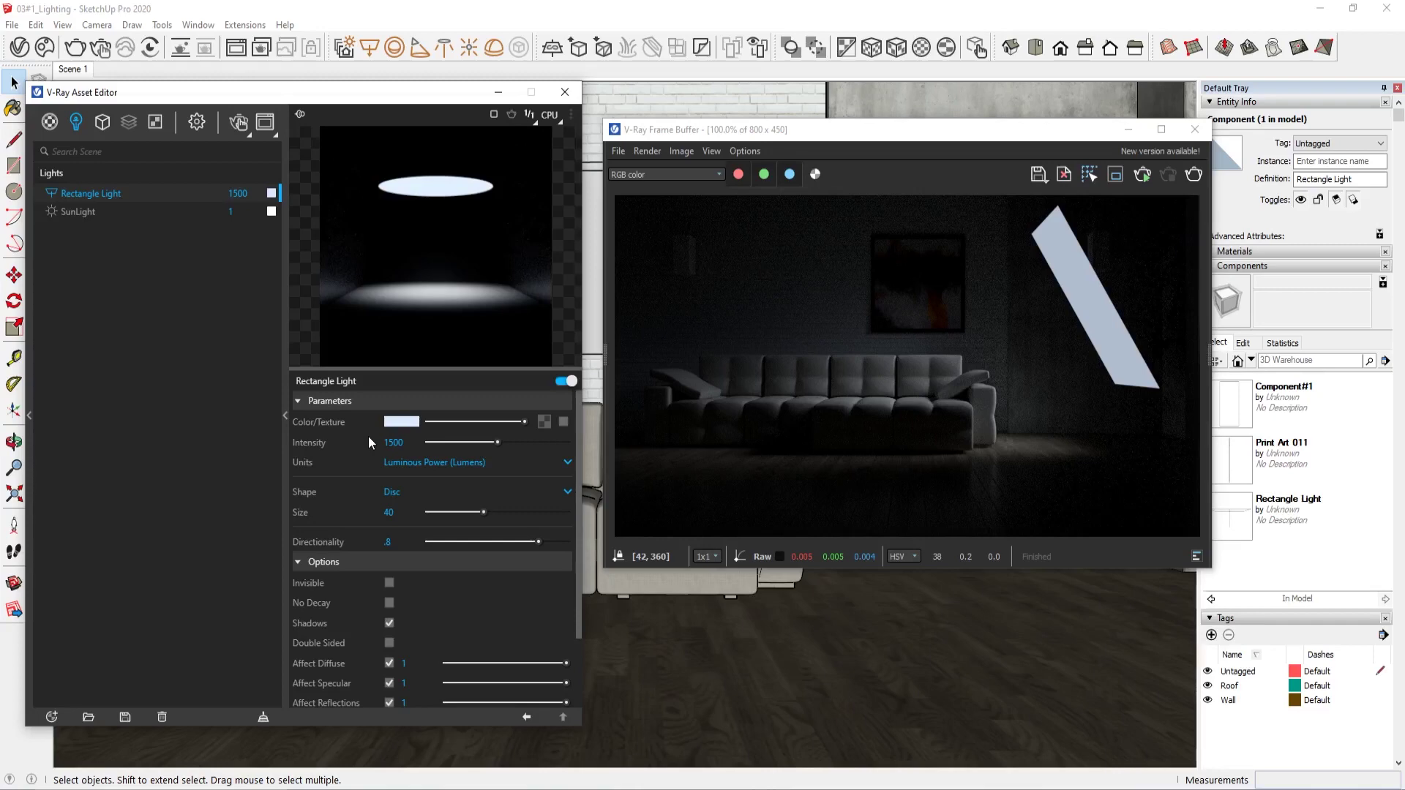
click(433, 464)
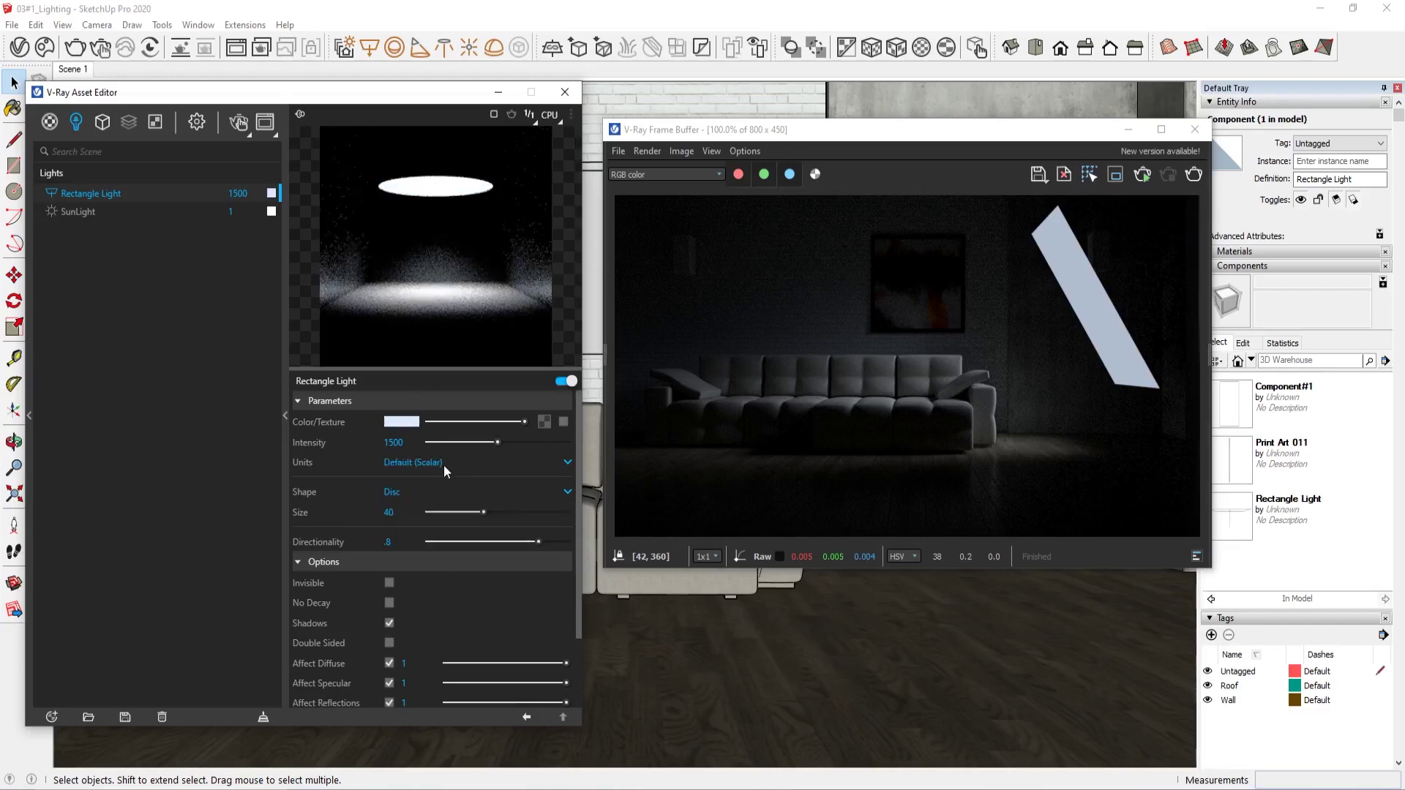
click(443, 464)
click(458, 499)
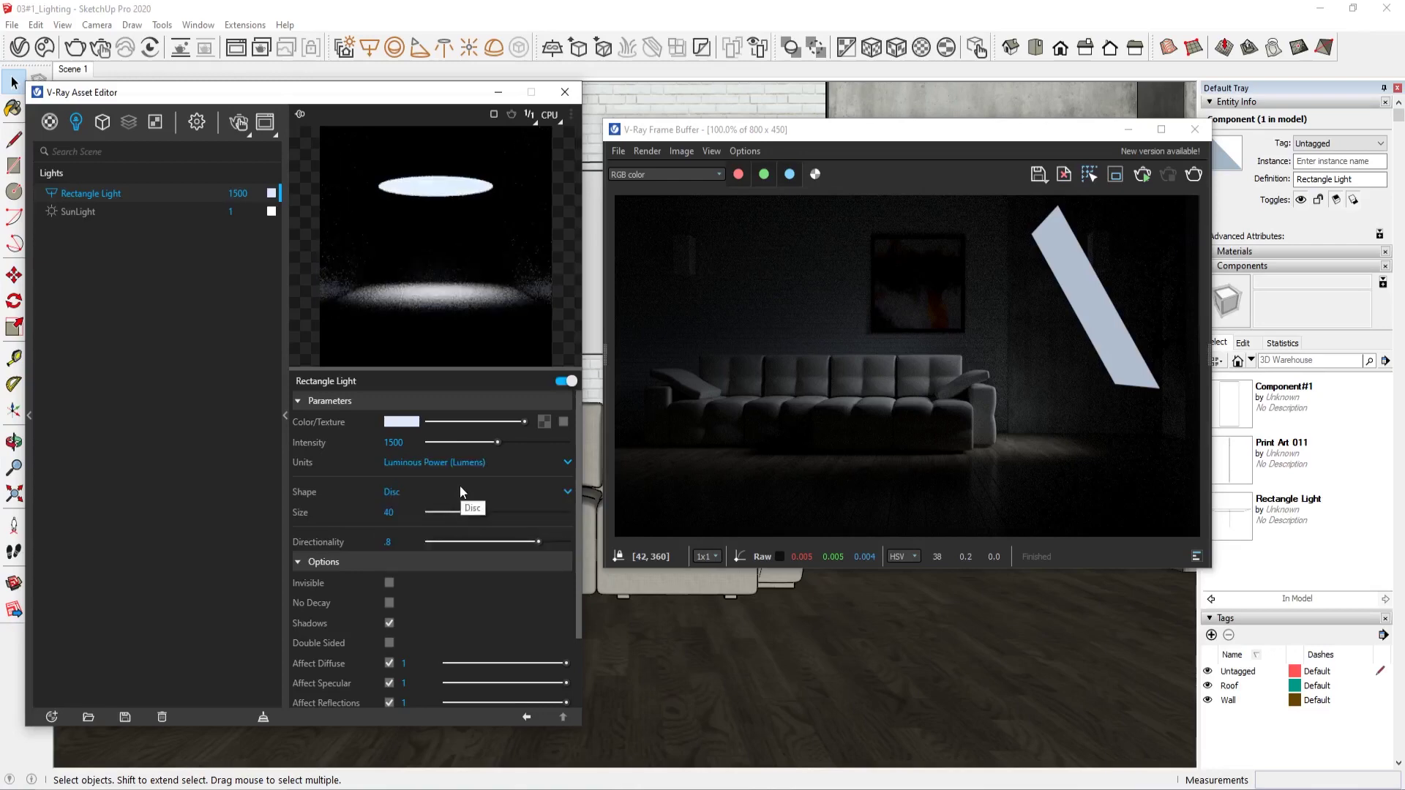
- Test-render with Radiant Power (W) units, then return the units to Lumens
click(520, 459)
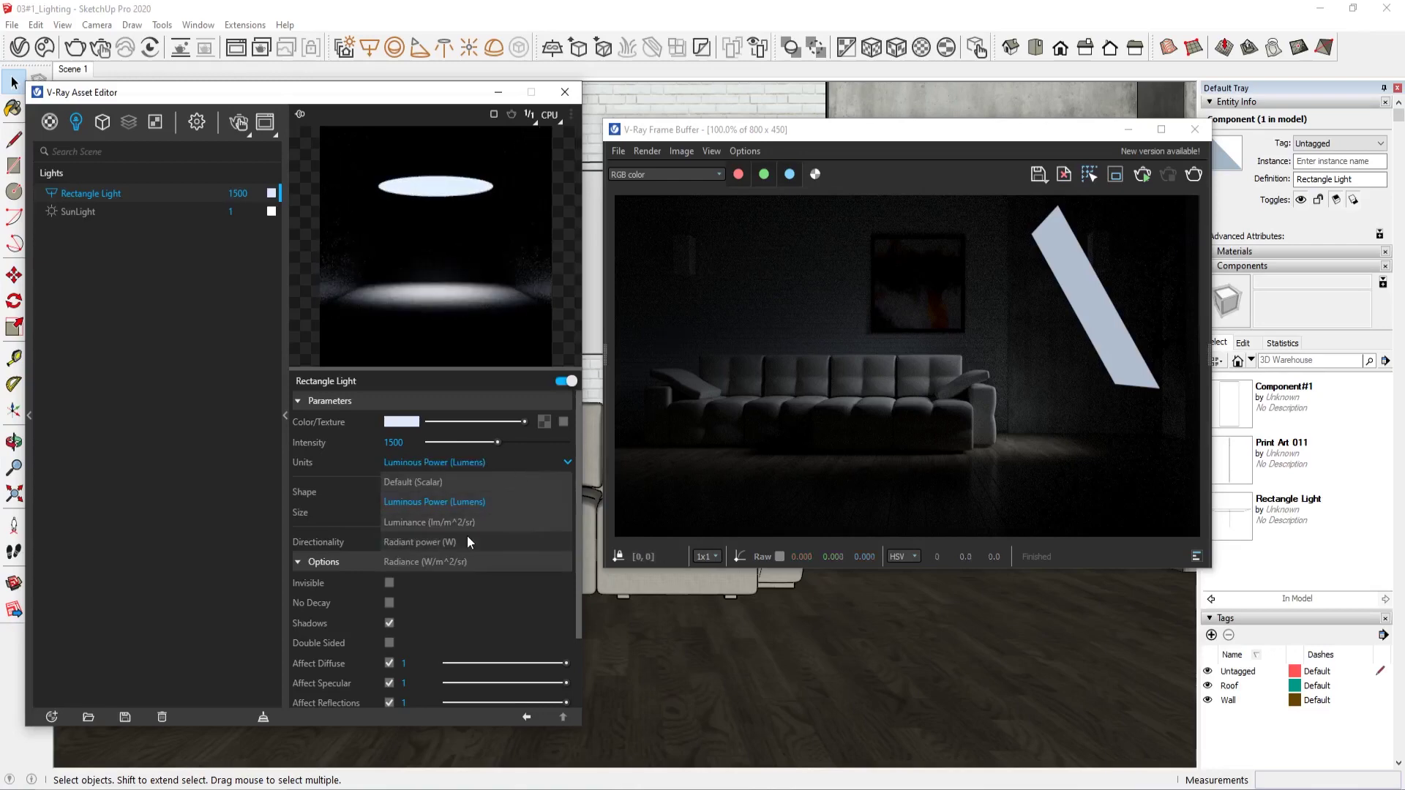
click(467, 536)
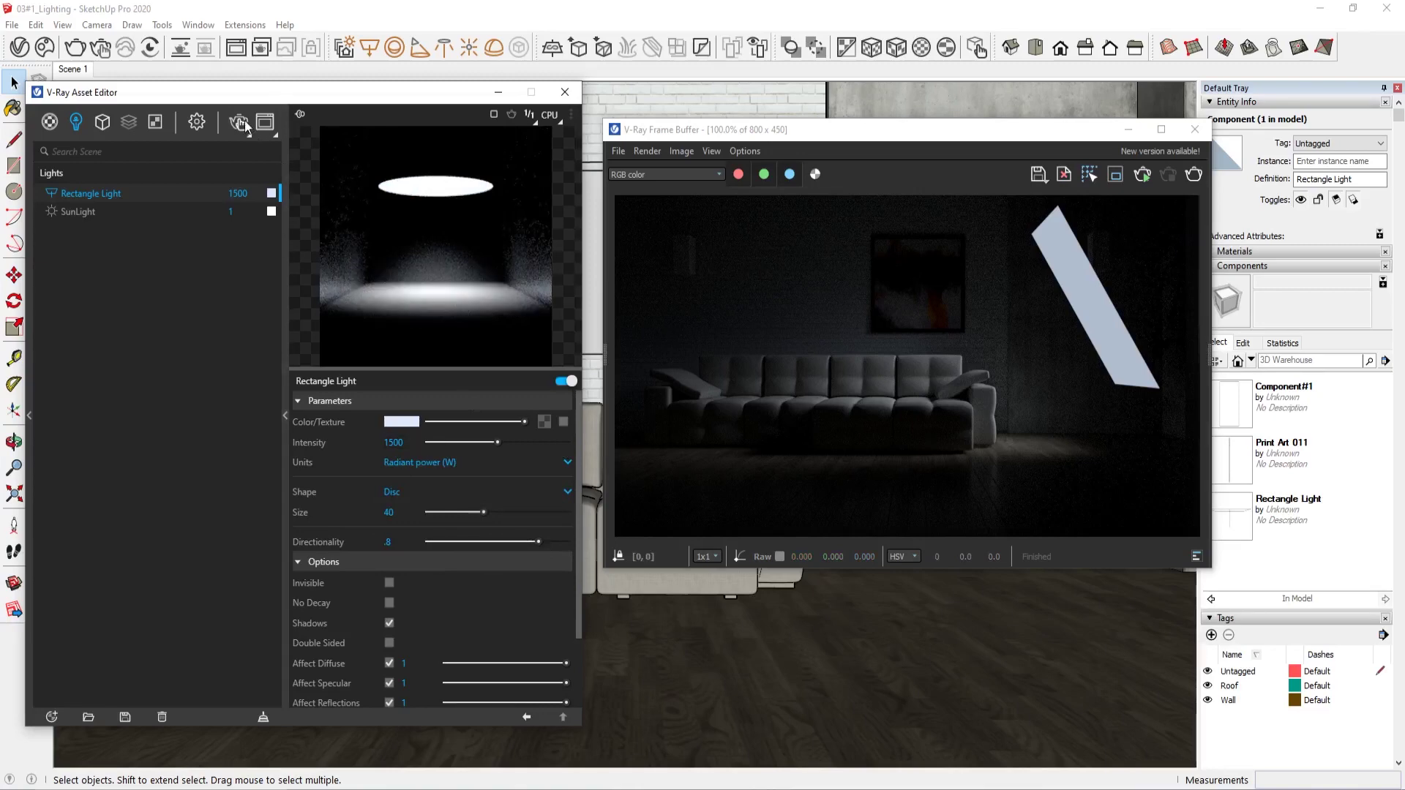
click(244, 120)
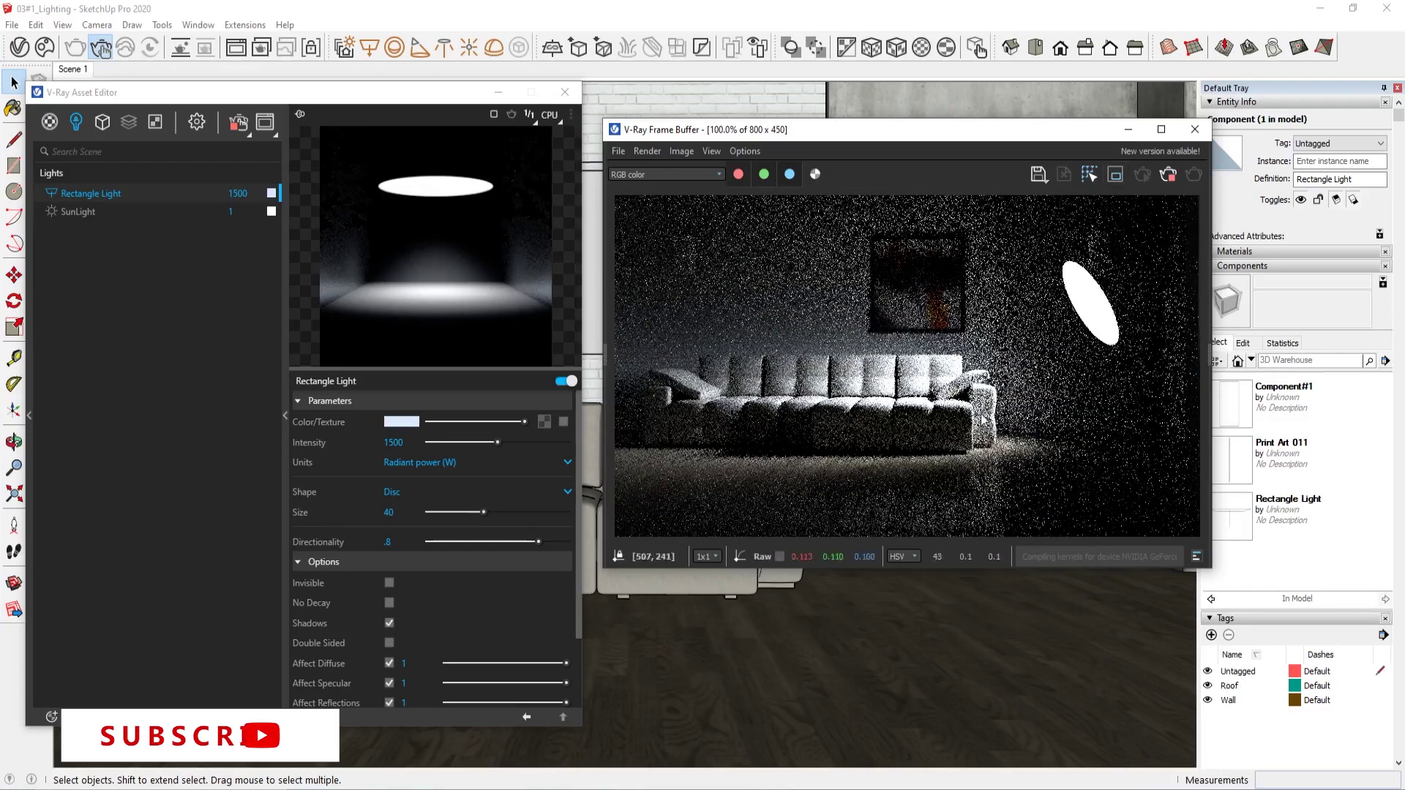
click(467, 461)
click(445, 500)
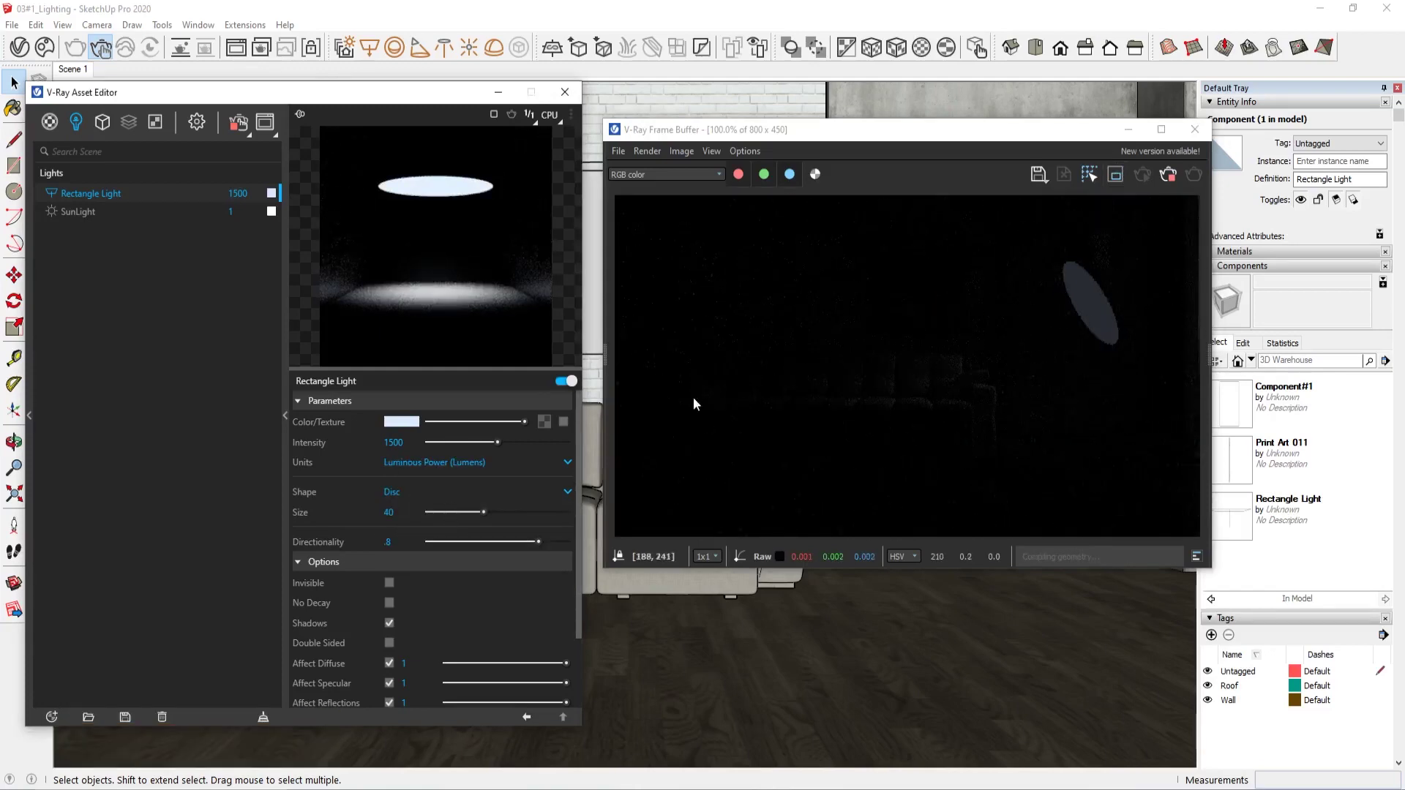
click(459, 457)
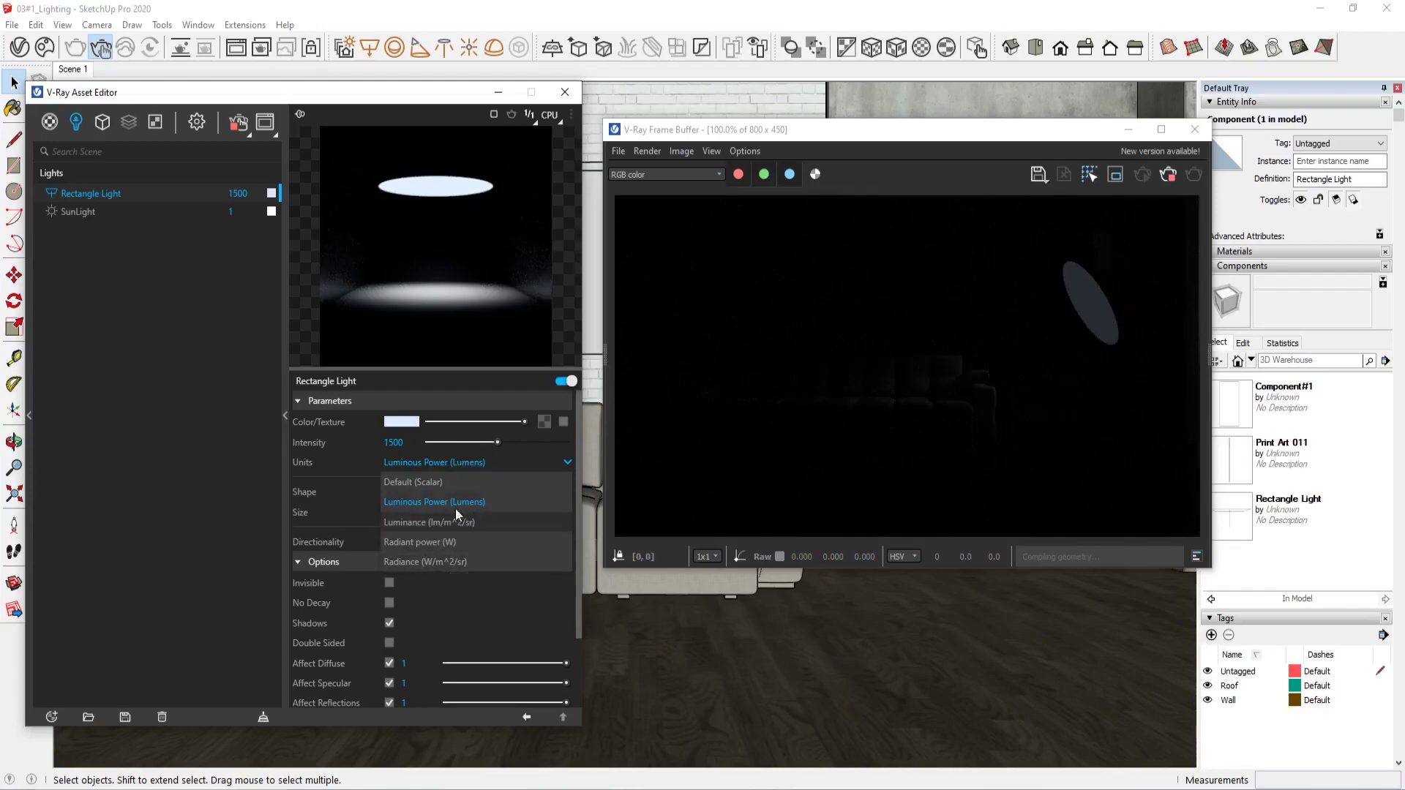
click(277, 468)
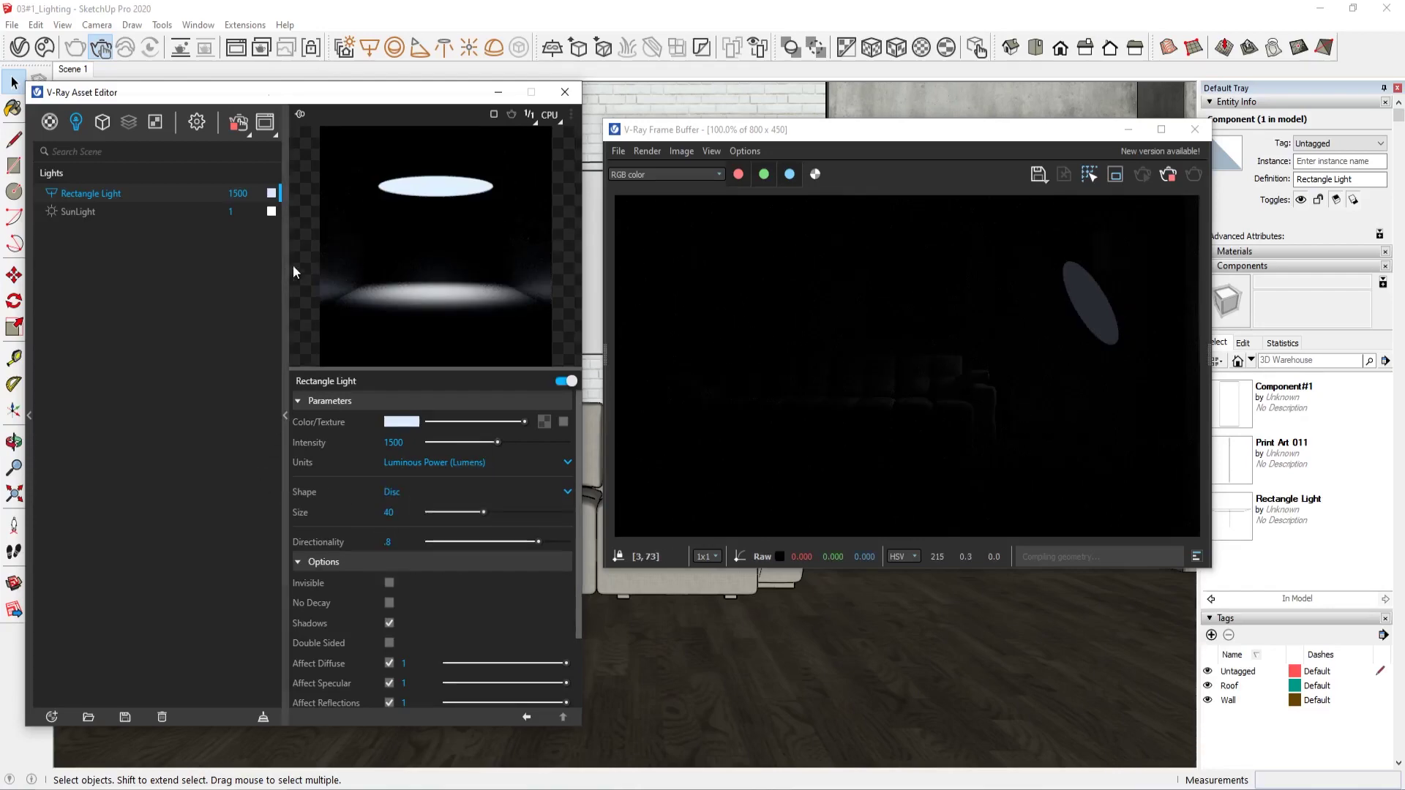
click(285, 415)
- Shift the V-Ray Frame Buffer aside, then close it
drag(732, 130, 468, 430)
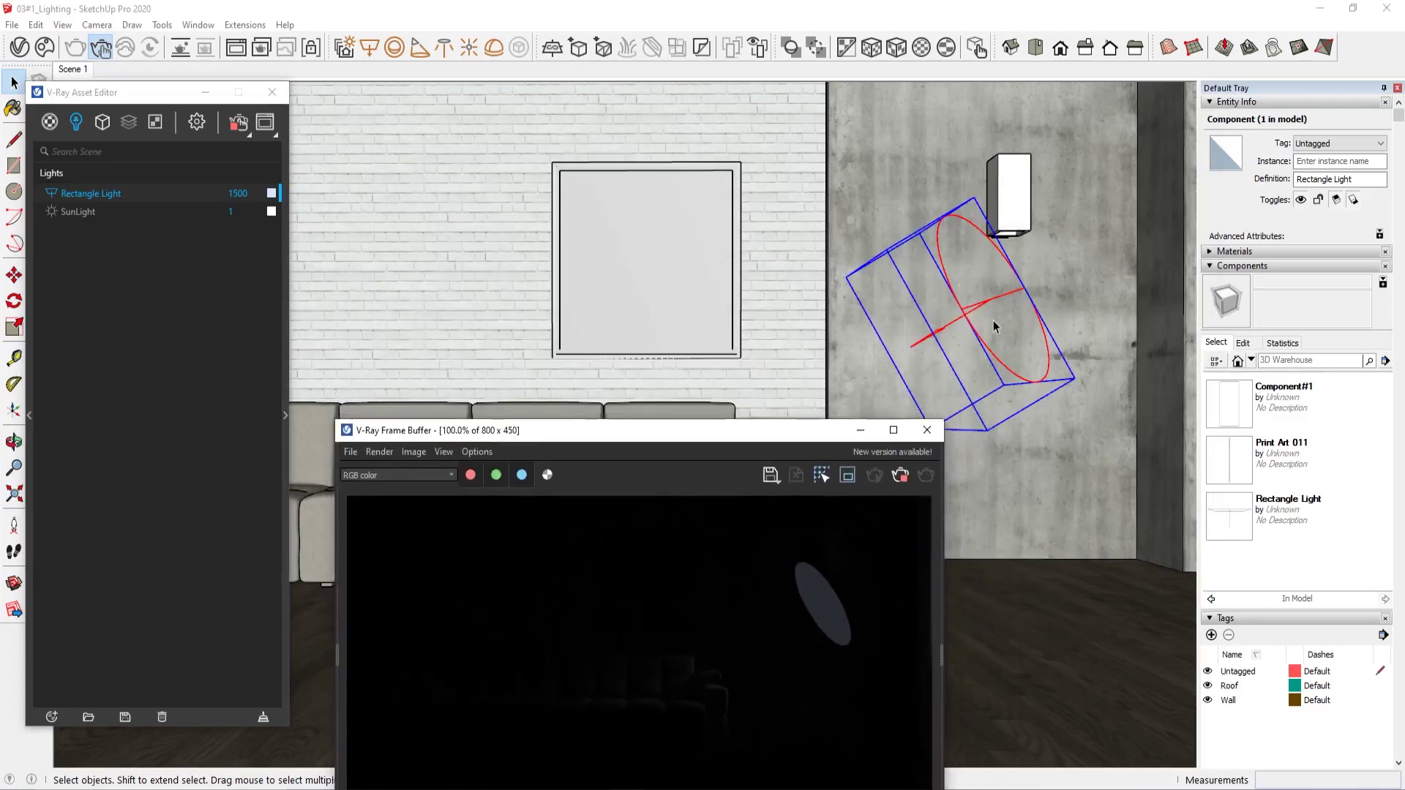
mouse_move(699, 435)
mouse_down()
mouse_move(712, 192)
mouse_move(673, 213)
mouse_up()
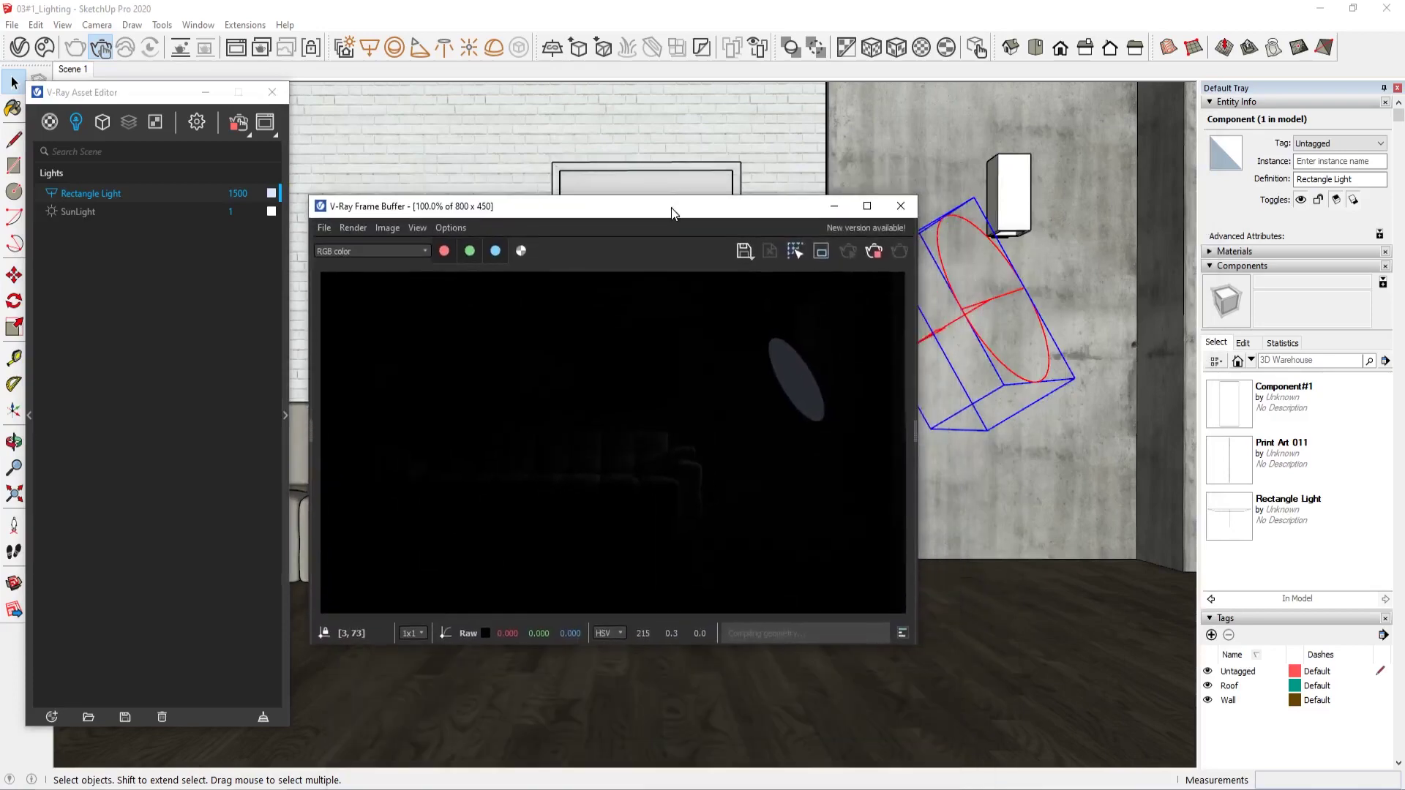
click(901, 206)
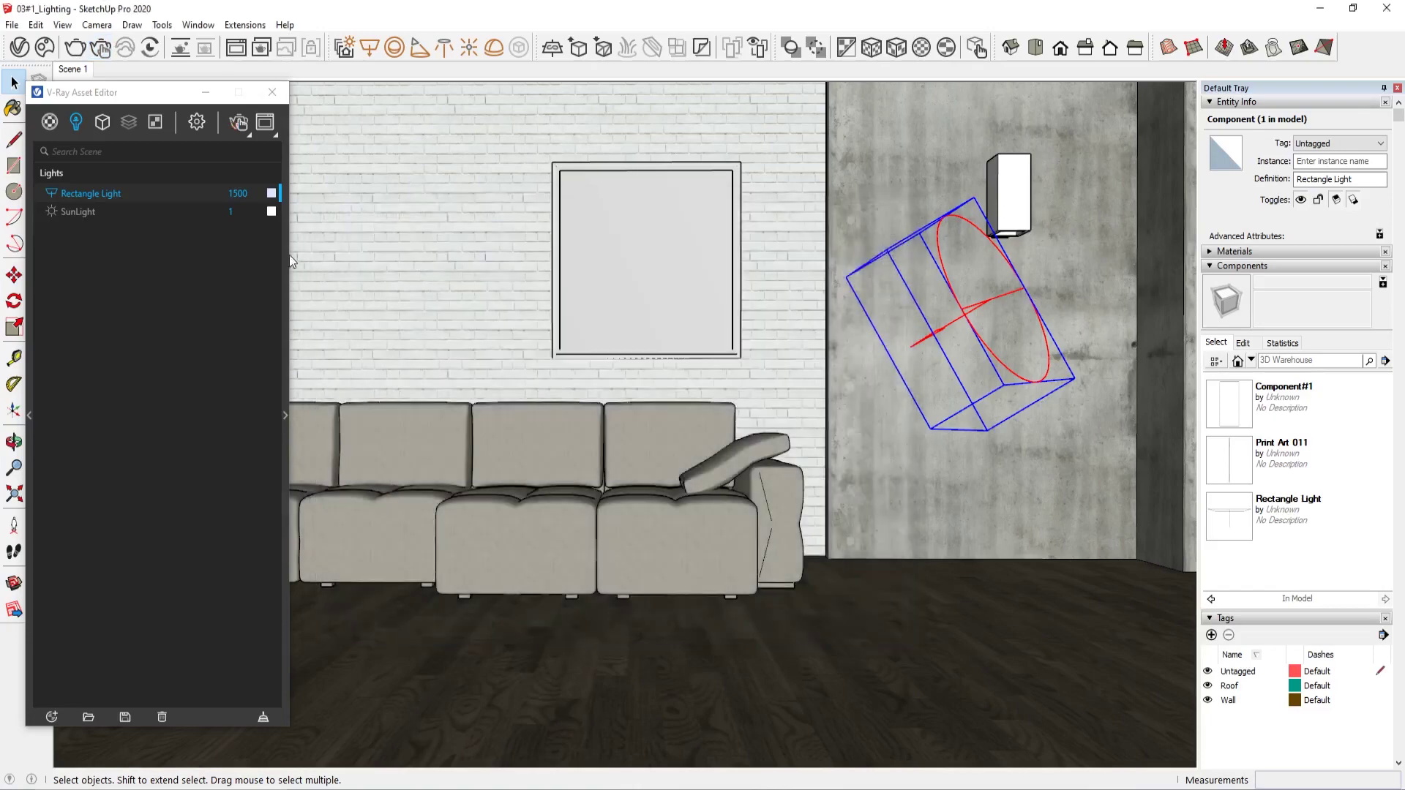
- Switch the disc light's intensity units to Luminance (lm/m^2/sr)
click(282, 249)
click(432, 463)
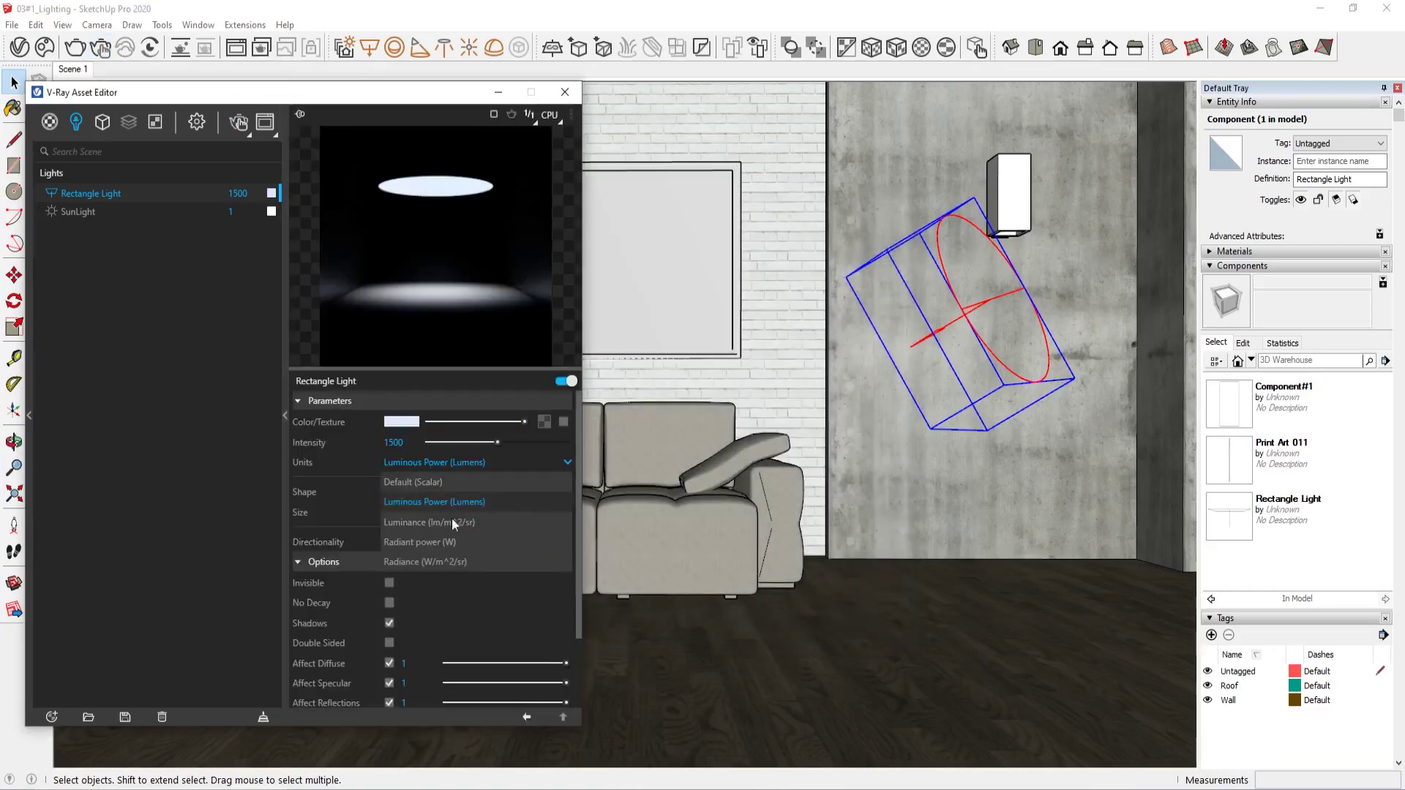
click(458, 521)
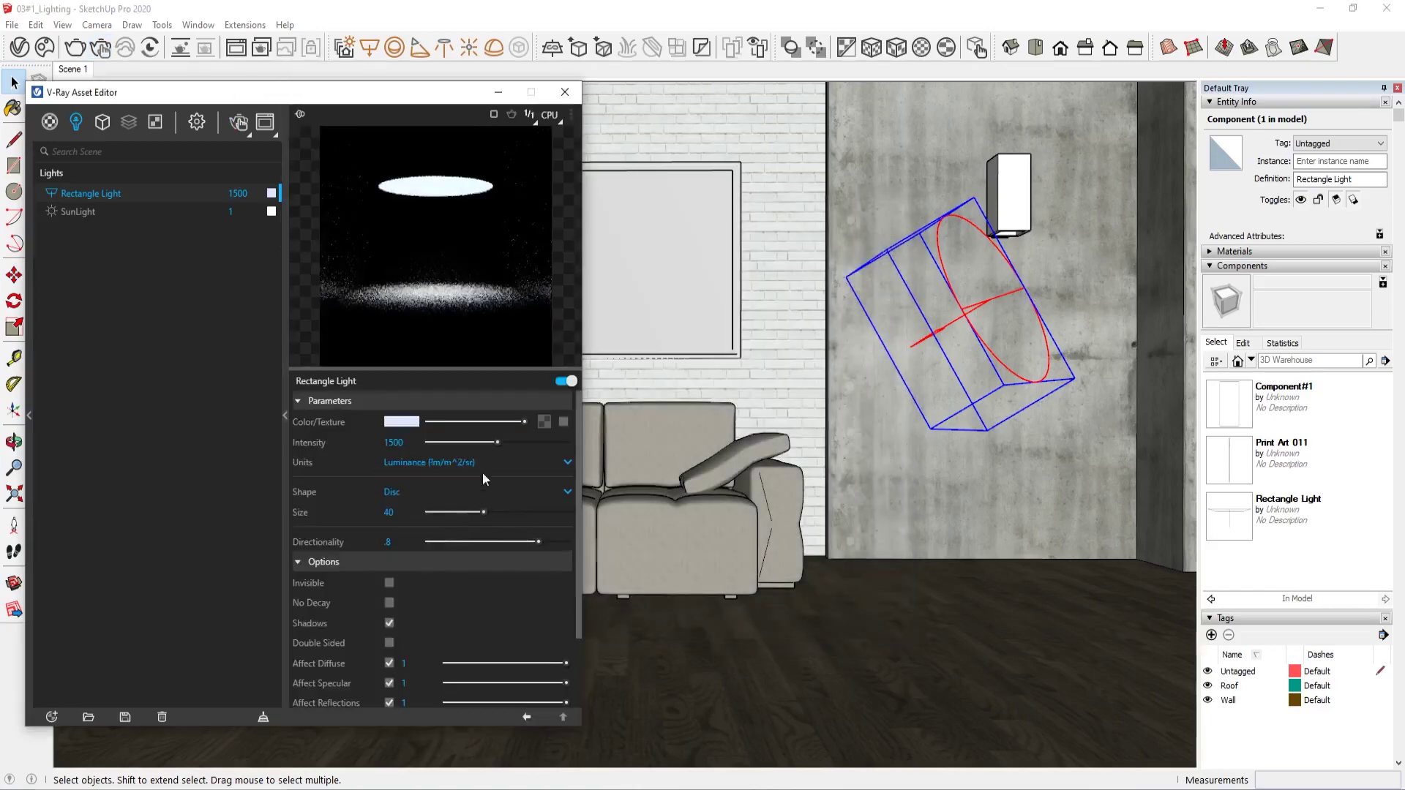
click(287, 279)
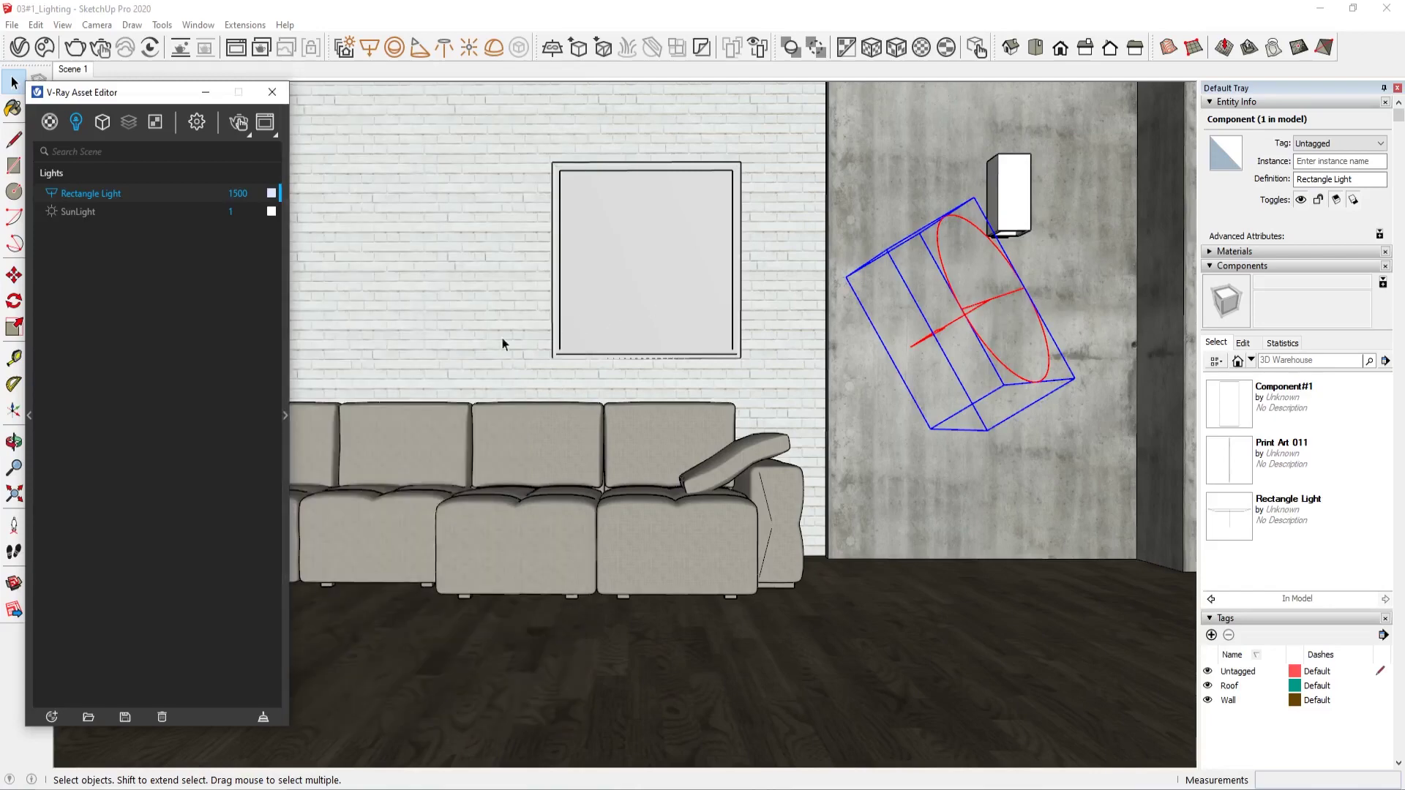
- Recheck the light settings panel, collapse it, and pick the Sphere Light tool
click(283, 363)
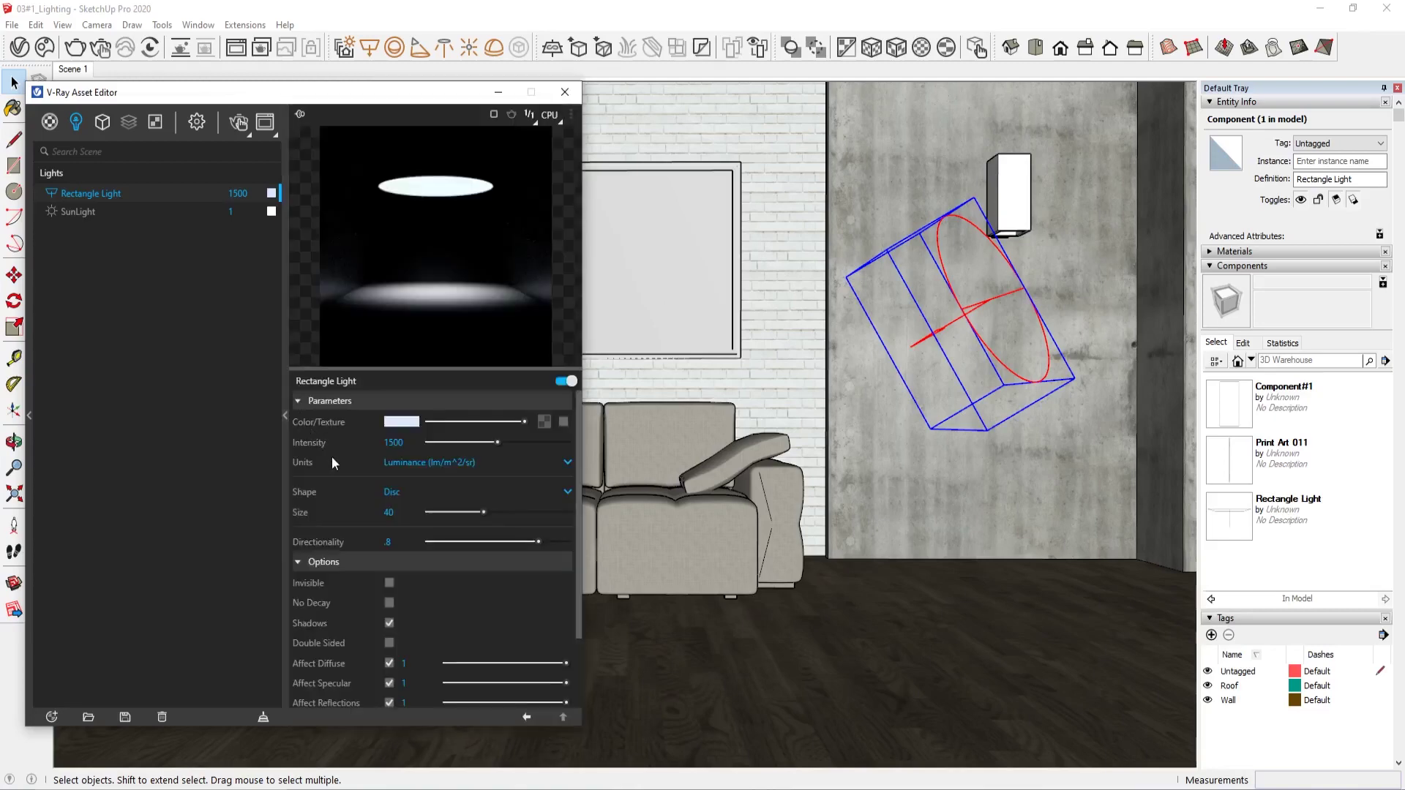
scroll(333, 468, down, 3)
scroll(335, 476, up, 3)
click(283, 400)
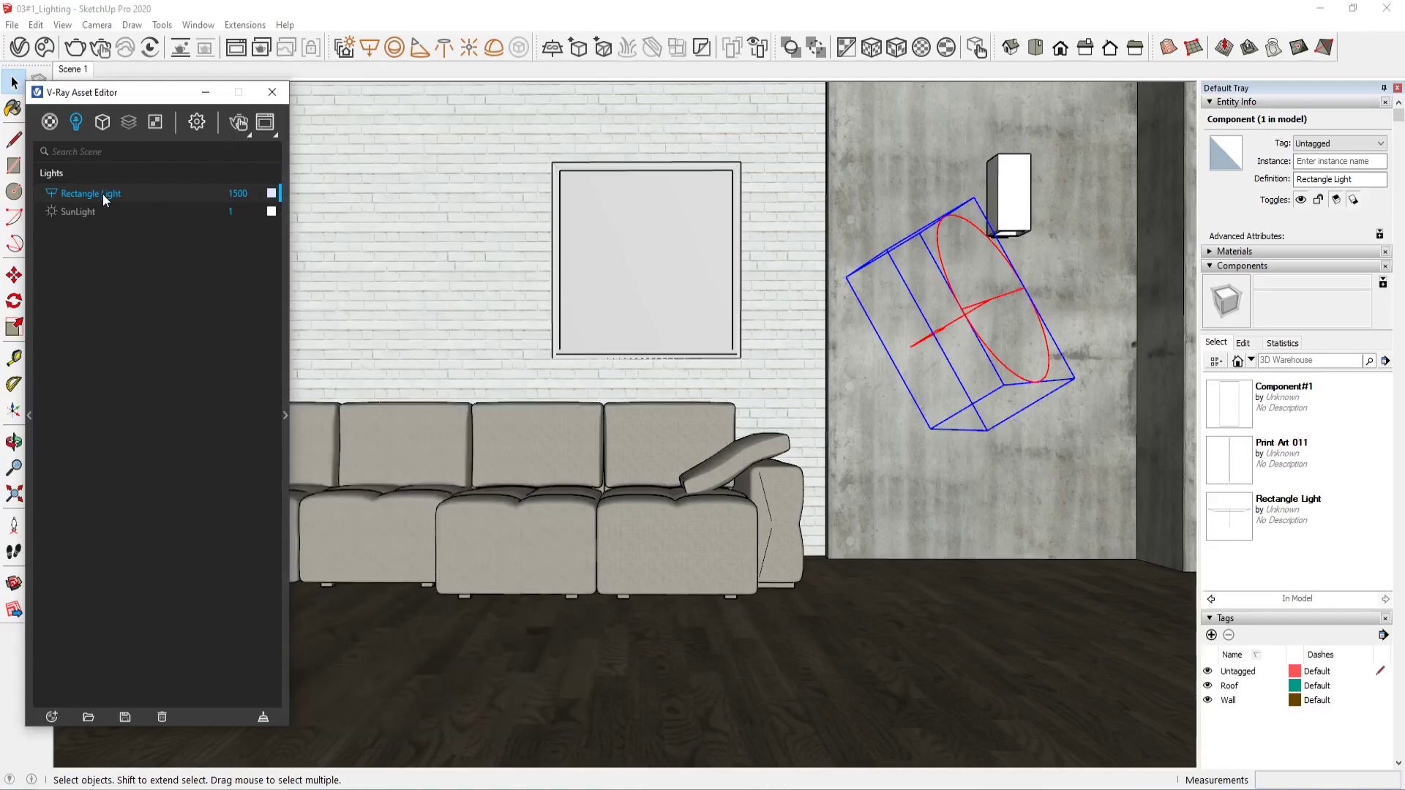
click(394, 47)
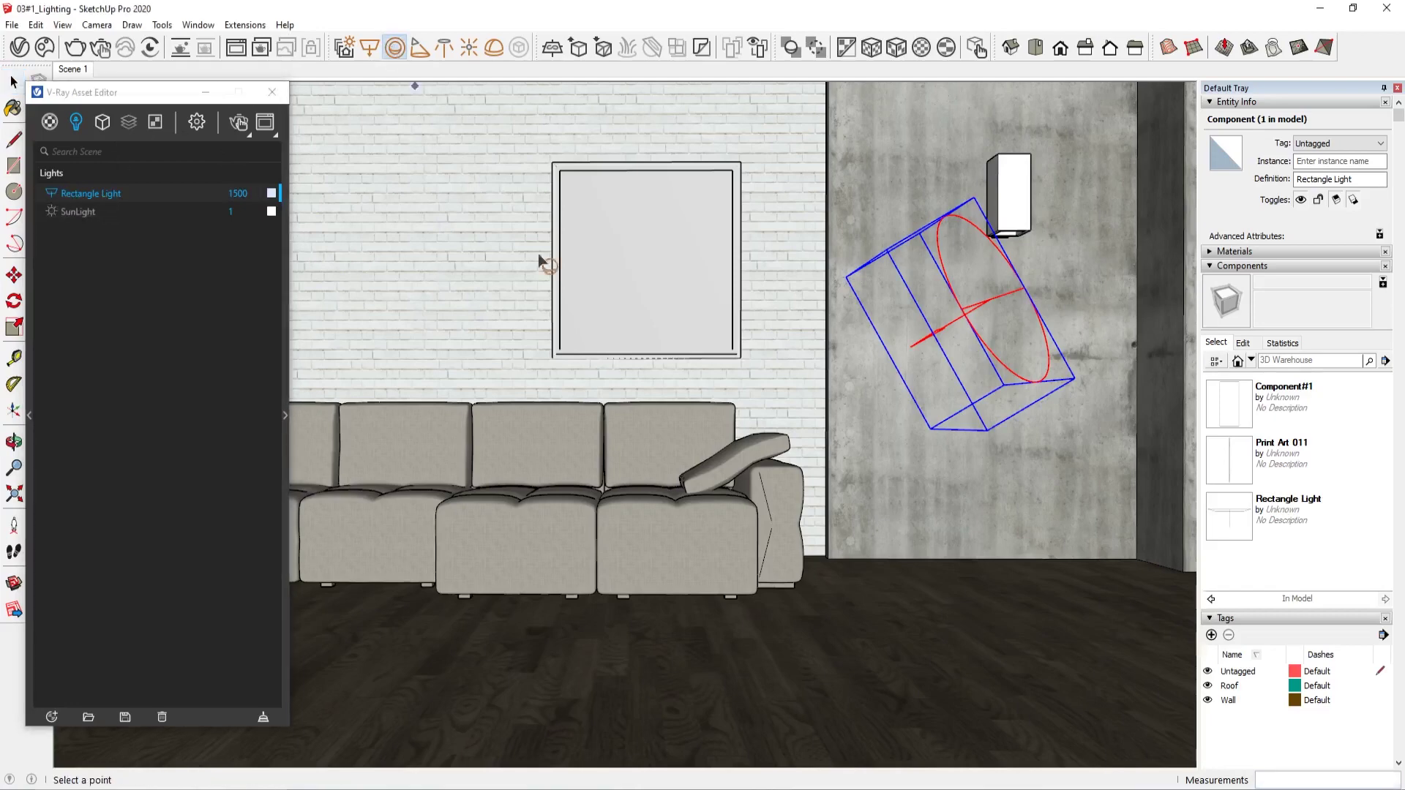
- Place a sphere light on the floor and move it beside the sofa arm
click(764, 662)
click(812, 678)
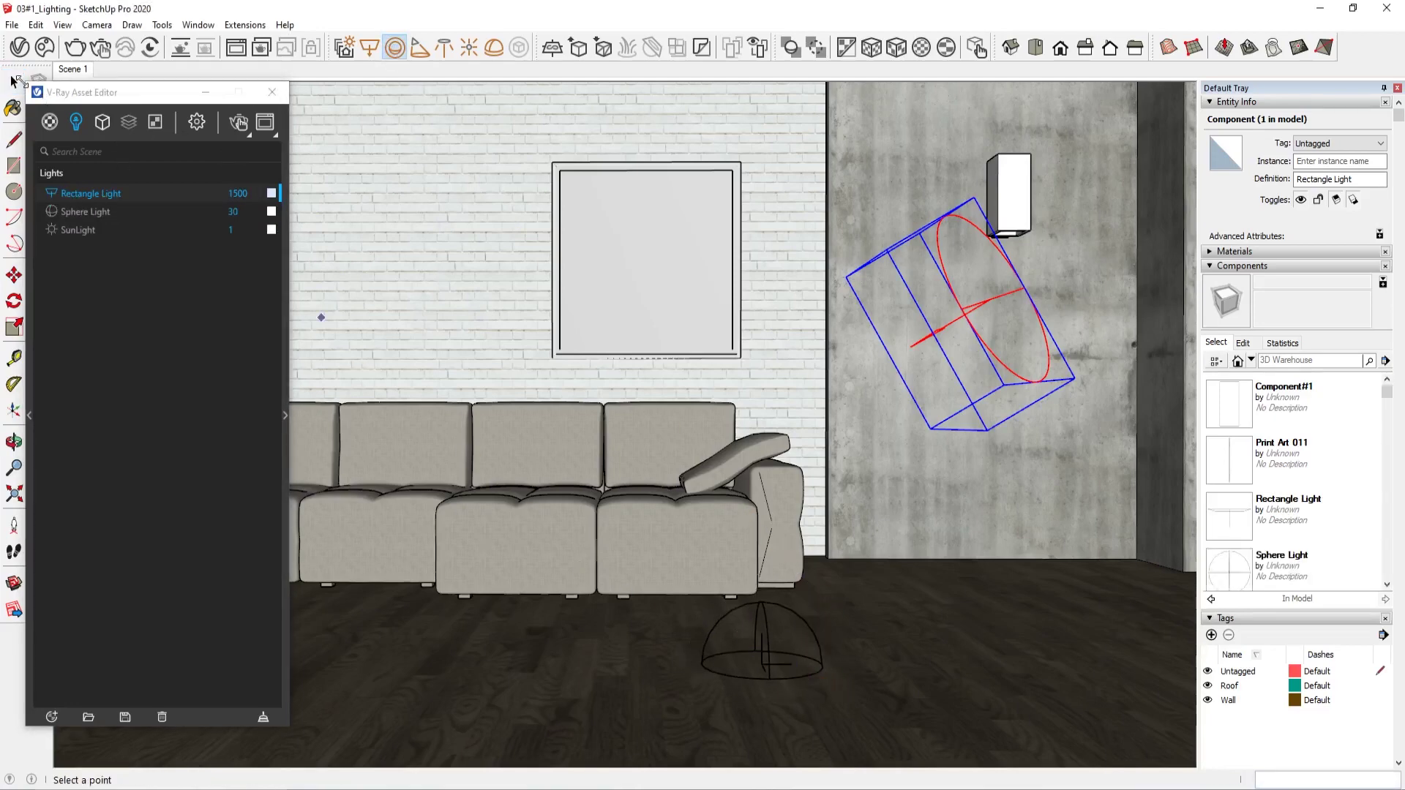
click(15, 81)
click(761, 640)
key(m)
click(853, 618)
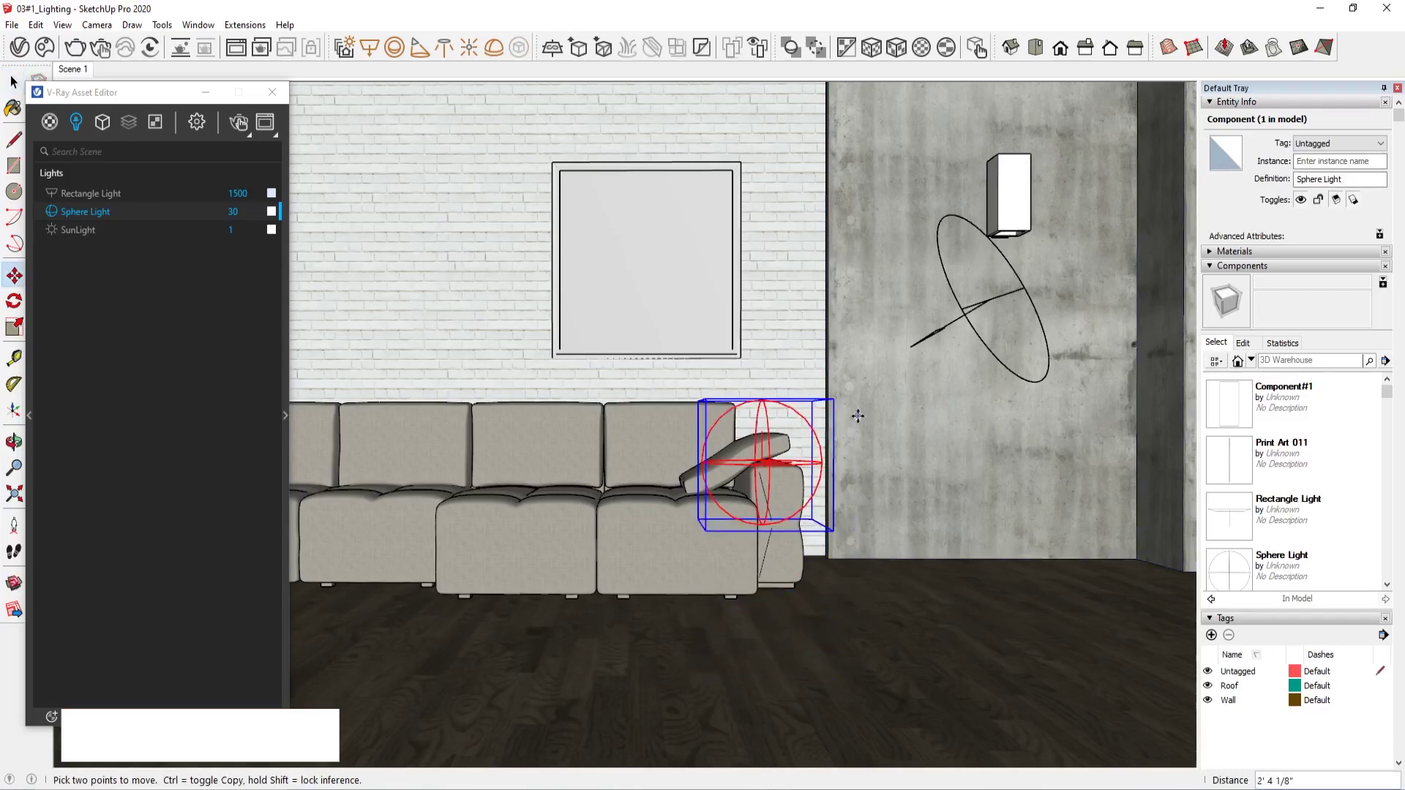
key(space)
- Set the sphere light's size to 20 and collapse its parameter pane
click(285, 415)
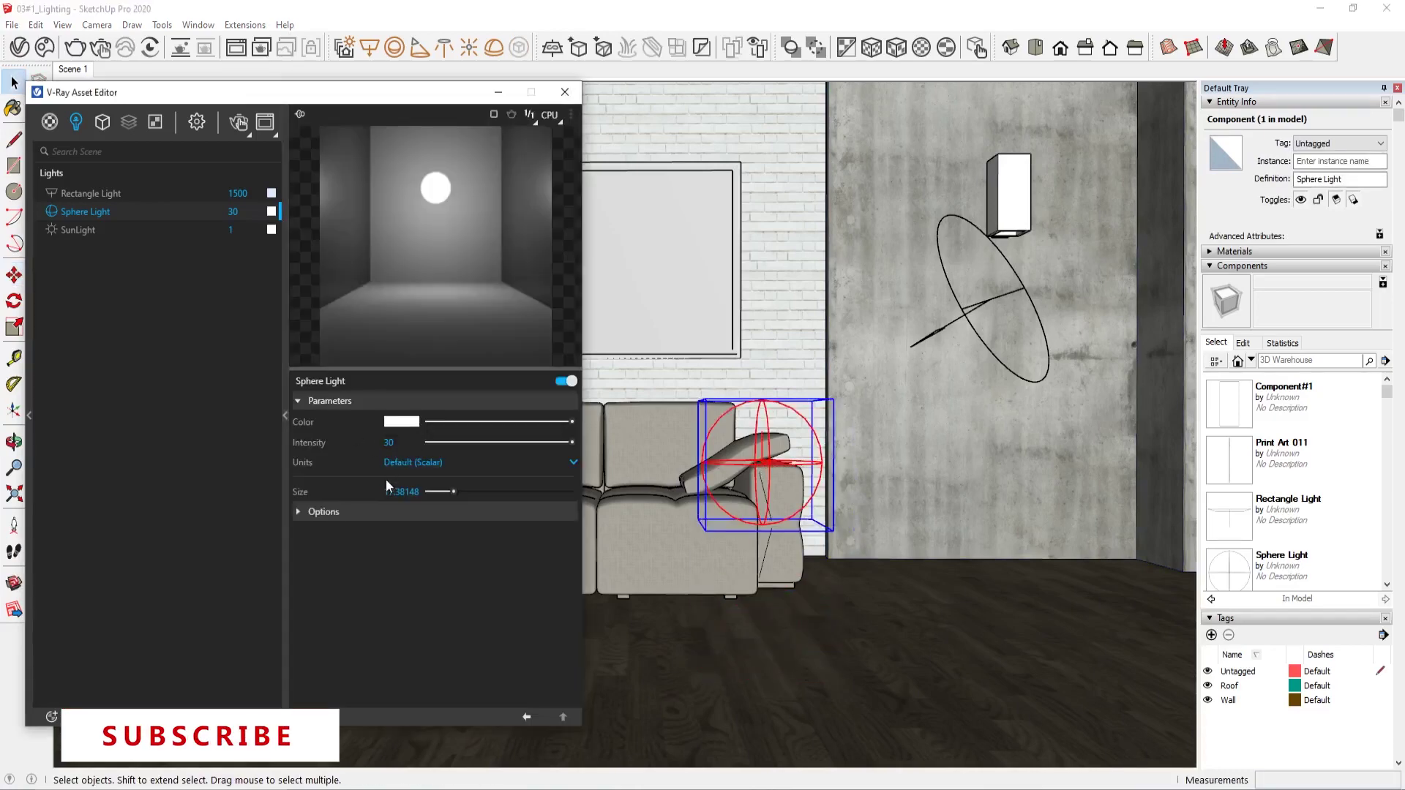
double_click(401, 491)
text(2)
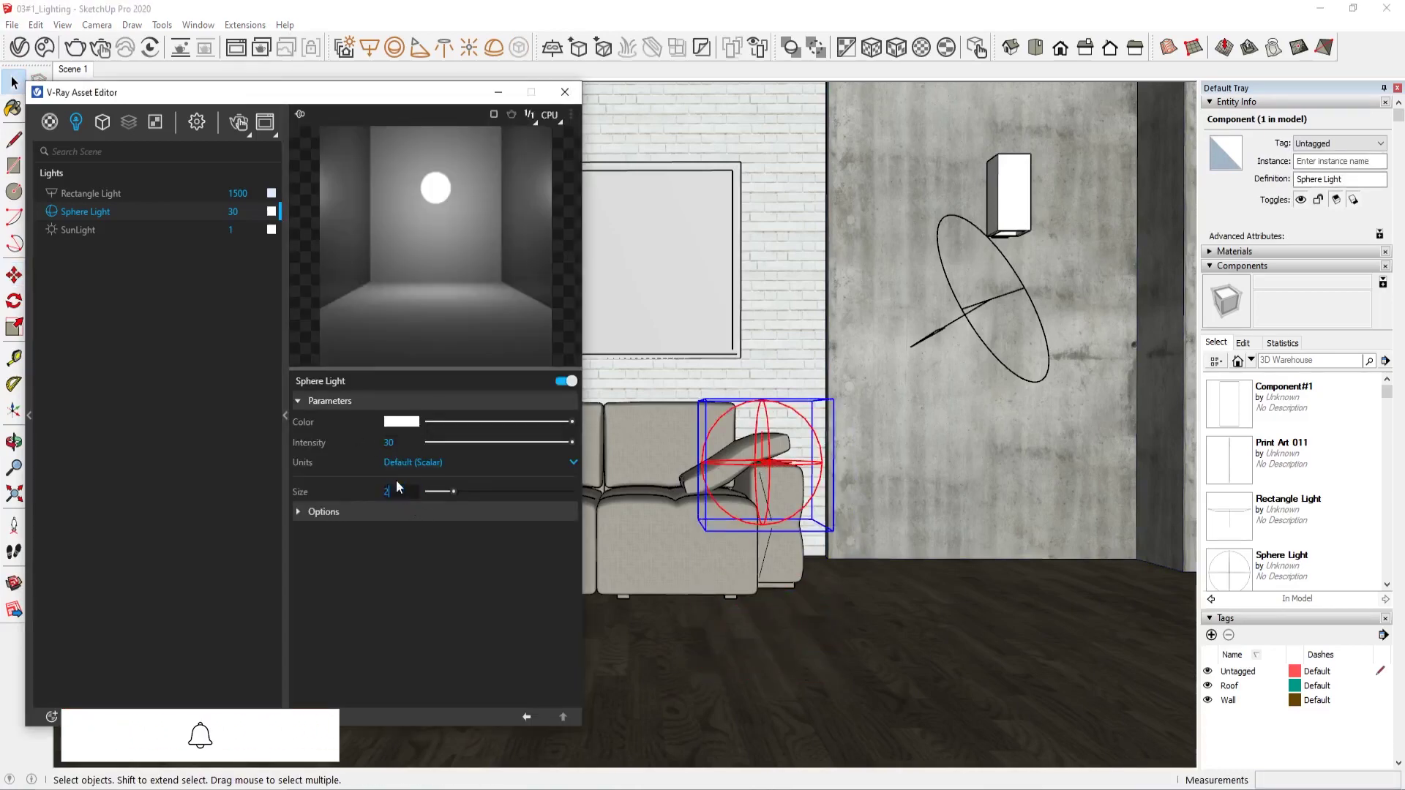
text(0)
key(Return)
click(344, 514)
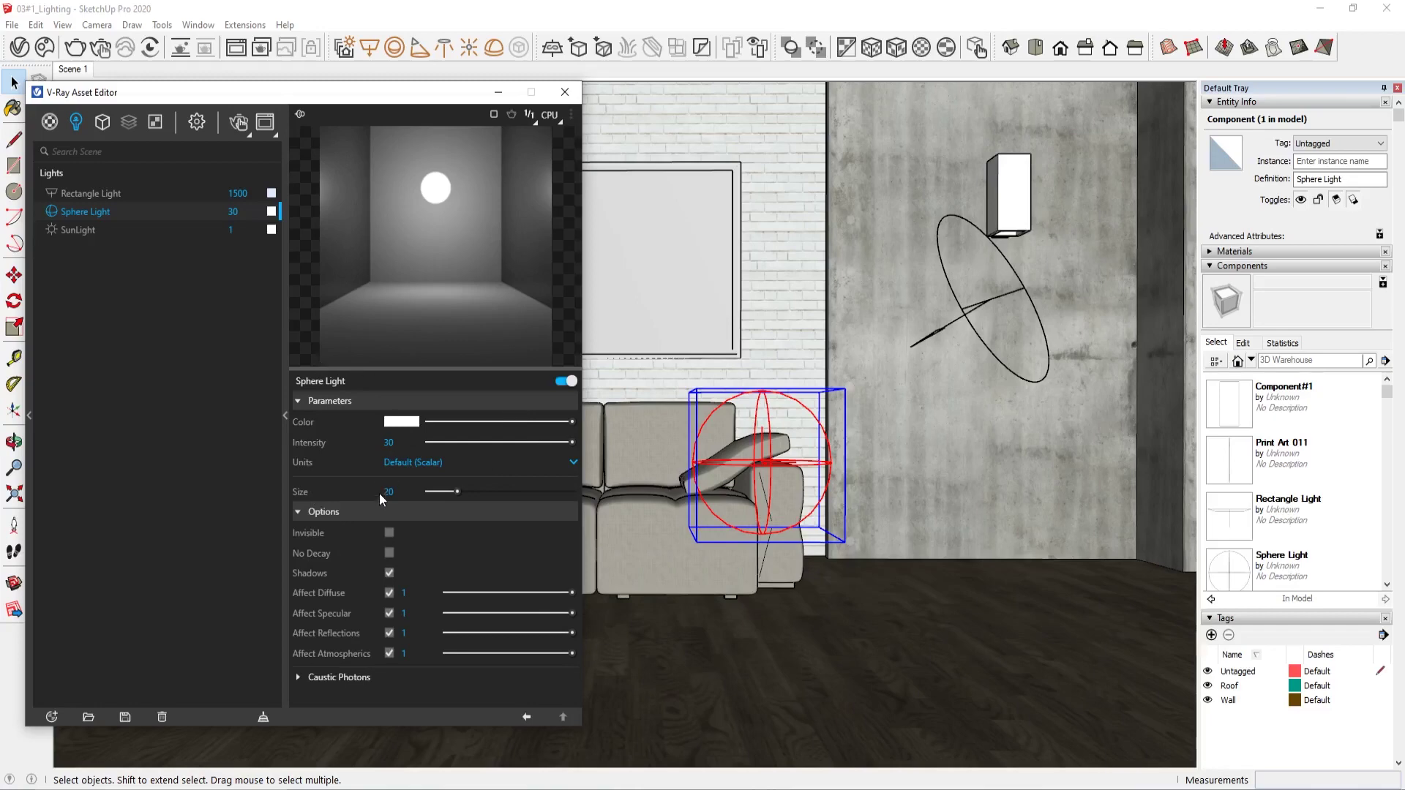
click(346, 512)
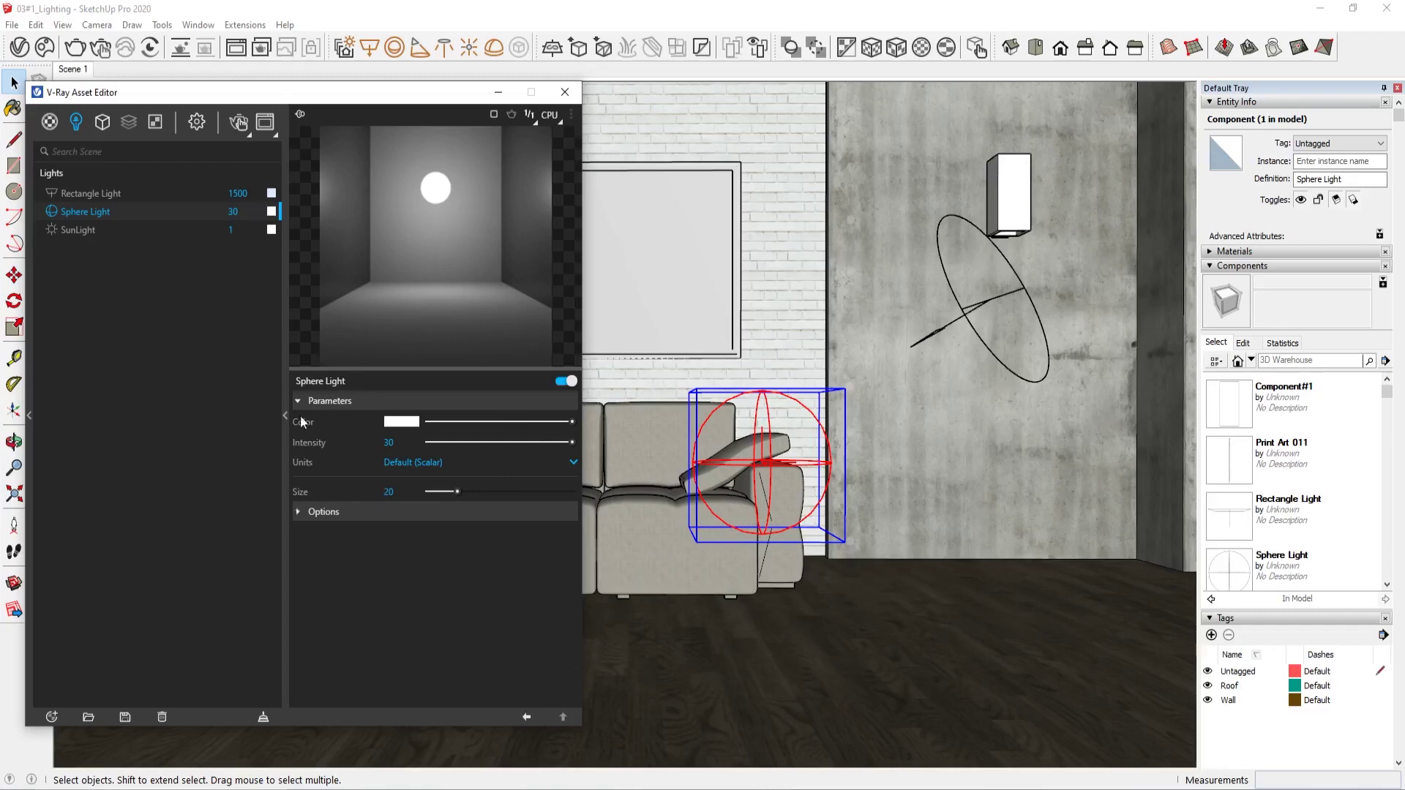
click(286, 254)
click(470, 48)
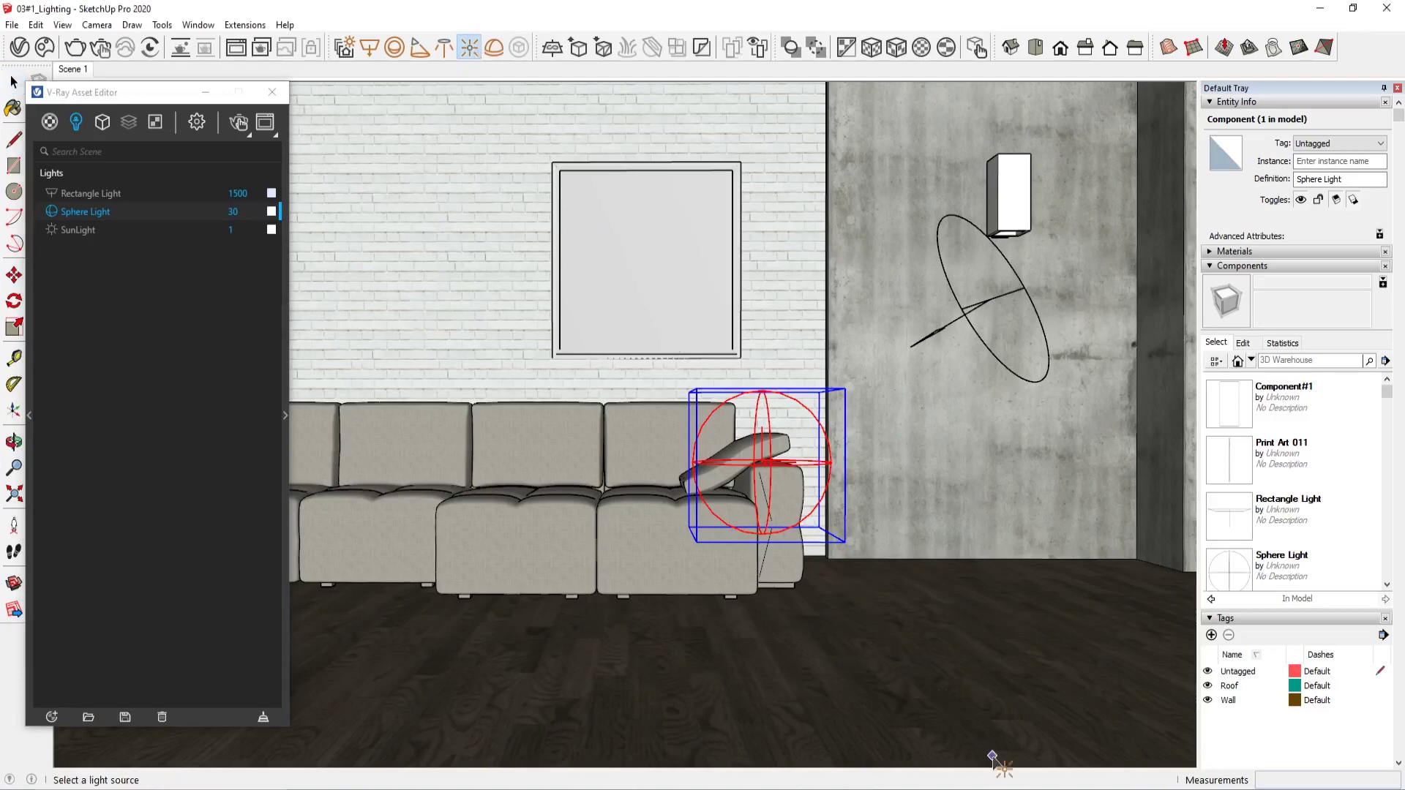
- Place an omni light on the floor and lift it above the sofa's end
click(740, 688)
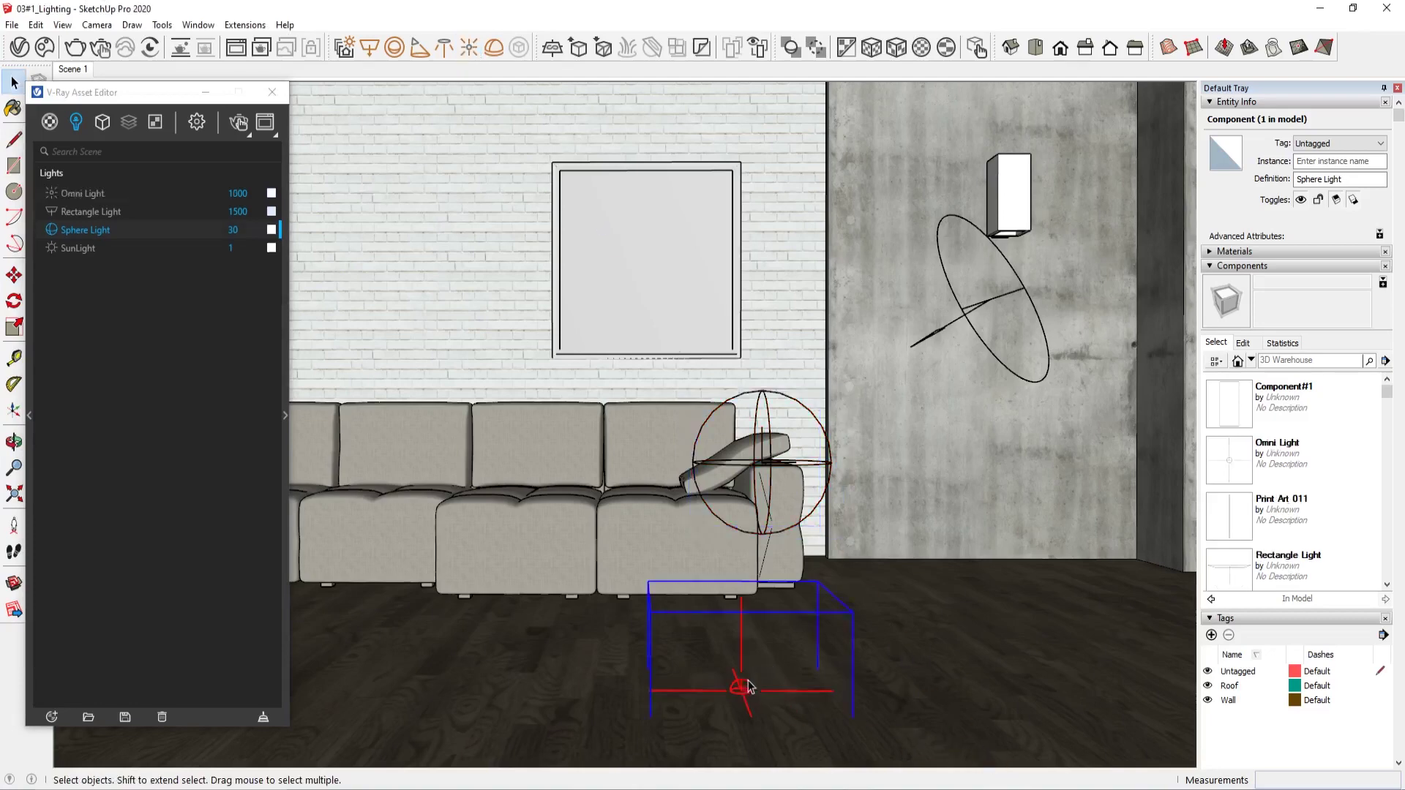
key(m)
drag(744, 688, 883, 391)
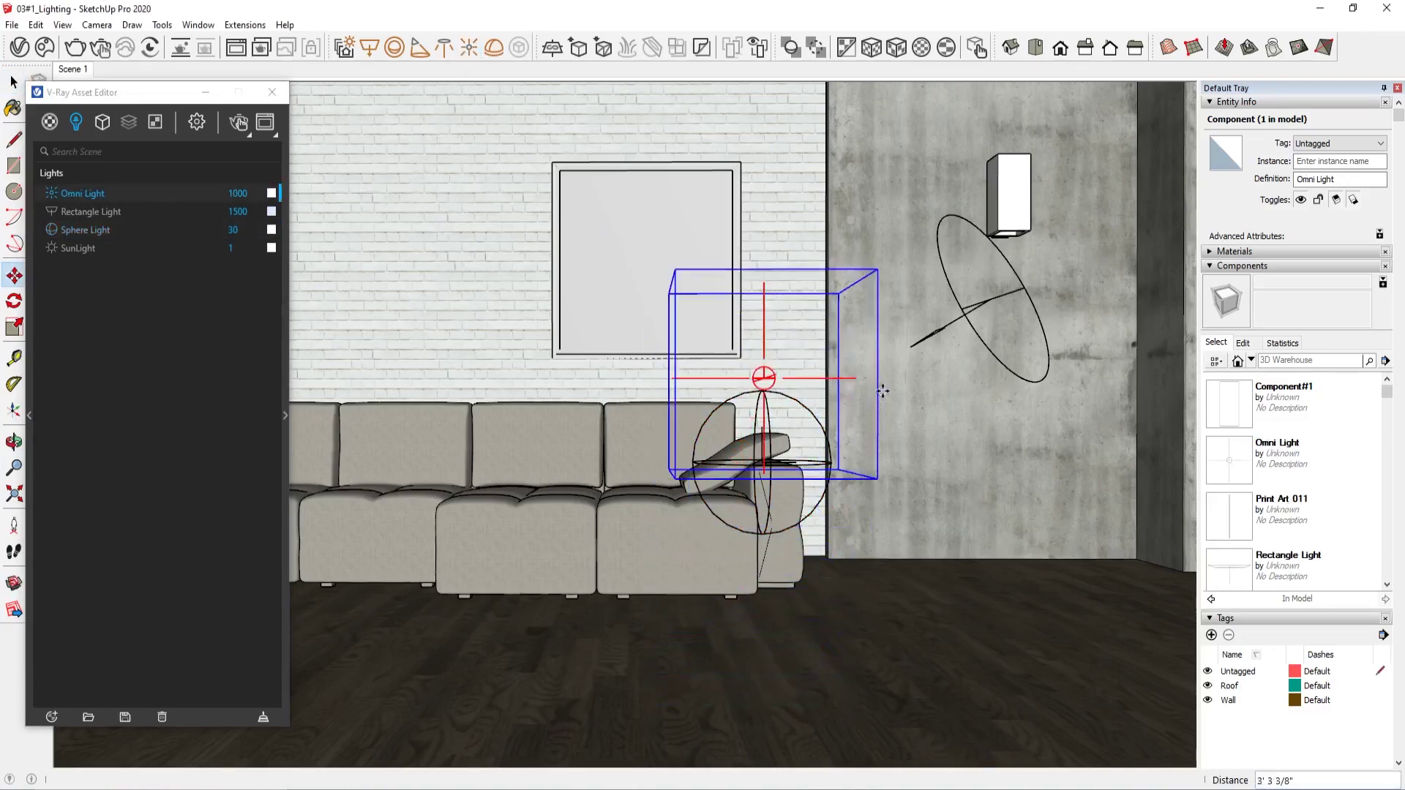
key(space)
- Review the omni light's decay choices and extra options, then hide the pane
click(283, 266)
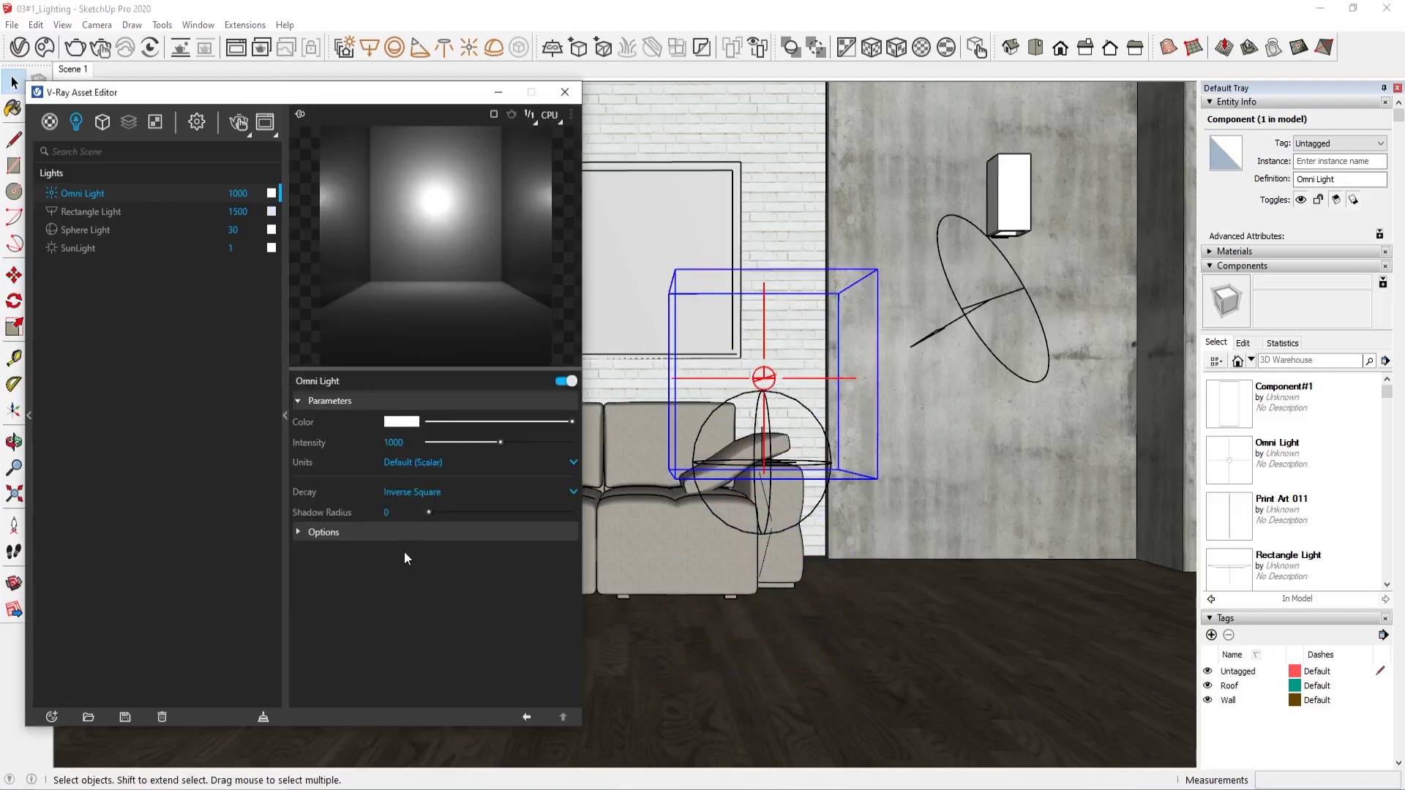
click(400, 493)
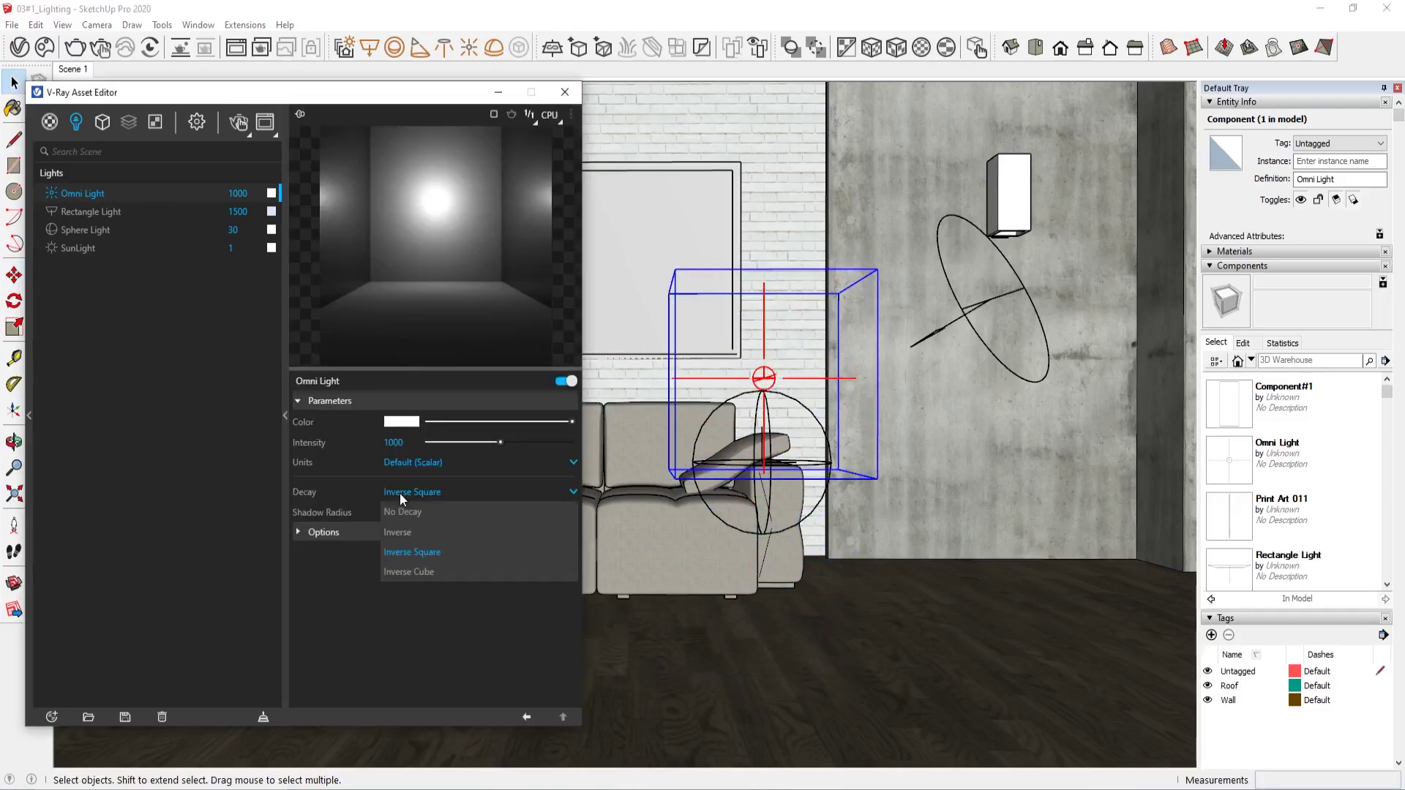
click(351, 531)
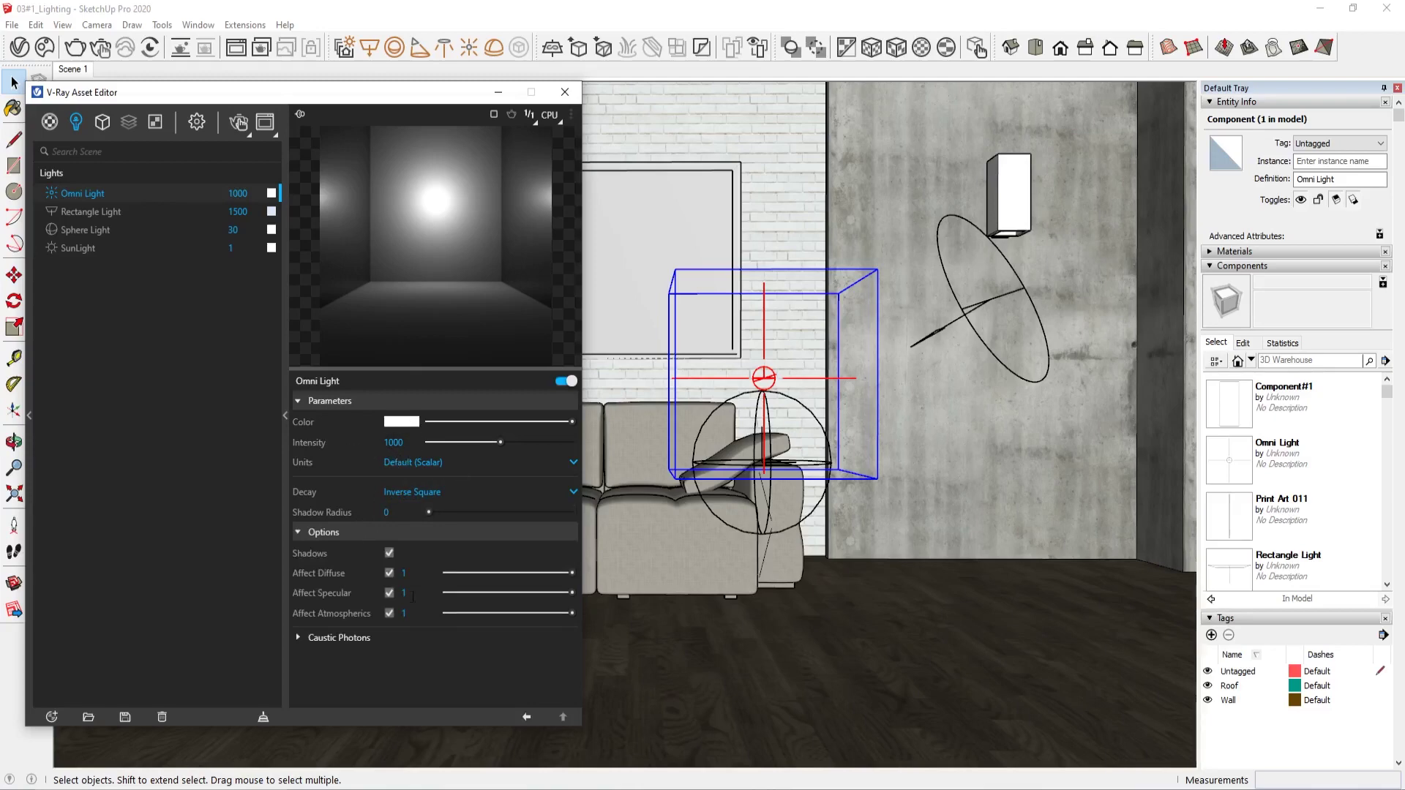
click(432, 512)
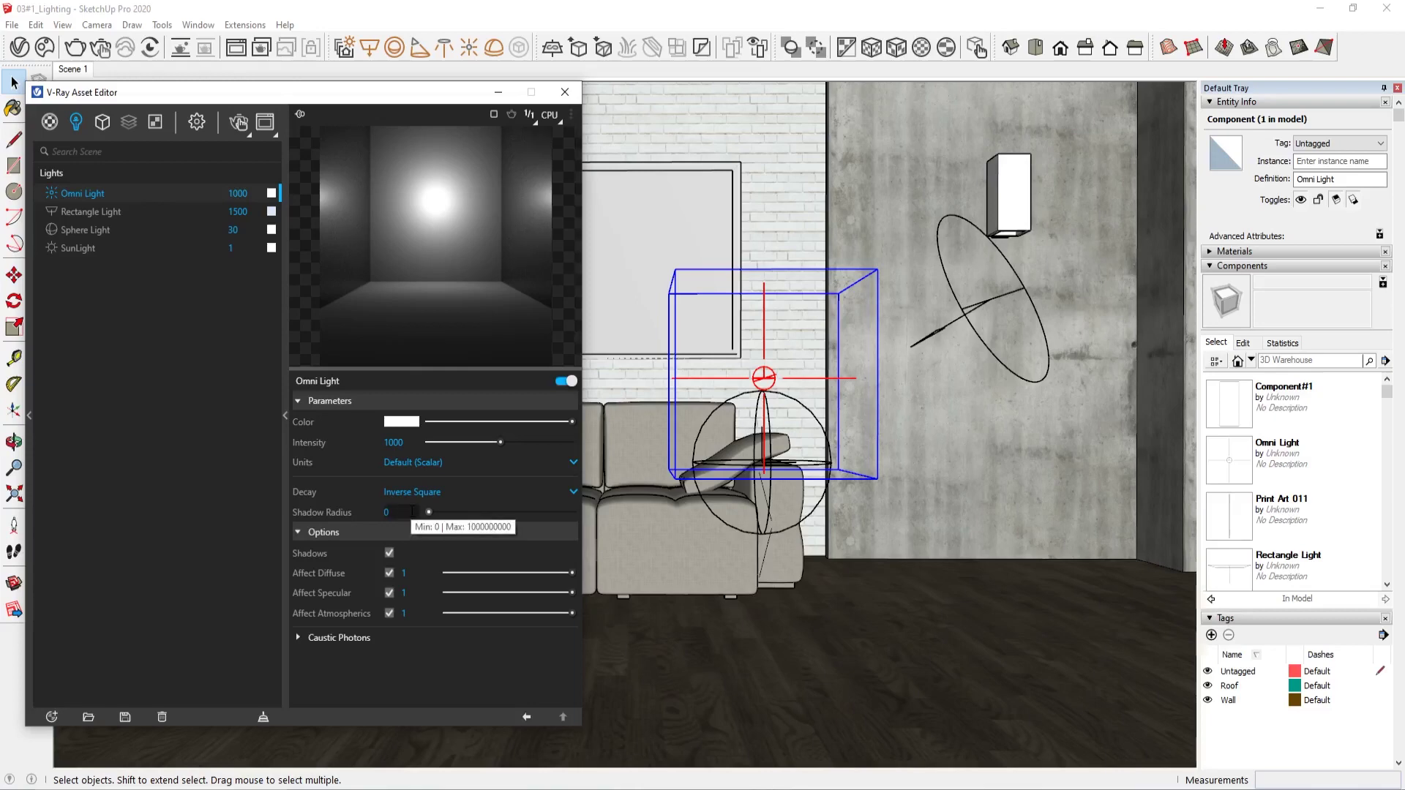
click(288, 361)
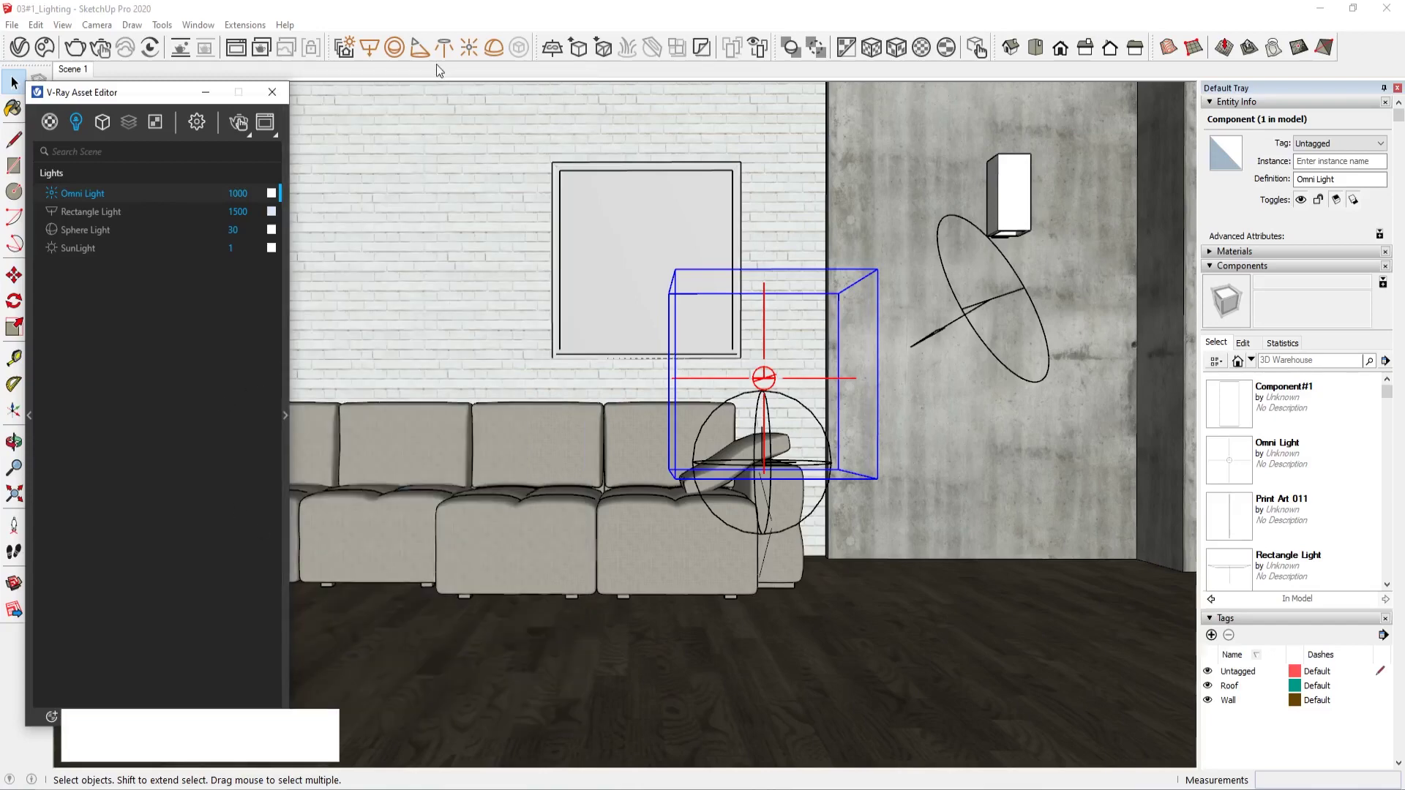
- Place a spot light on the concrete wall and delete the omni, rectangle and sphere lights
click(418, 50)
click(869, 214)
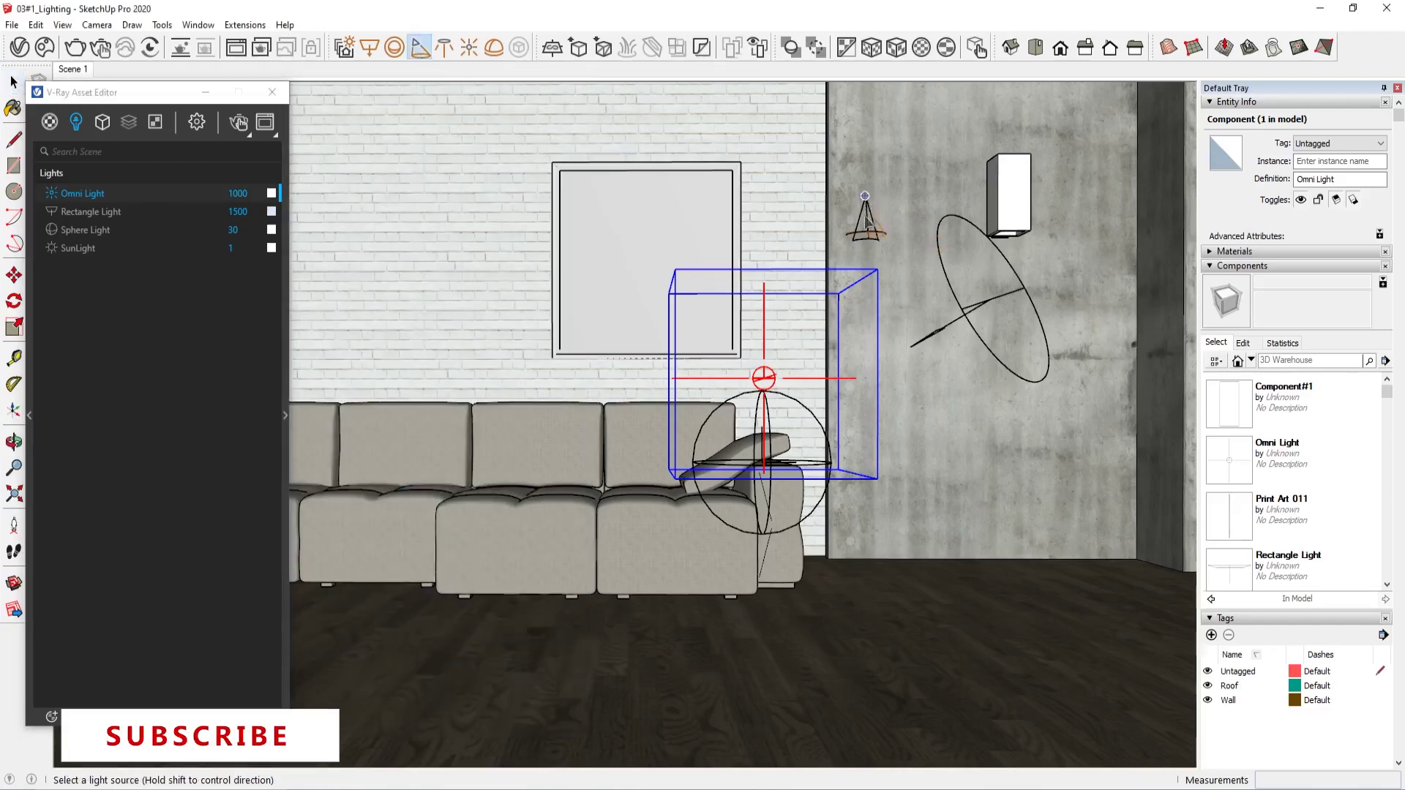
click(121, 229)
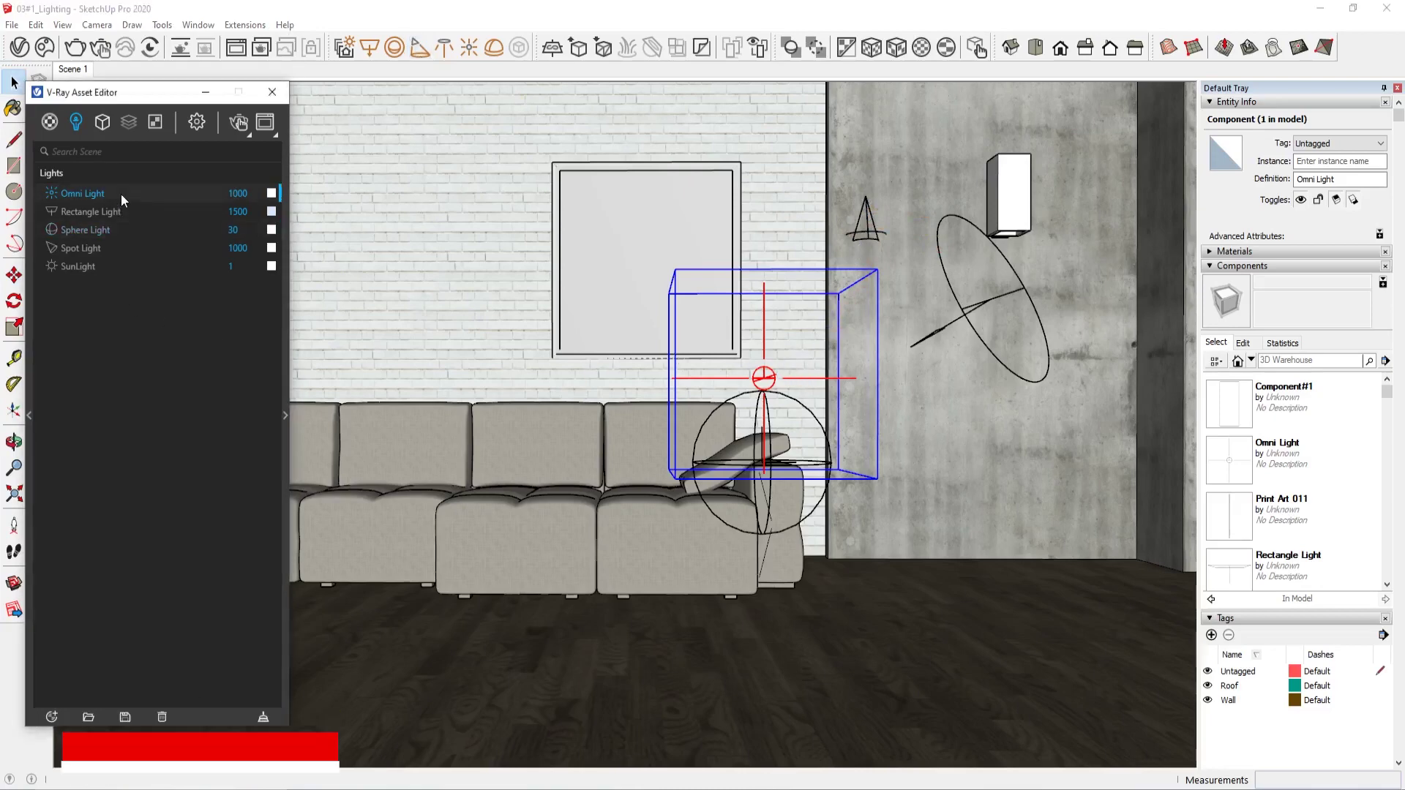
right_click(115, 231)
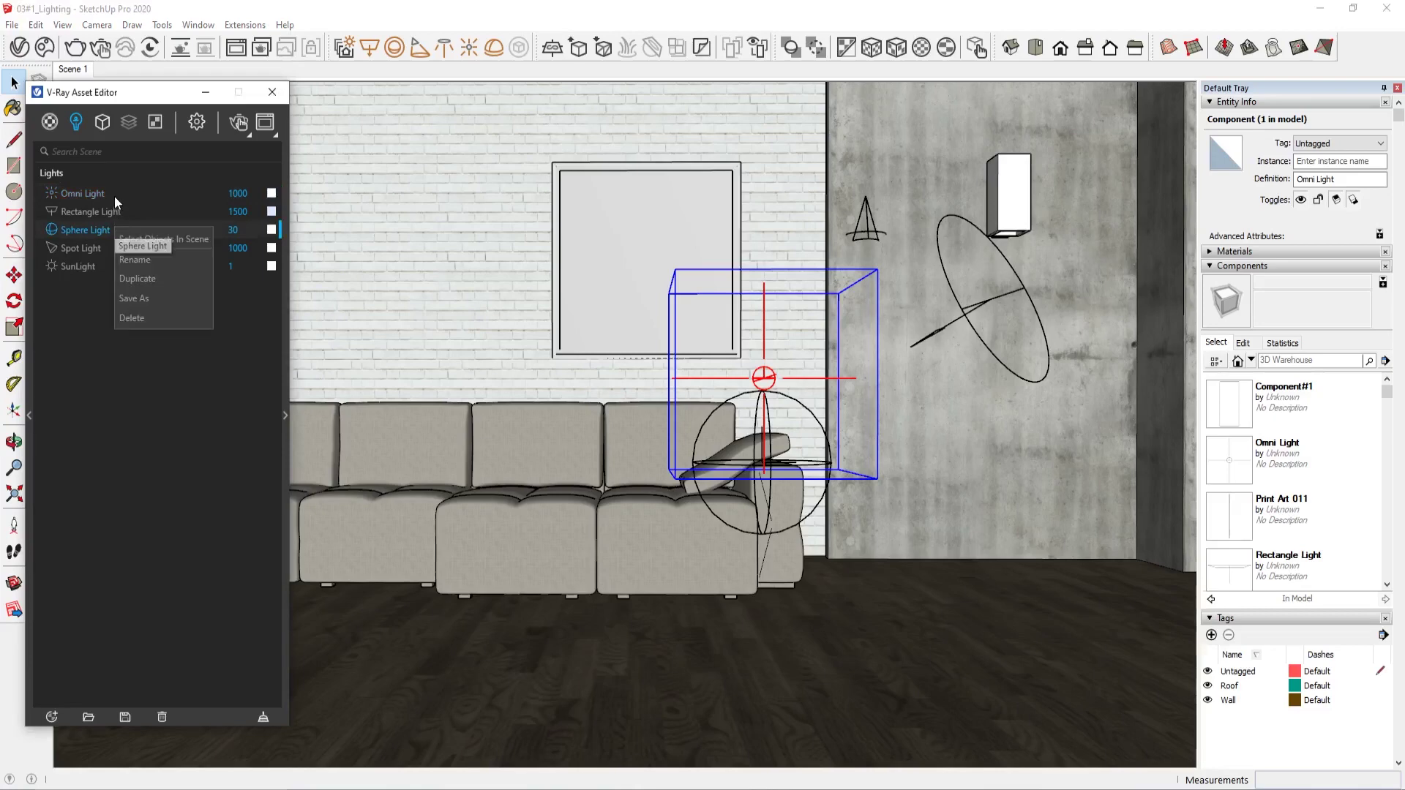
click(114, 196)
click(111, 224)
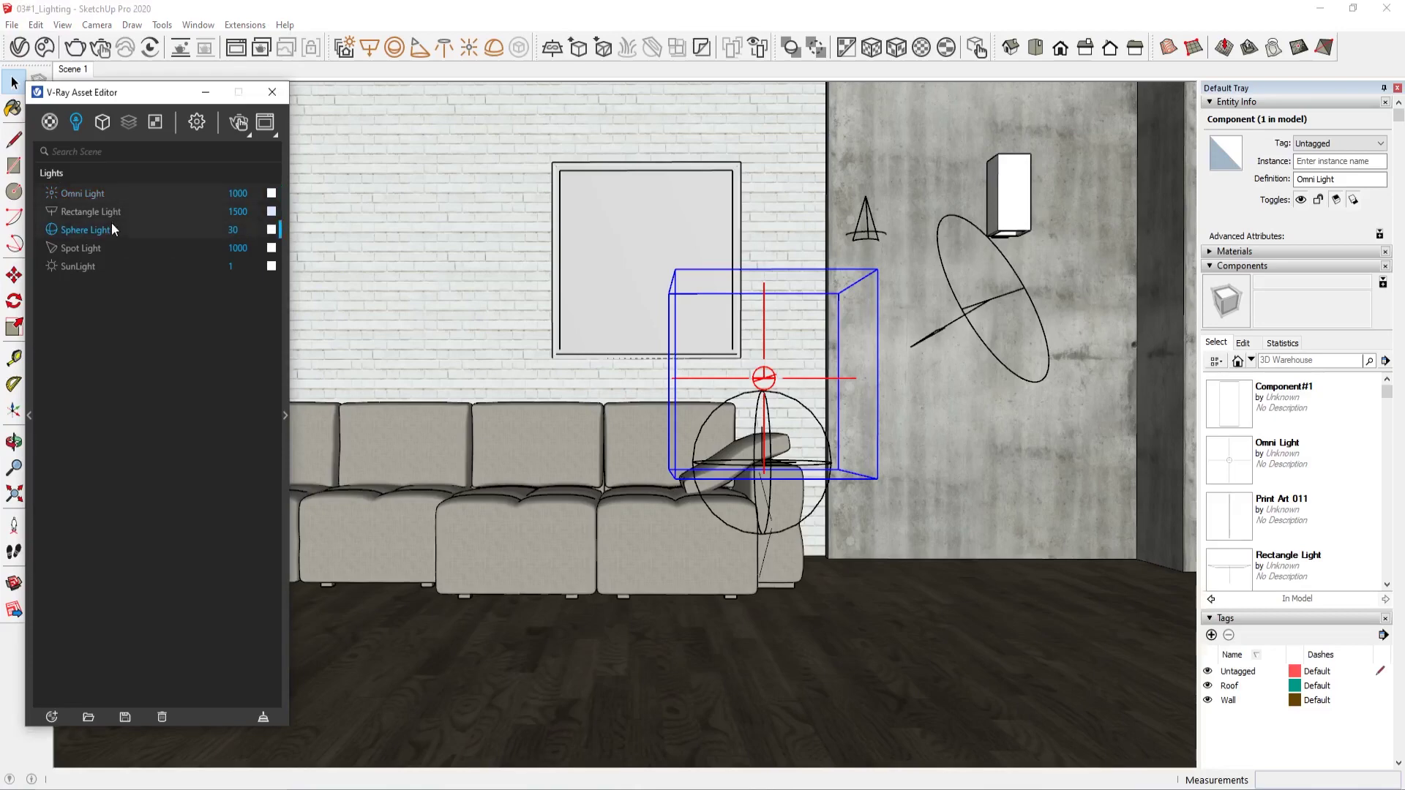
right_click(116, 227)
click(148, 273)
click(733, 407)
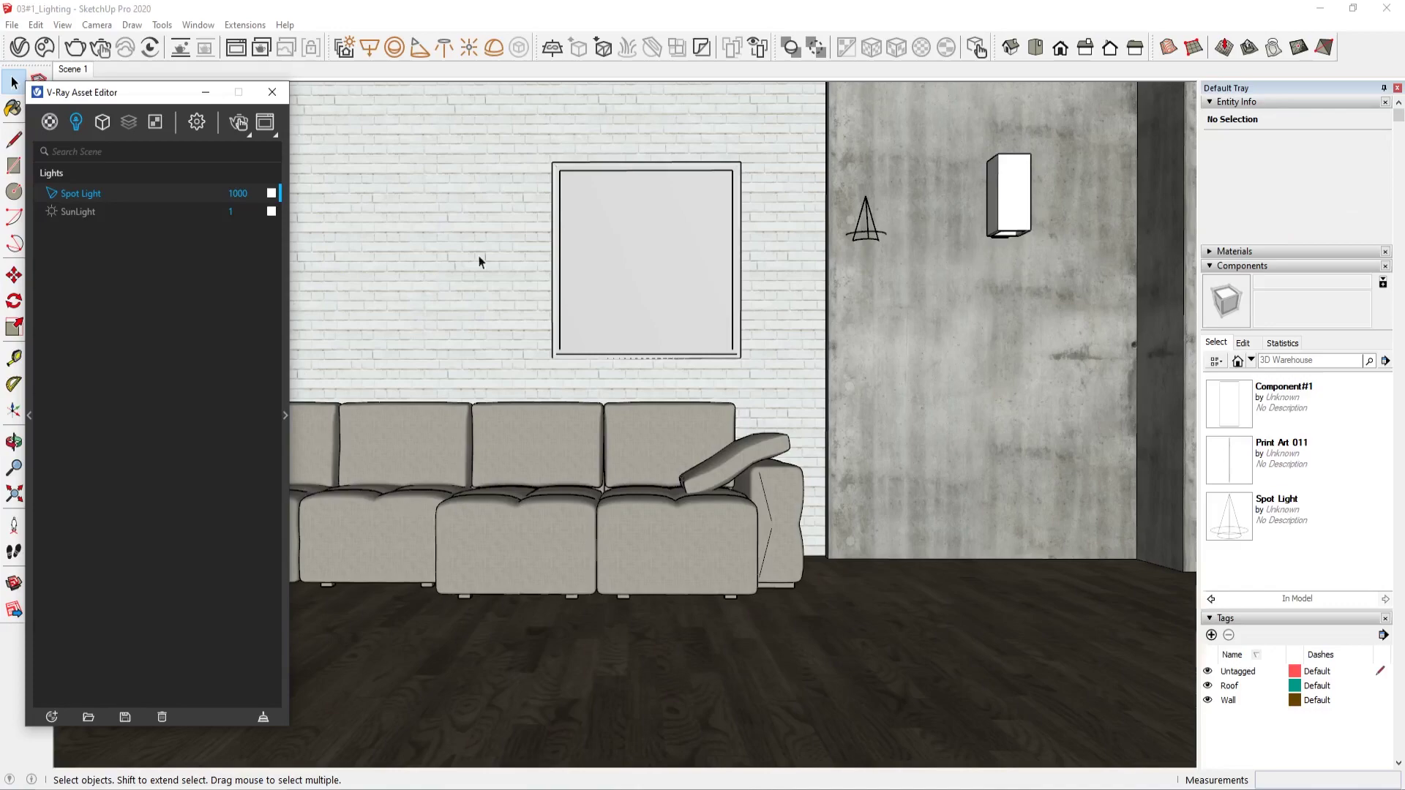
- Move the spot light over the framed picture and show its parameters
click(861, 214)
mouse_move(898, 297)
middle_down()
mouse_move(887, 258)
mouse_move(890, 411)
mouse_move(796, 149)
mouse_move(790, 317)
mouse_move(922, 534)
mouse_move(642, 334)
mouse_move(750, 458)
mouse_move(809, 555)
mouse_move(684, 517)
mouse_move(746, 539)
mouse_move(691, 458)
mouse_move(739, 564)
mouse_move(743, 630)
middle_up()
key(m)
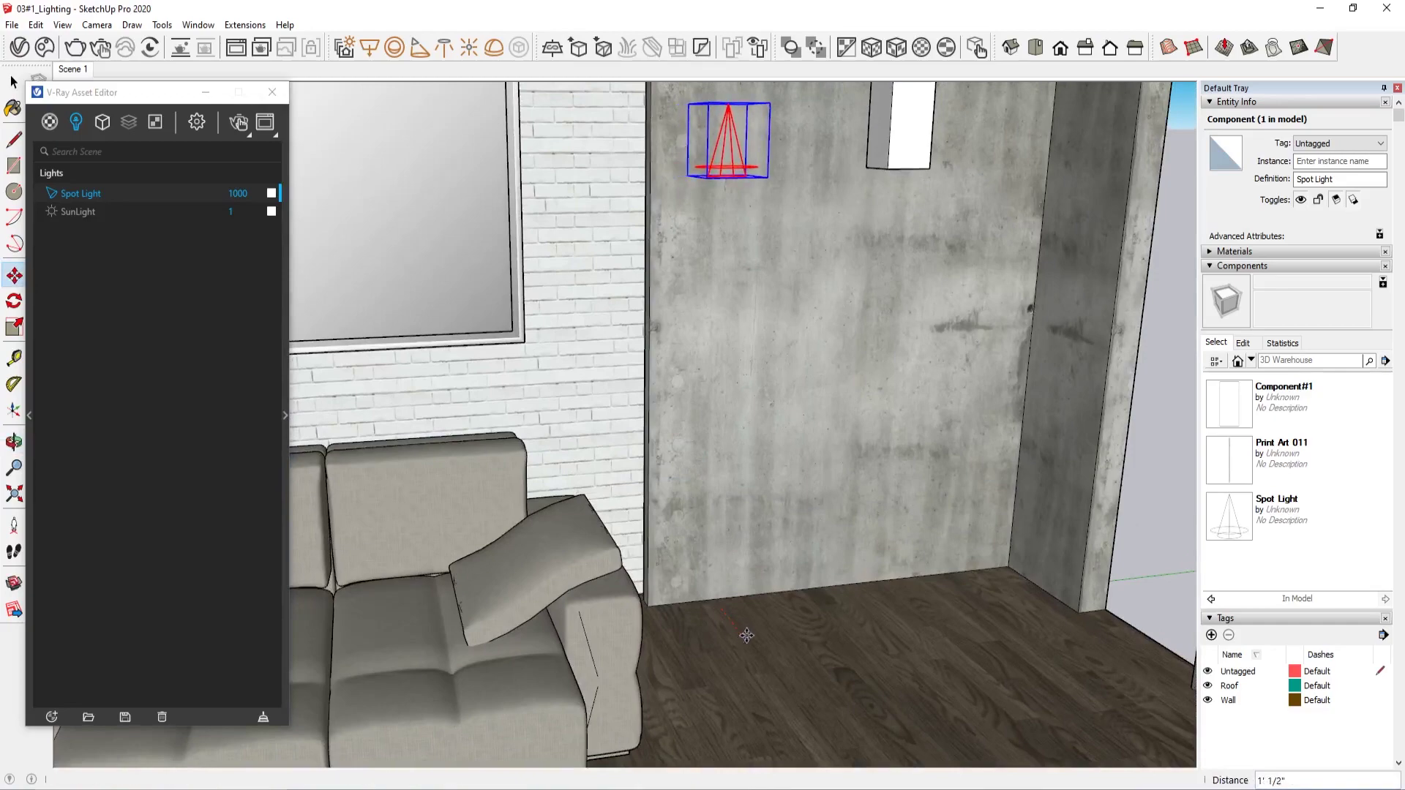
mouse_move(716, 245)
middle_down()
mouse_move(872, 252)
mouse_move(908, 293)
middle_up()
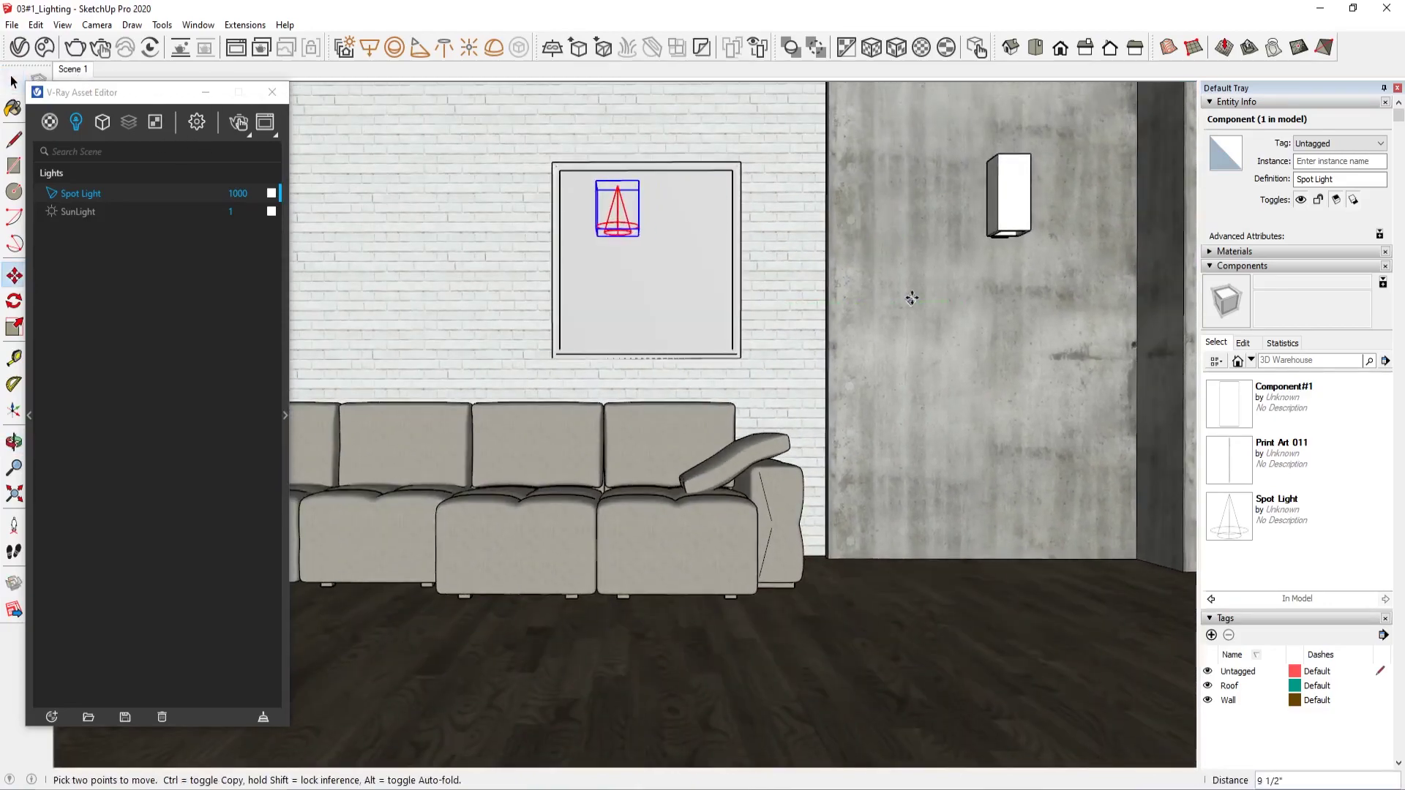
click(287, 191)
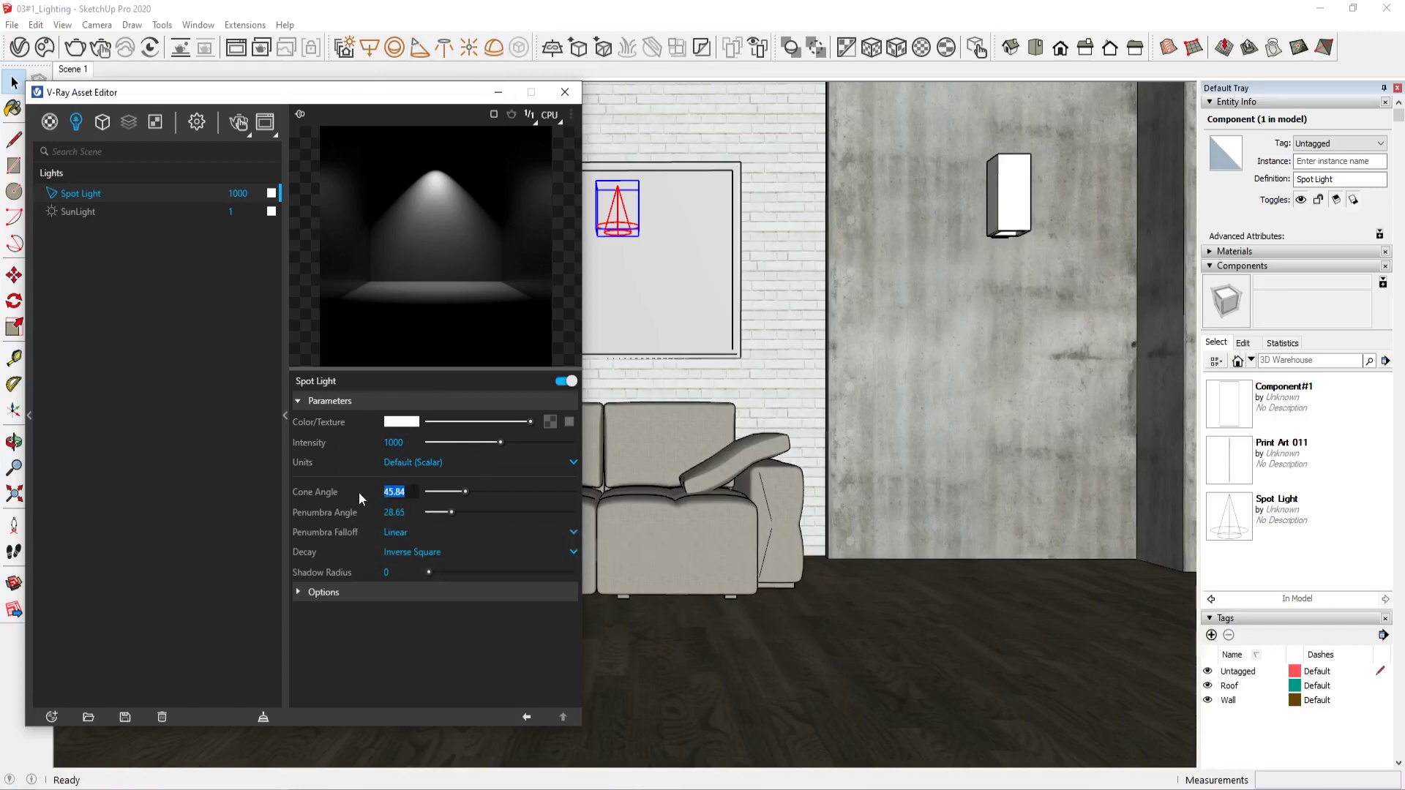
- Set the spot light's cone angle to 80 and its intensity to 10000
text(60)
key(Return)
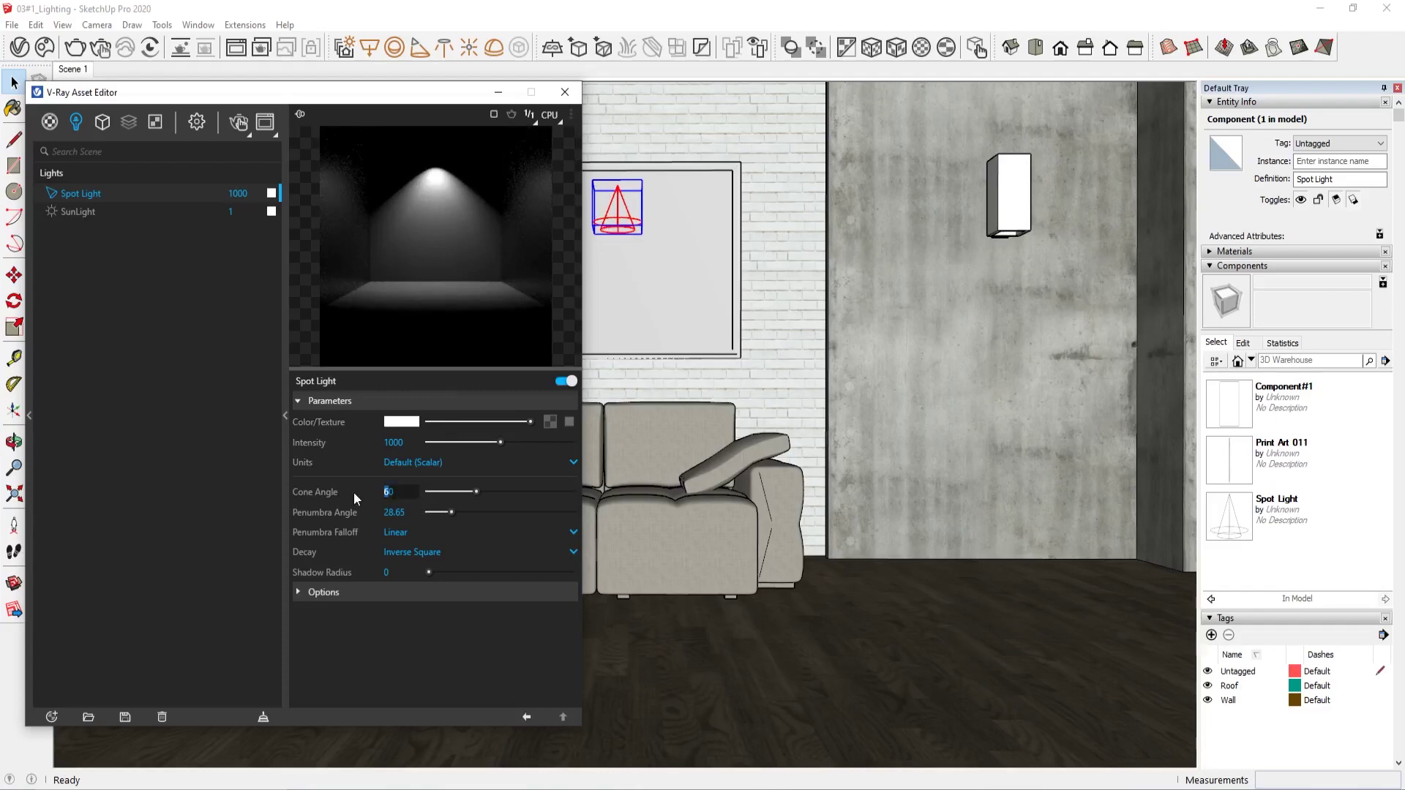
text(0)
key(Return)
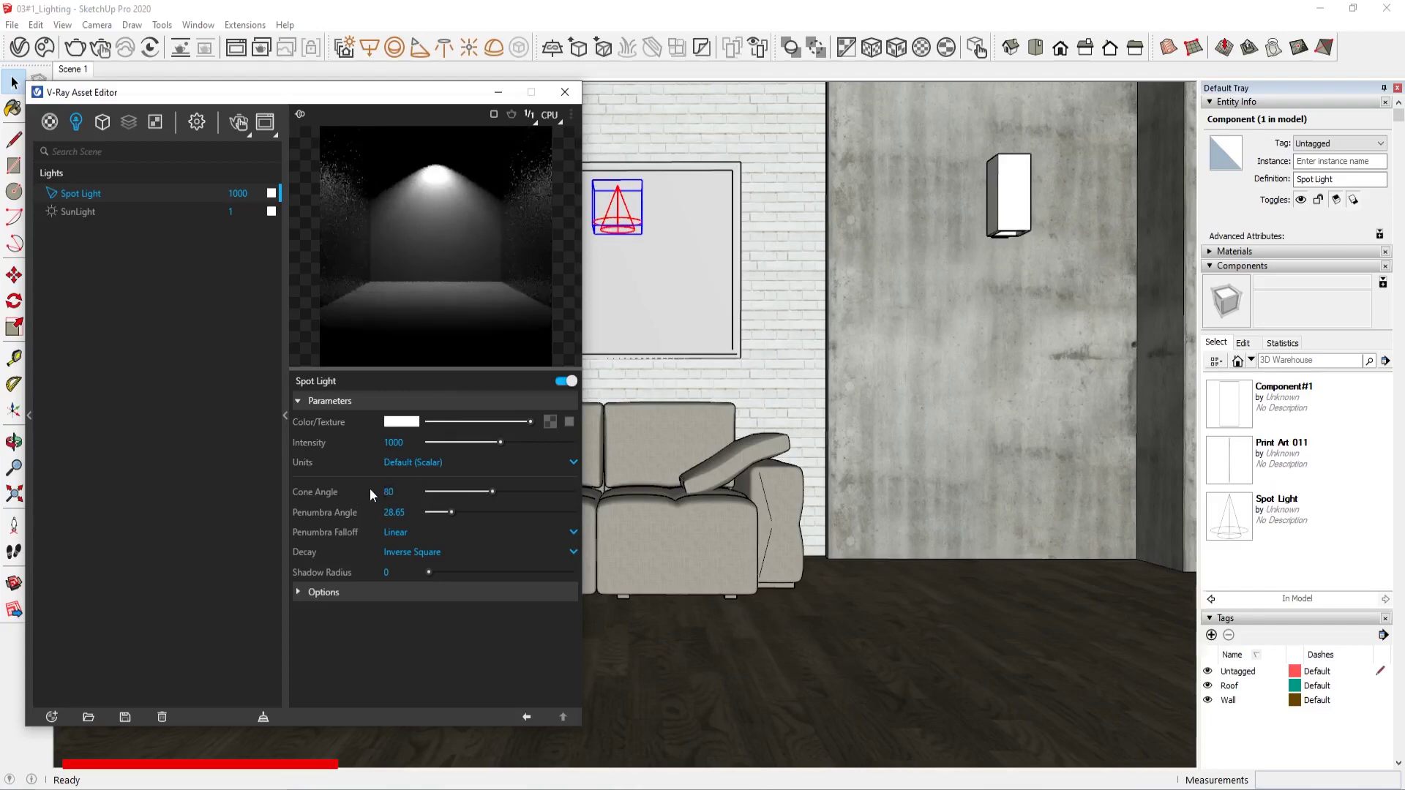
click(399, 443)
text(0)
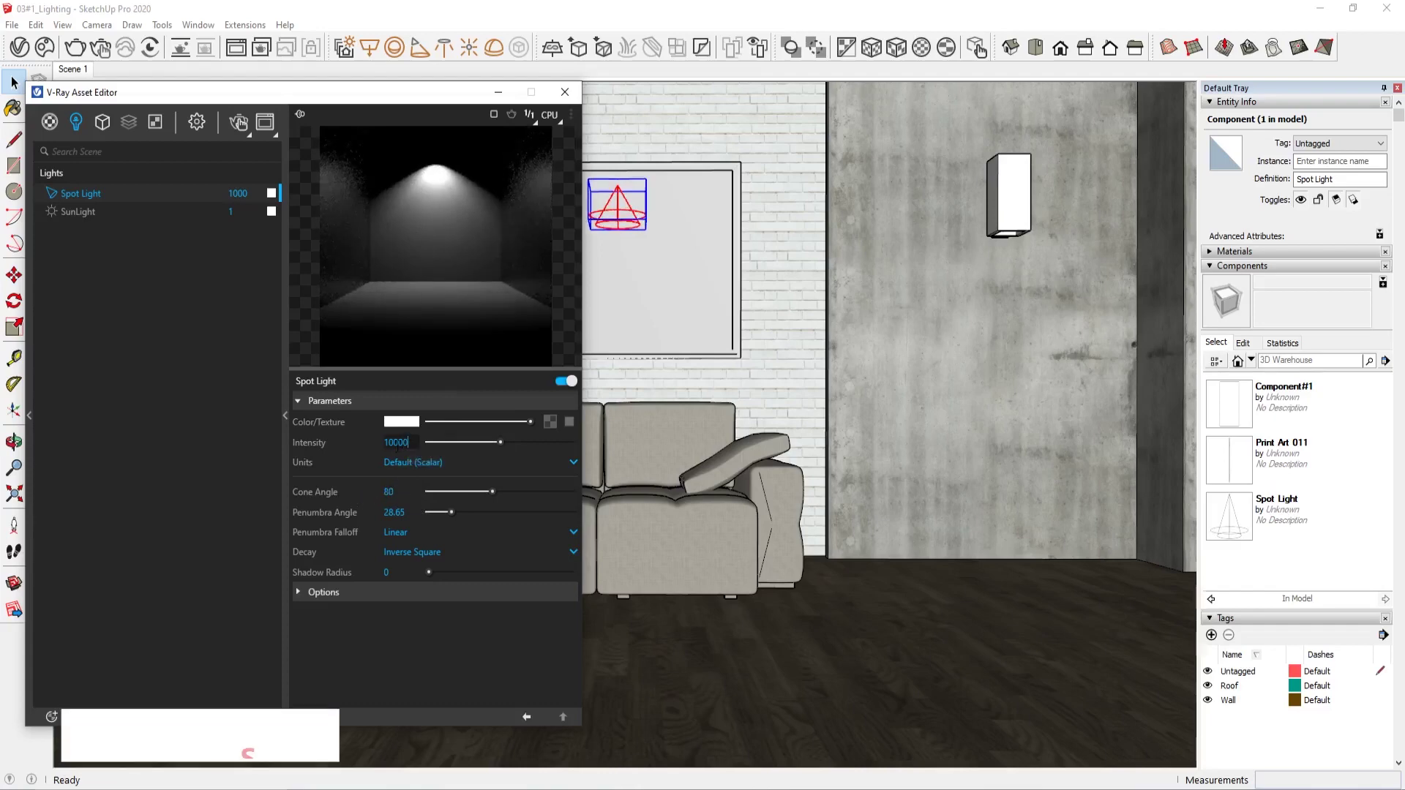
key(Return)
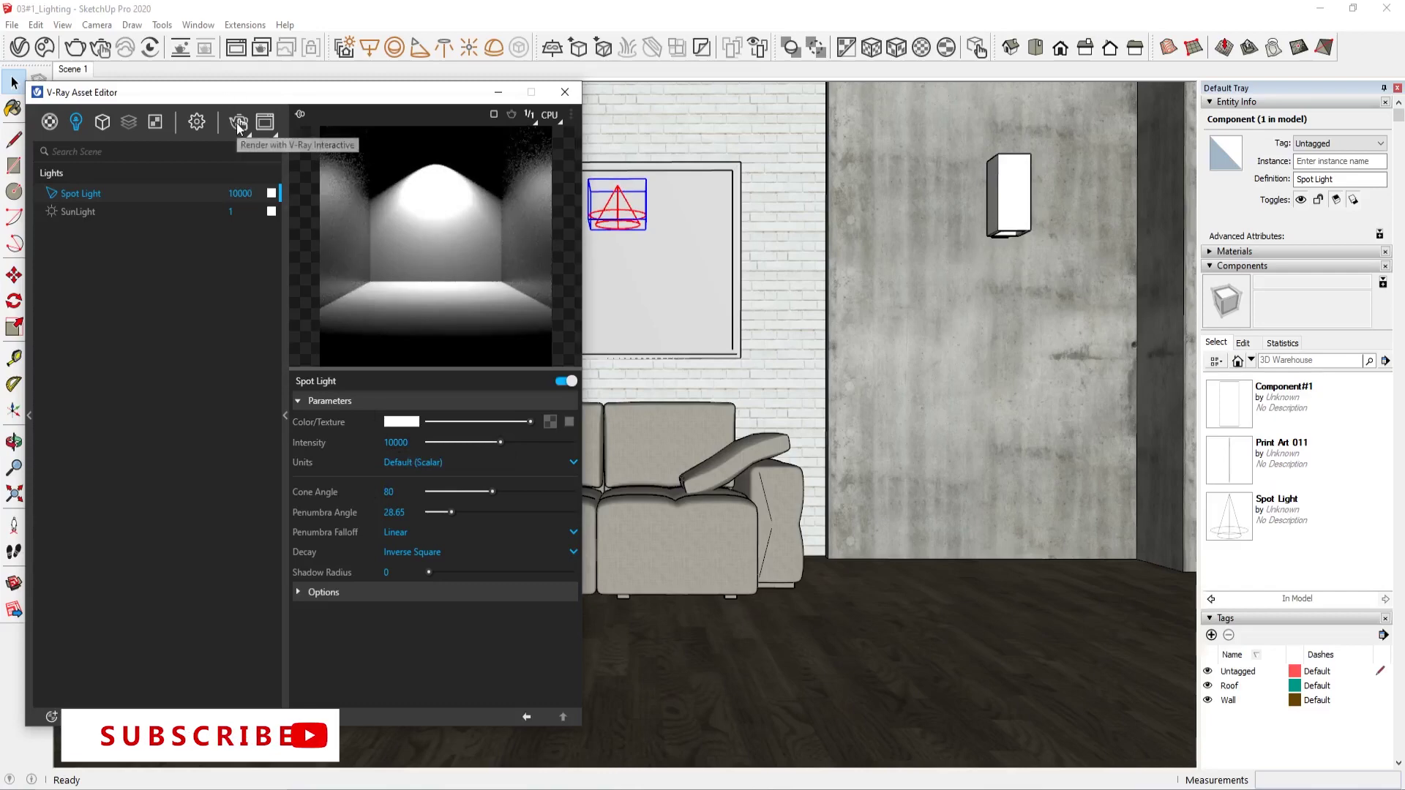
- Start an interactive render and set spot intensity to 100 in Radiant power (W)
click(237, 123)
drag(541, 206, 878, 112)
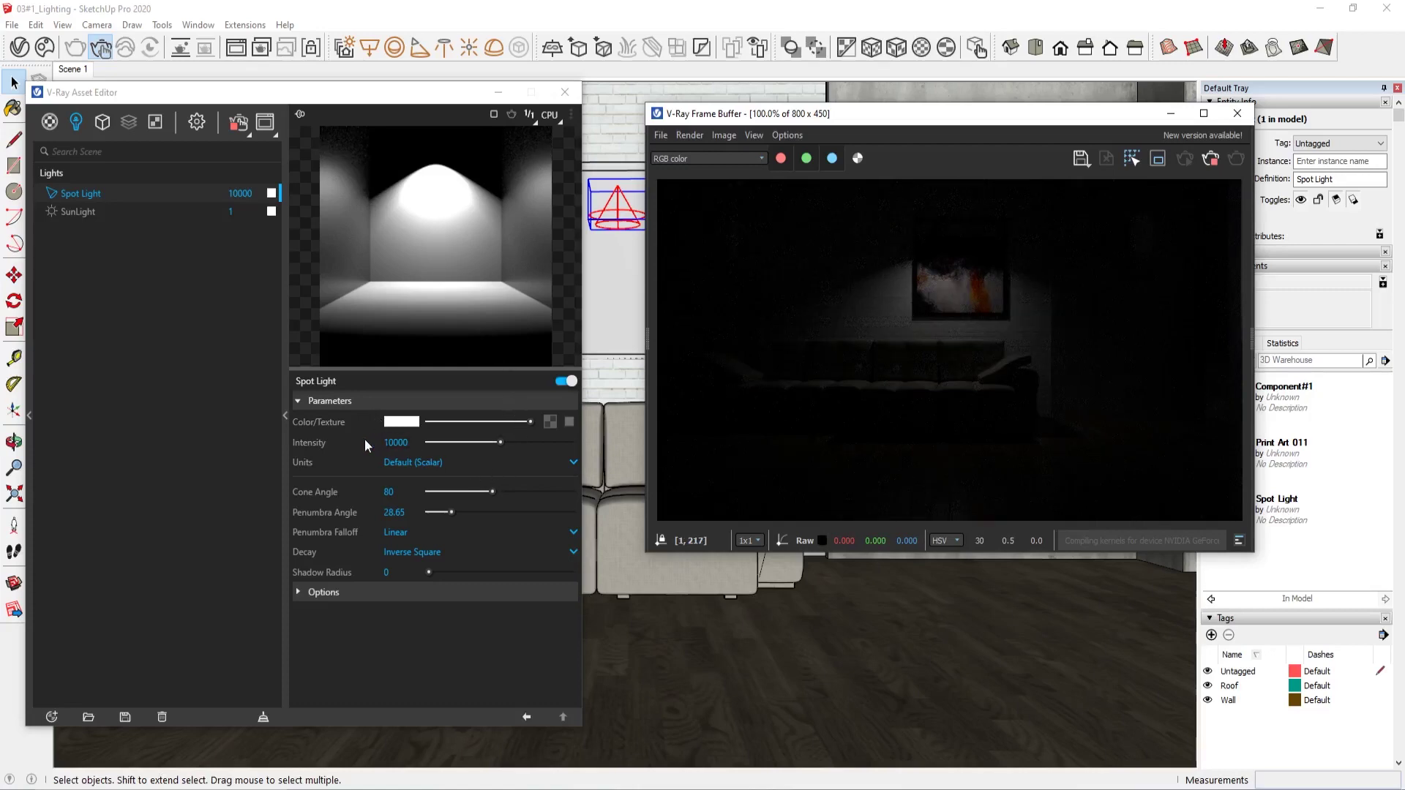
click(431, 462)
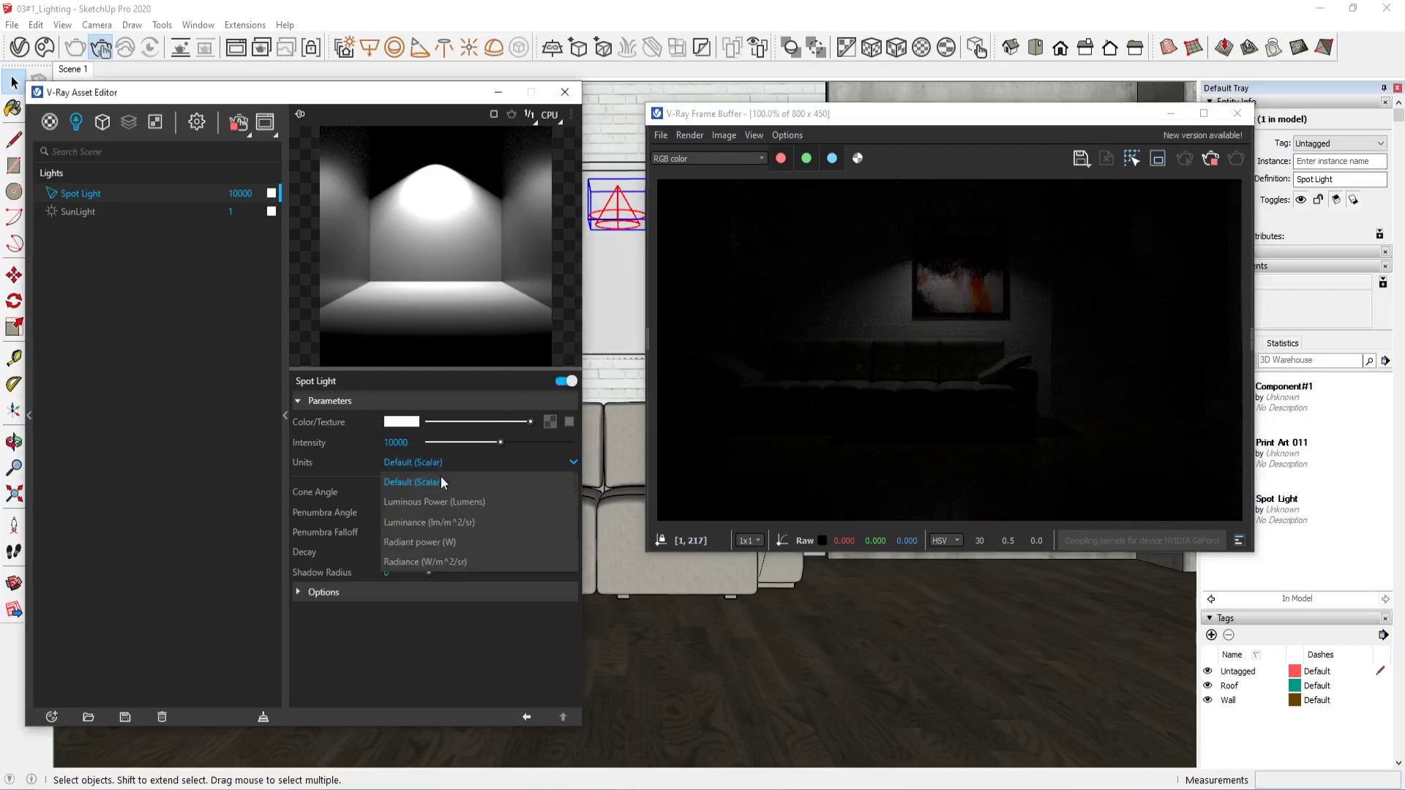
click(467, 547)
text(100)
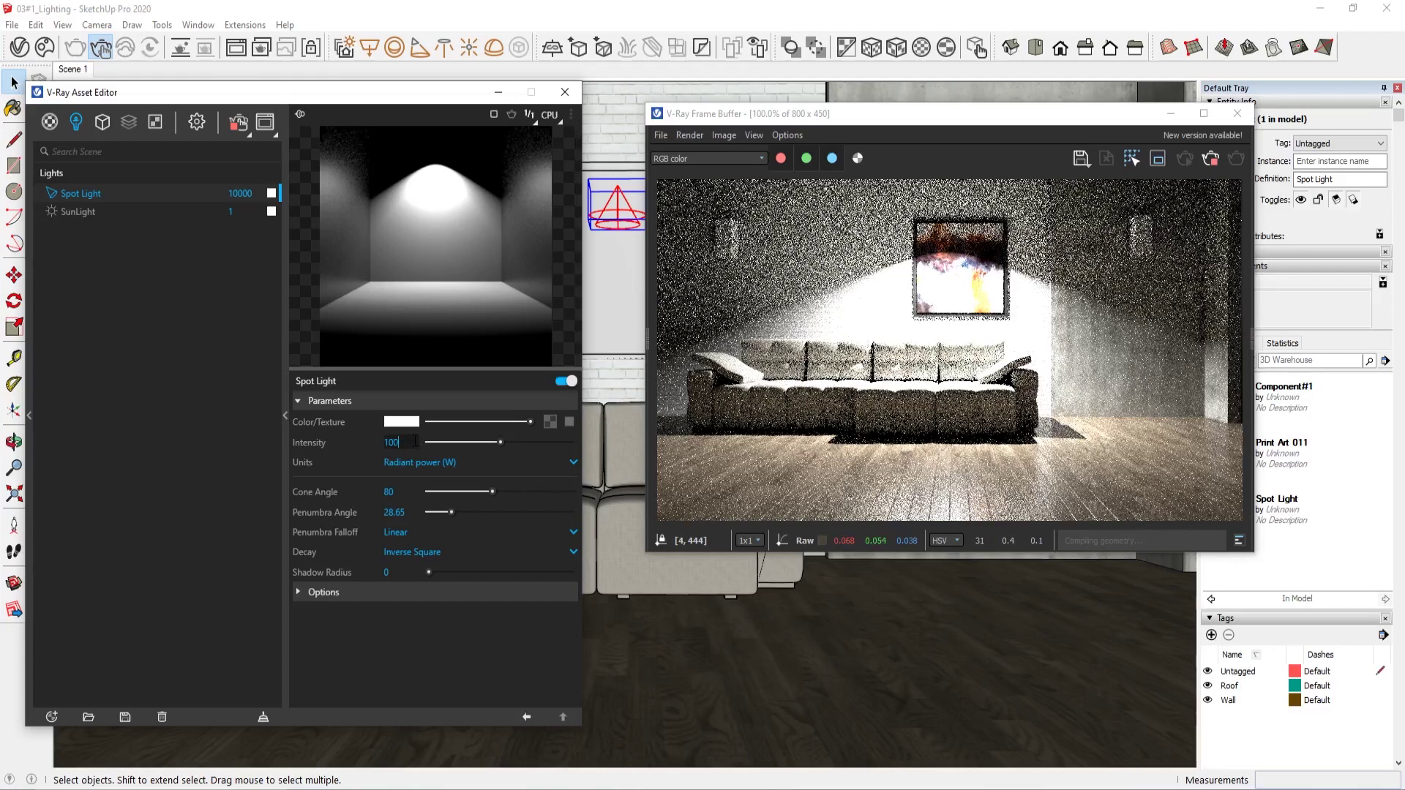
key(BackSpace)
key(BackSpace)
key(Return)
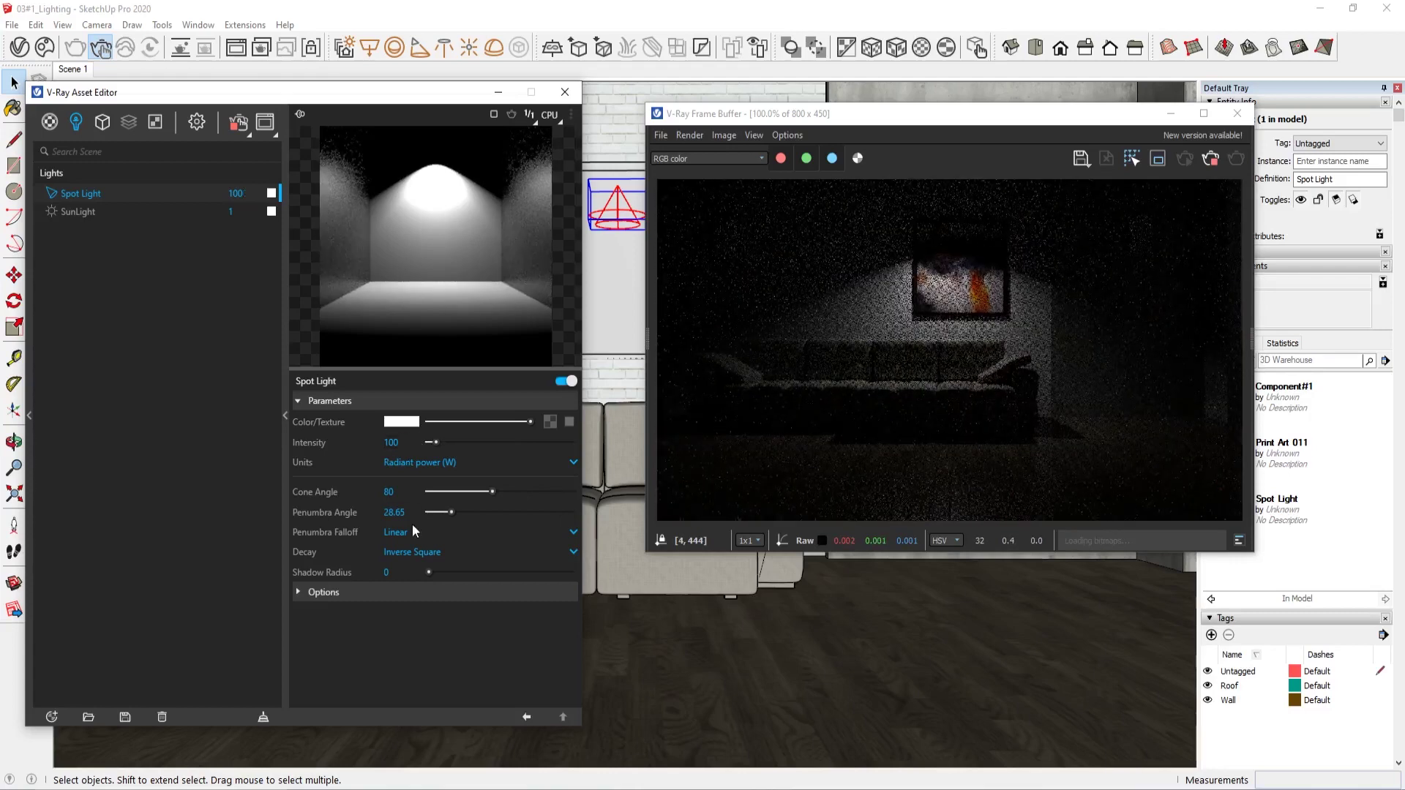
- Set the spot light's cone angle to 20 and intensity to 600
click(408, 491)
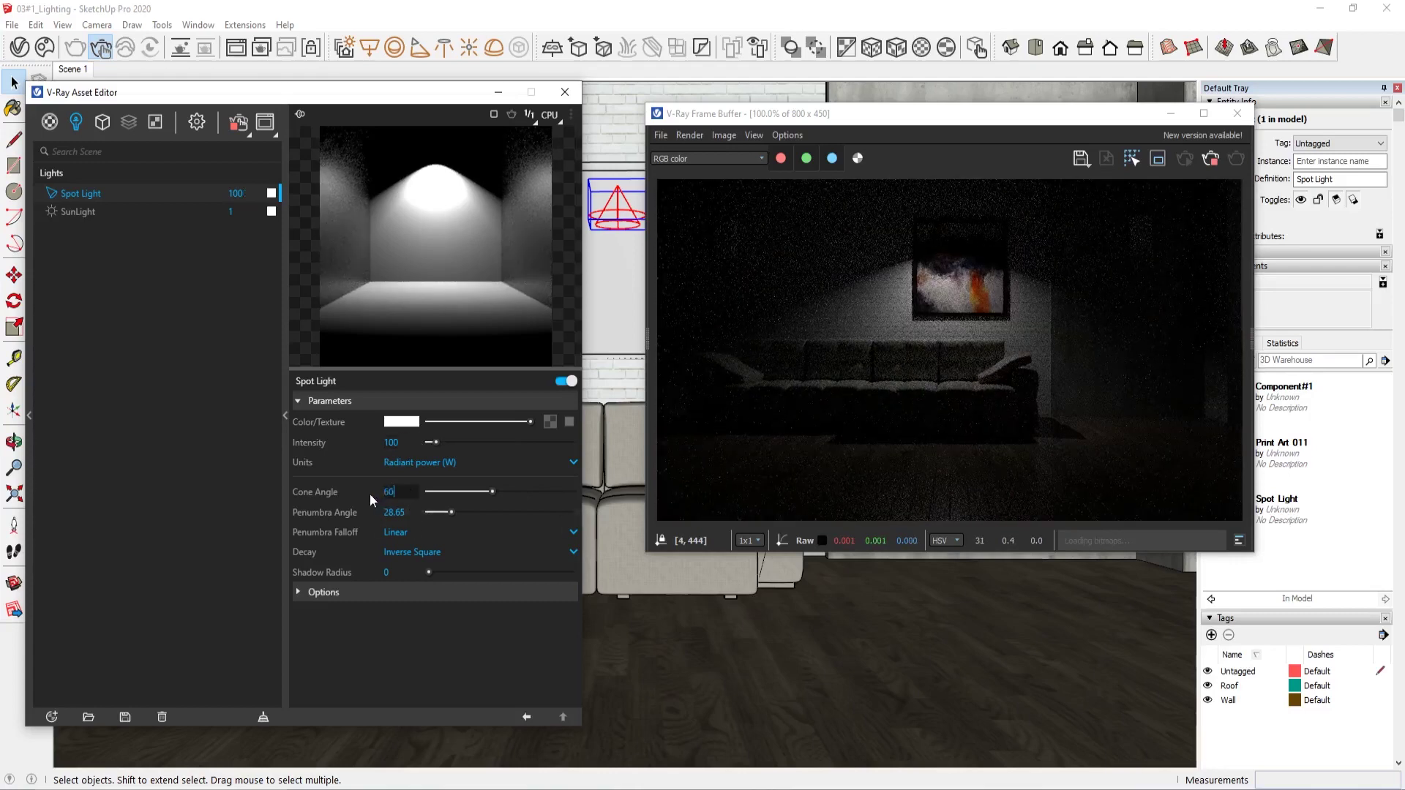
text(00)
key(Return)
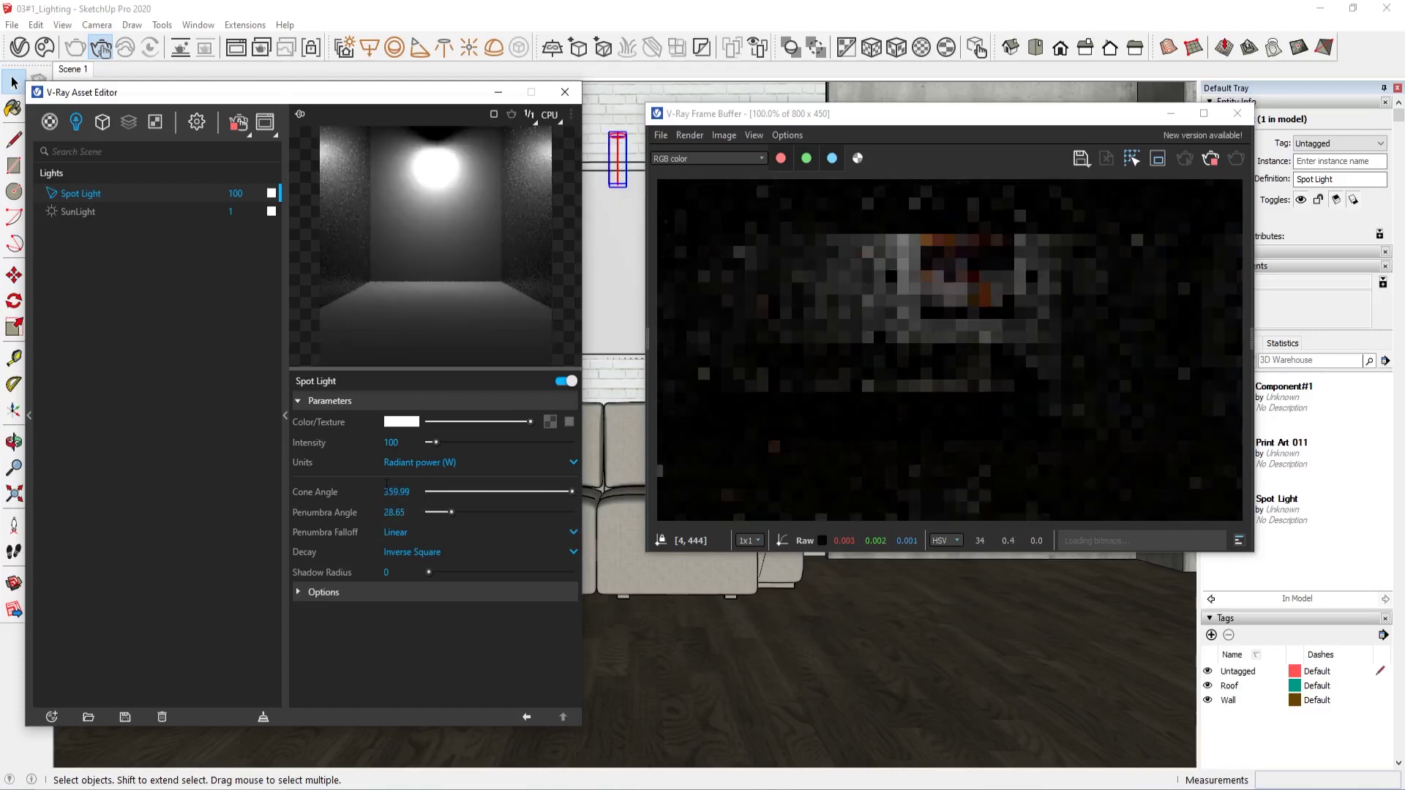
double_click(407, 493)
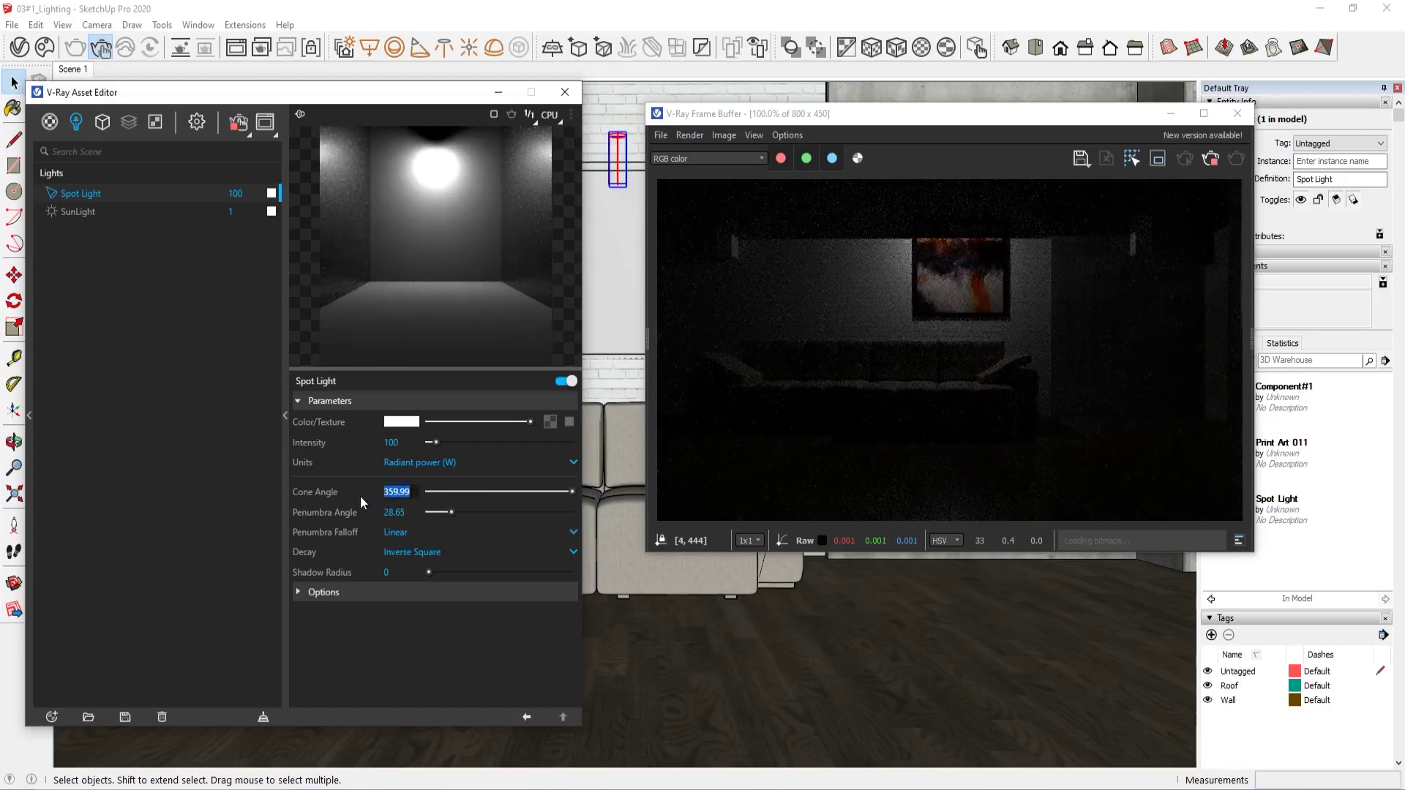
text(20)
key(Return)
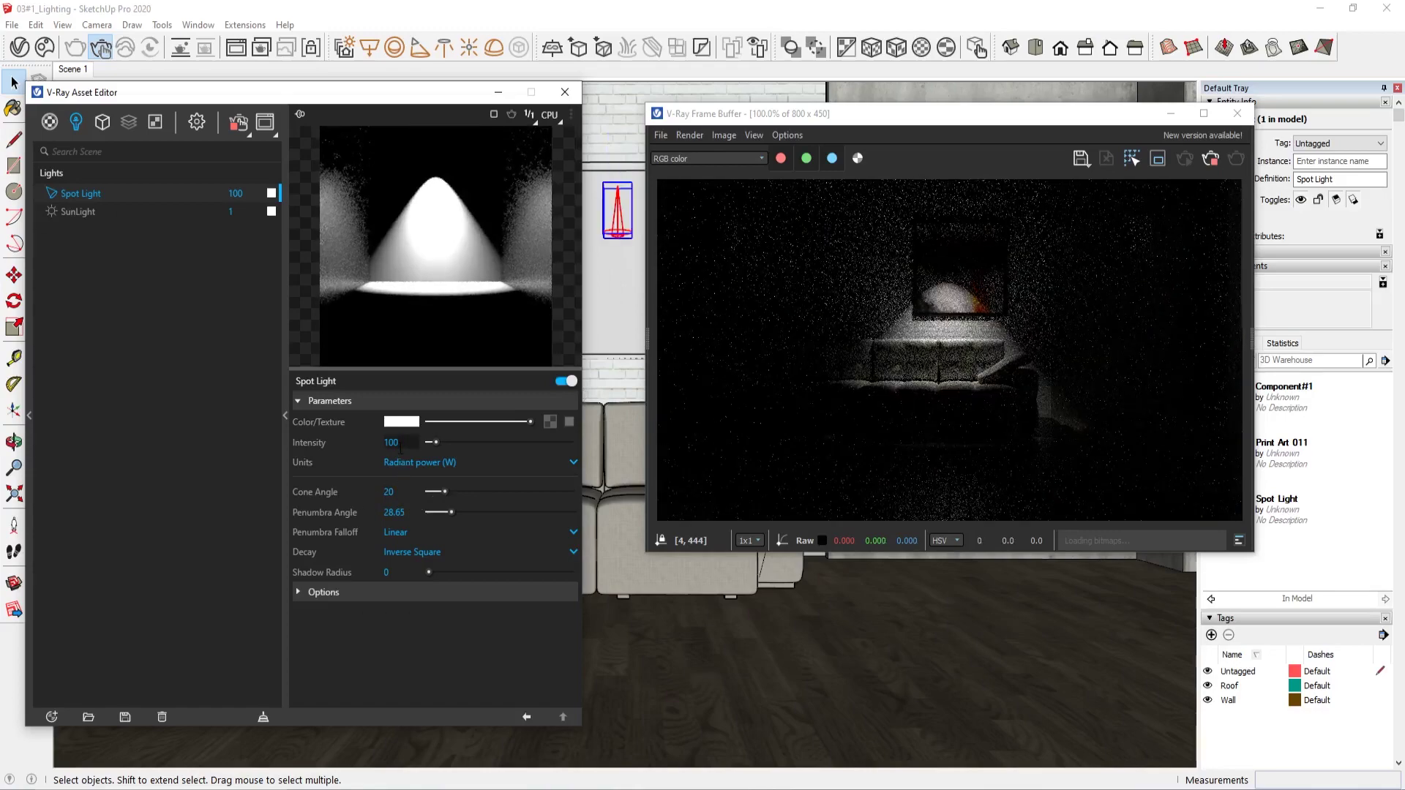
text(600)
key(Return)
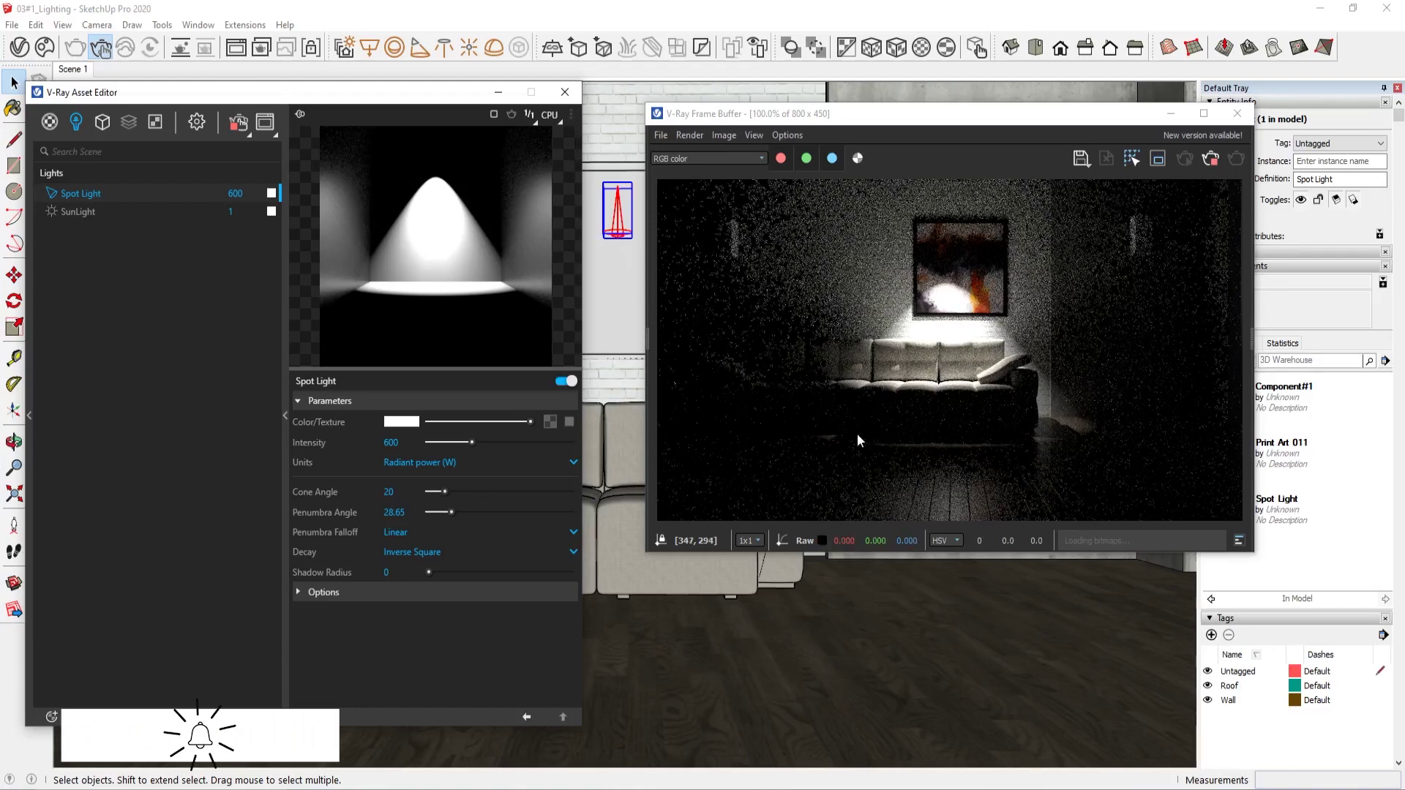
- Set the penumbra angle to 80, trying 60 first
click(395, 512)
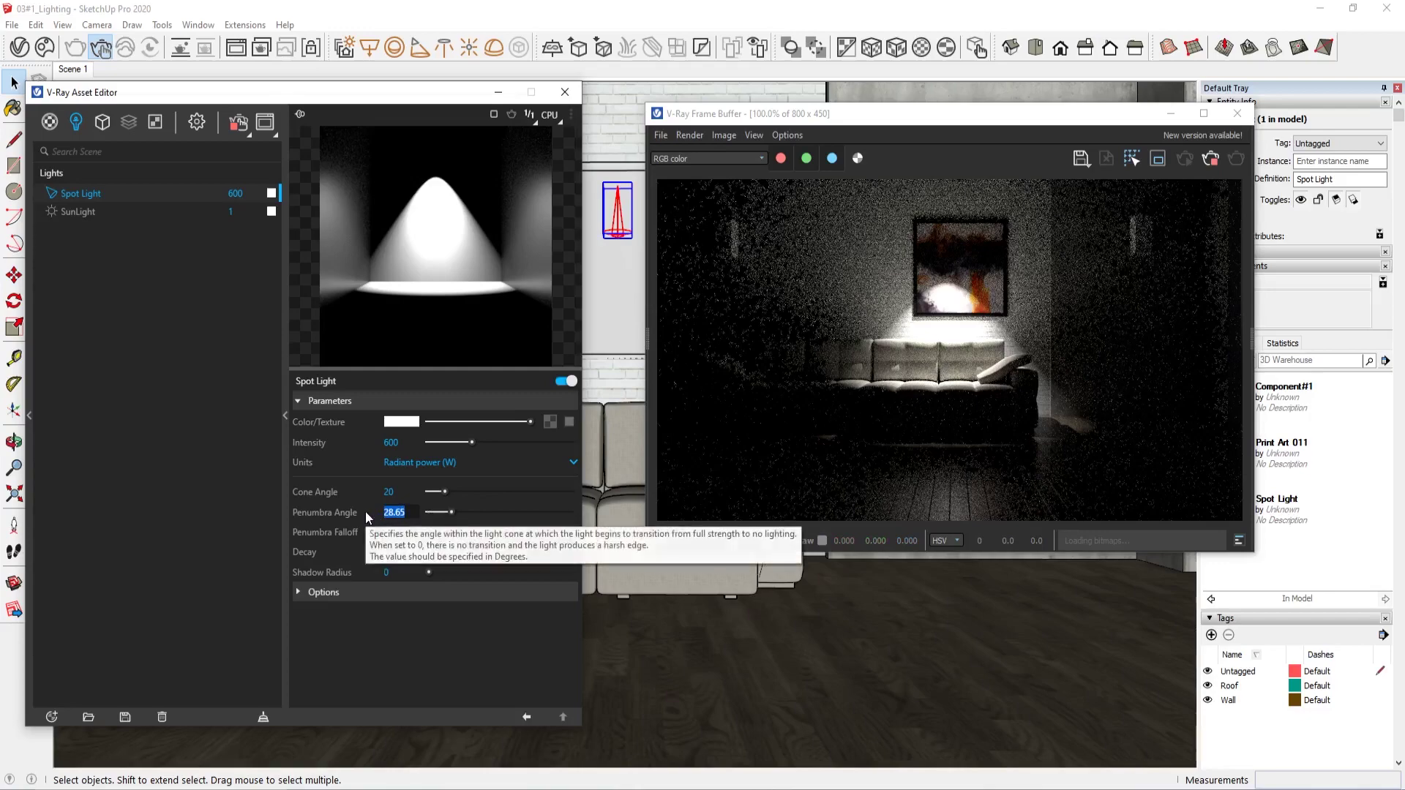
text(60)
key(Return)
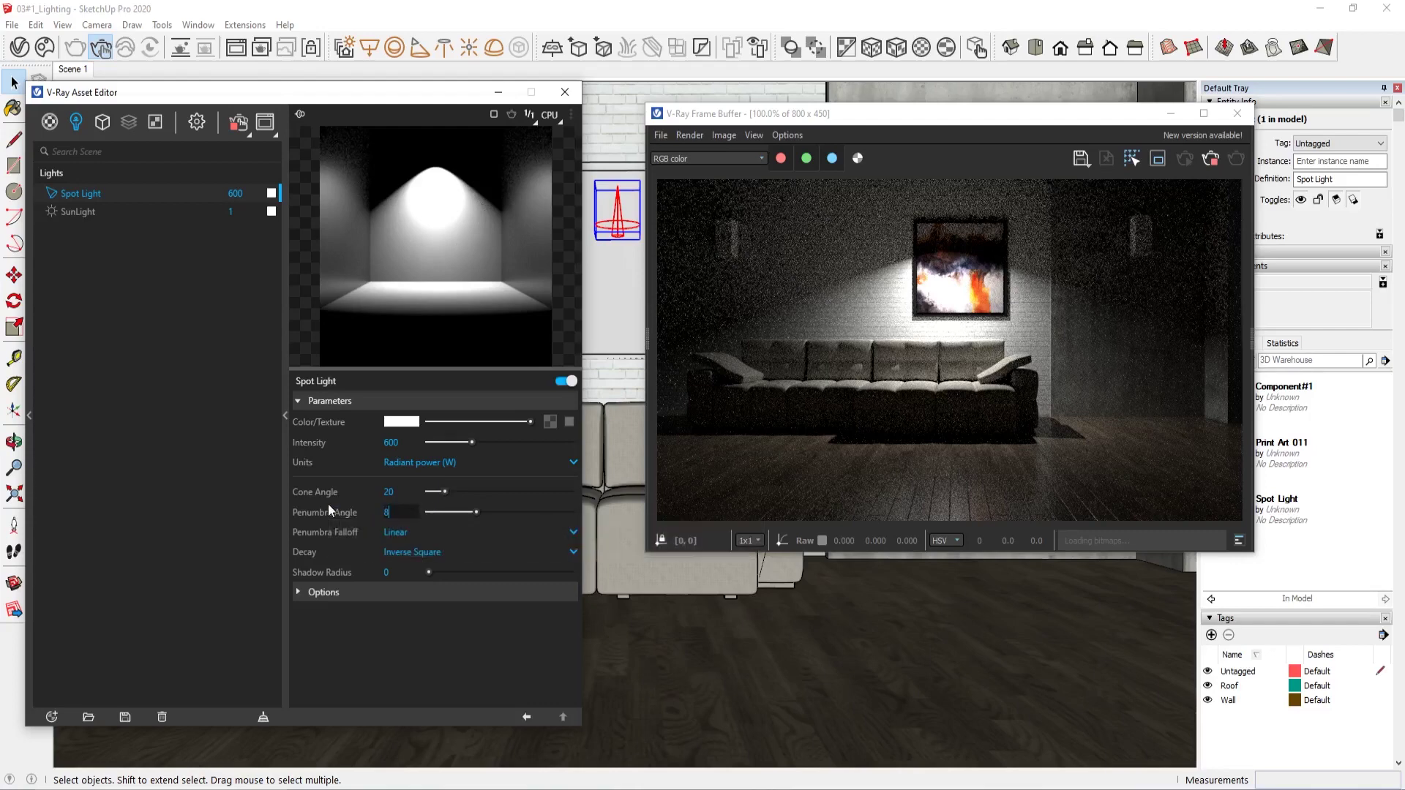
text(80)
key(Return)
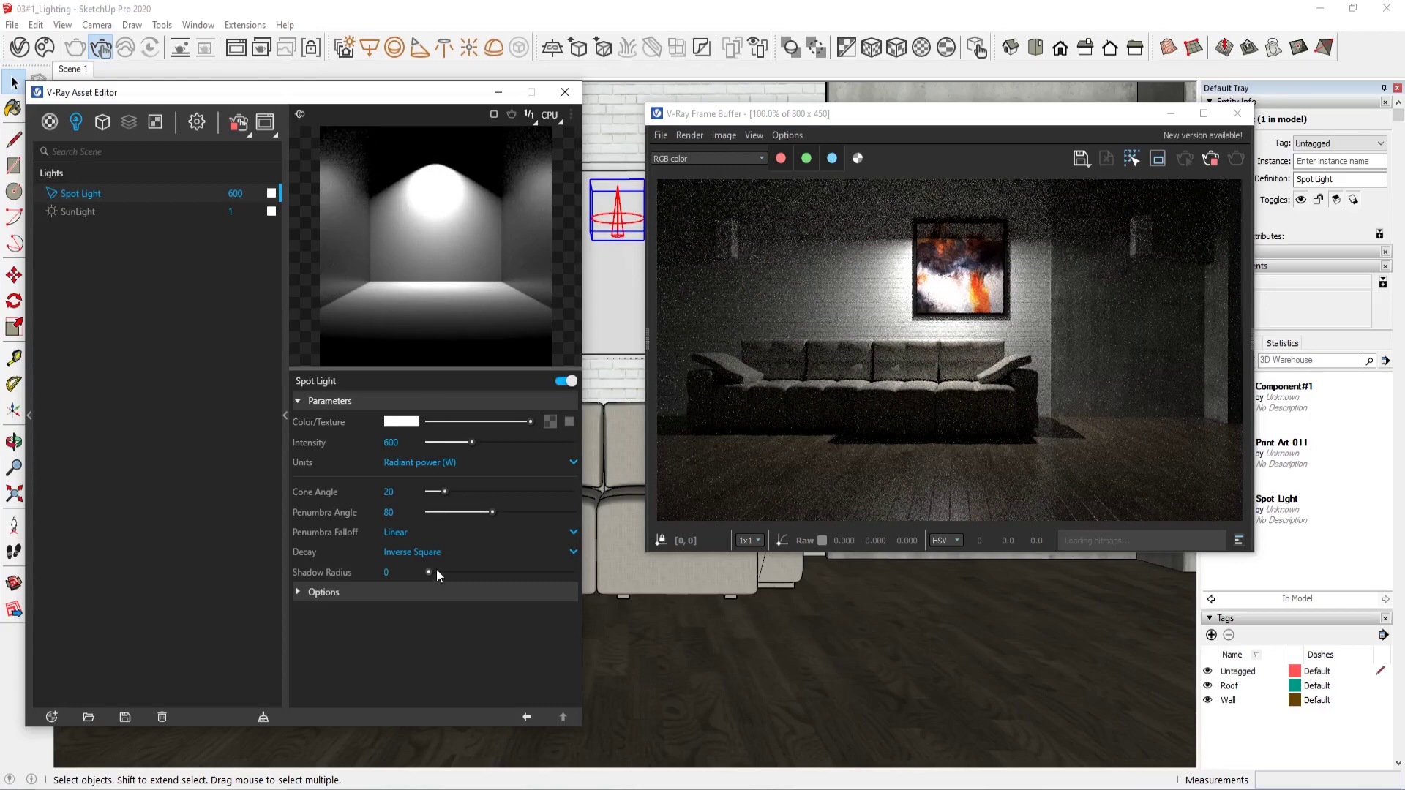
- Set the penumbra falloff to Smooth Cubic
click(410, 536)
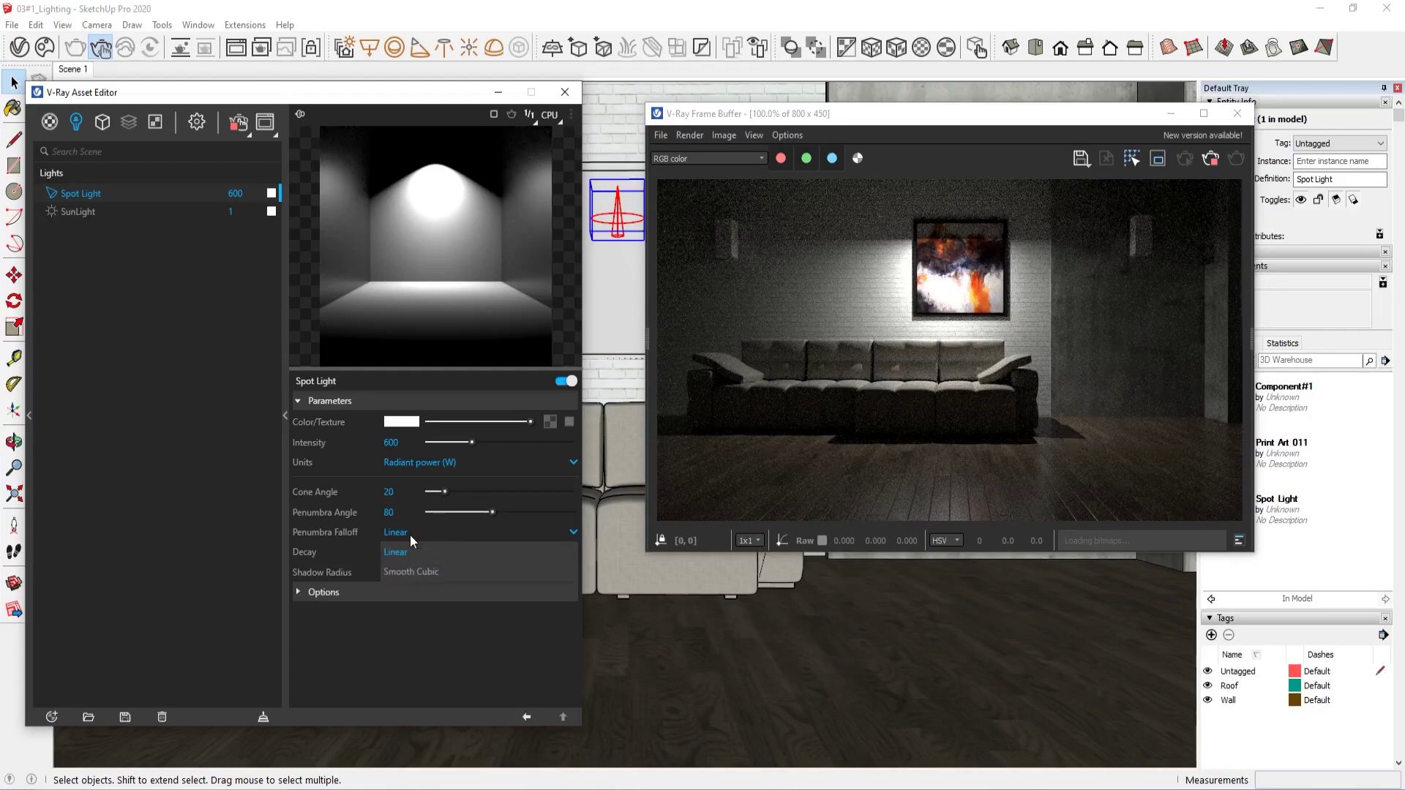
click(406, 205)
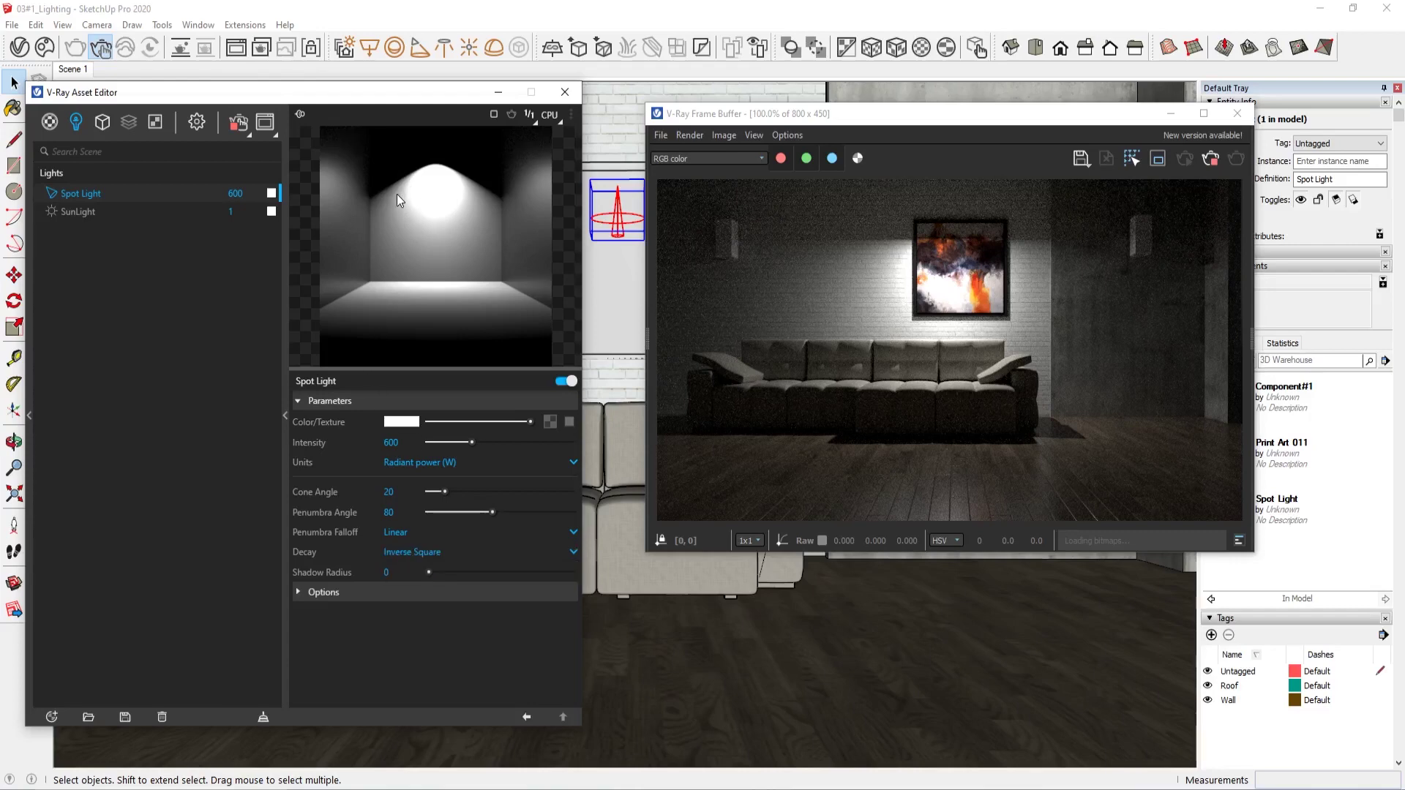
click(419, 538)
click(420, 571)
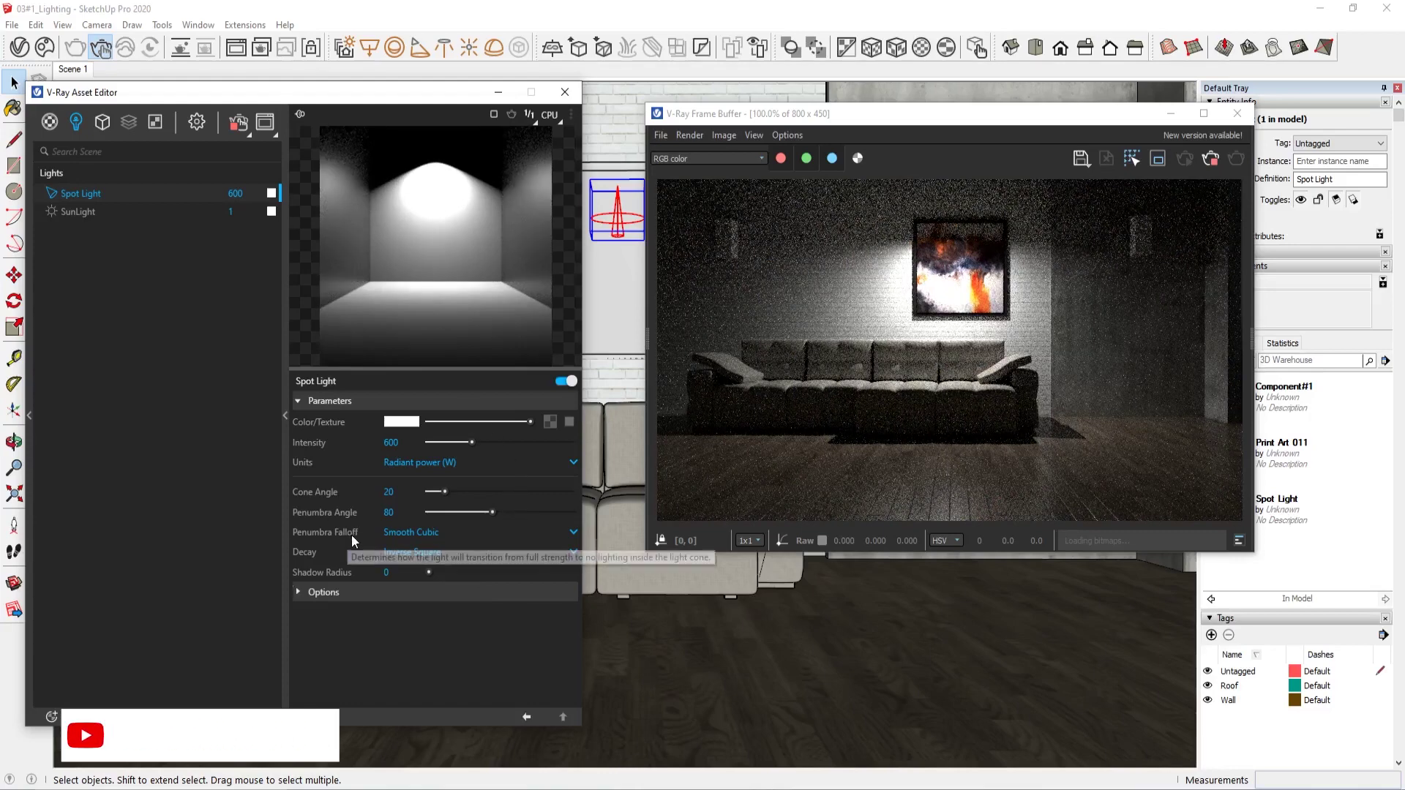
- Set penumbra falloff to Linear and test No Decay and Inverse decay
click(392, 532)
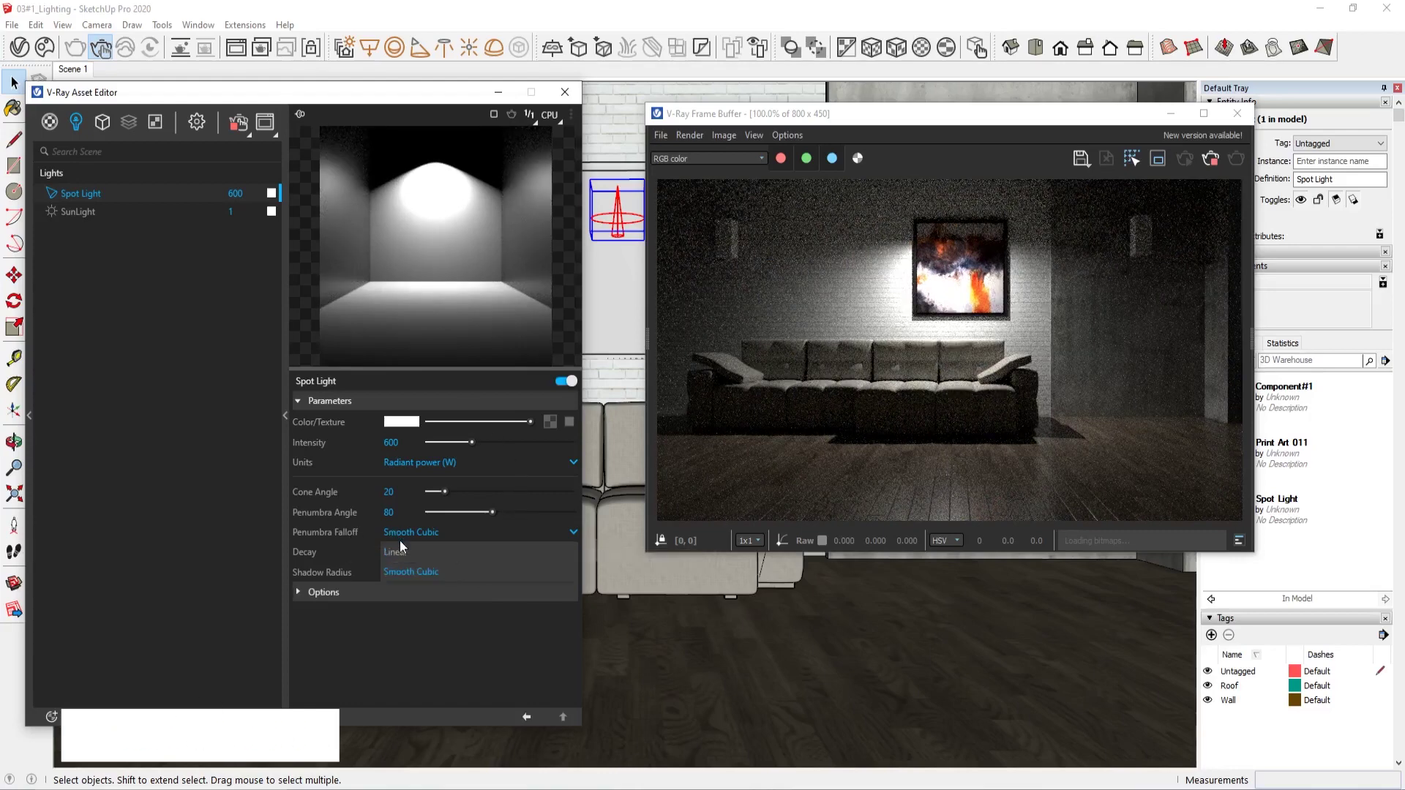
click(400, 541)
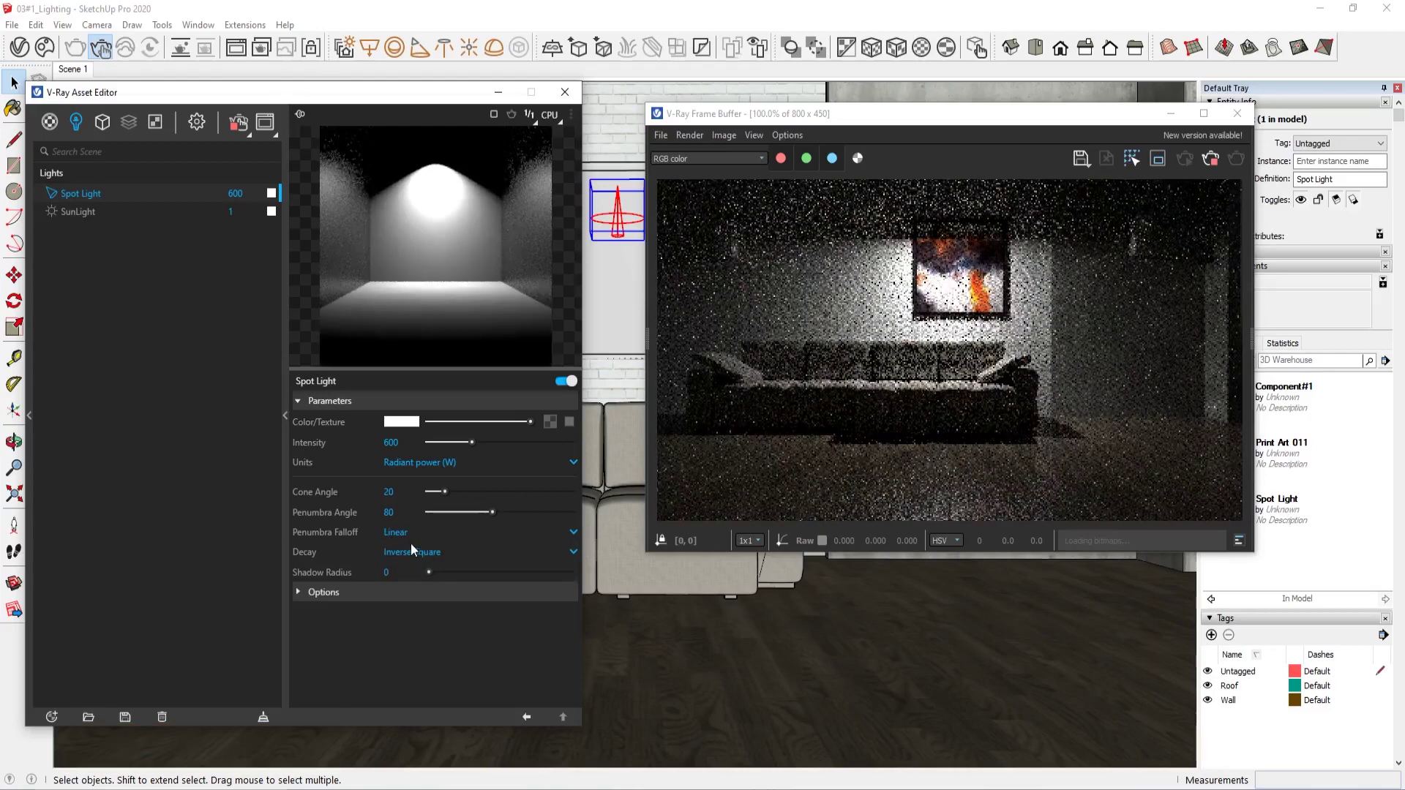
click(408, 555)
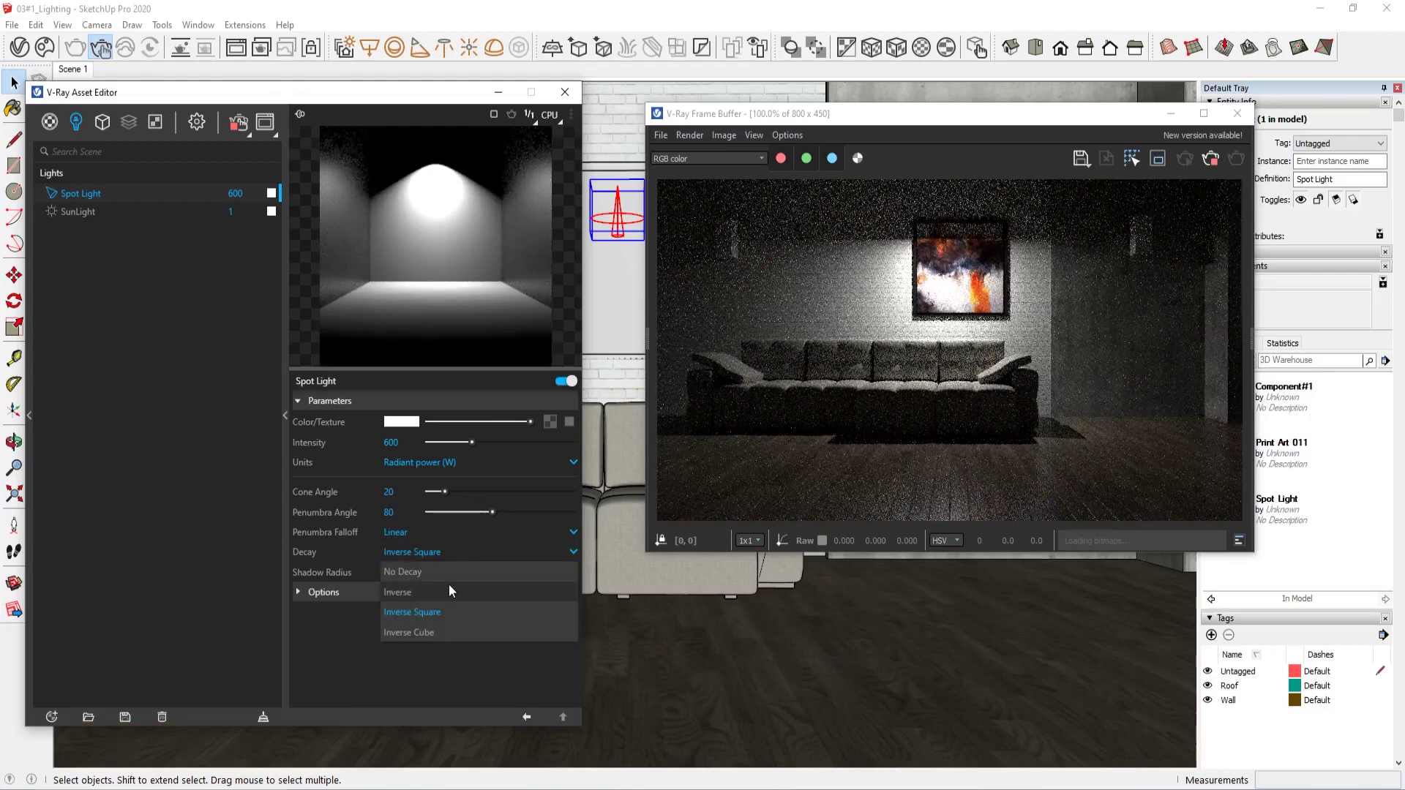
click(449, 570)
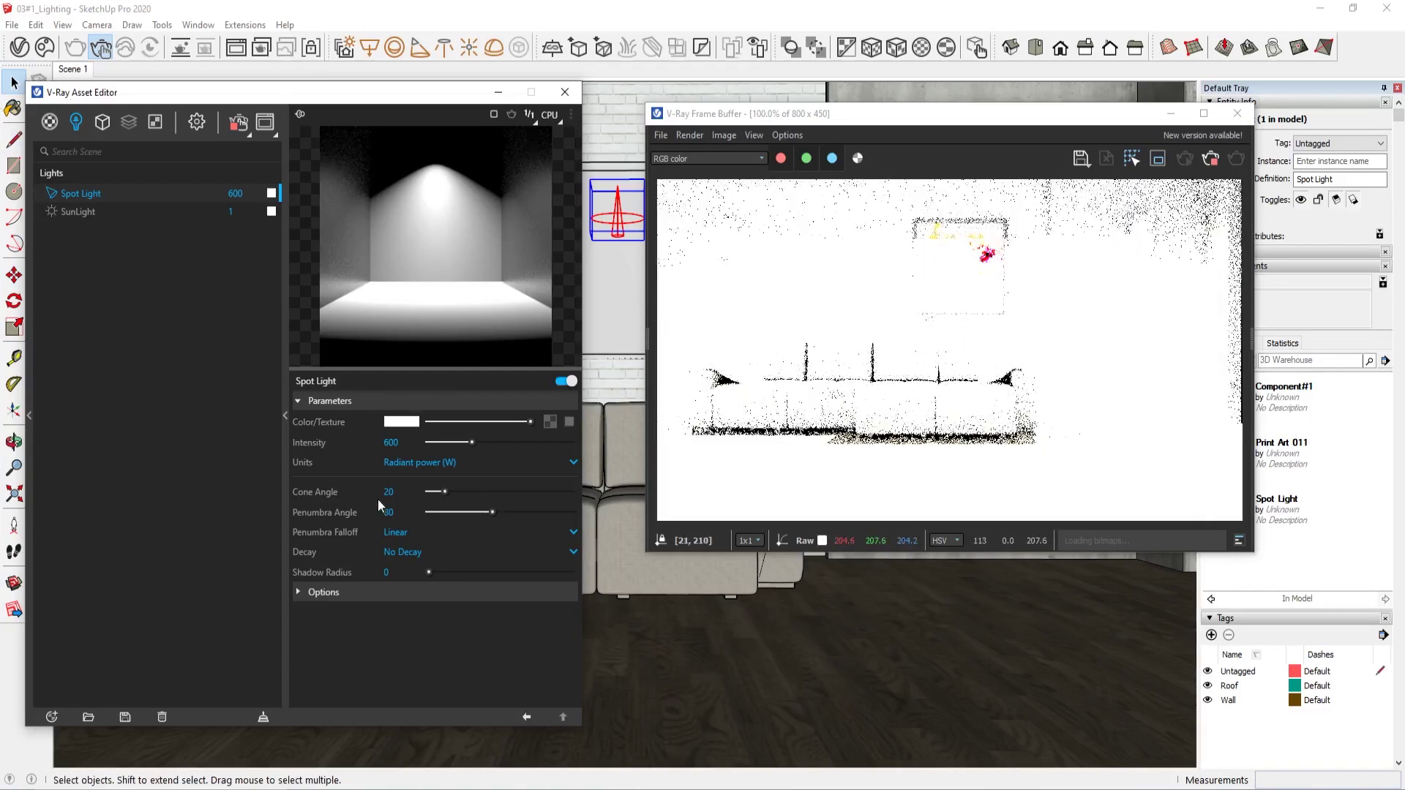
click(419, 554)
click(406, 593)
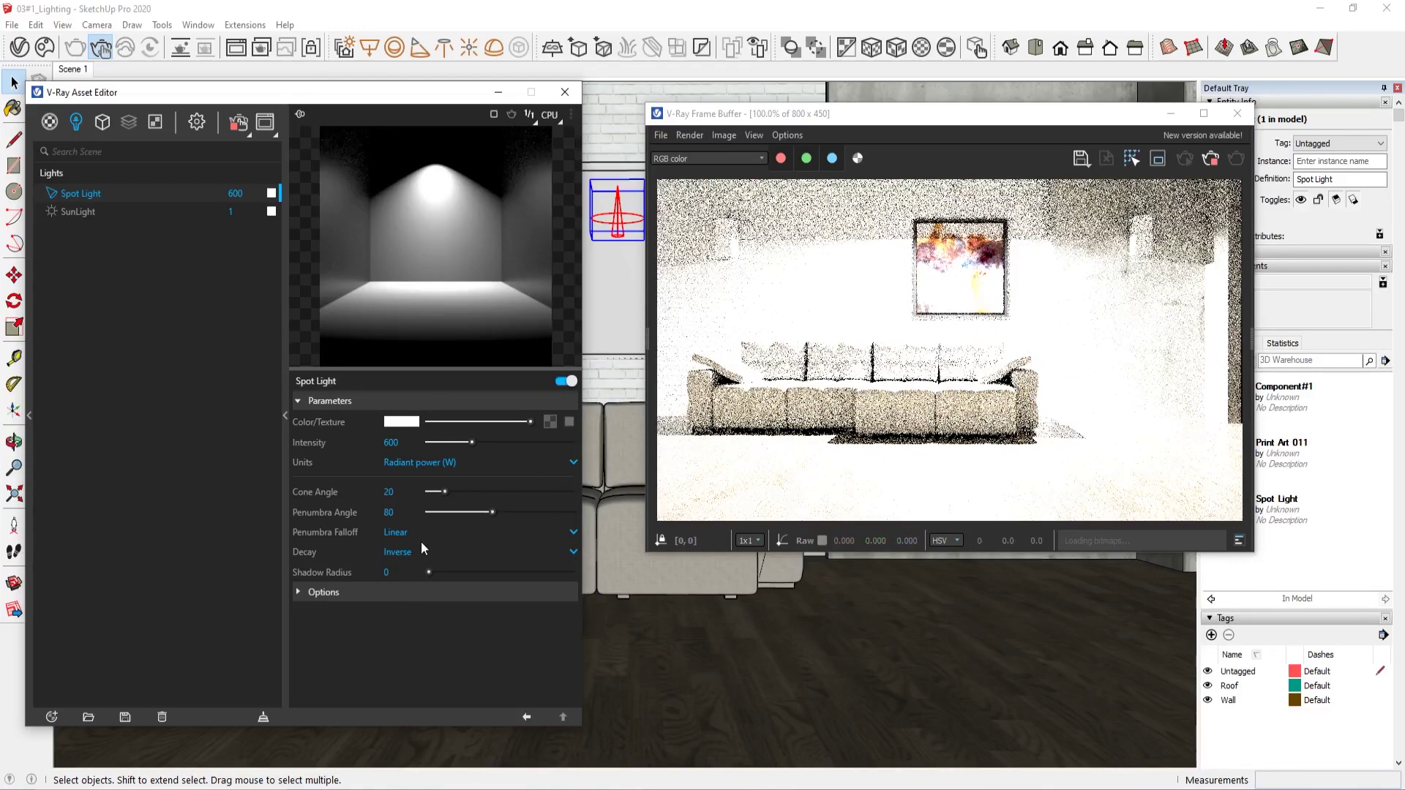
- Try Lumens units, then restore Inverse Square decay and Radiant power (W)
click(410, 464)
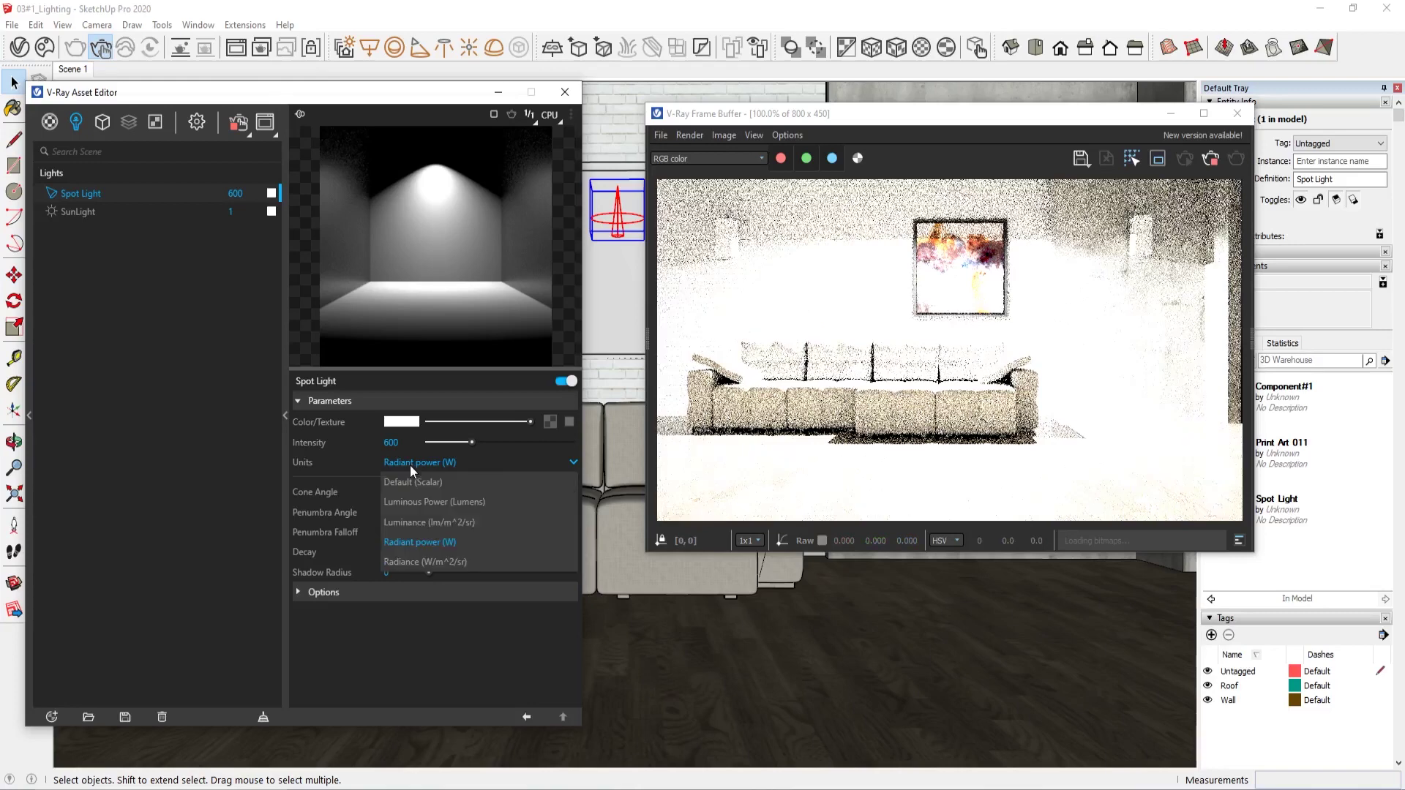
click(462, 505)
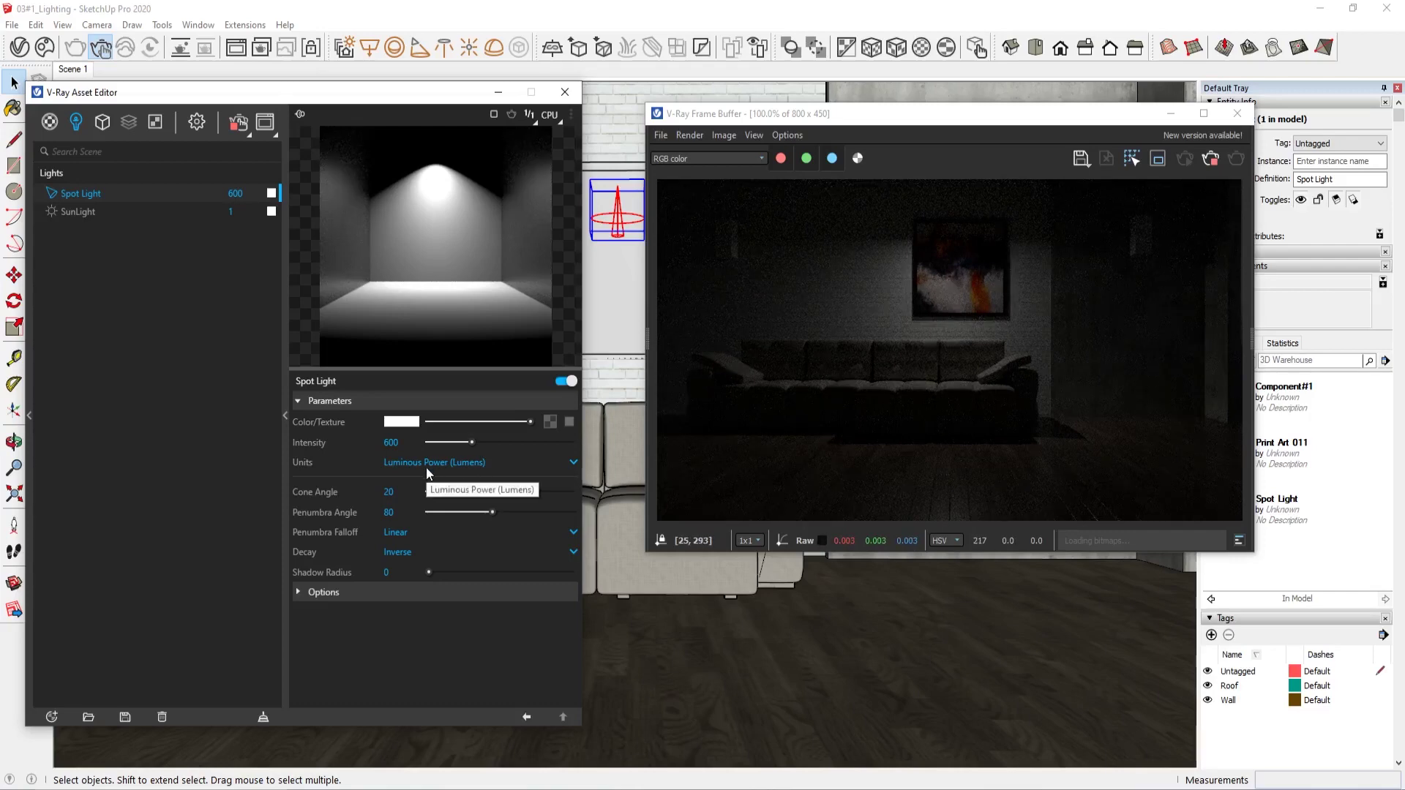
click(408, 553)
click(415, 613)
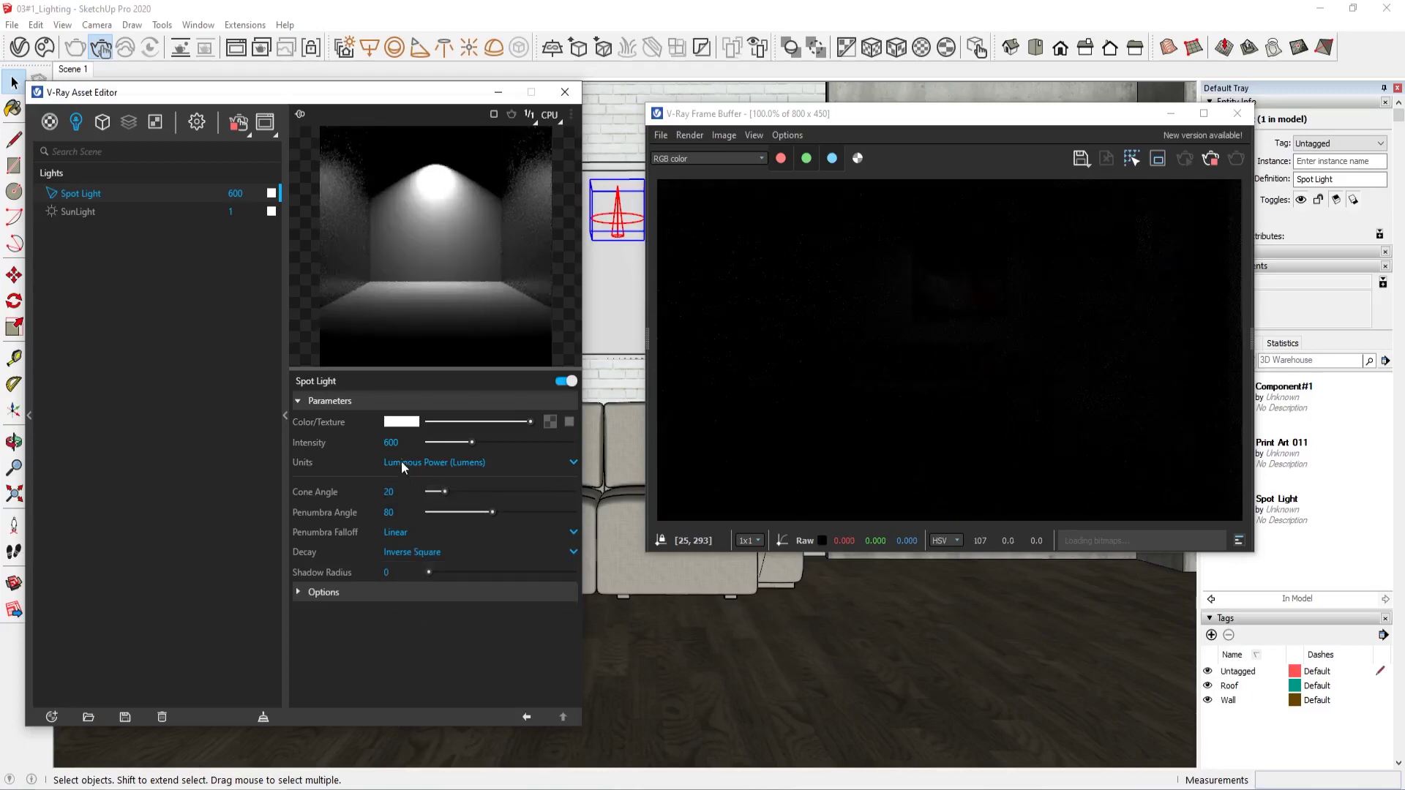
click(401, 461)
click(420, 537)
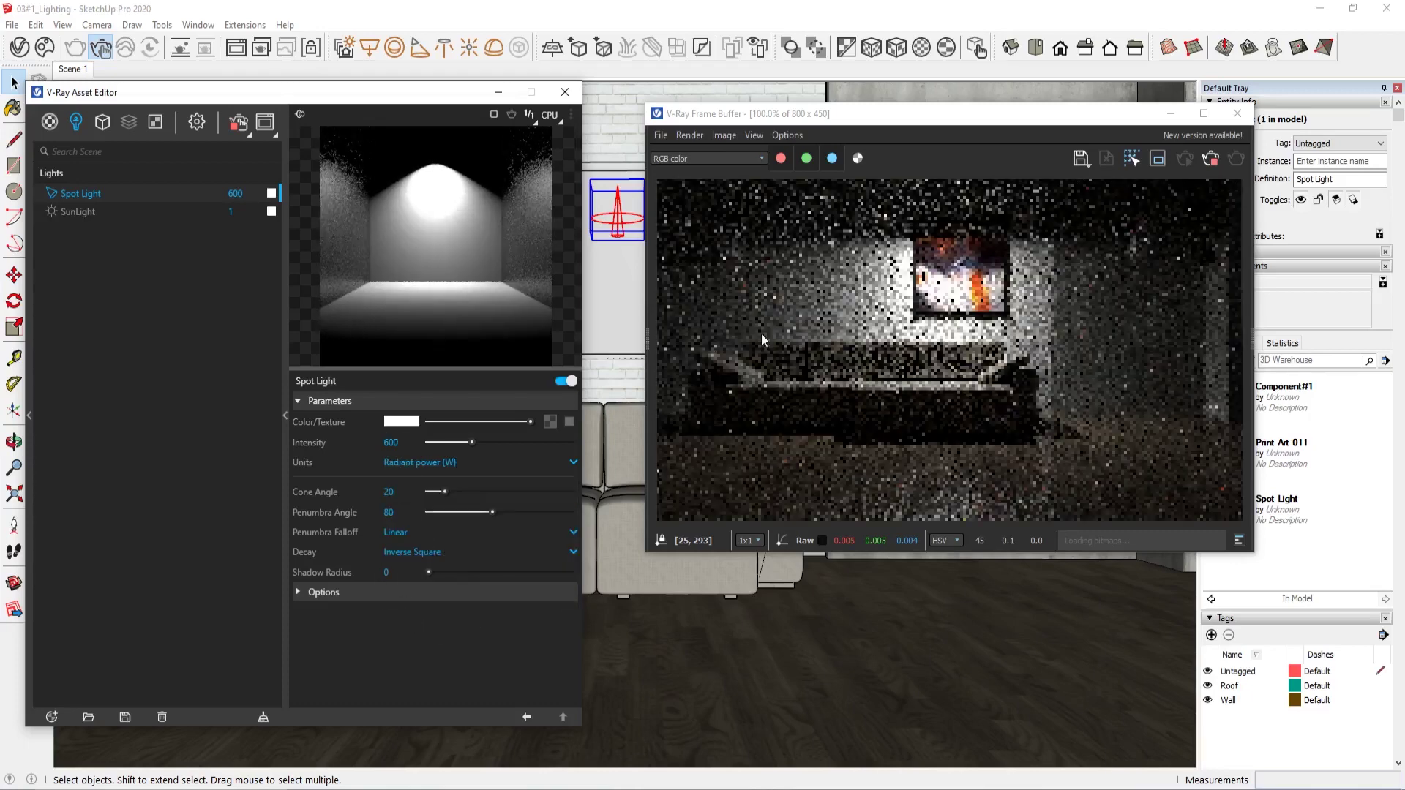
click(411, 571)
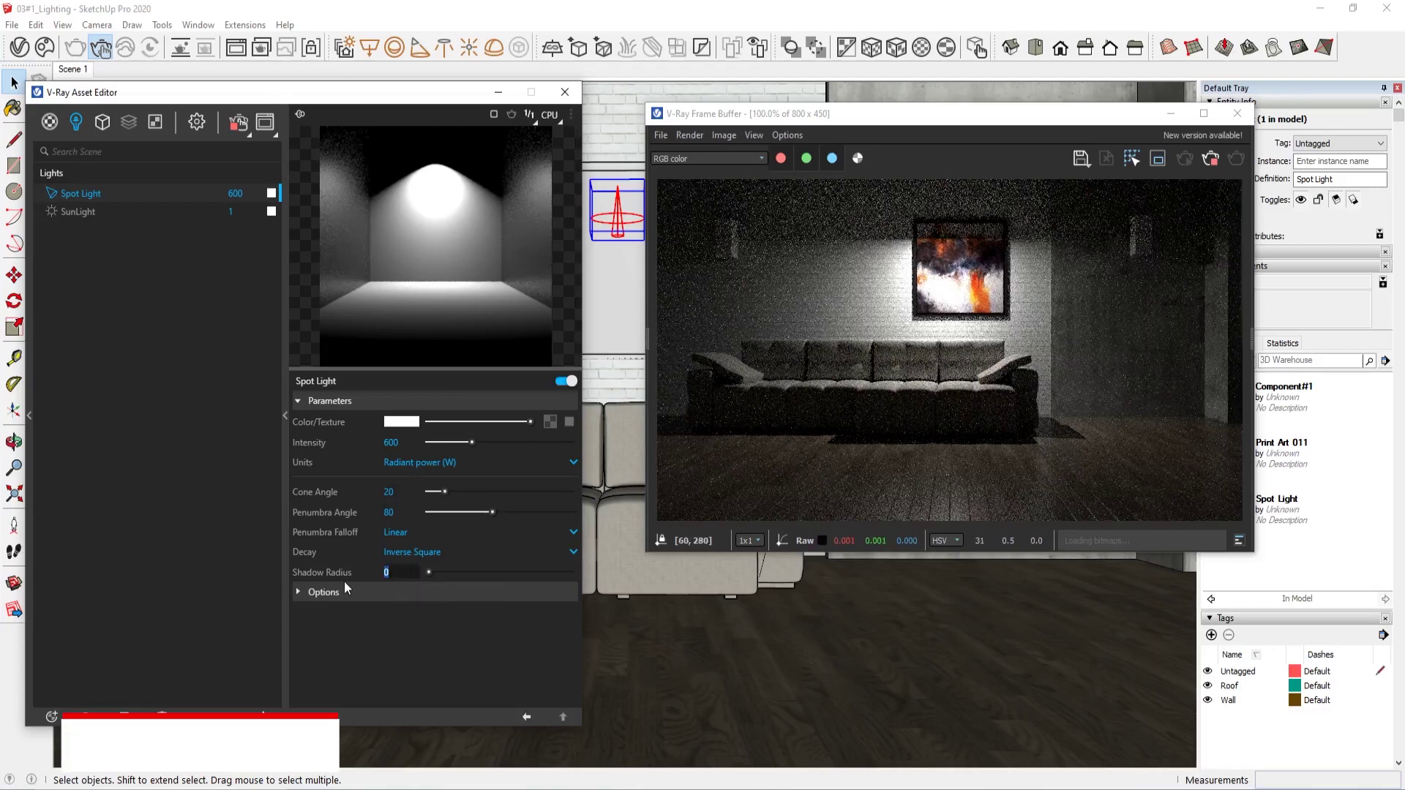
- Set shadow radius to 5 and render only a floor region right of the sofa
text(5)
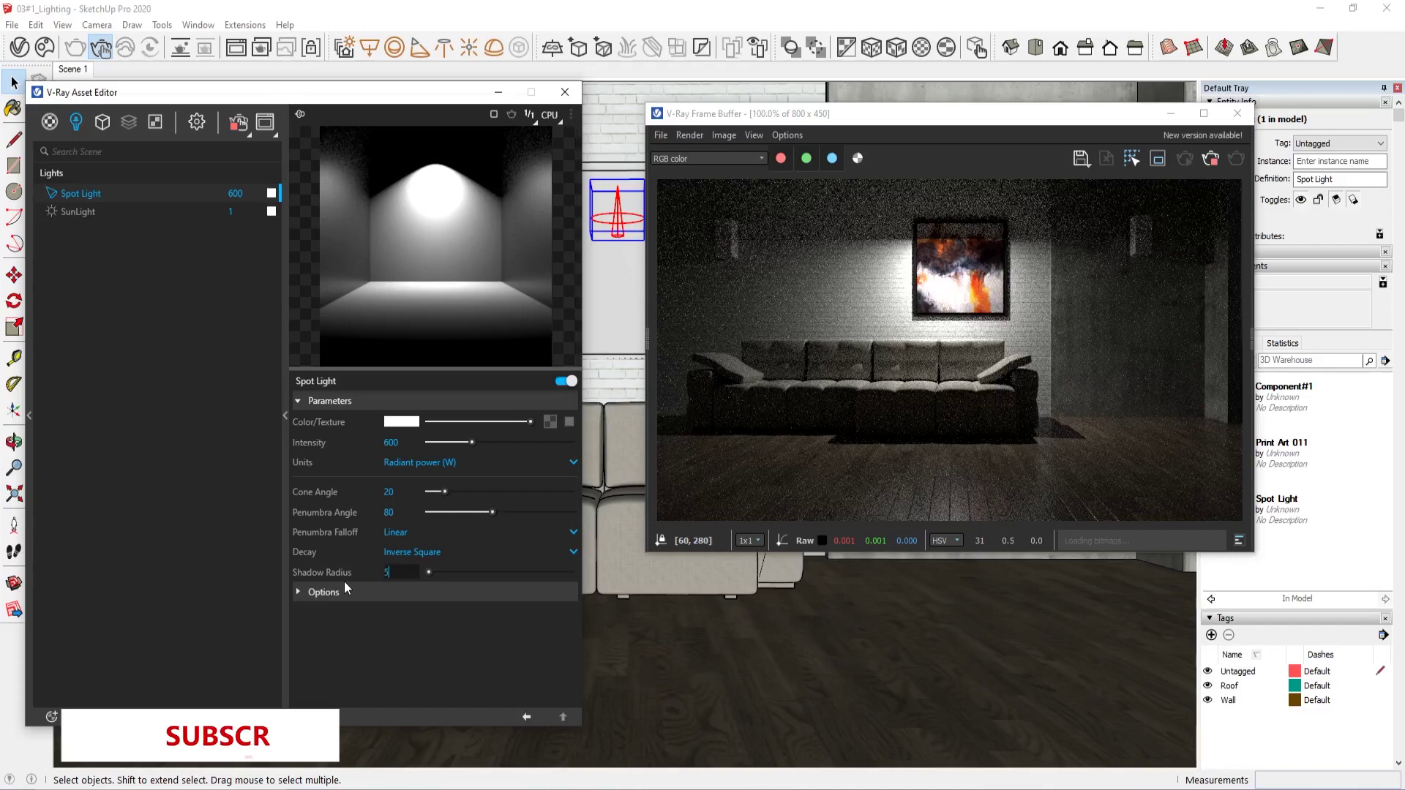
key(Return)
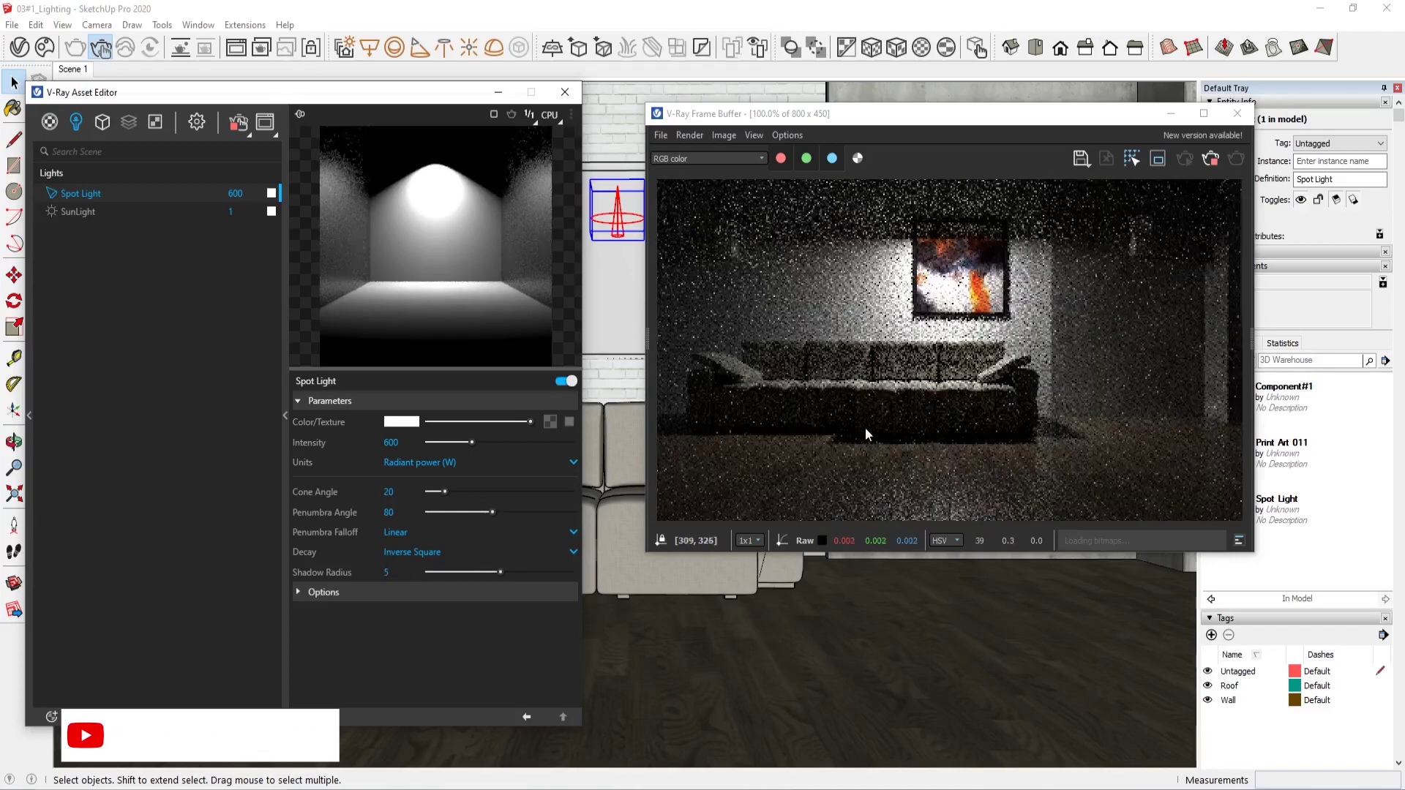
click(1157, 159)
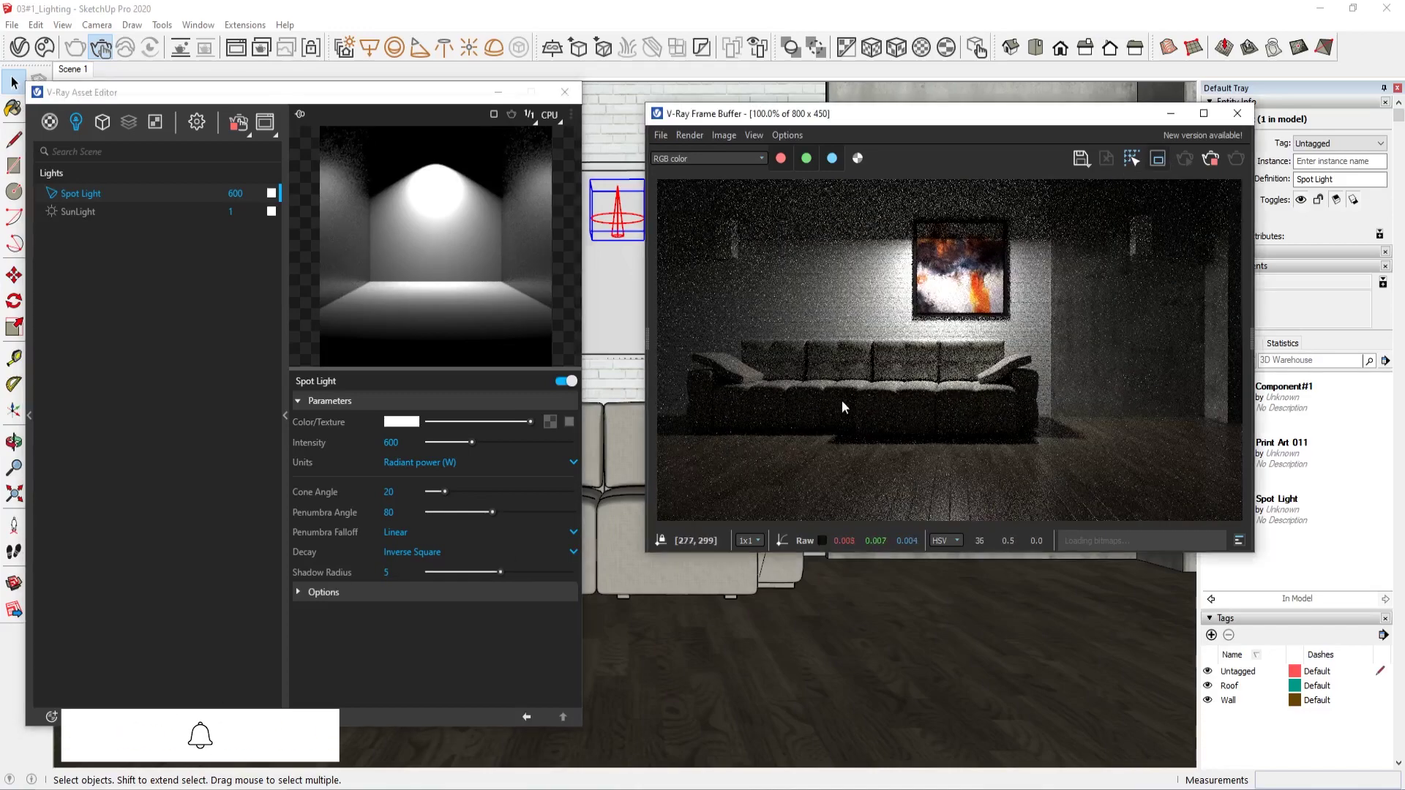
mouse_move(834, 401)
mouse_down()
mouse_move(900, 456)
mouse_move(1053, 429)
mouse_up()
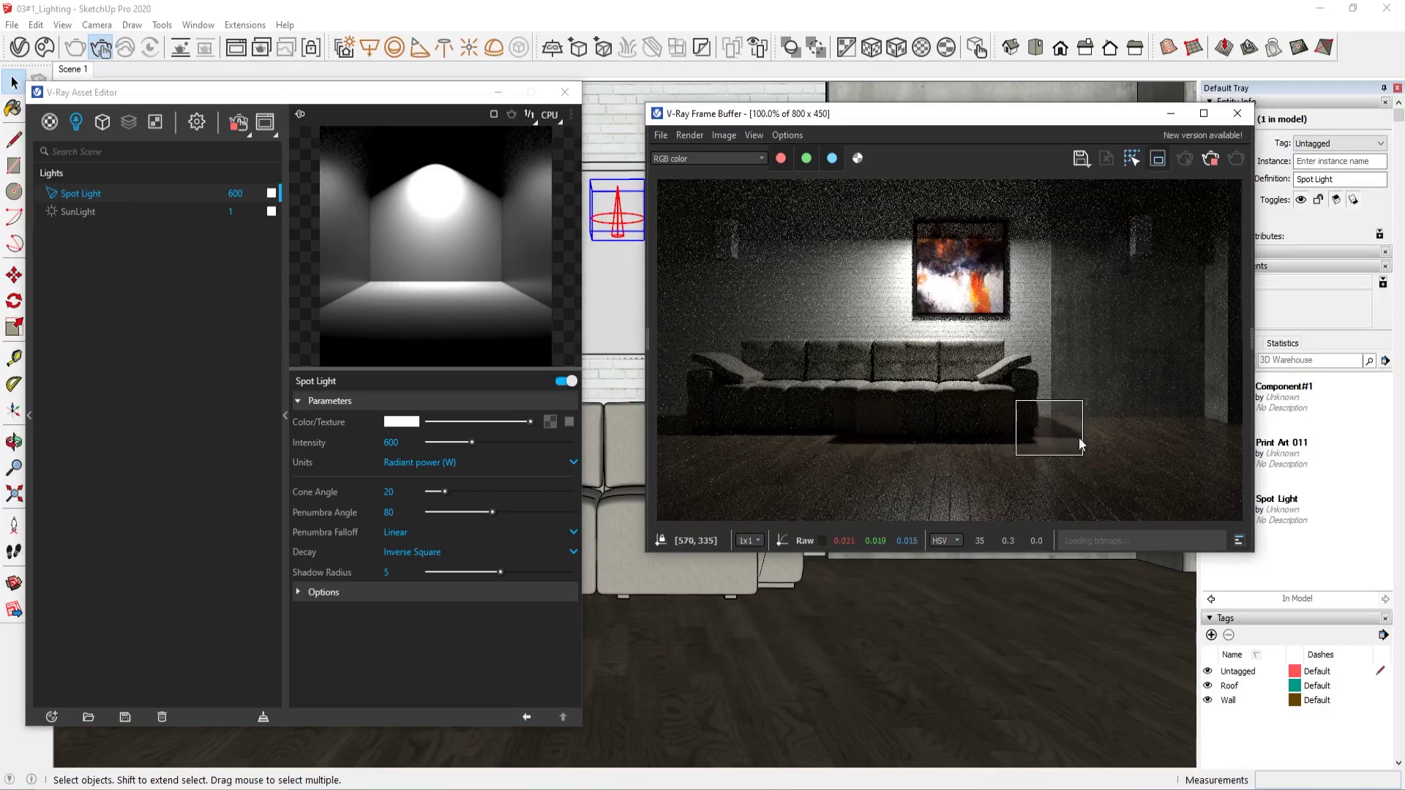
- Try shadow radius values 10 and 40, then reset it to 0
click(401, 573)
text(1)
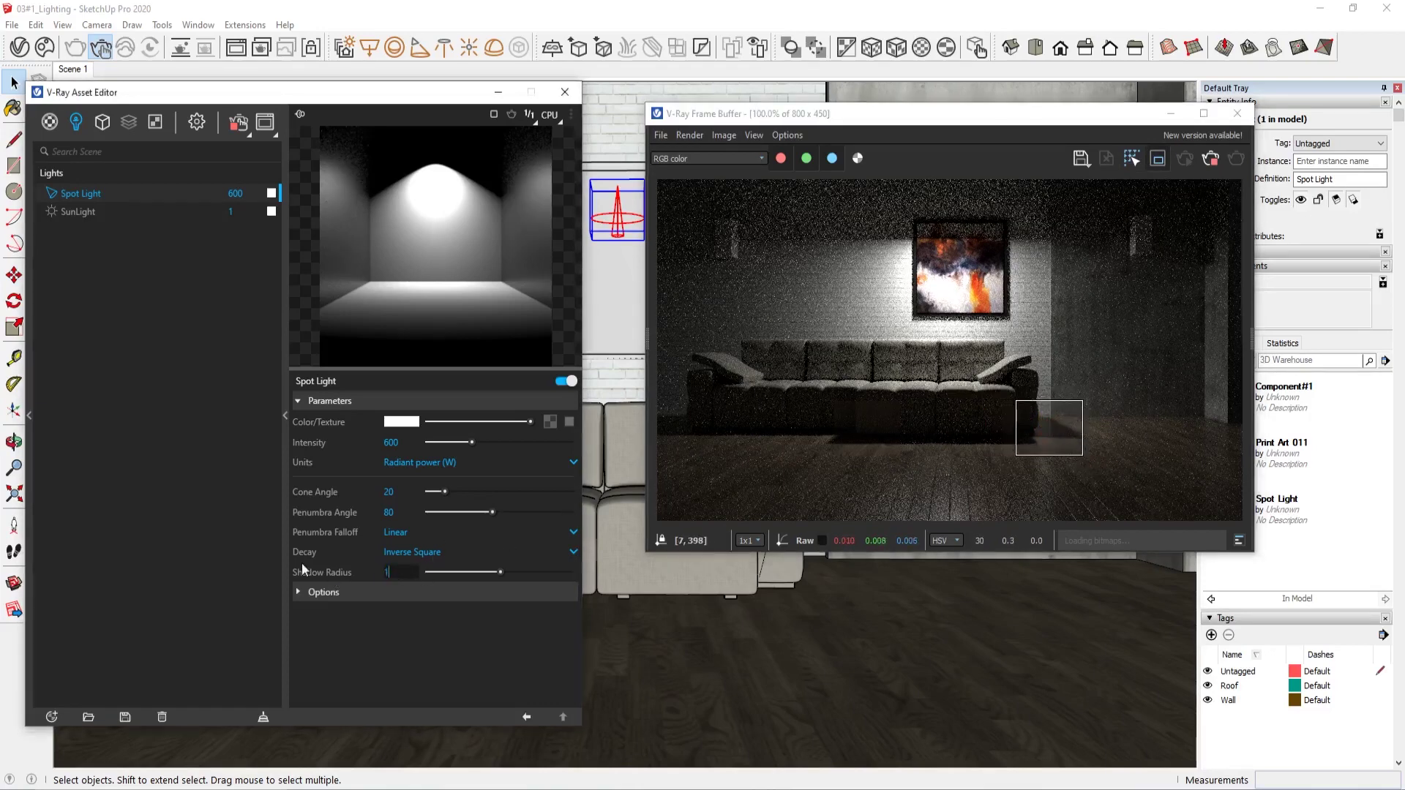
text(0)
key(Return)
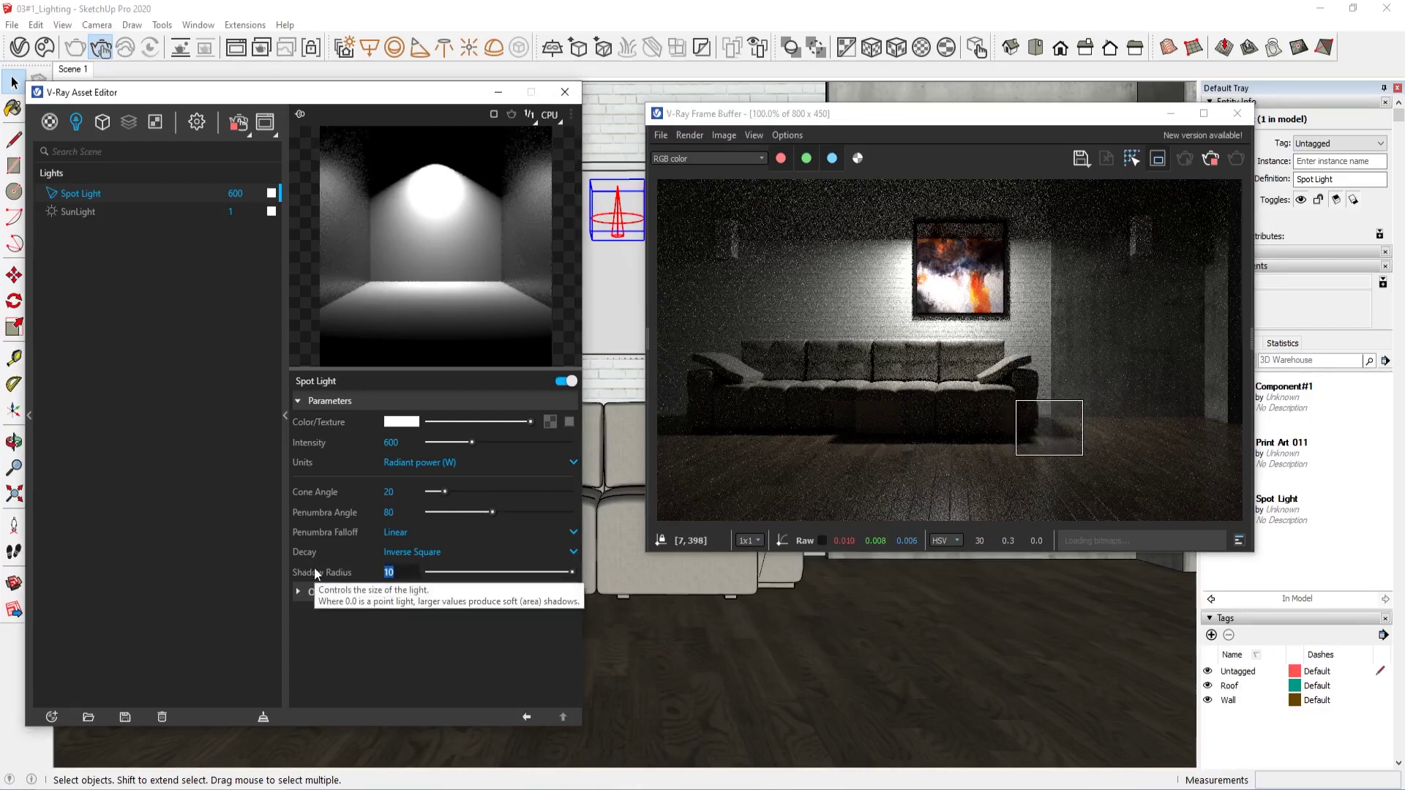
text(40)
key(Return)
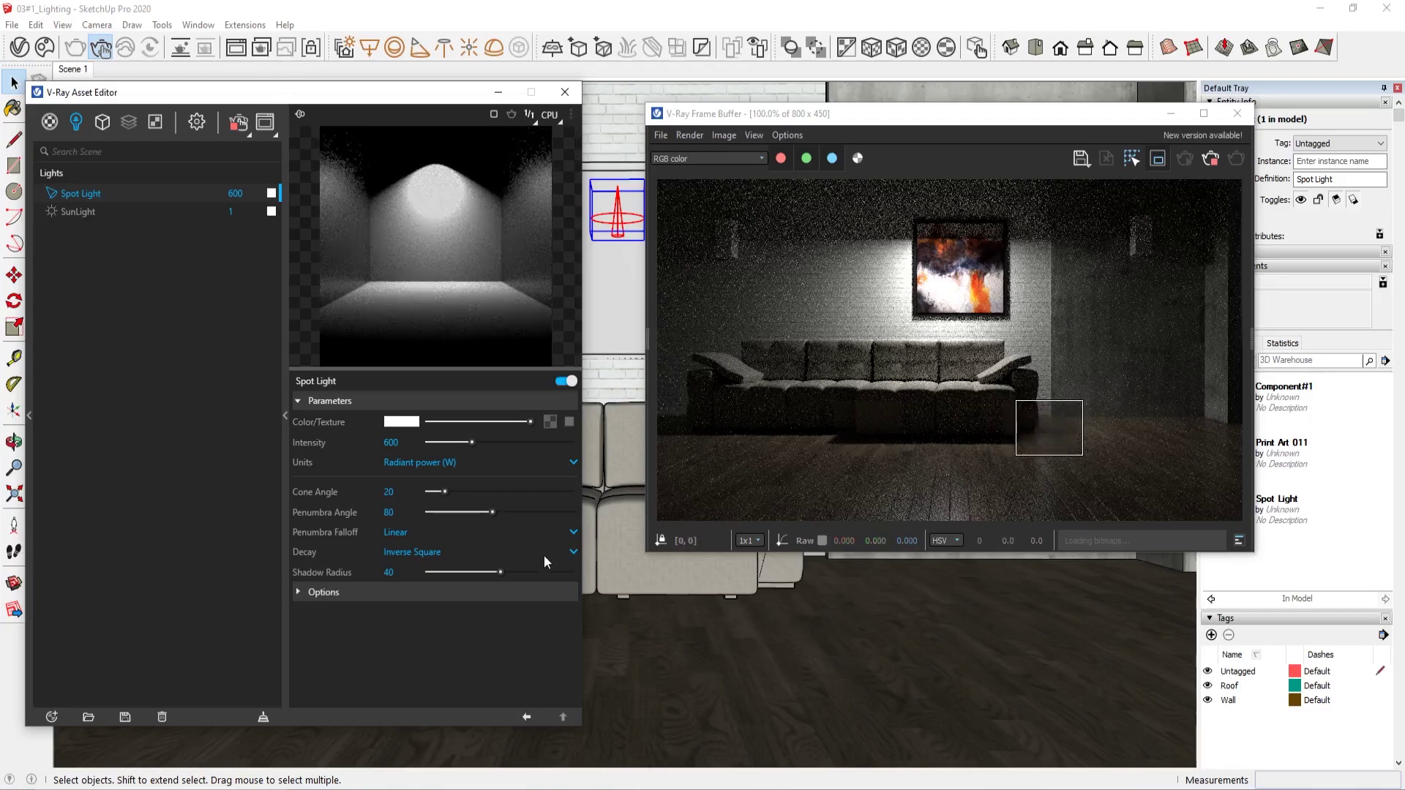
text(0)
key(Return)
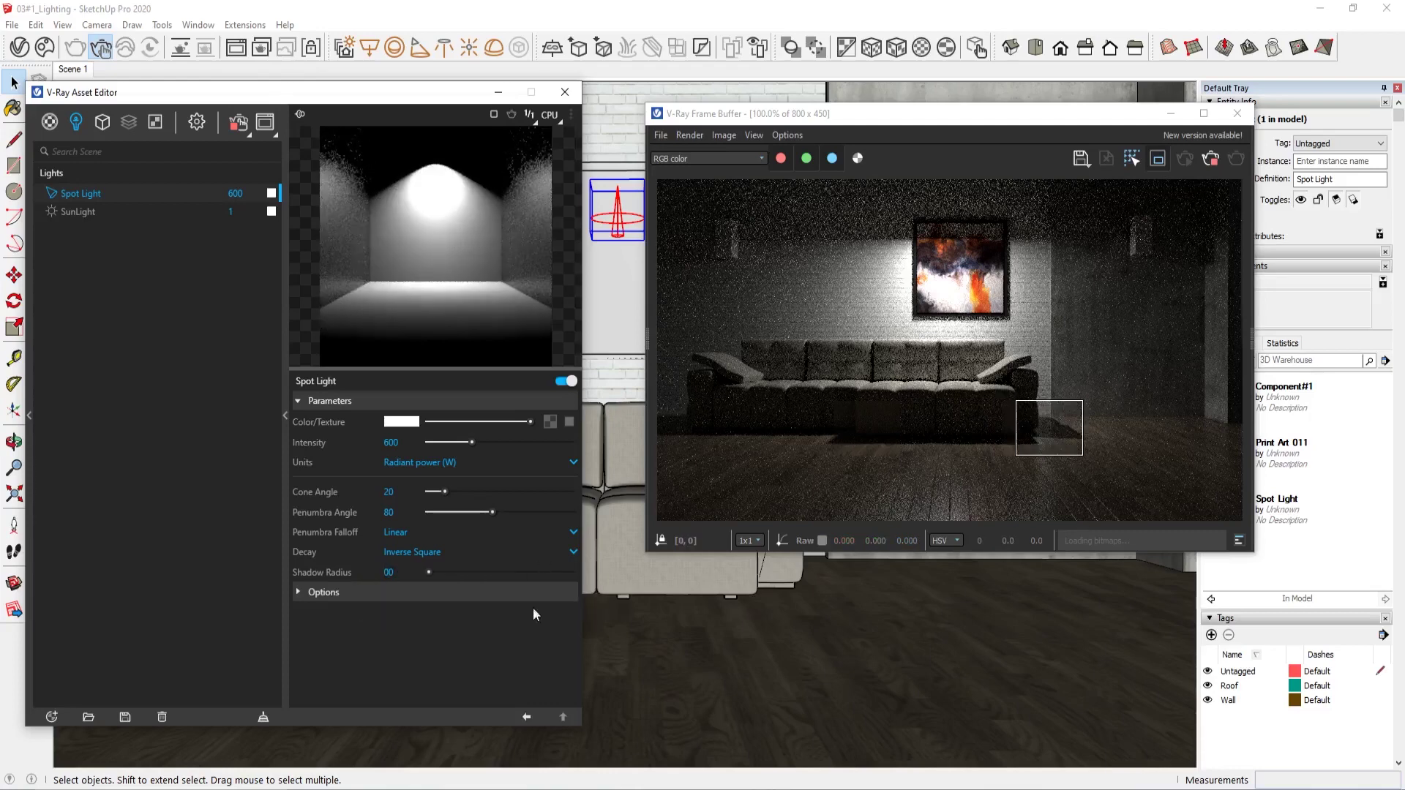
- Delete the Spot Light from the Asset Editor's lights list
click(191, 381)
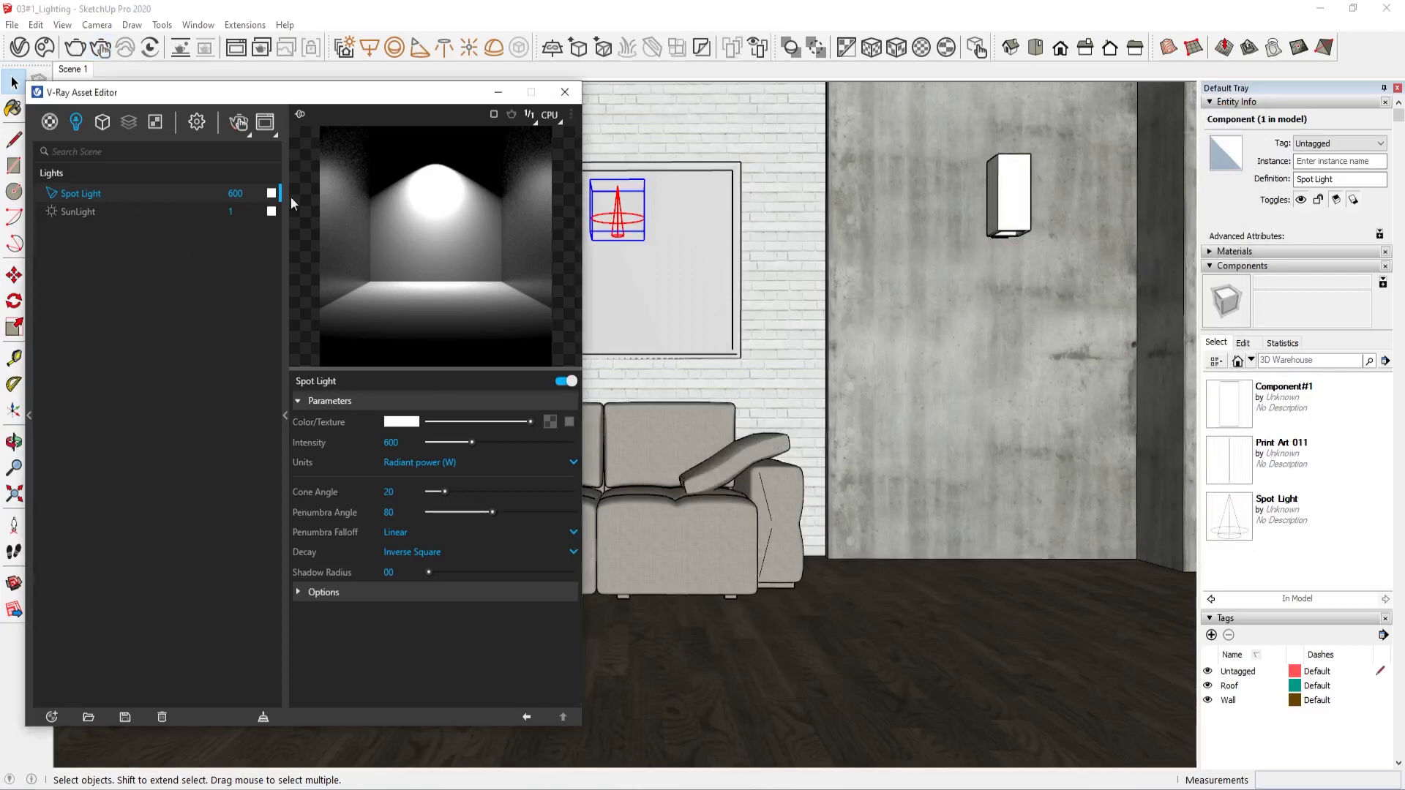
right_click(162, 191)
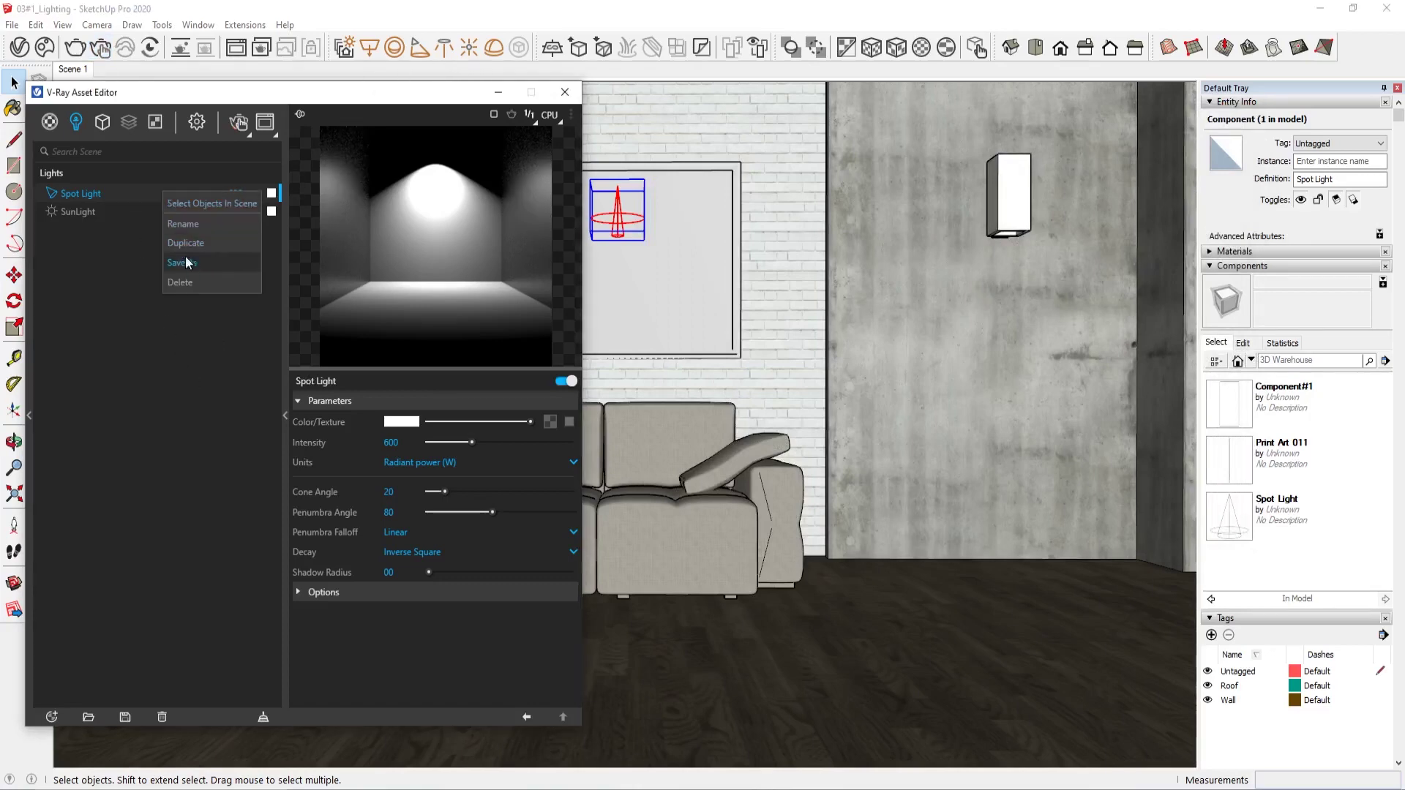
click(210, 283)
click(740, 407)
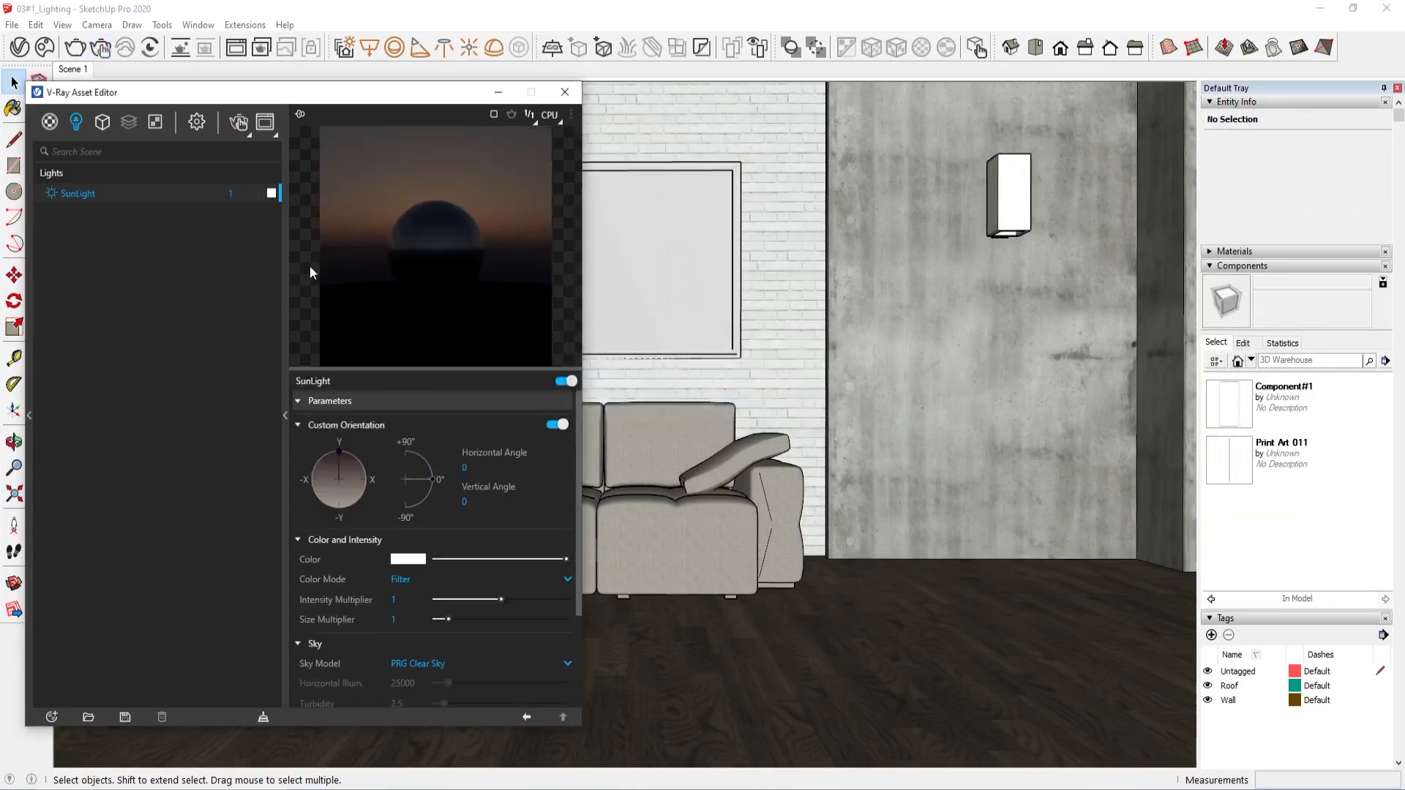
click(286, 212)
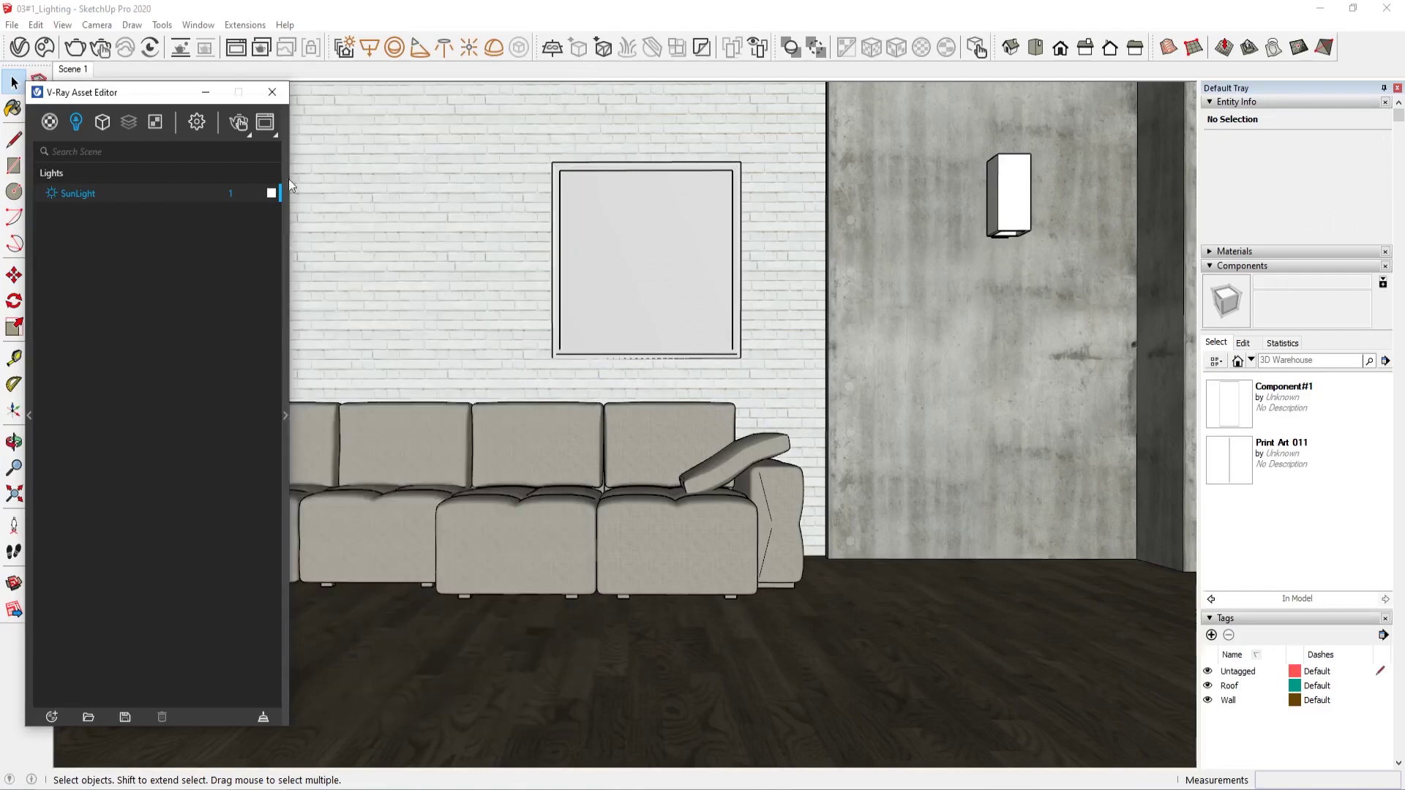
- Place an IES light using the 2.IES profile on the concrete wall
click(441, 51)
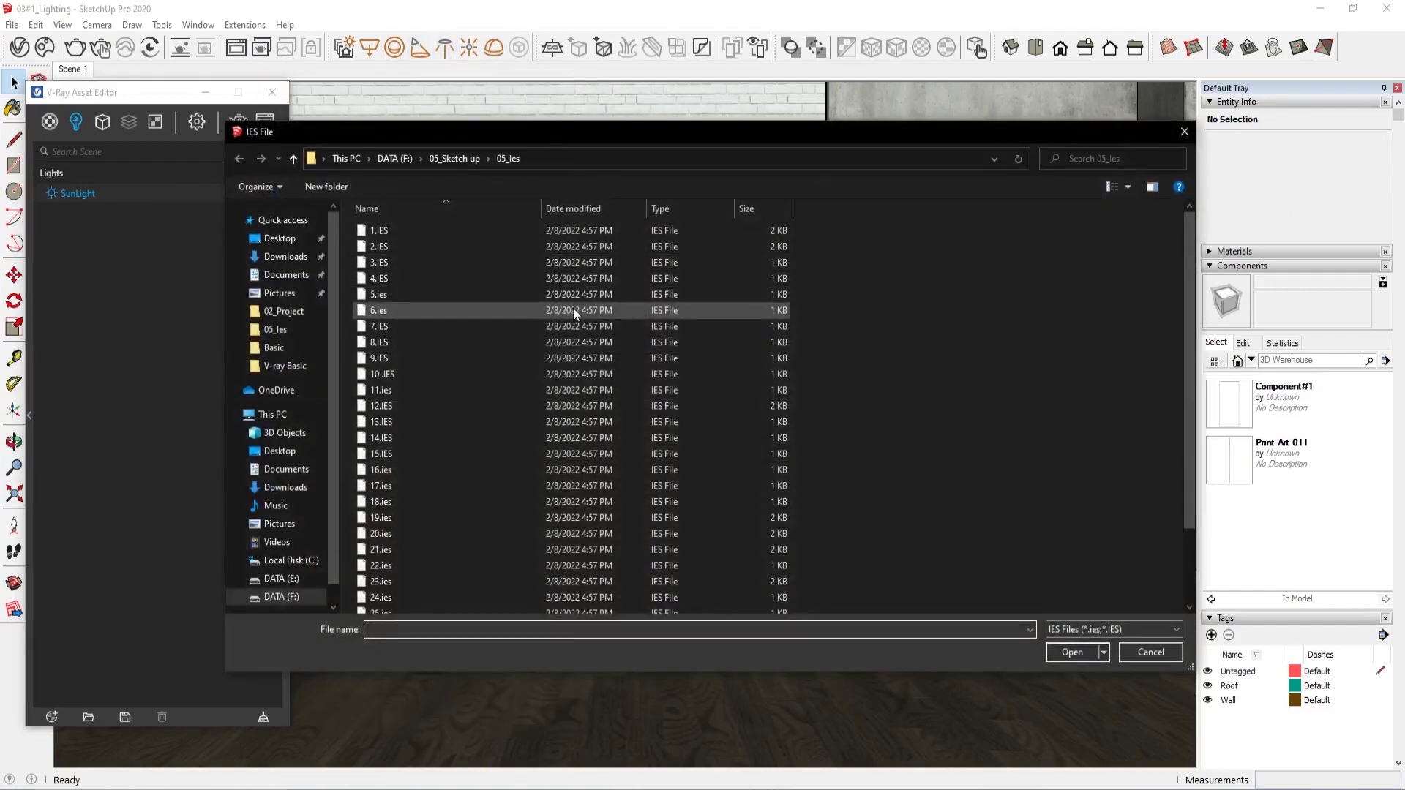
click(447, 246)
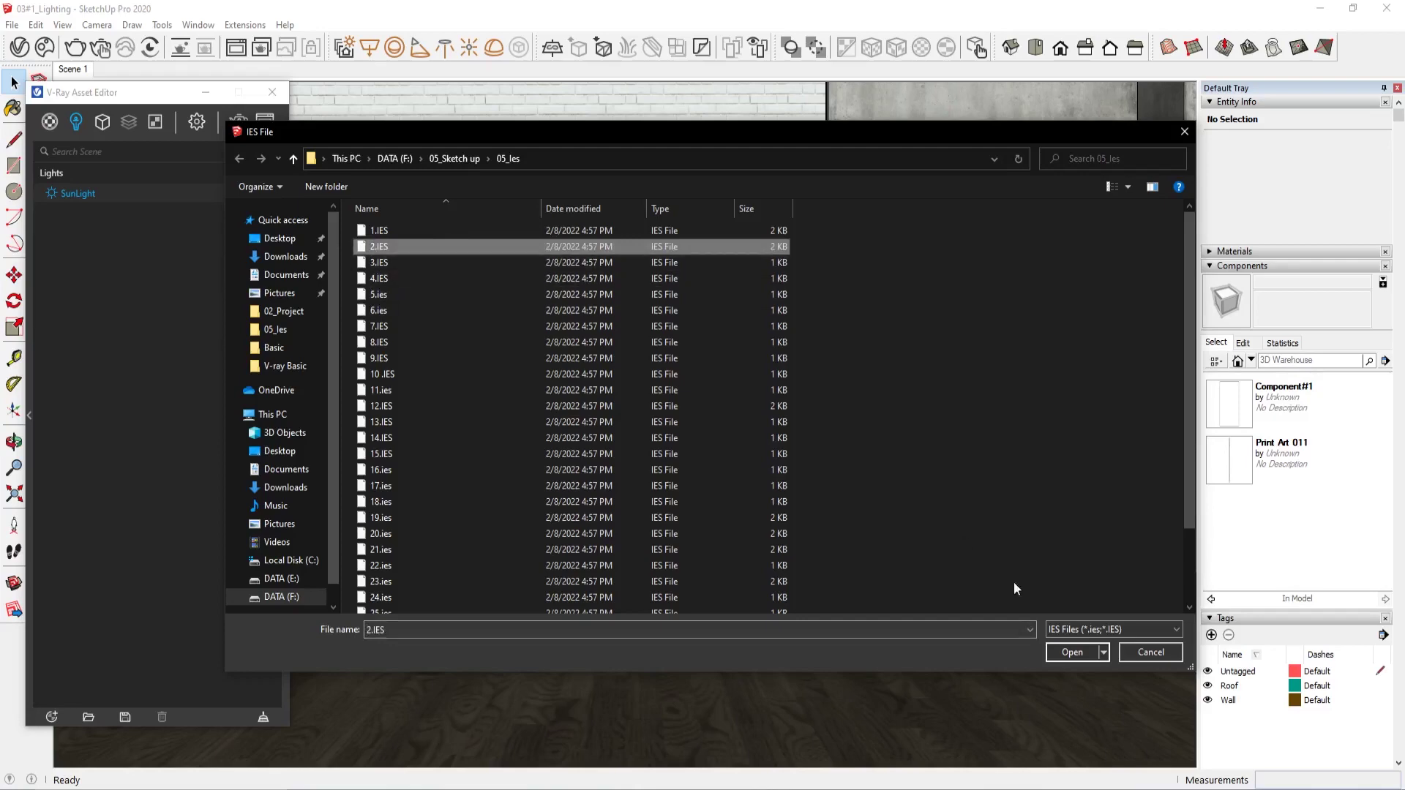
click(1069, 650)
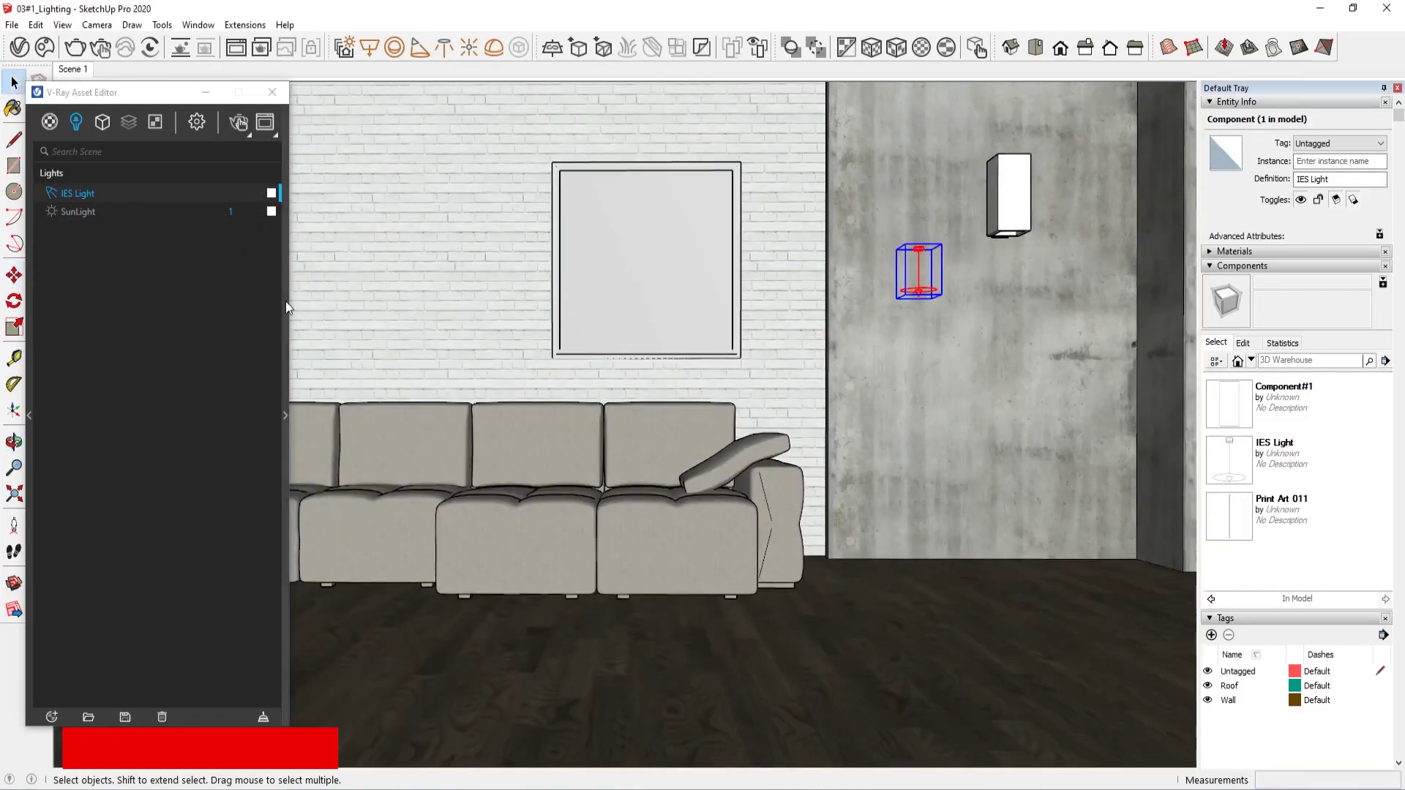
- Enable custom intensity on the IES light and set it to 20000
click(285, 301)
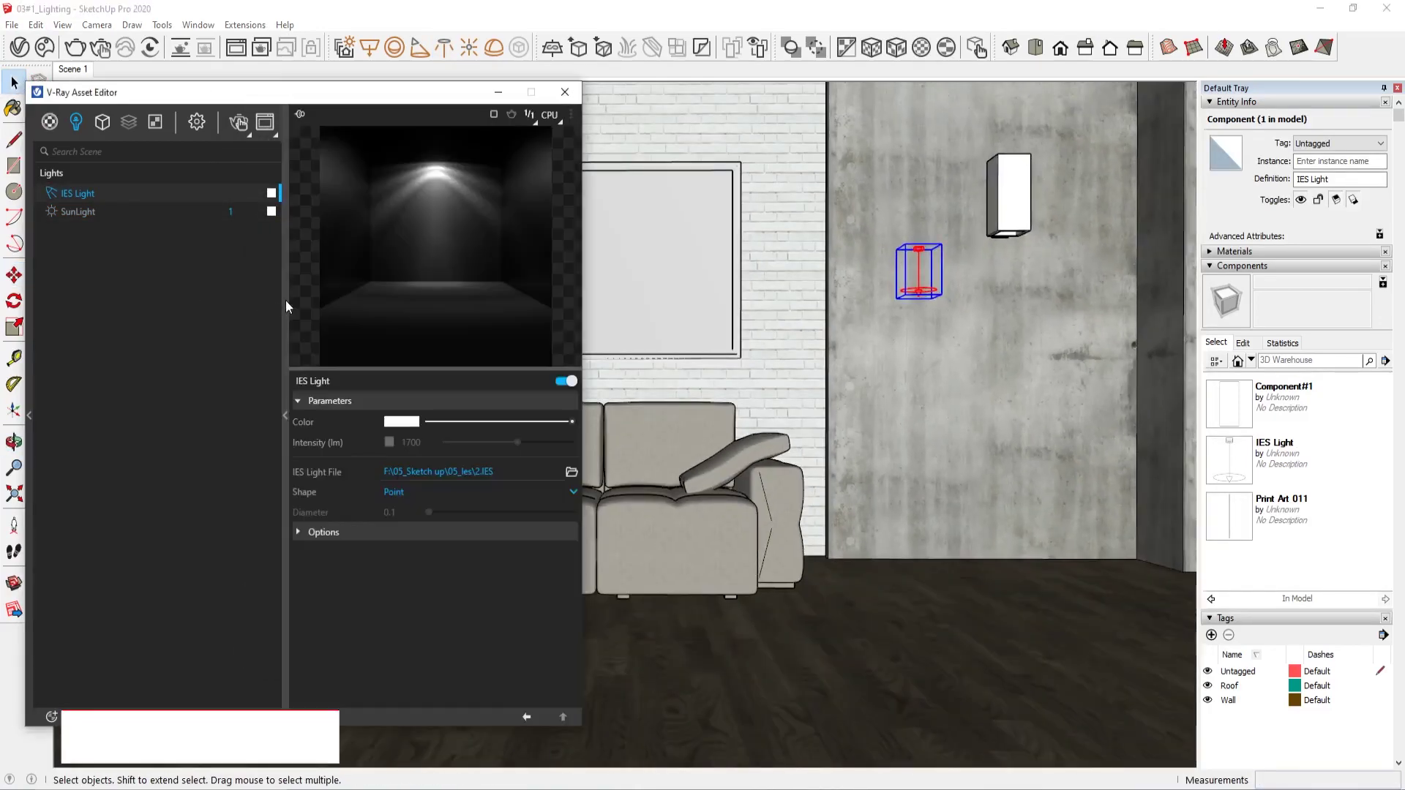
click(389, 441)
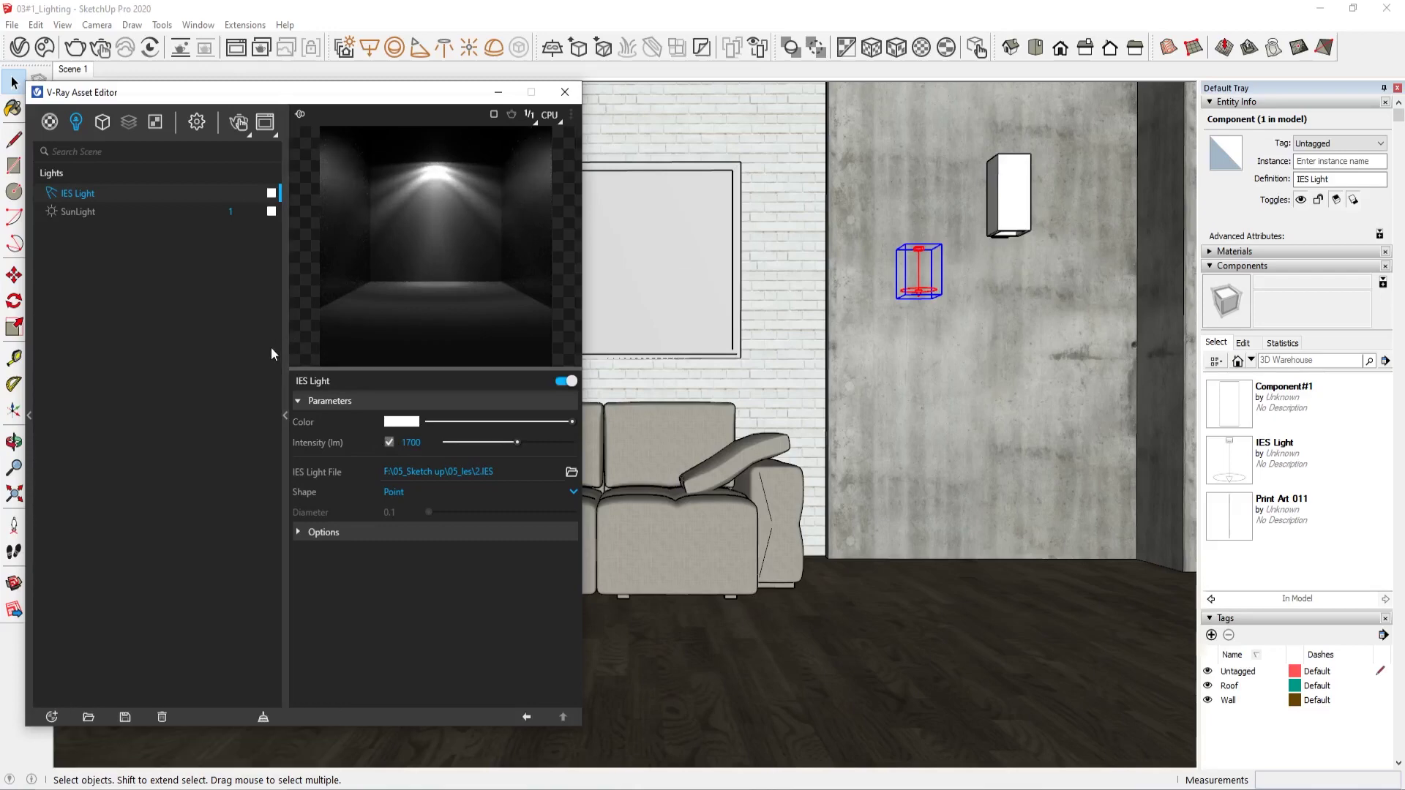
click(411, 442)
text(2)
text(0000)
key(Return)
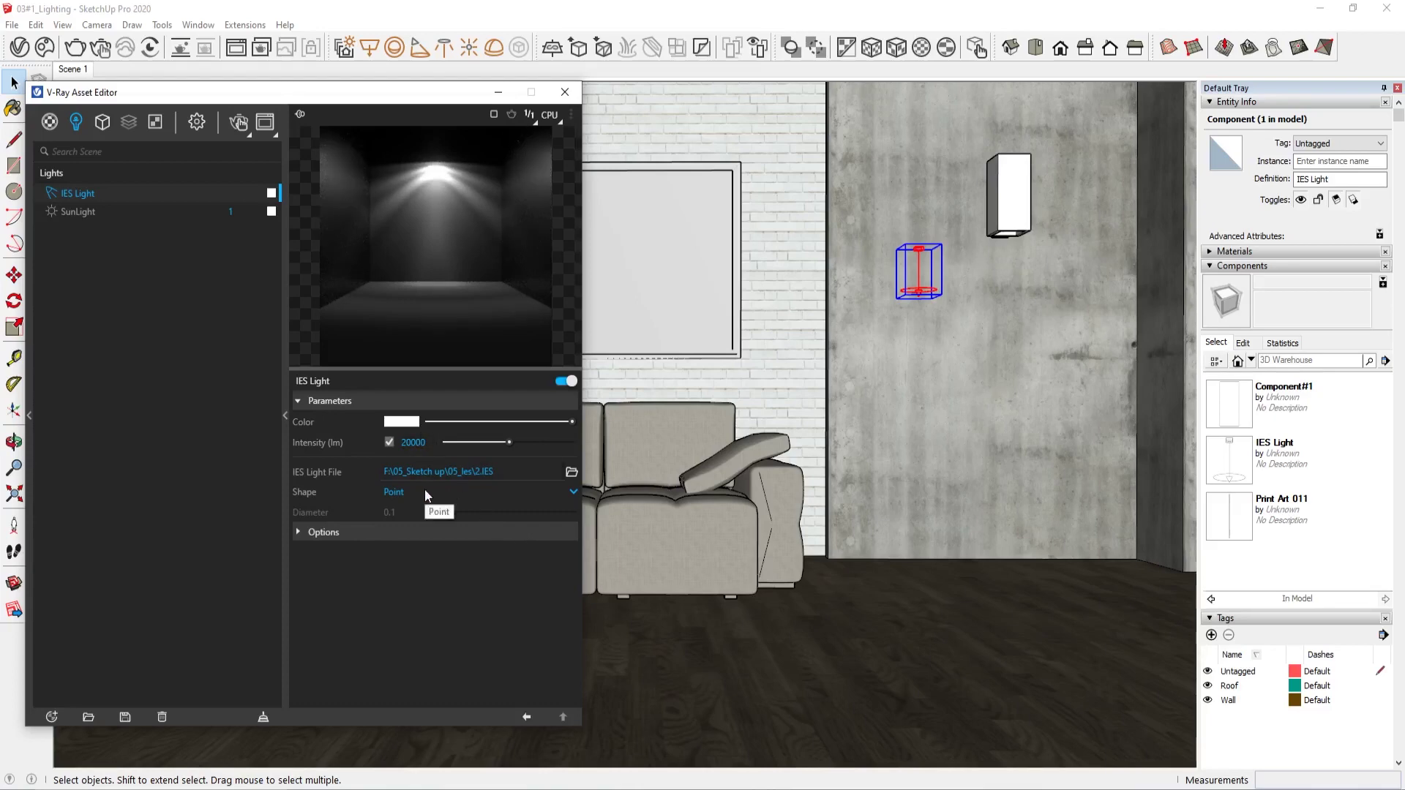
- Make the IES light red and browse the IES profile files
click(401, 430)
click(550, 371)
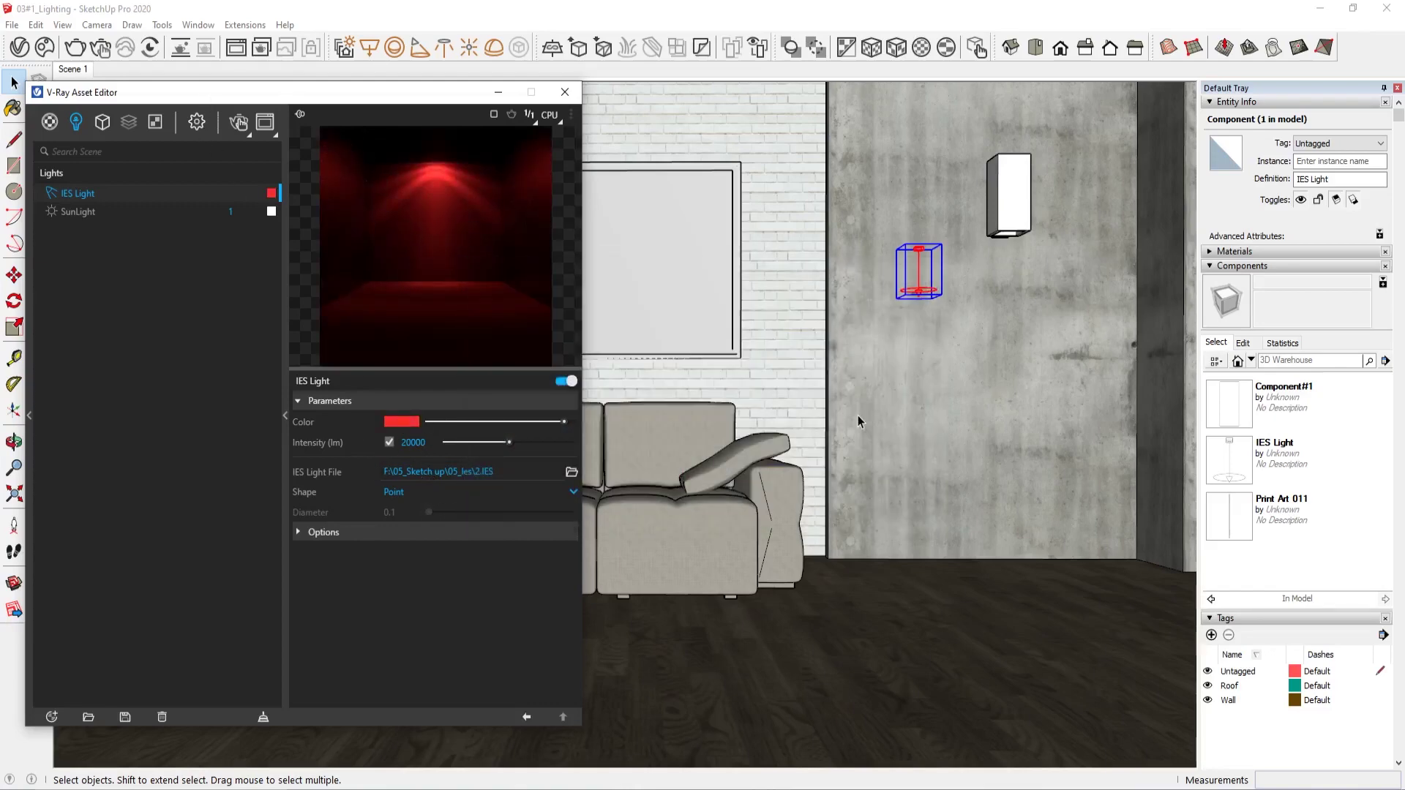
click(572, 473)
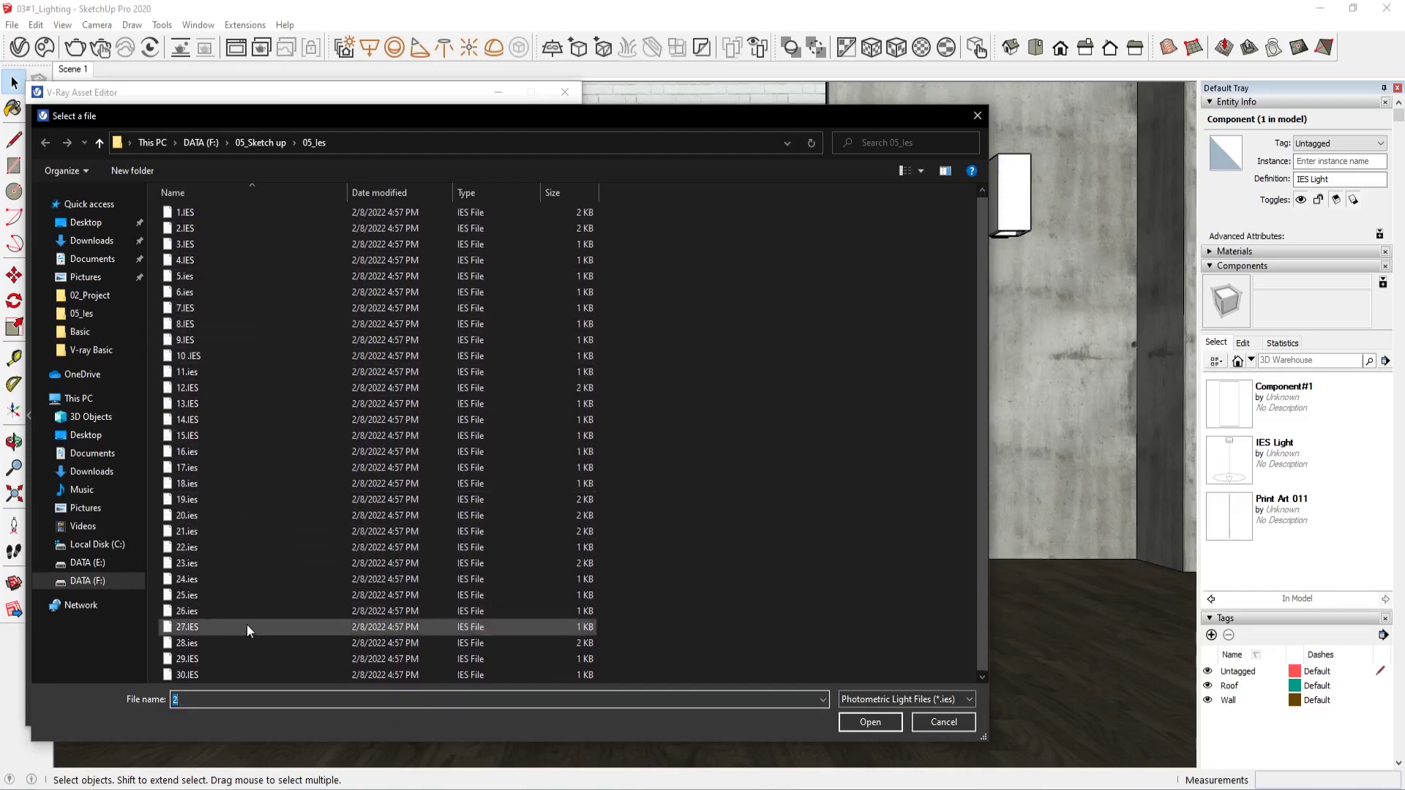
- Load the 21.ies profile into the IES light, then replace it with 1.IES
click(217, 528)
click(869, 724)
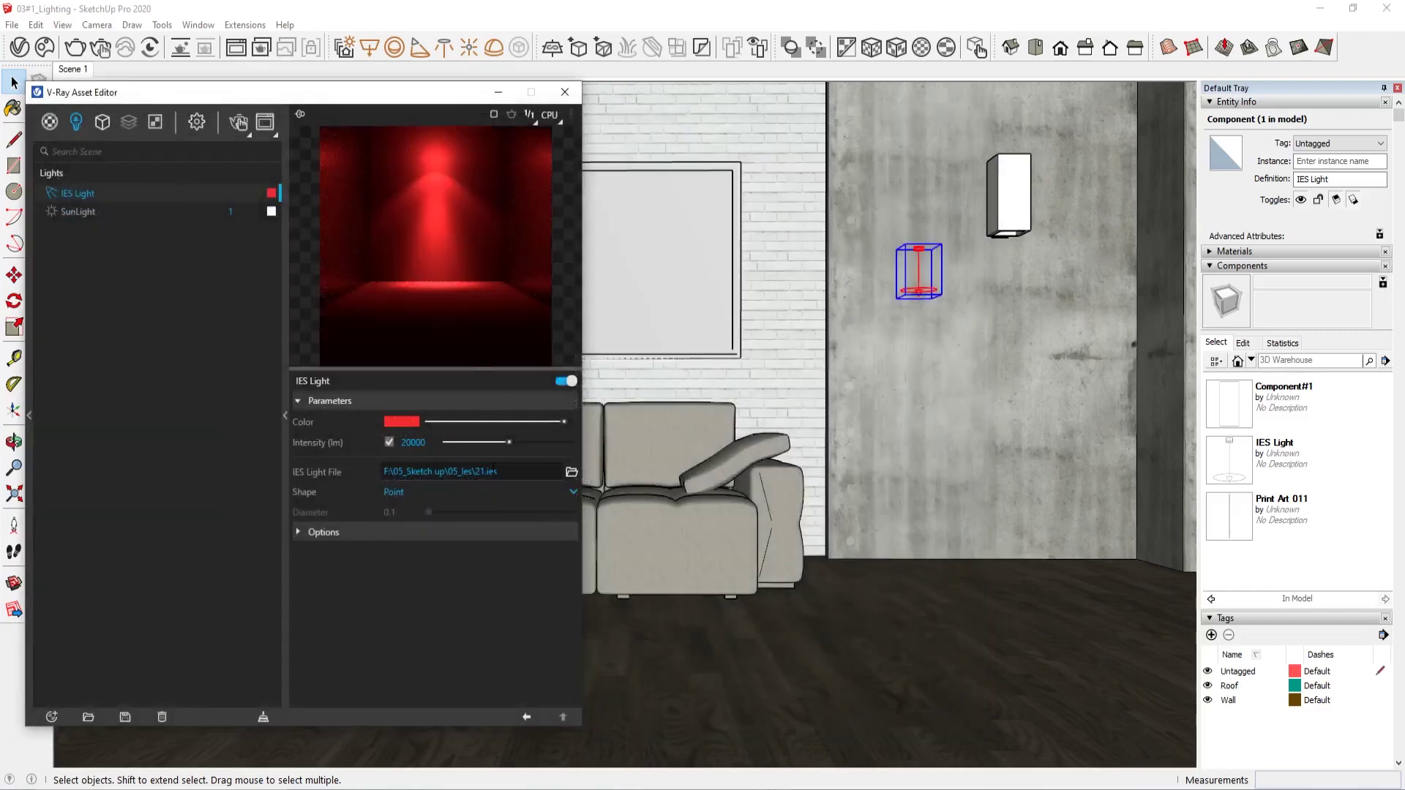
click(572, 472)
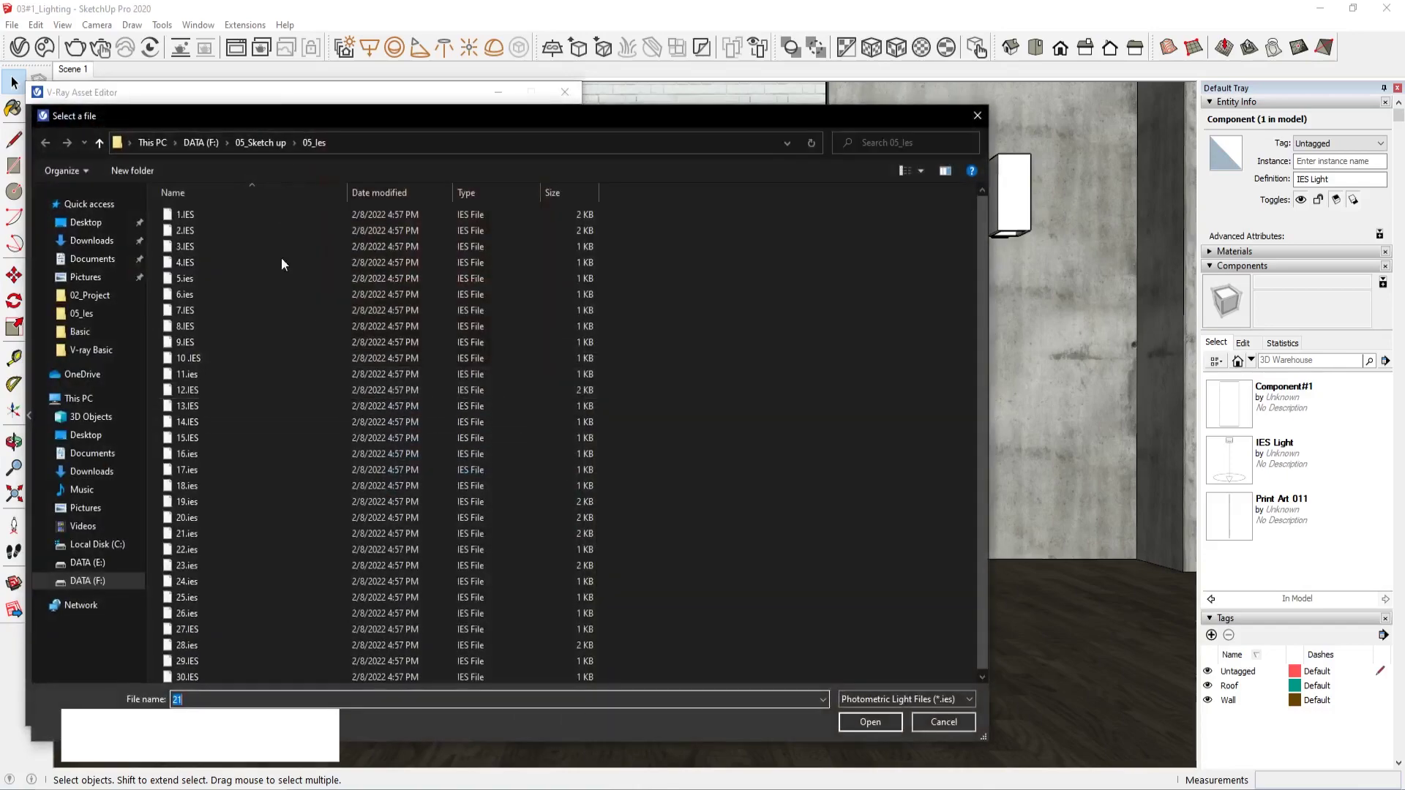
click(265, 217)
click(867, 723)
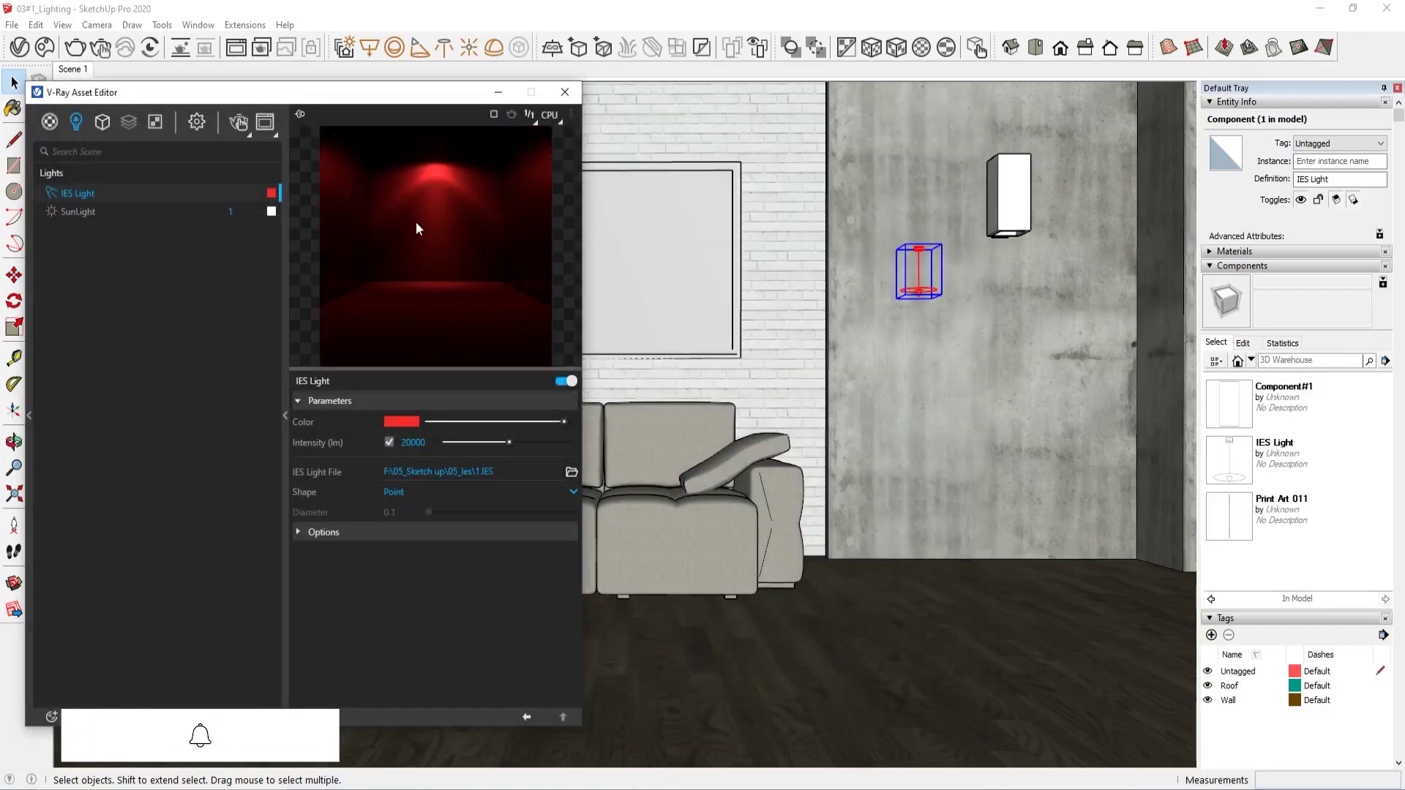
- Try different light shapes, settling on Circle with a diameter of 10
click(402, 493)
click(410, 551)
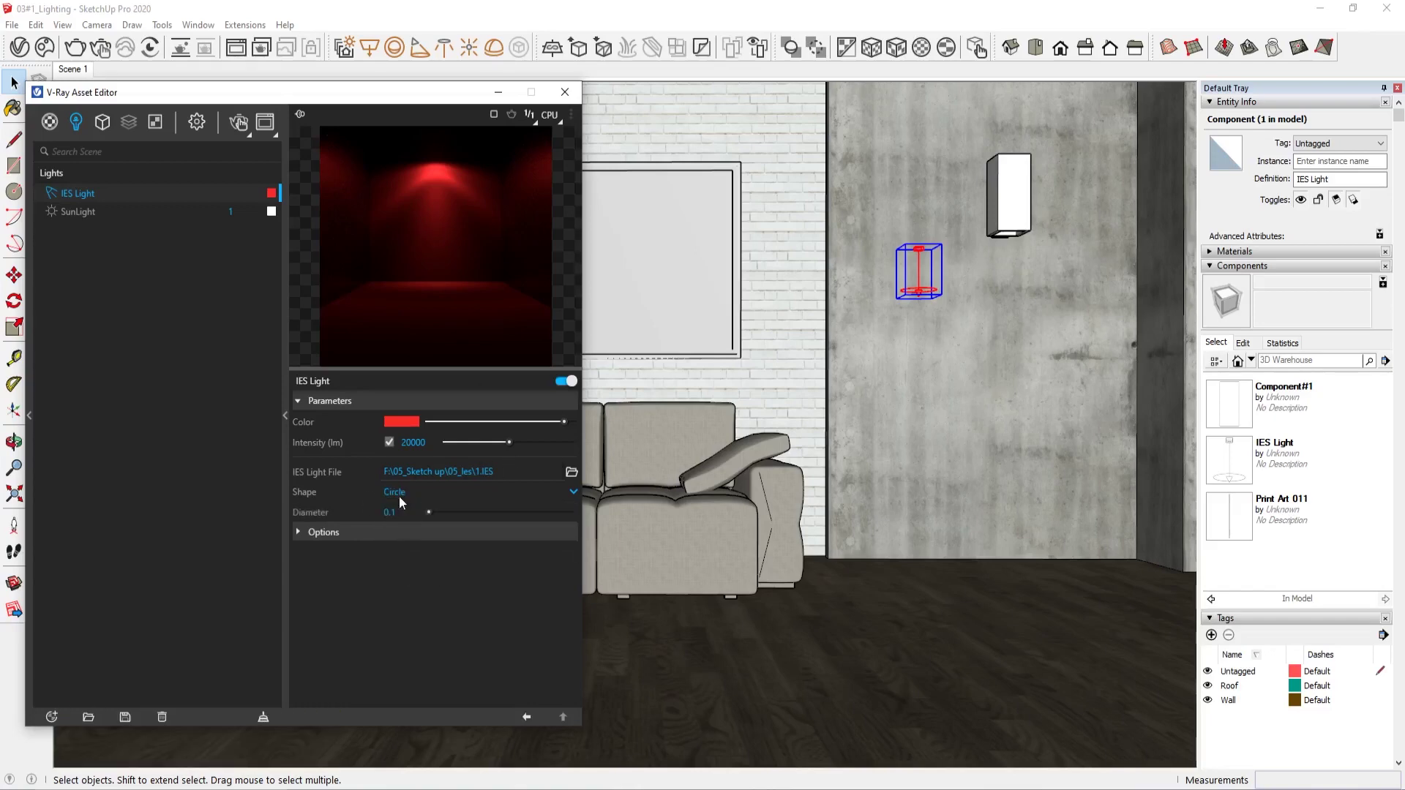
click(398, 496)
click(400, 494)
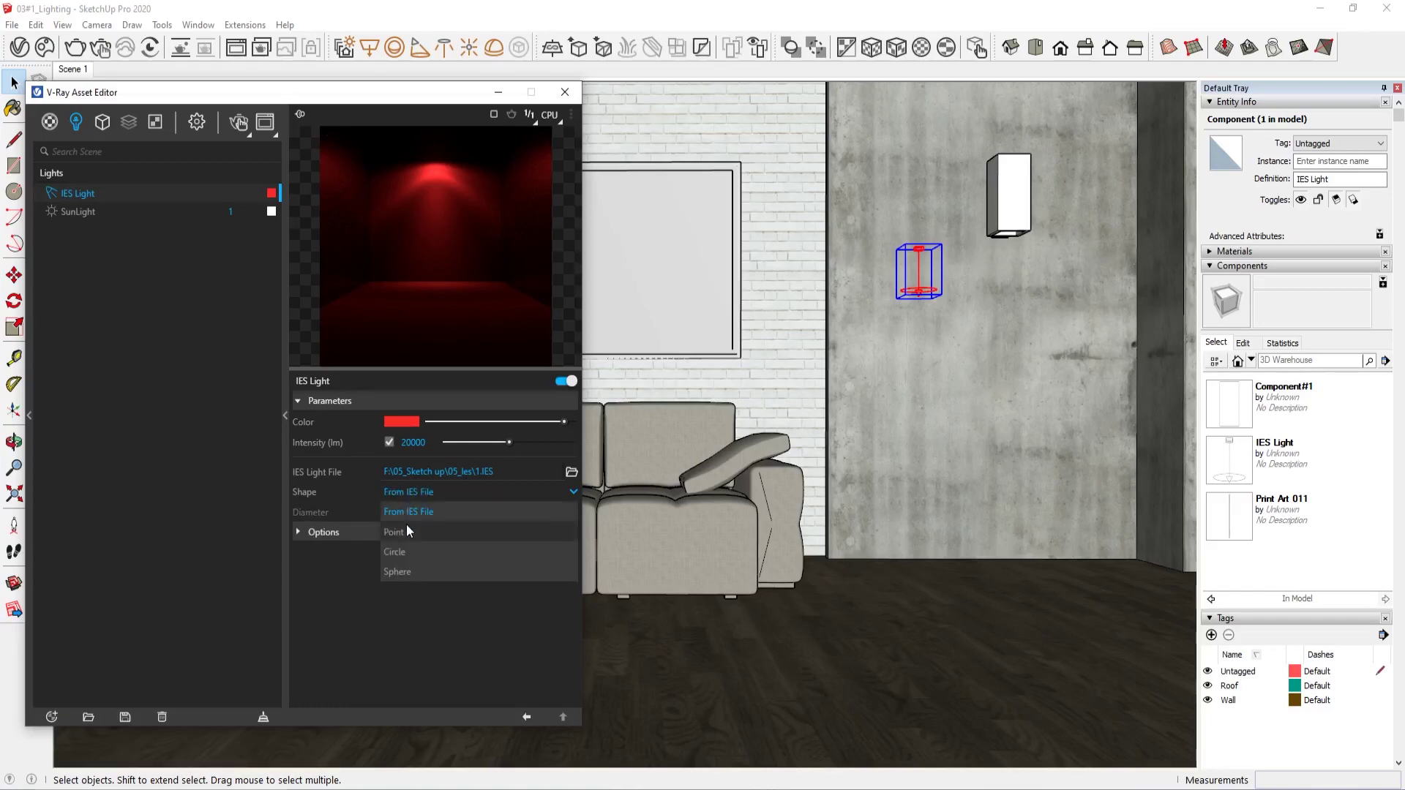
click(406, 532)
click(412, 500)
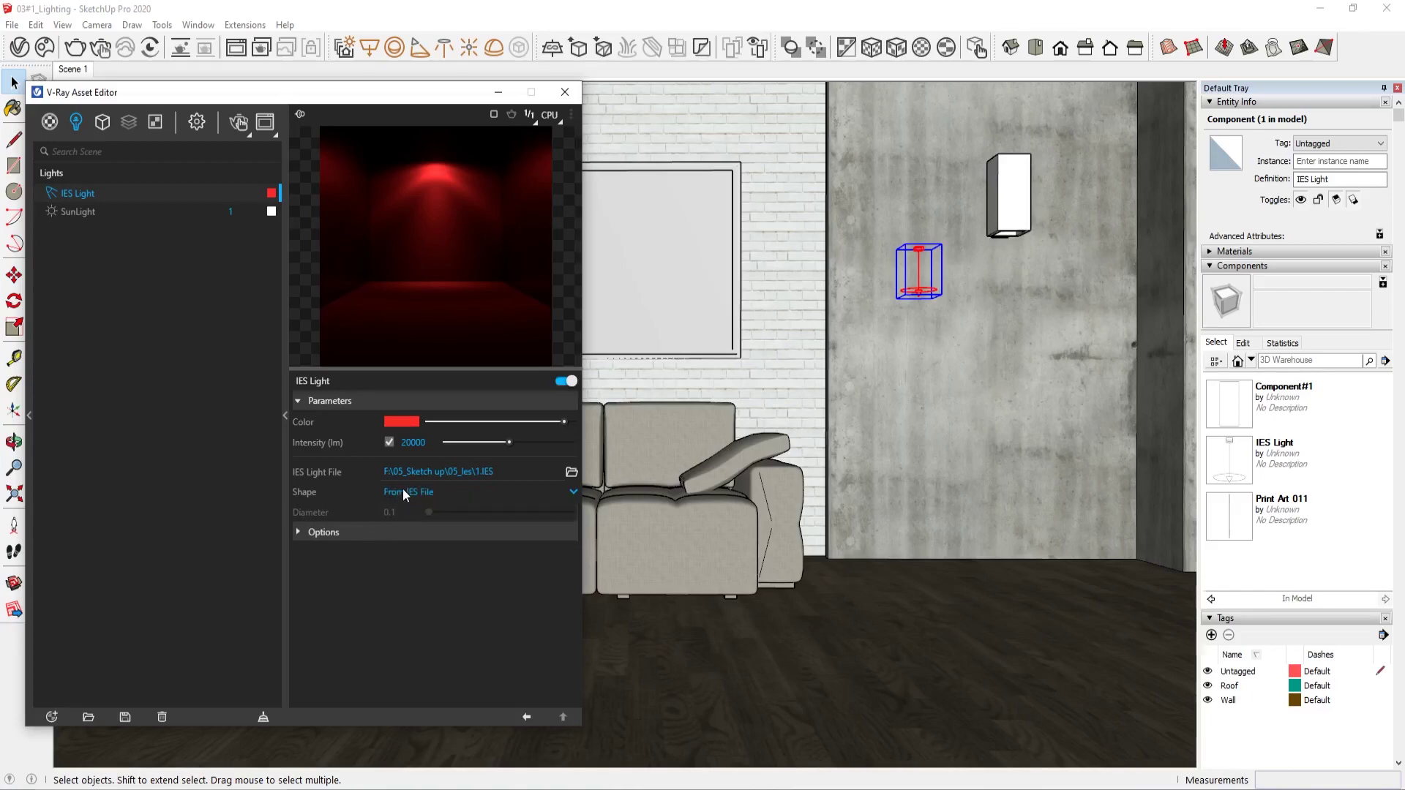
click(402, 490)
click(411, 550)
drag(438, 510, 616, 520)
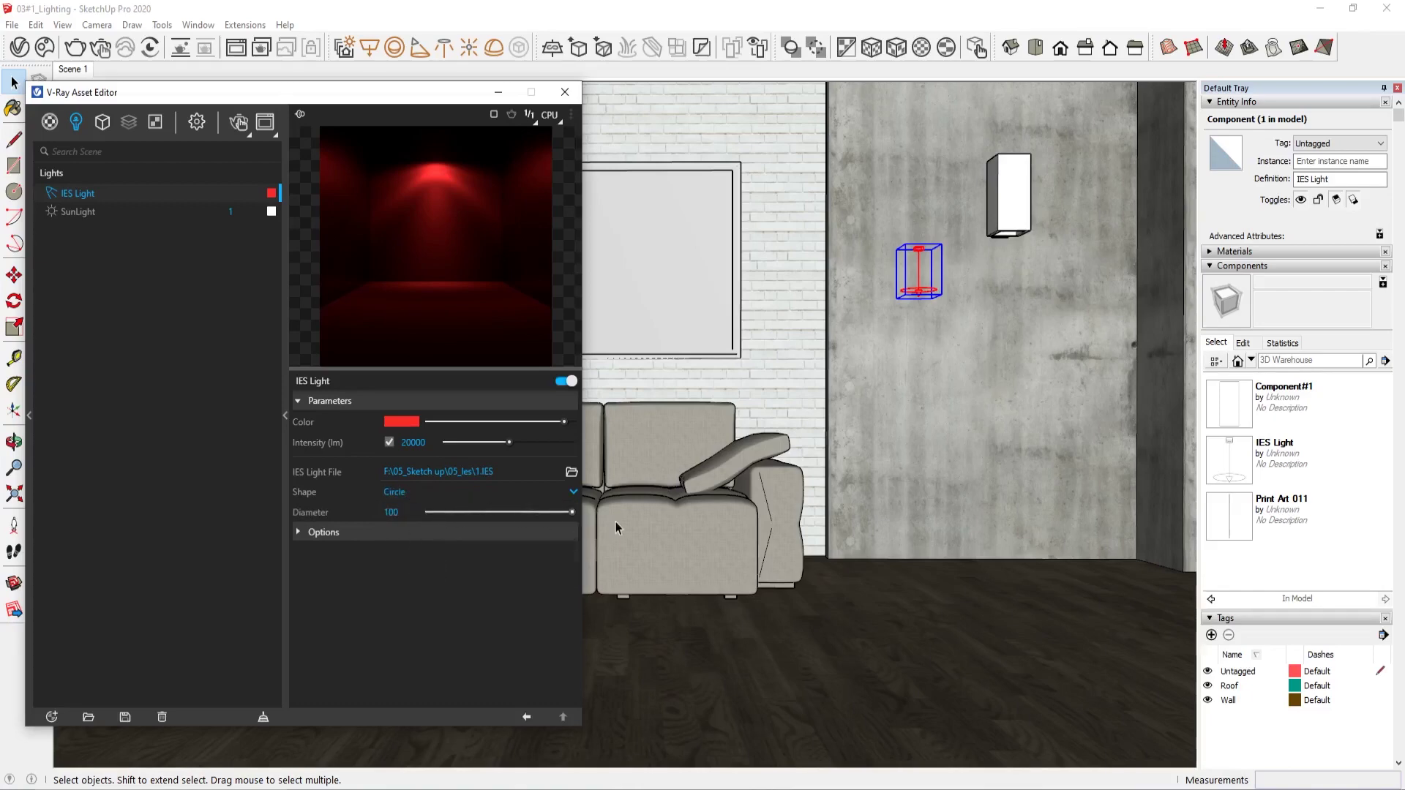
double_click(403, 513)
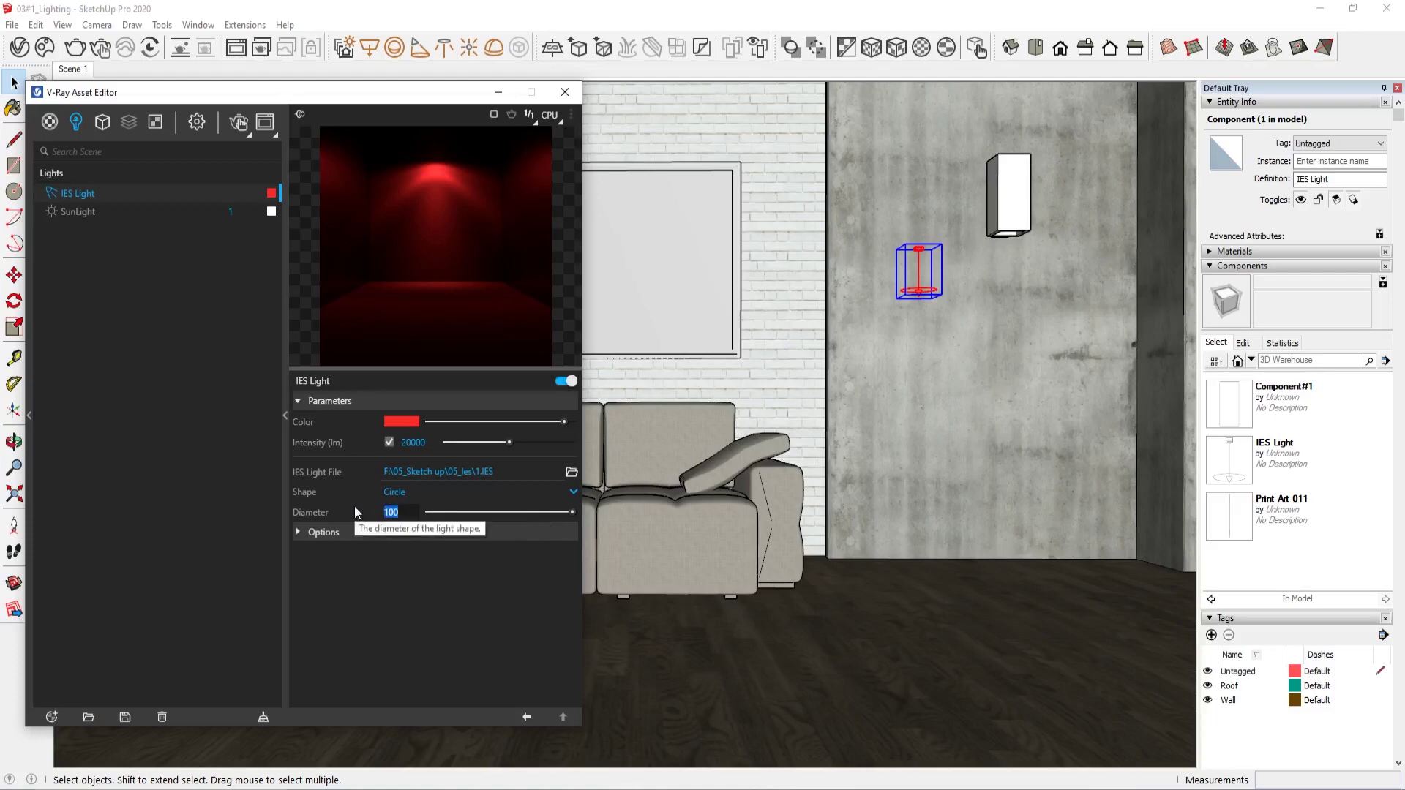
text(10)
key(Return)
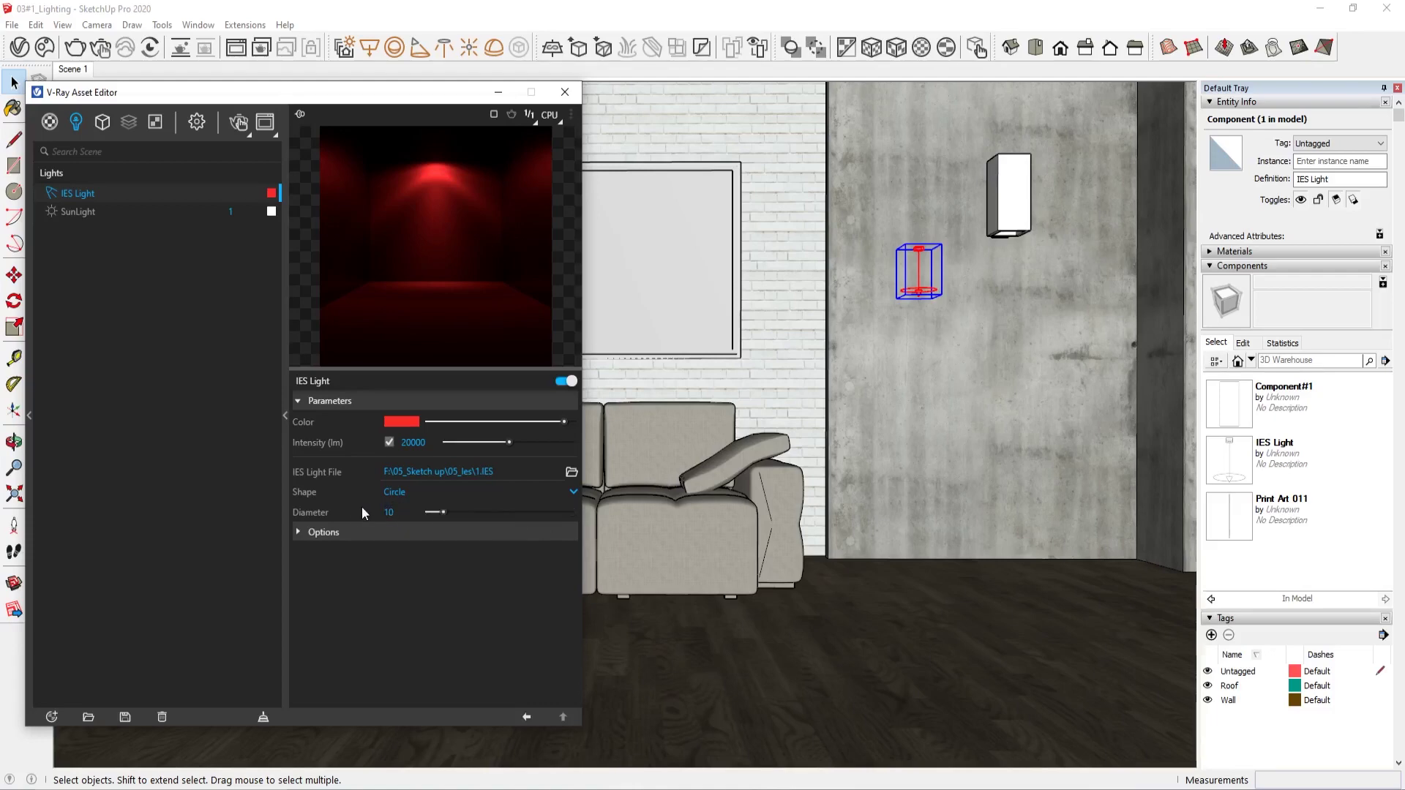
- Switch the shape to Sphere with diameter 10, then reset the diameter to 0
click(423, 490)
click(438, 572)
drag(444, 513, 604, 521)
text(10)
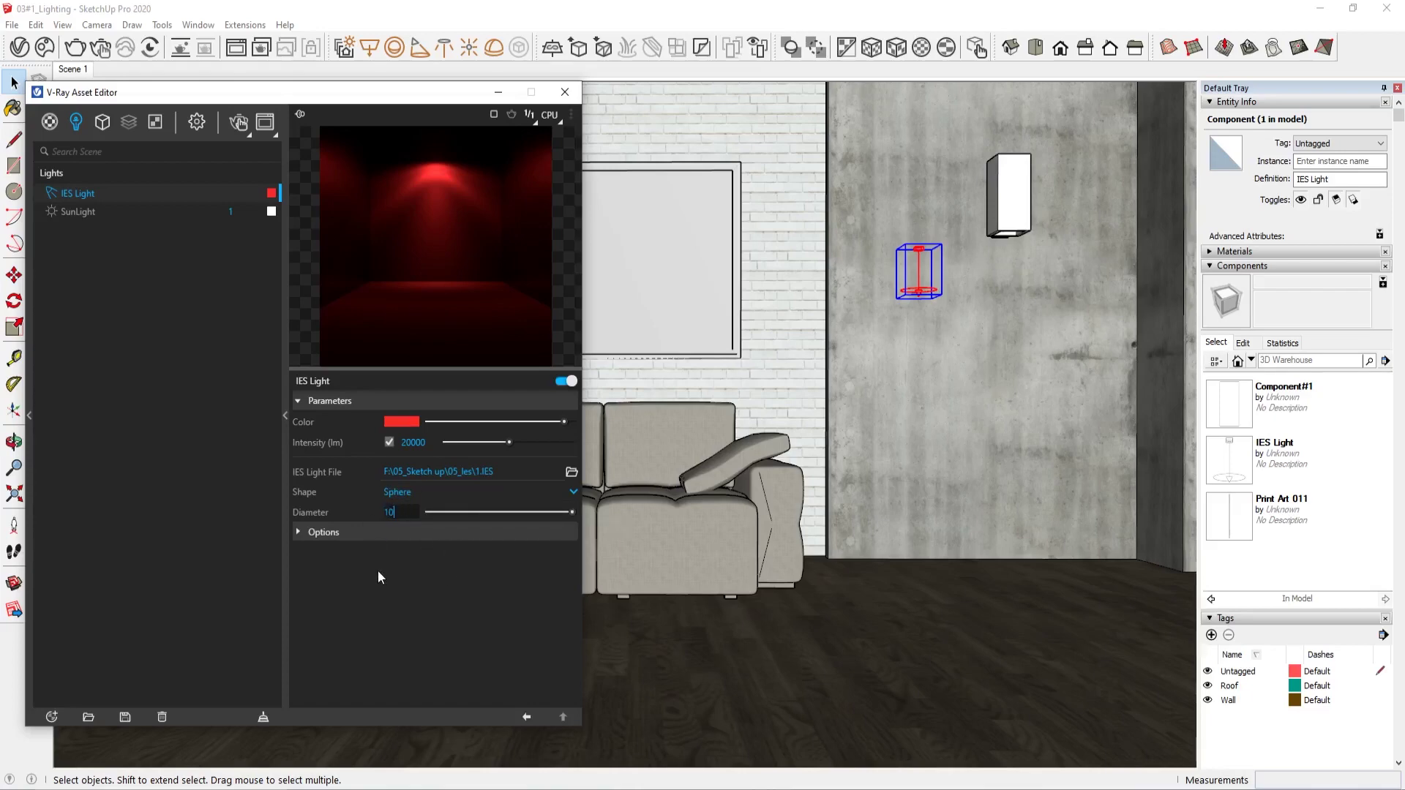
key(Return)
double_click(409, 512)
text(0)
key(Return)
- Set the light shape back to Point and start a test render
click(396, 498)
click(414, 511)
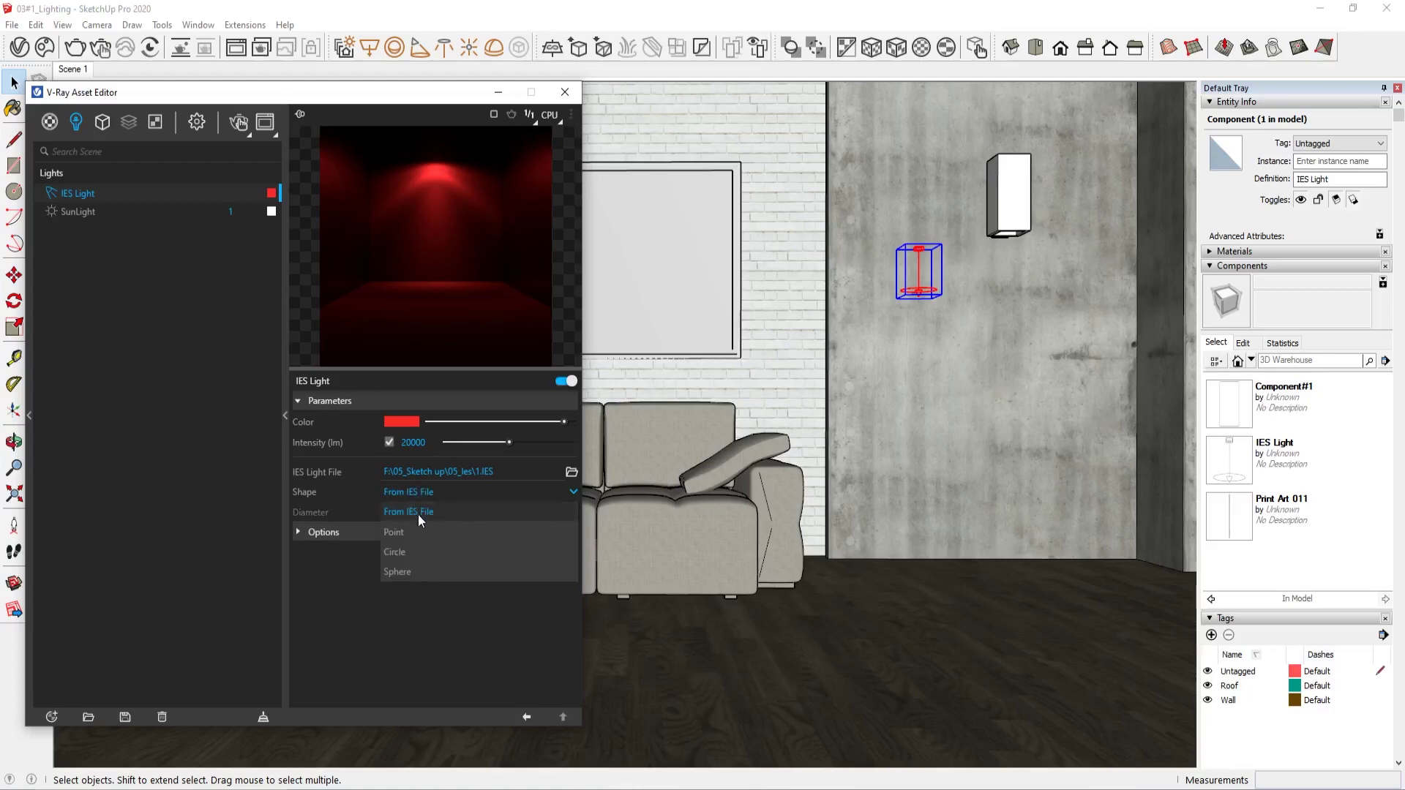
click(419, 531)
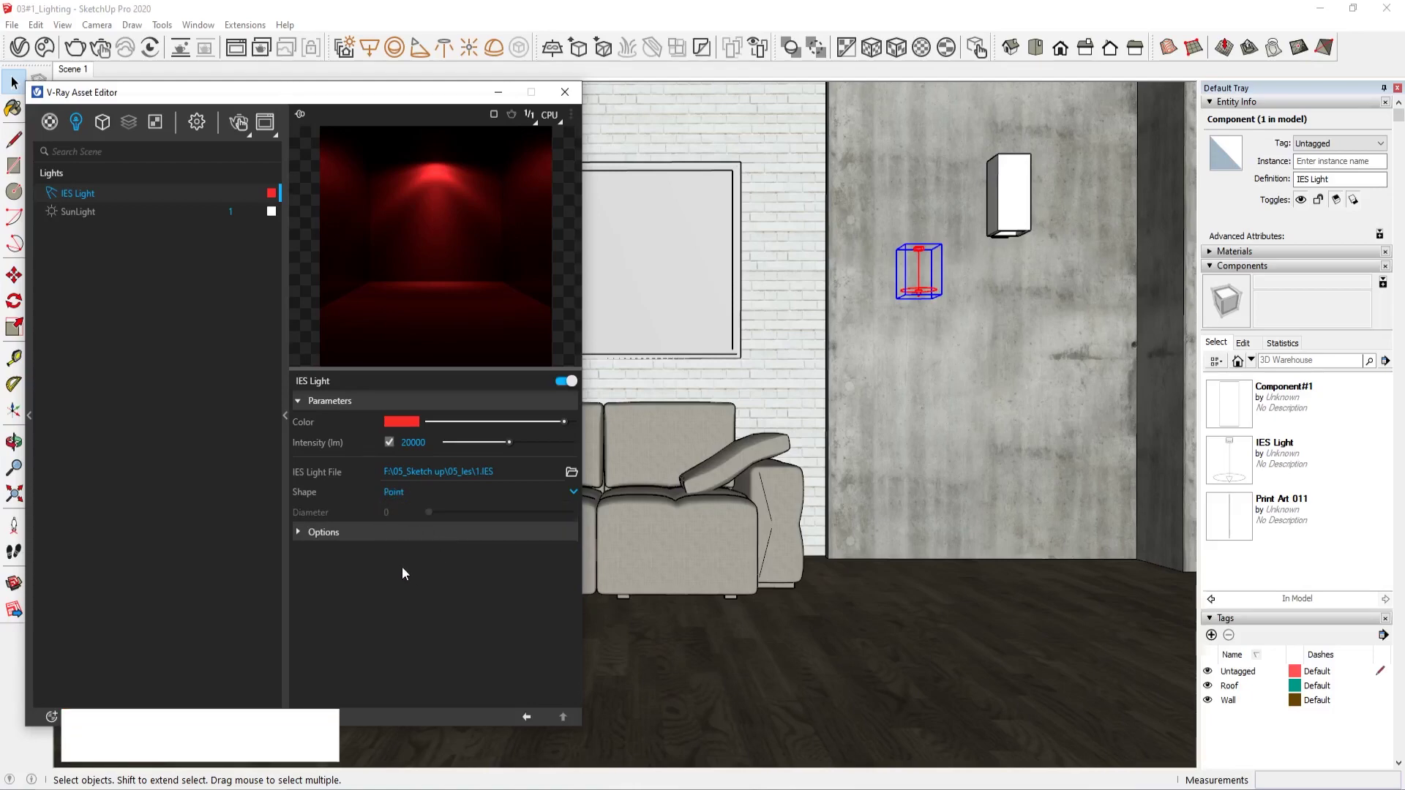
click(314, 534)
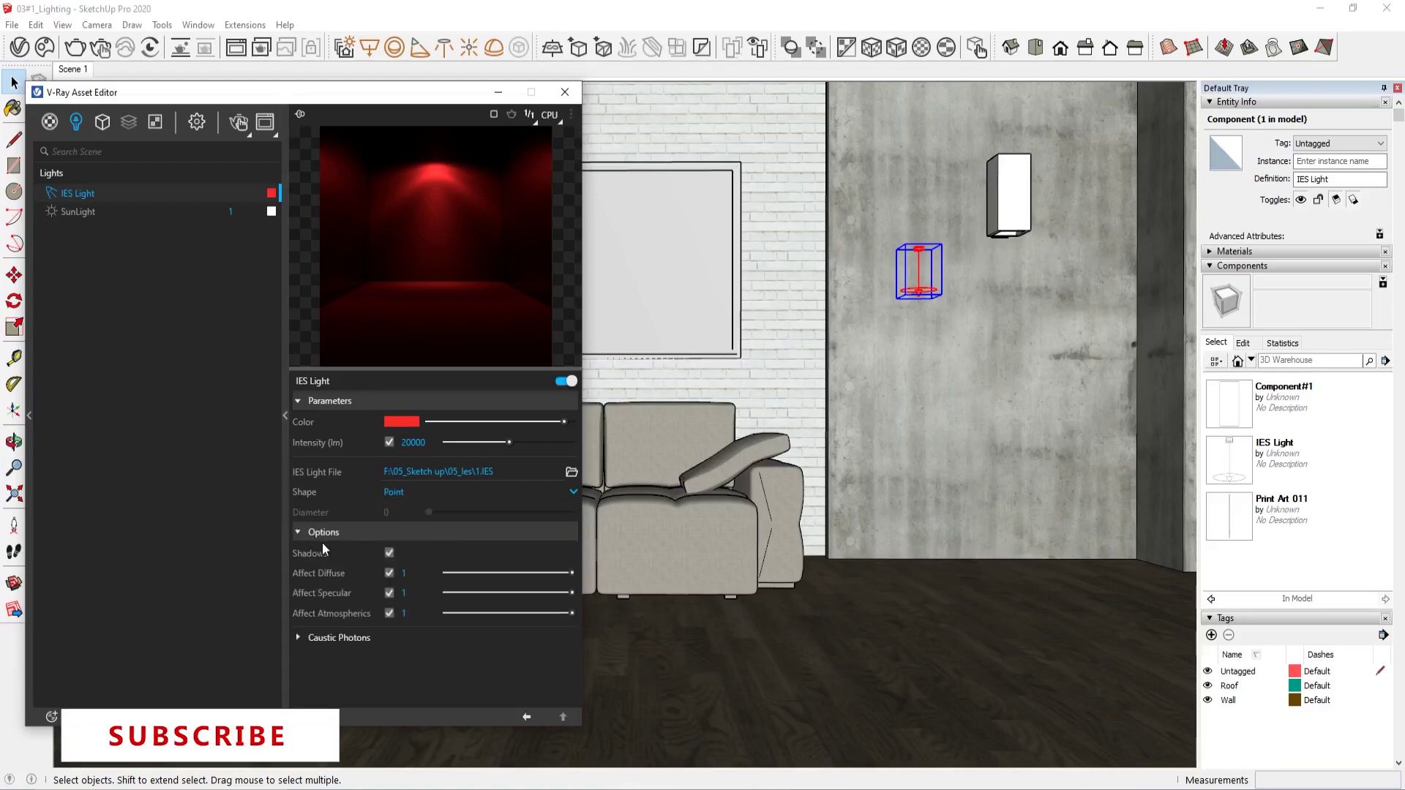
click(328, 531)
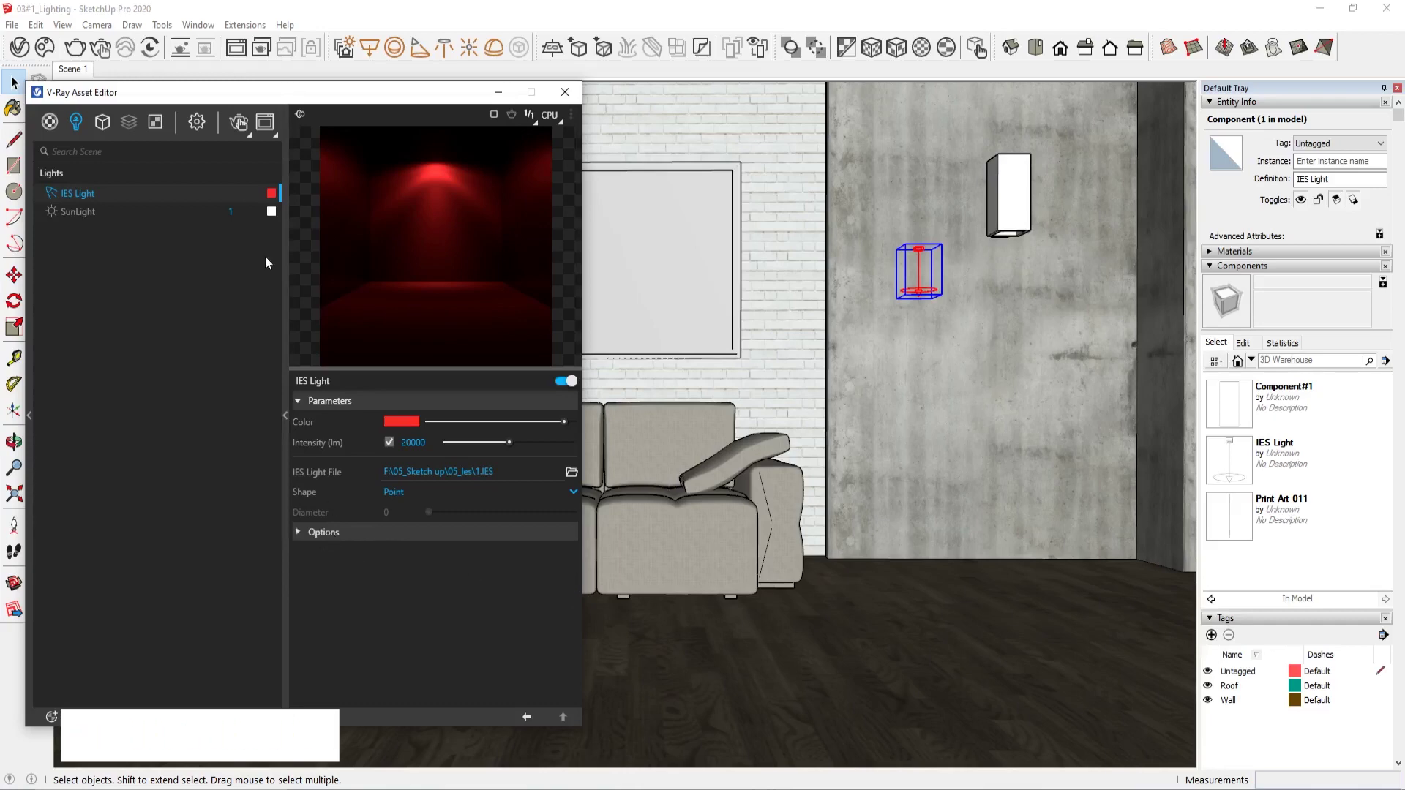
click(284, 247)
click(246, 123)
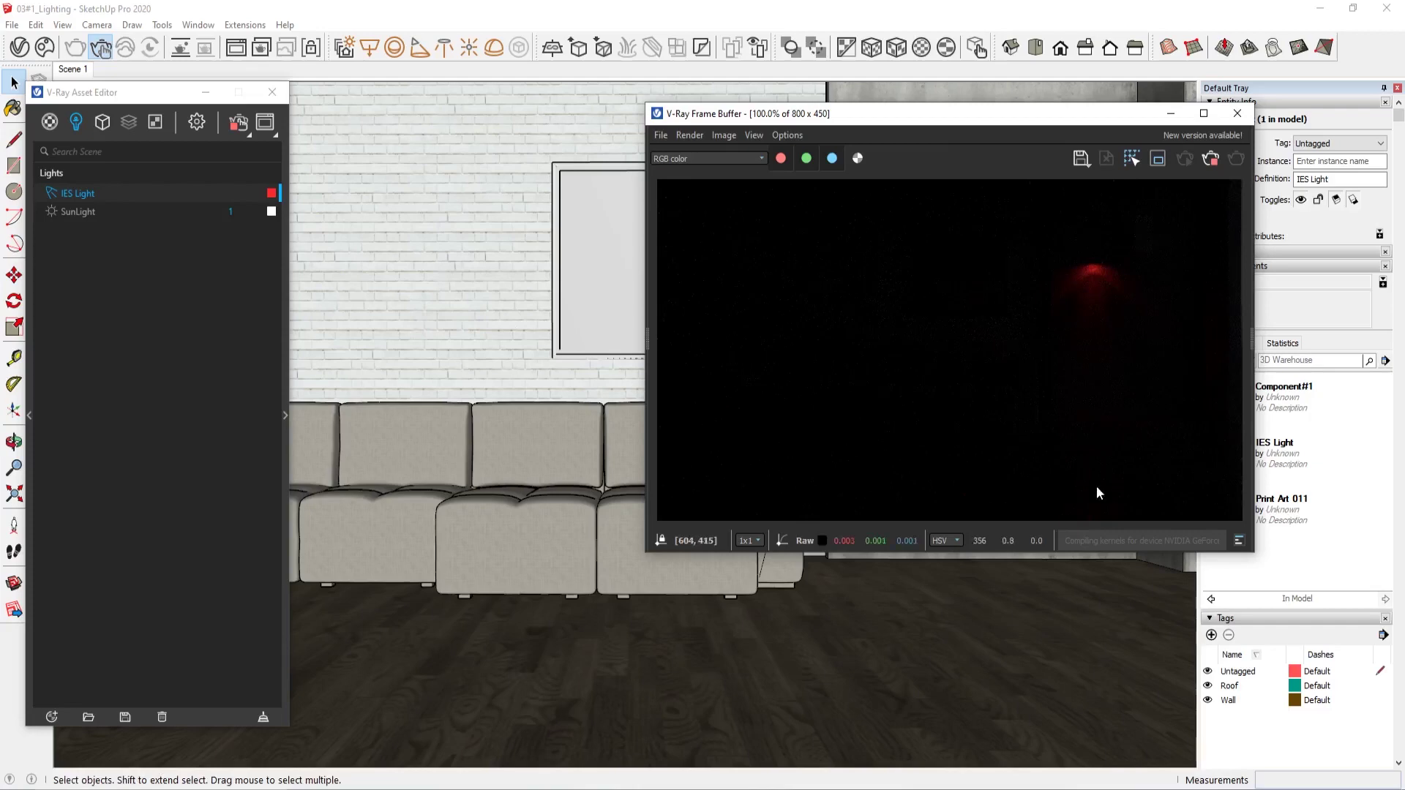
- Raise IES intensity to 200000 lm, tint it pale pink, and close the render window
click(283, 267)
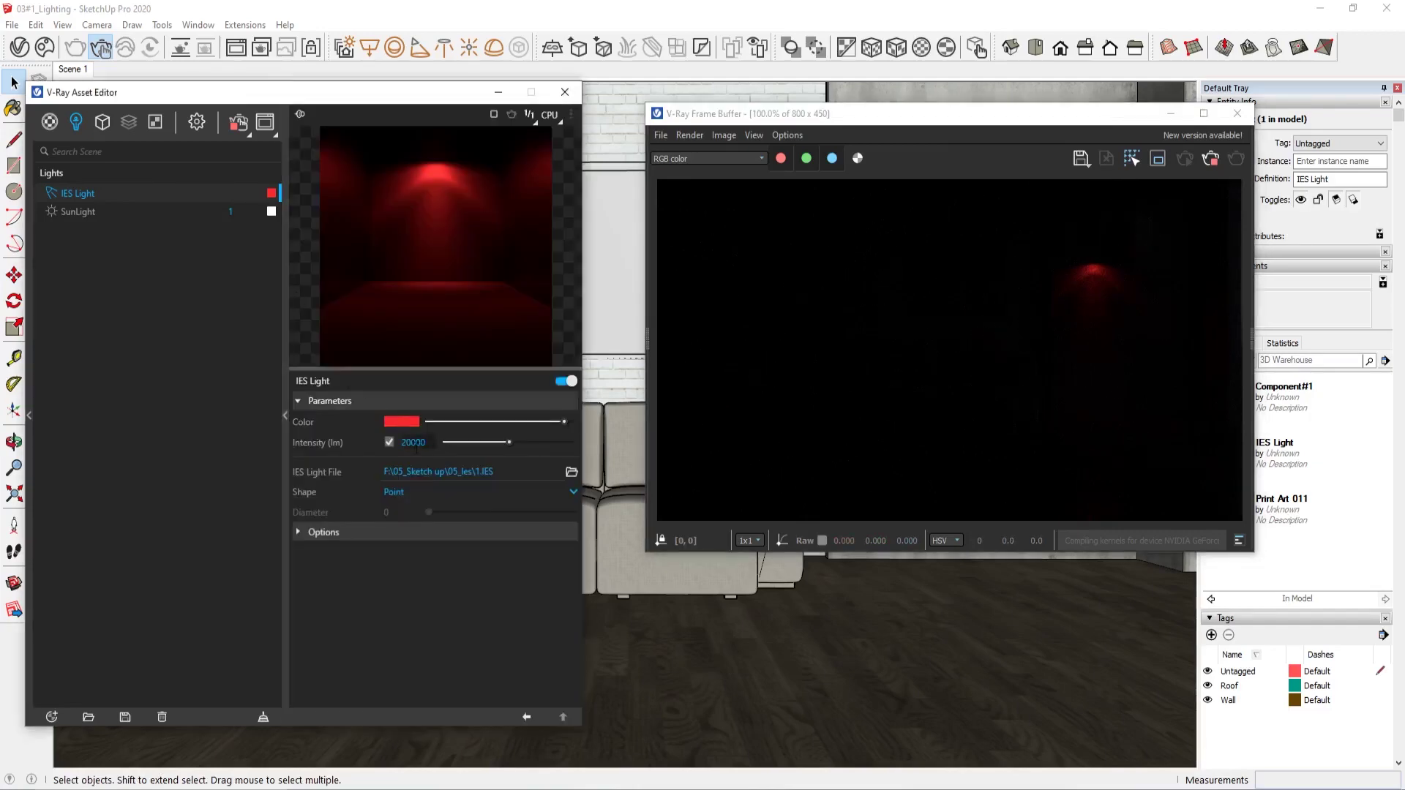
click(427, 443)
text(0)
key(Return)
click(409, 421)
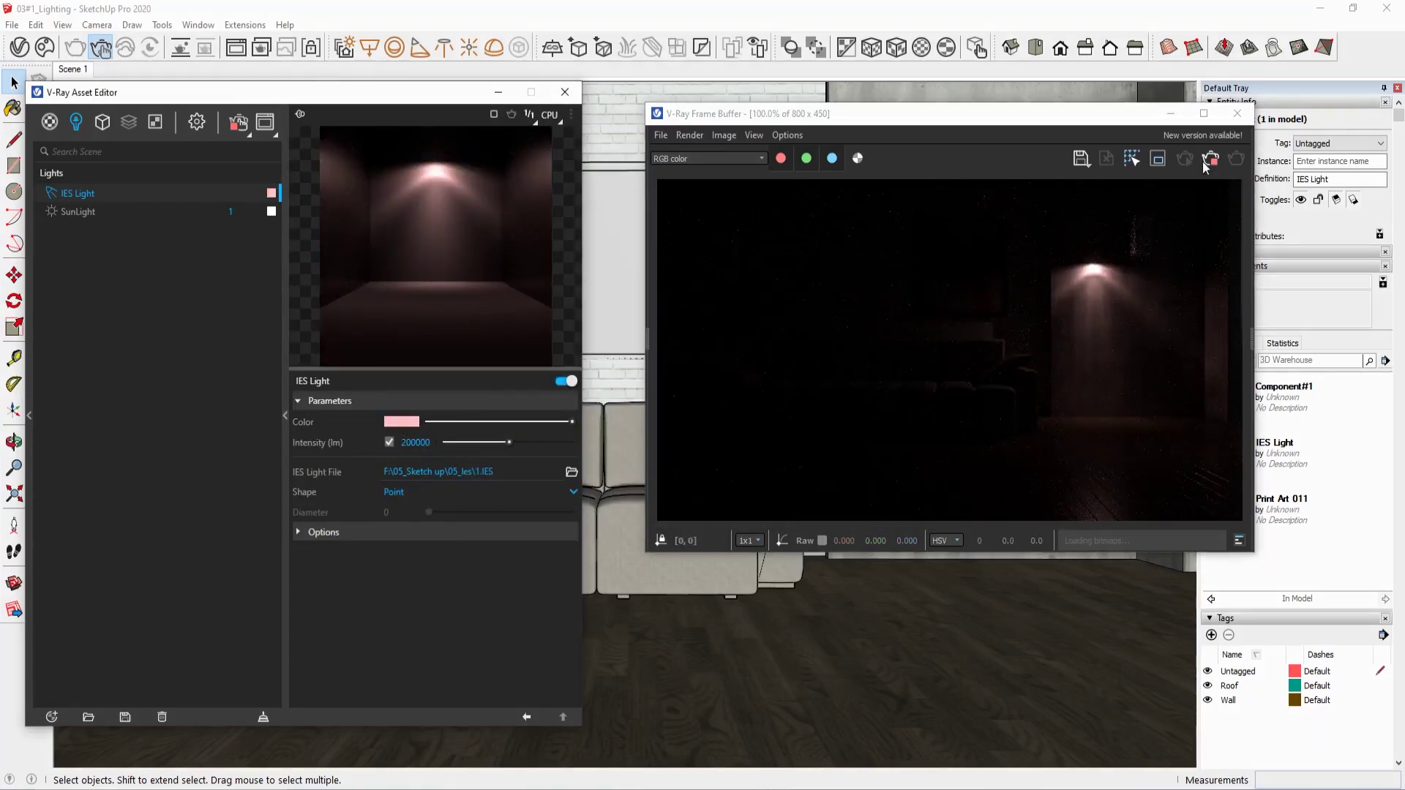
click(1236, 114)
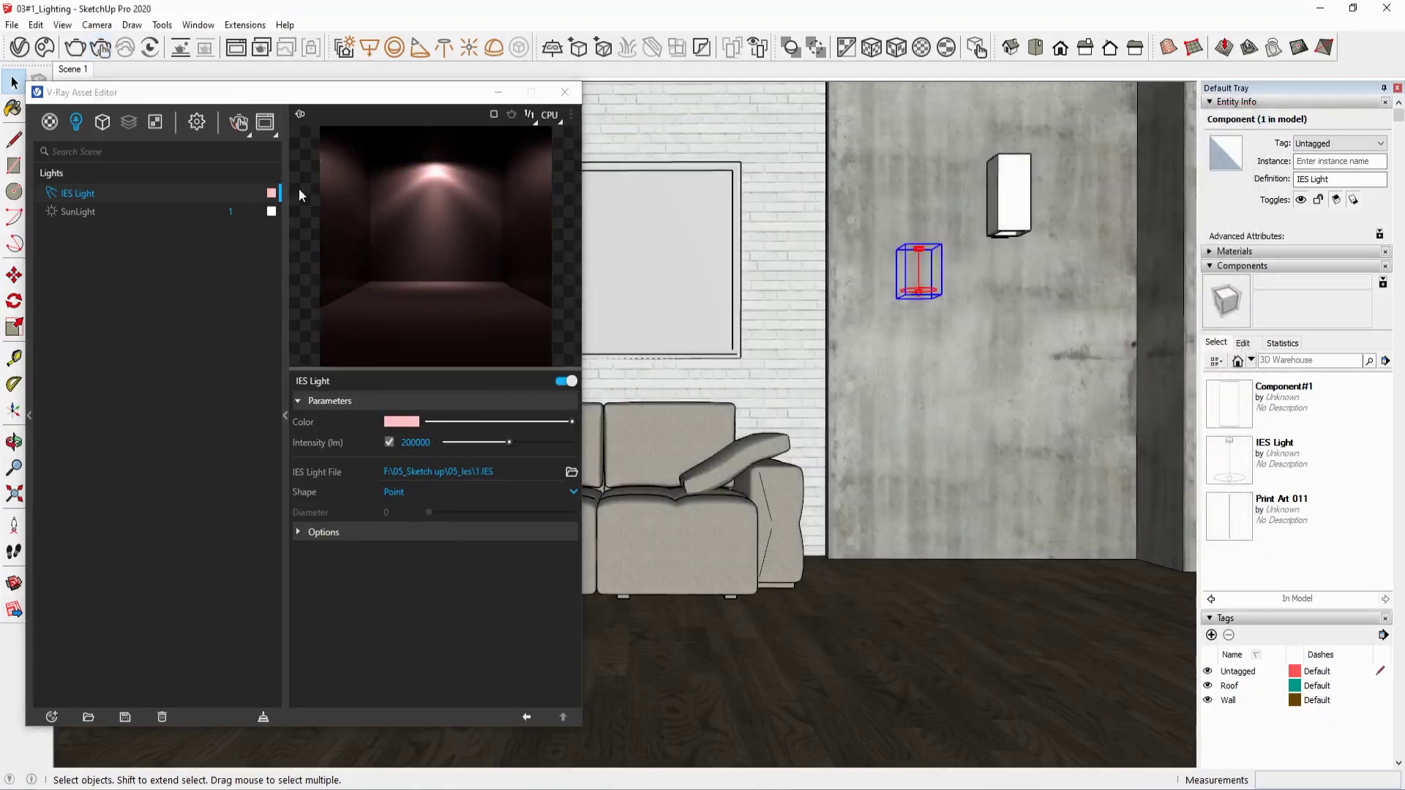
click(285, 181)
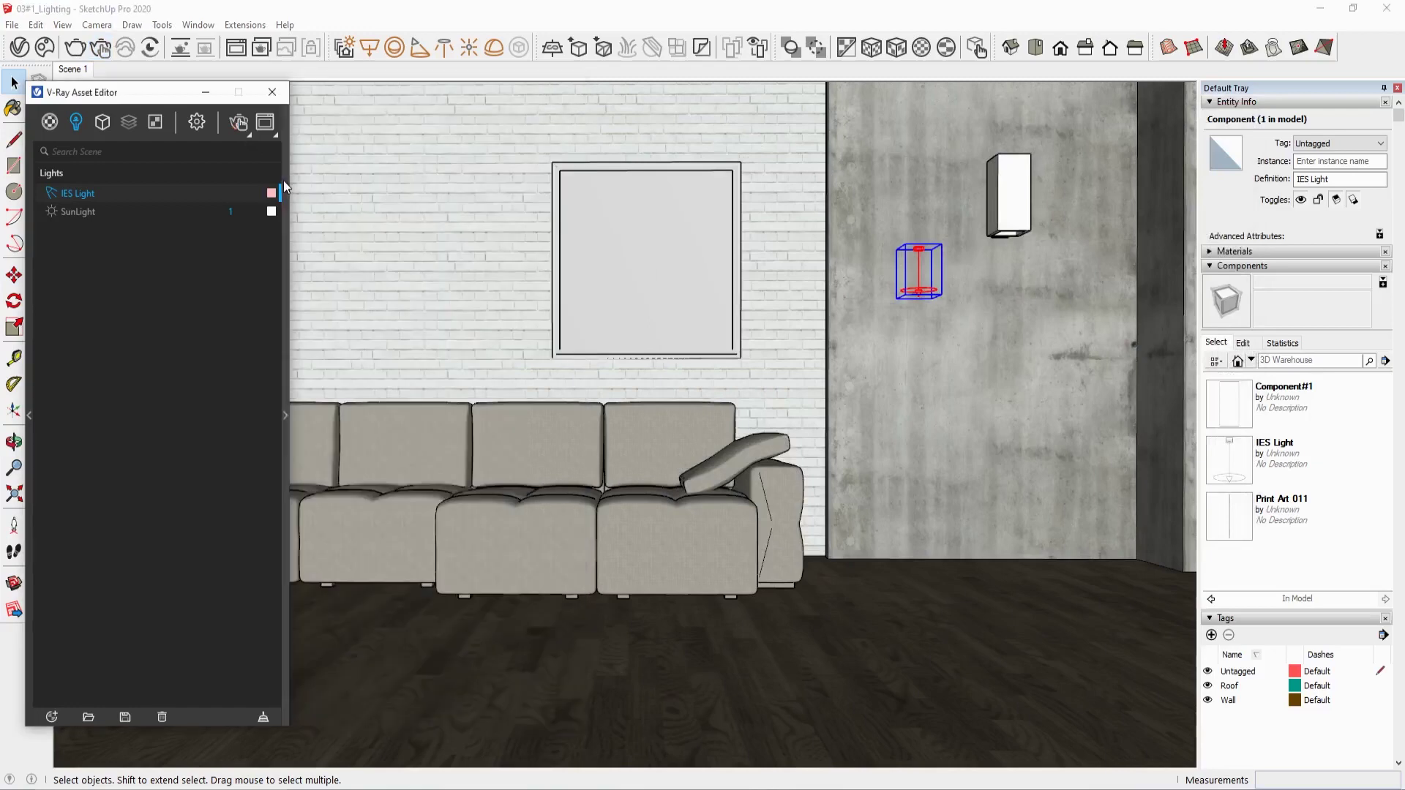
- Delete the IES Light from the V-Ray Asset Editor and close the editor
right_click(184, 191)
click(215, 265)
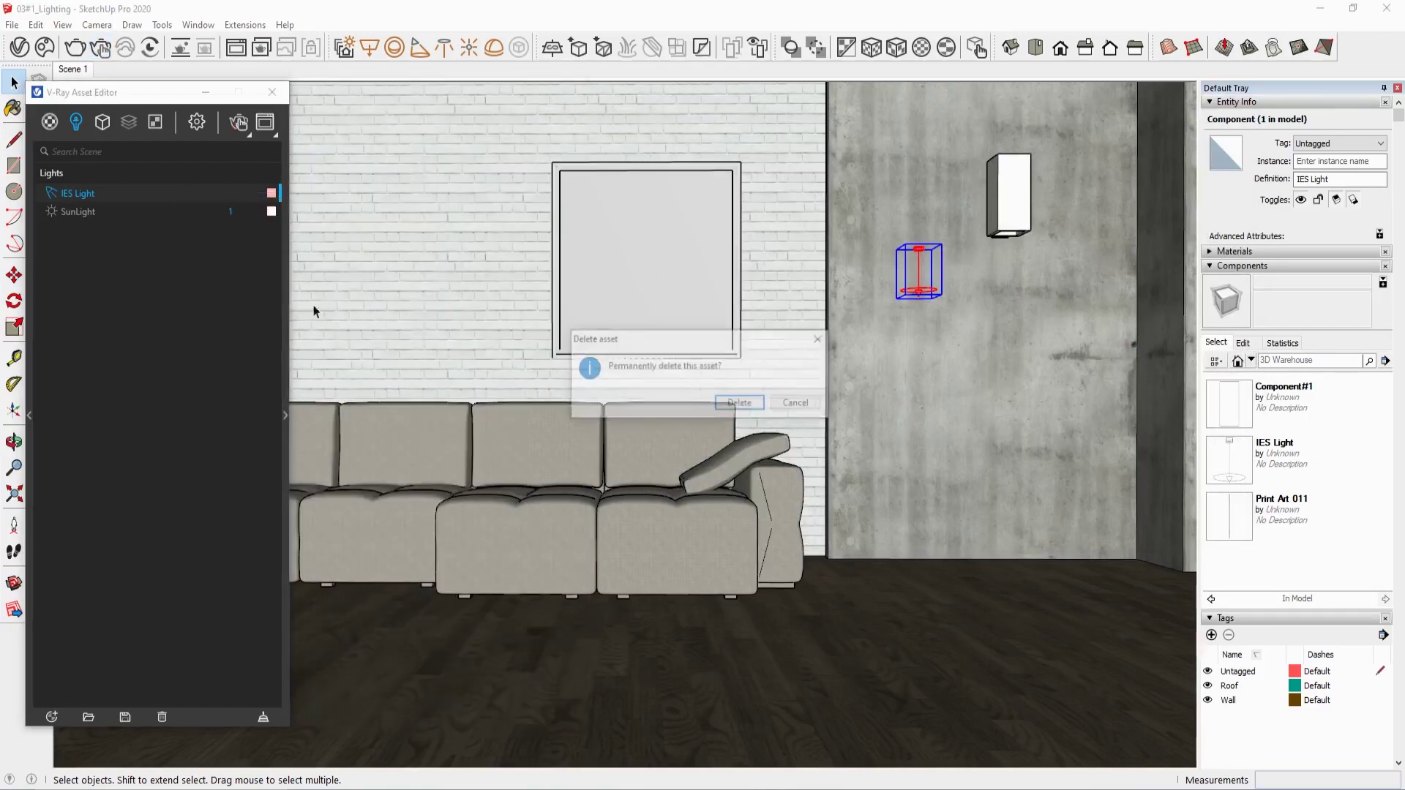
click(740, 404)
click(272, 91)
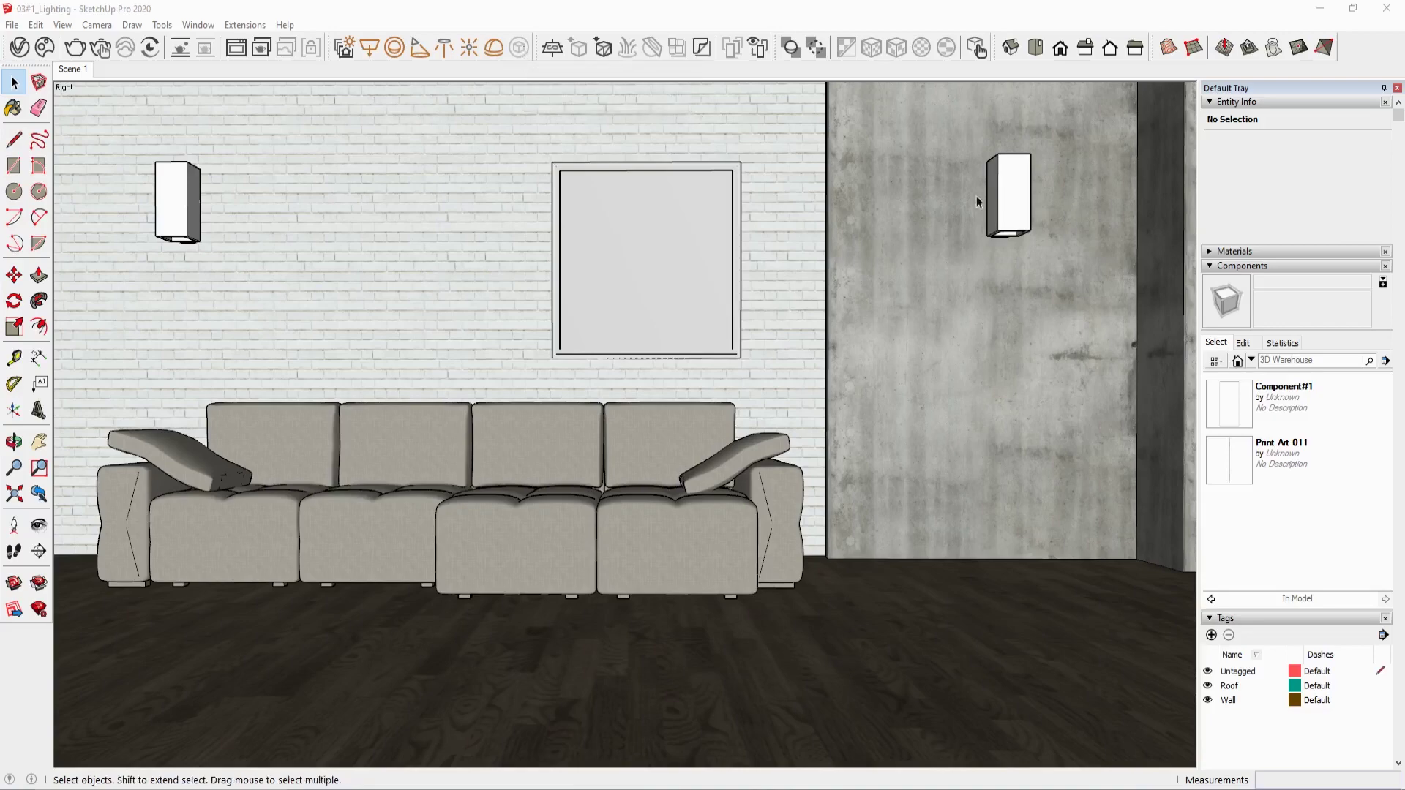
- Zoom and orbit in close to the wall lamp to see its open top
scroll(1033, 236, up, 3)
mouse_move(1033, 236)
middle_down()
mouse_move(815, 314)
mouse_move(887, 292)
mouse_move(787, 379)
middle_up()
click(788, 379)
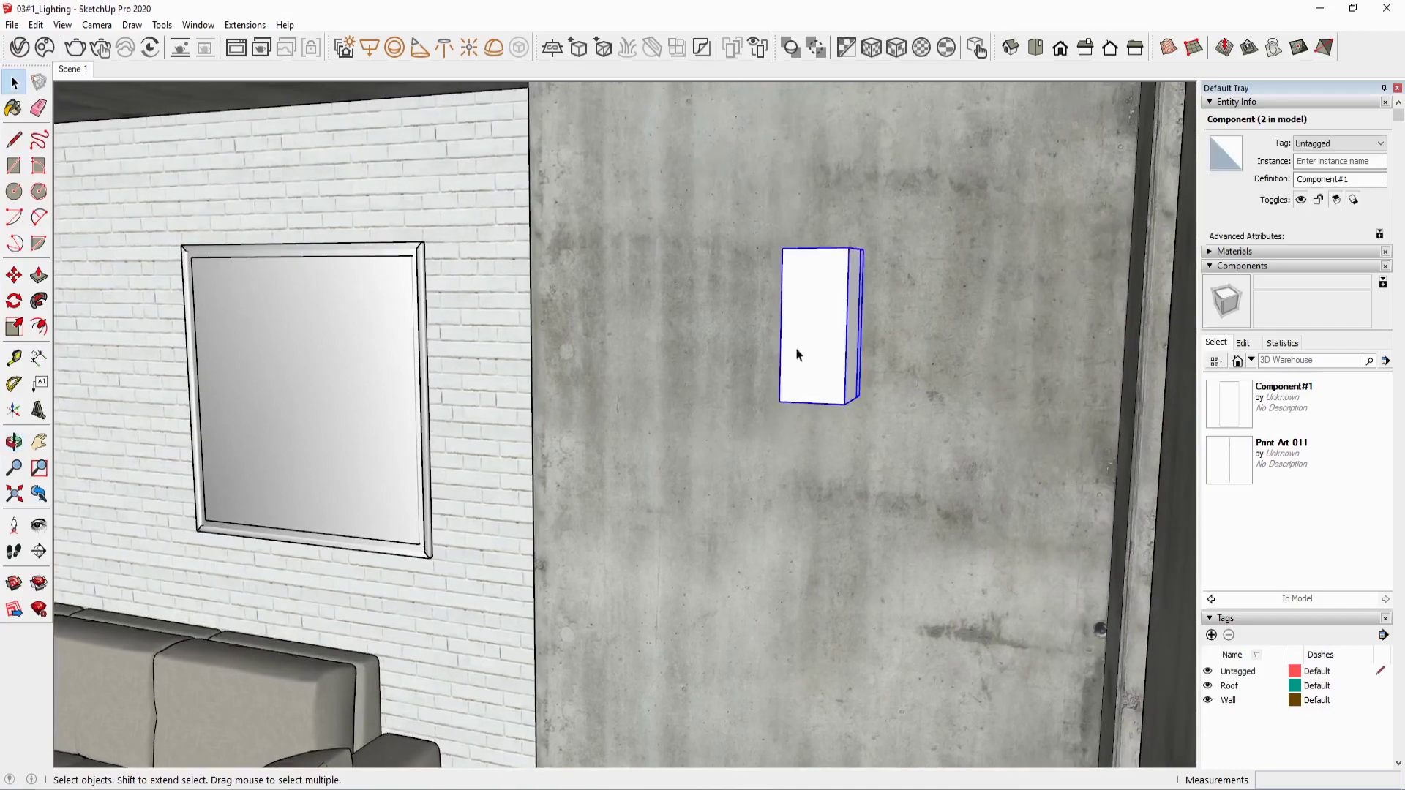
mouse_move(787, 323)
middle_down()
mouse_move(773, 319)
mouse_move(813, 364)
middle_up()
scroll(862, 241, up, 2)
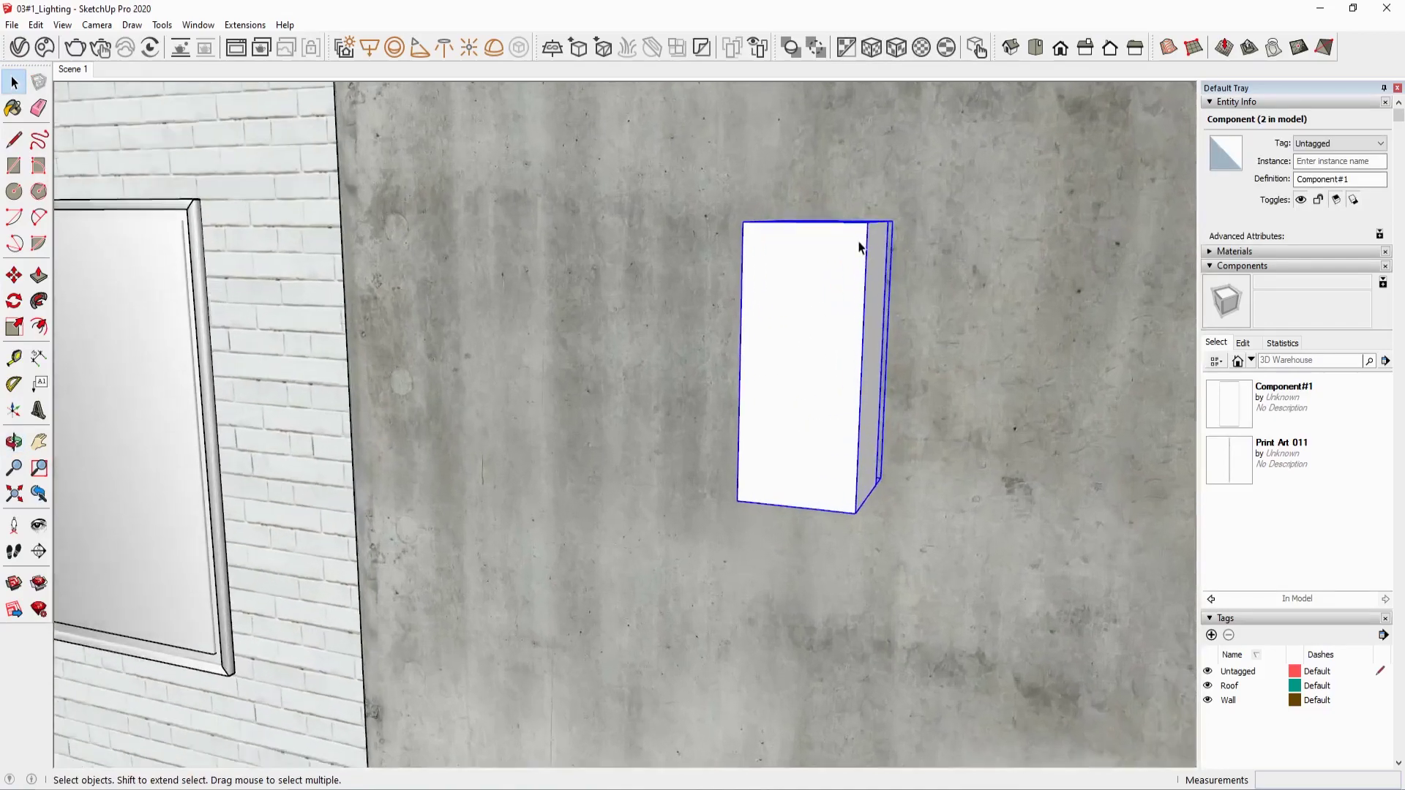
mouse_move(862, 242)
middle_down()
mouse_move(752, 326)
mouse_move(754, 359)
middle_up()
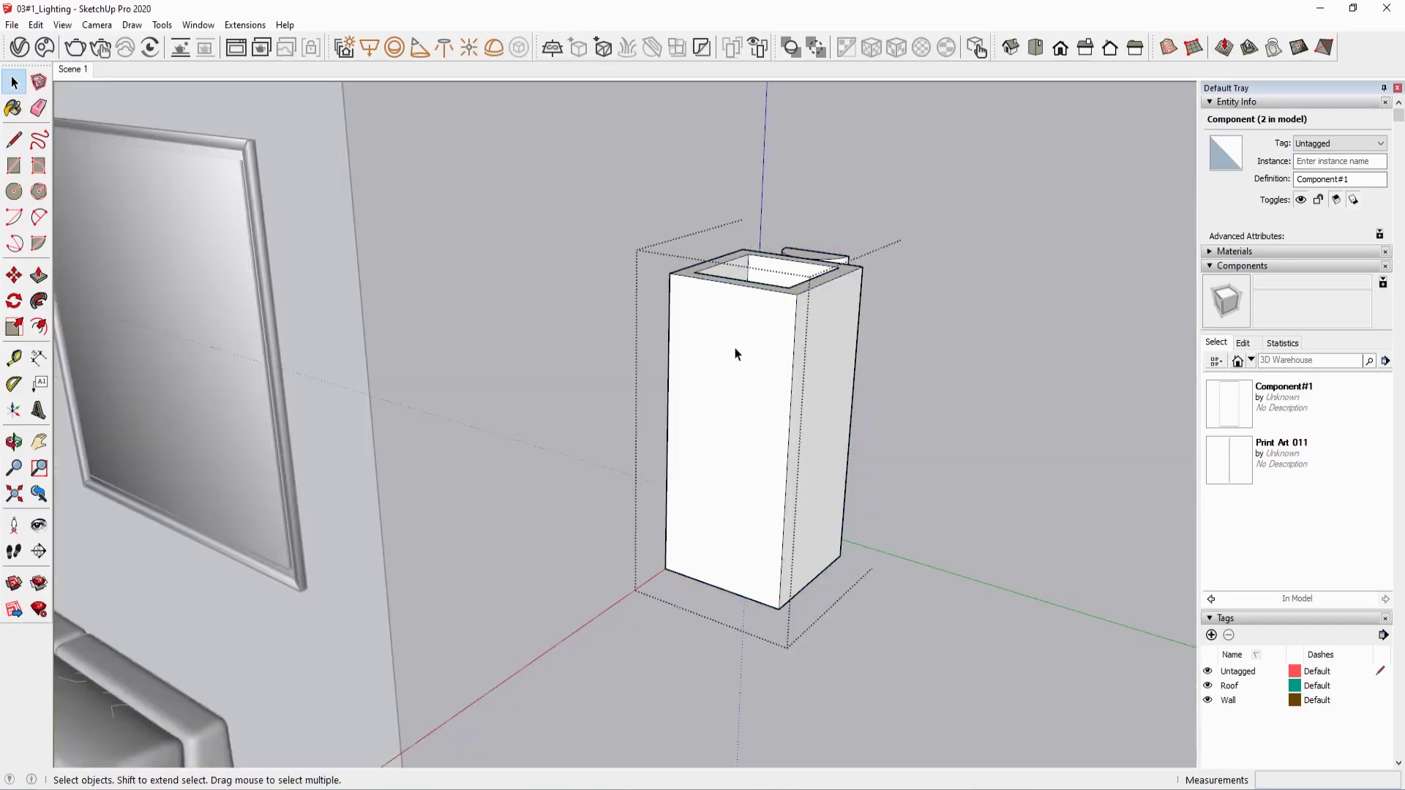
- Open the lamp component, hide the Wall tag and inspect the inner lamp box
double_click(736, 353)
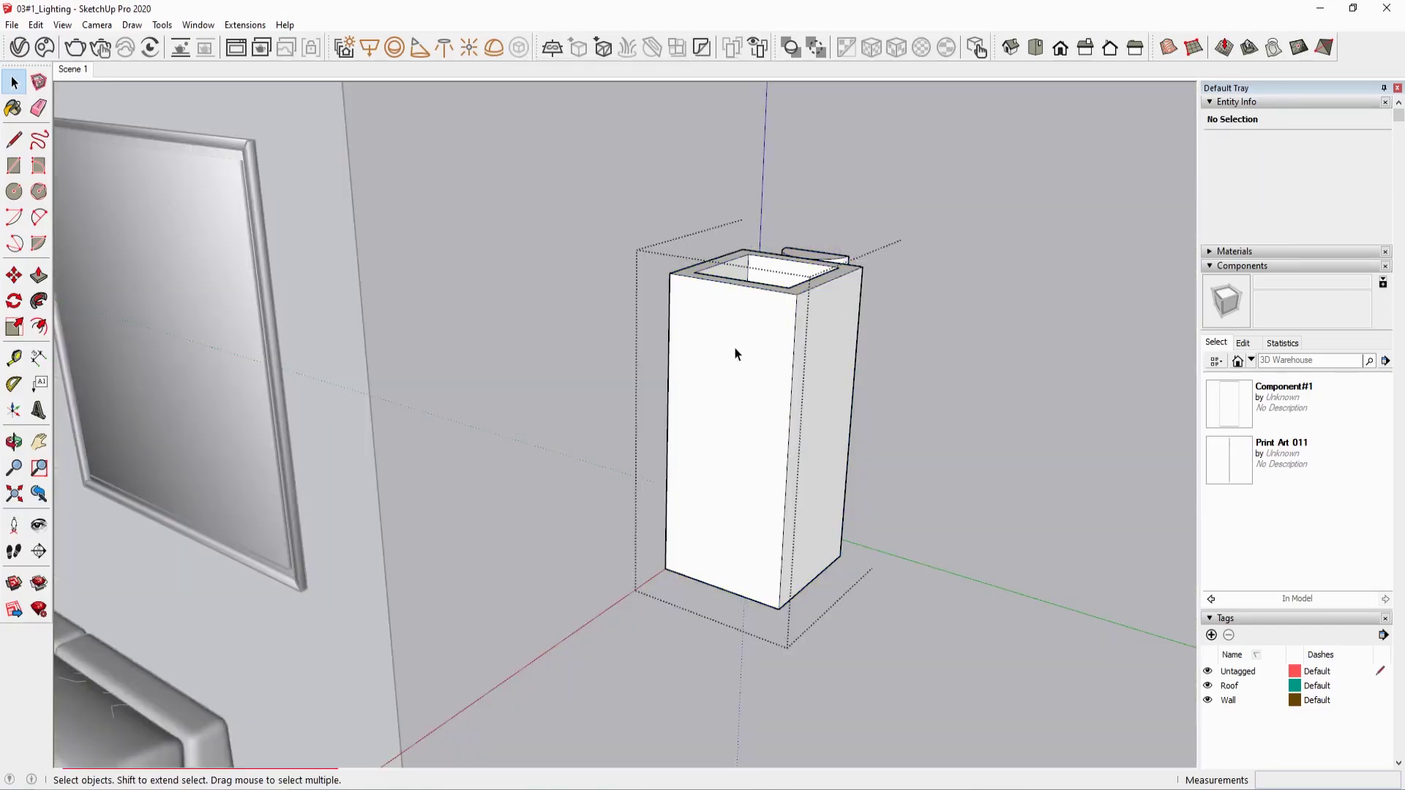
click(735, 353)
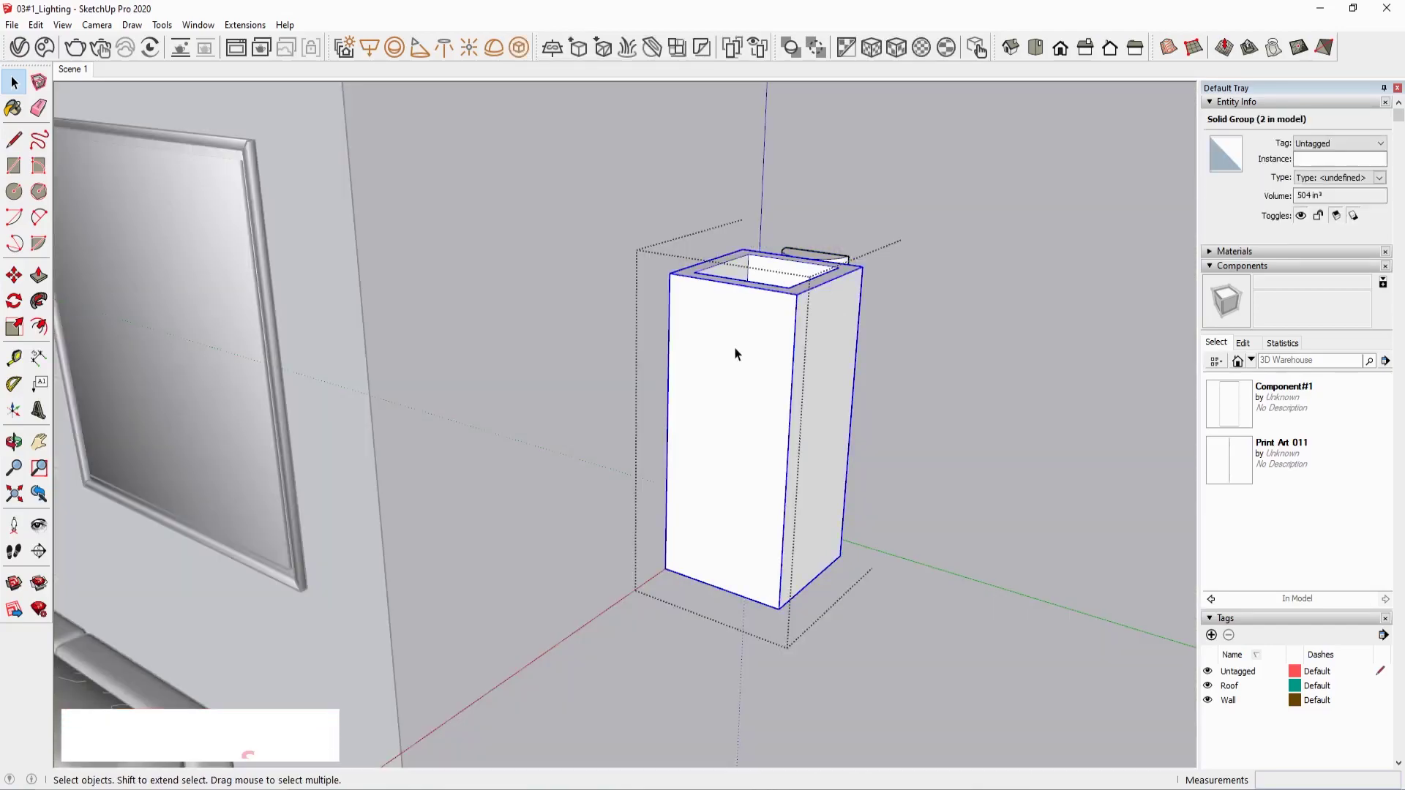
mouse_move(793, 429)
middle_down()
mouse_move(858, 431)
mouse_move(872, 408)
middle_up()
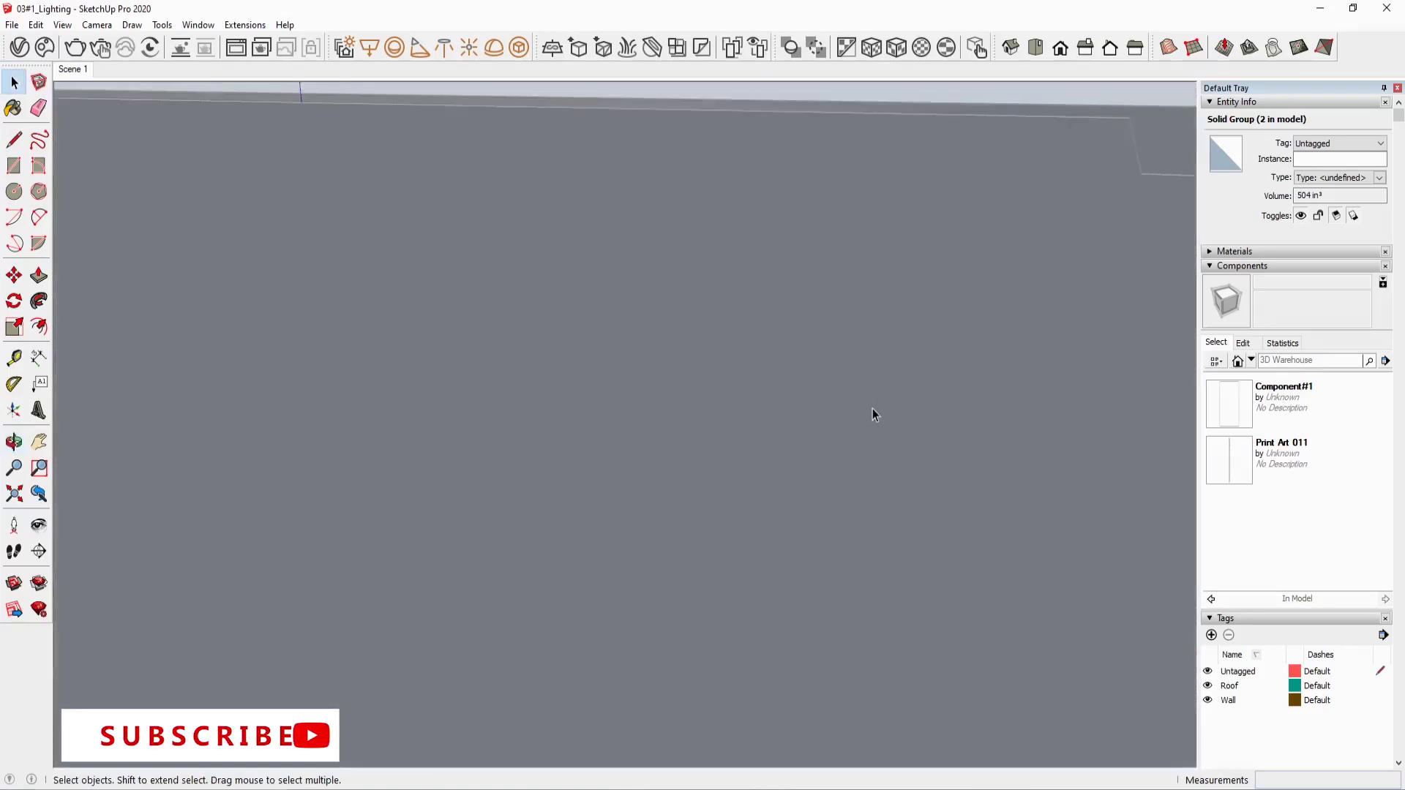
click(1207, 700)
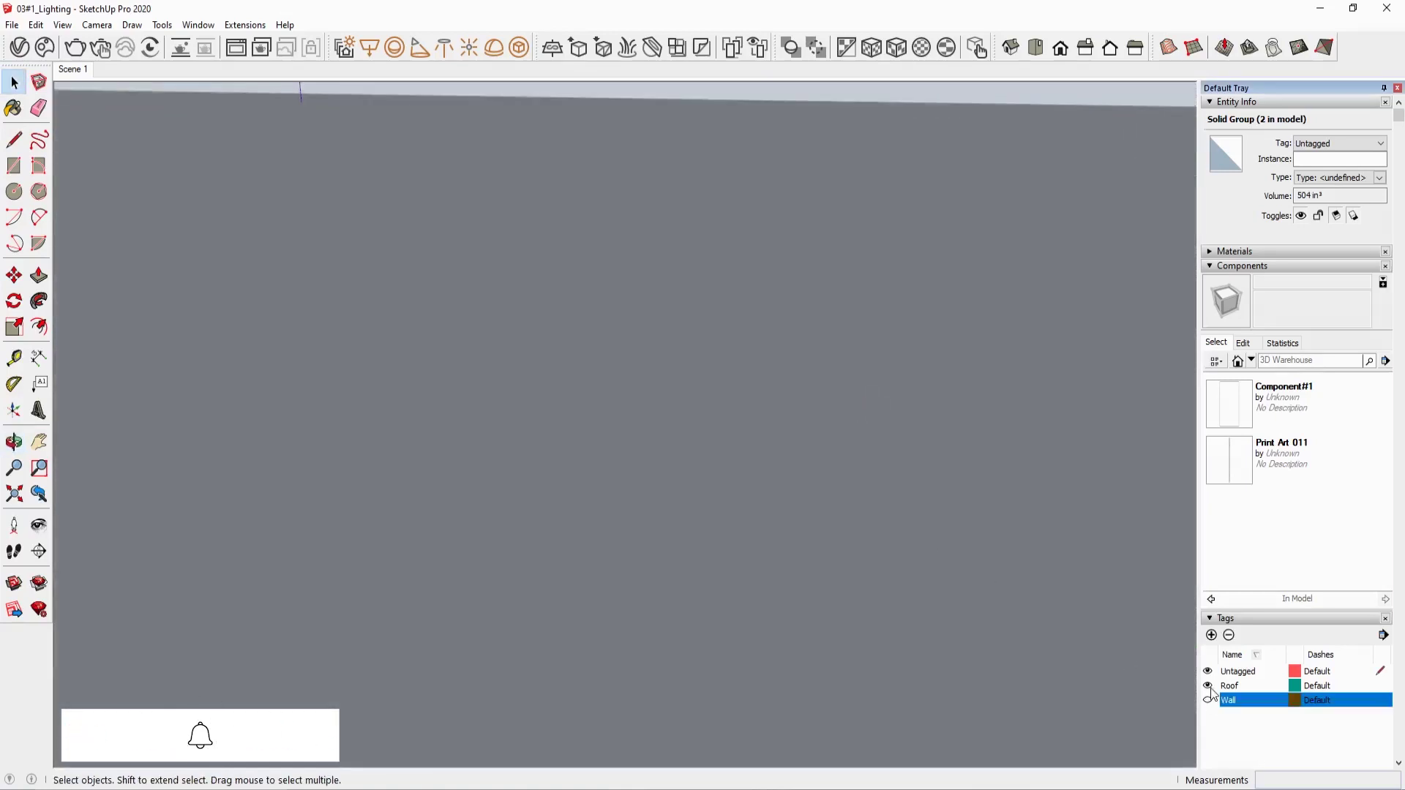
mouse_move(1153, 661)
middle_down()
mouse_move(531, 512)
mouse_move(887, 210)
mouse_move(658, 374)
middle_up()
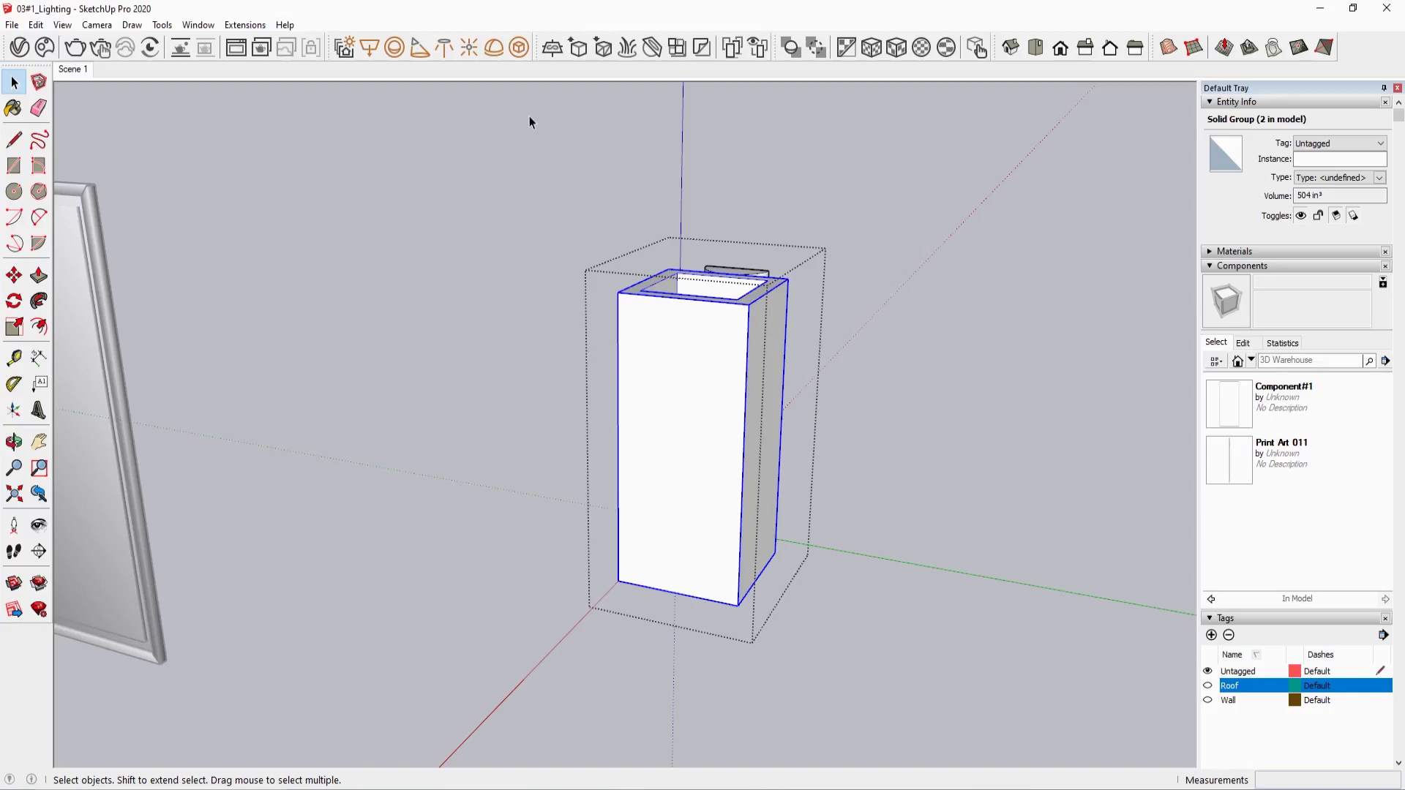
click(511, 201)
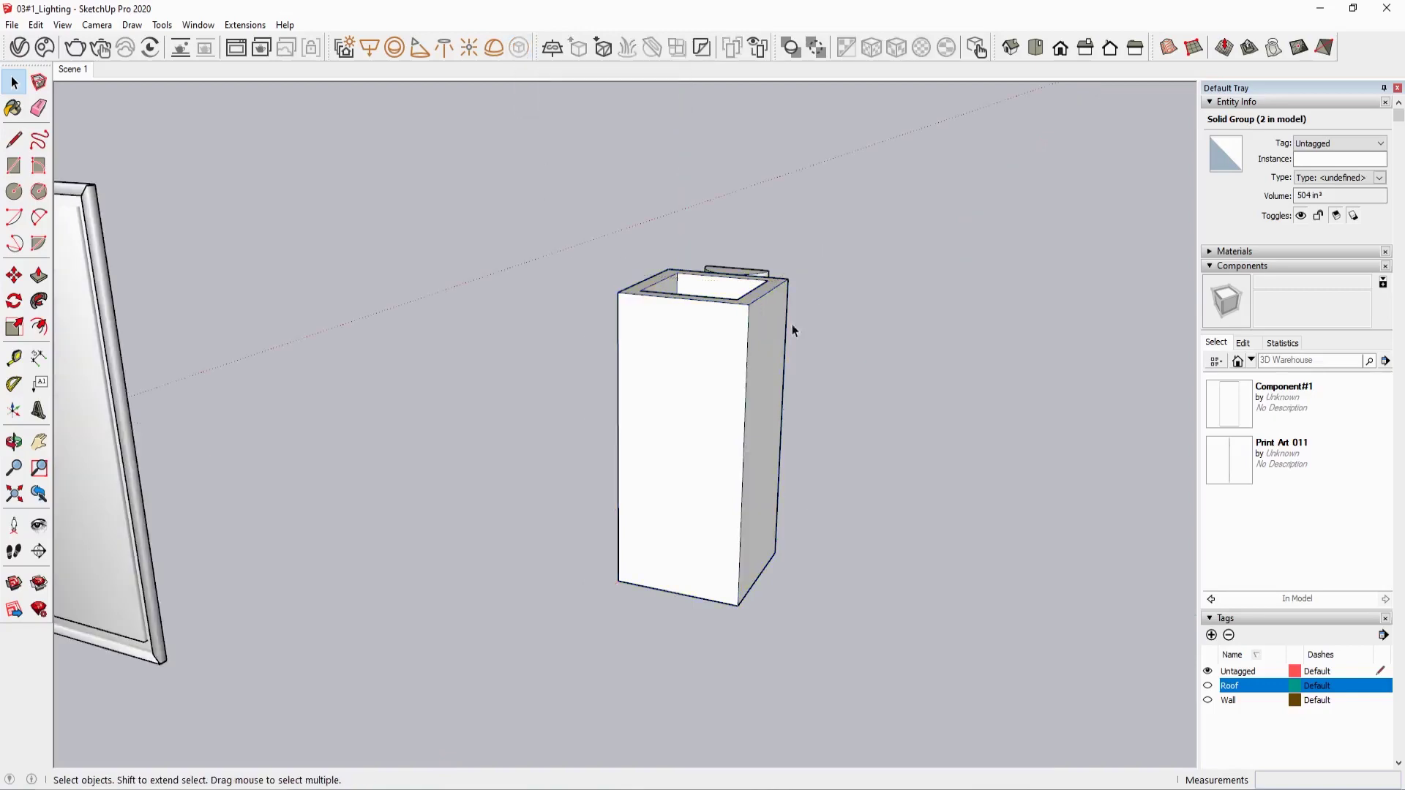
mouse_move(787, 432)
middle_down()
mouse_move(564, 448)
mouse_move(642, 346)
middle_up()
click(643, 345)
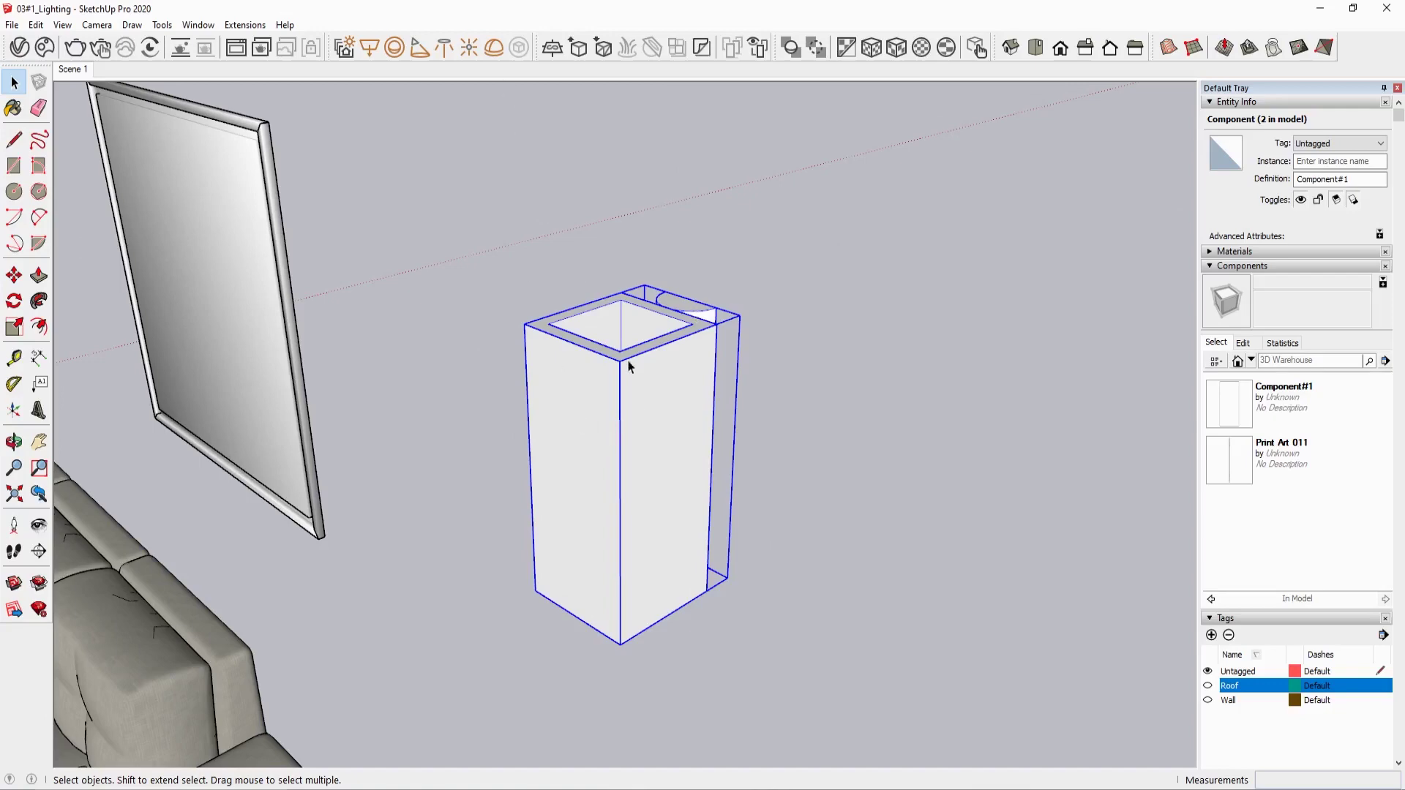
- Convert the lamp's inner solid group into a V-Ray mesh light and return to Scene 1
double_click(630, 366)
click(652, 415)
click(511, 54)
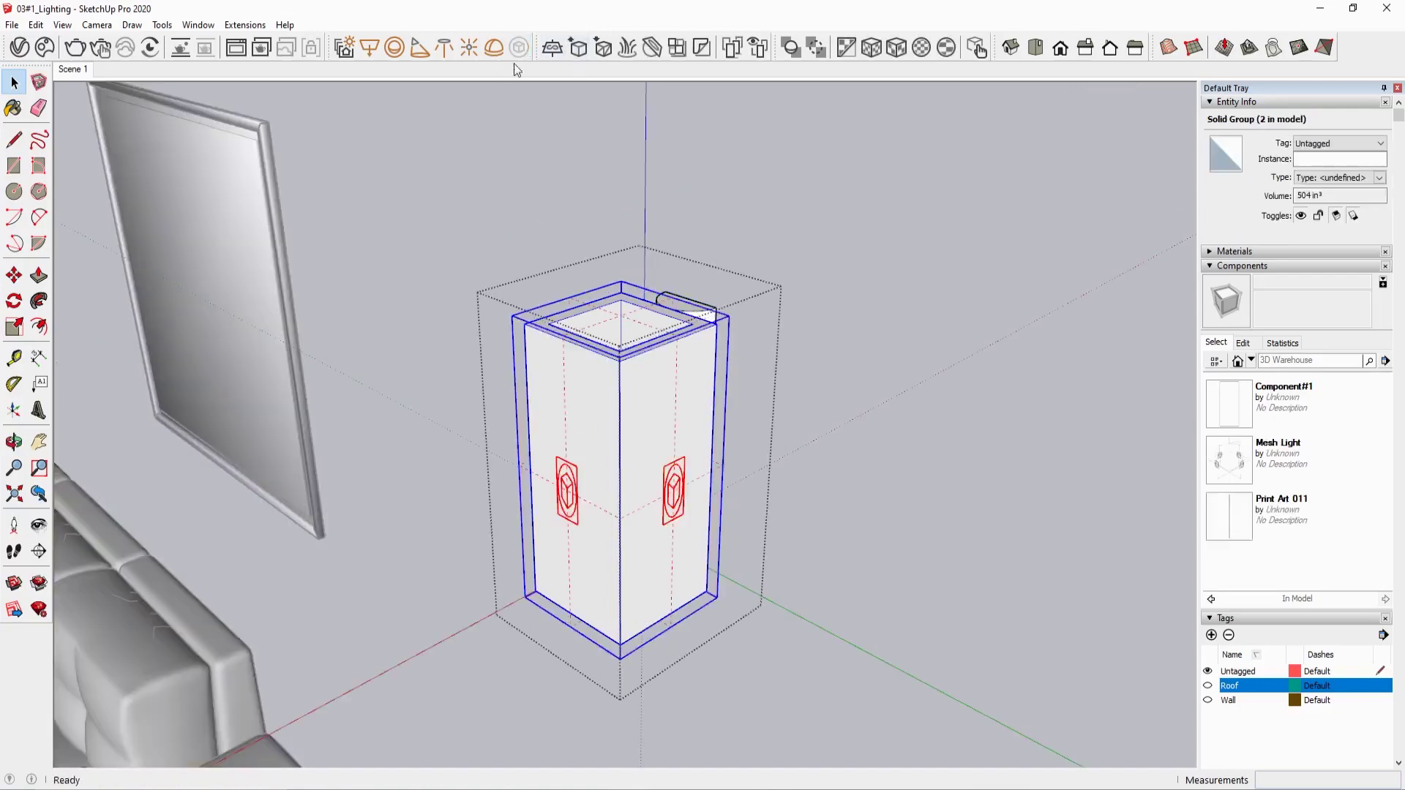
click(403, 191)
click(61, 70)
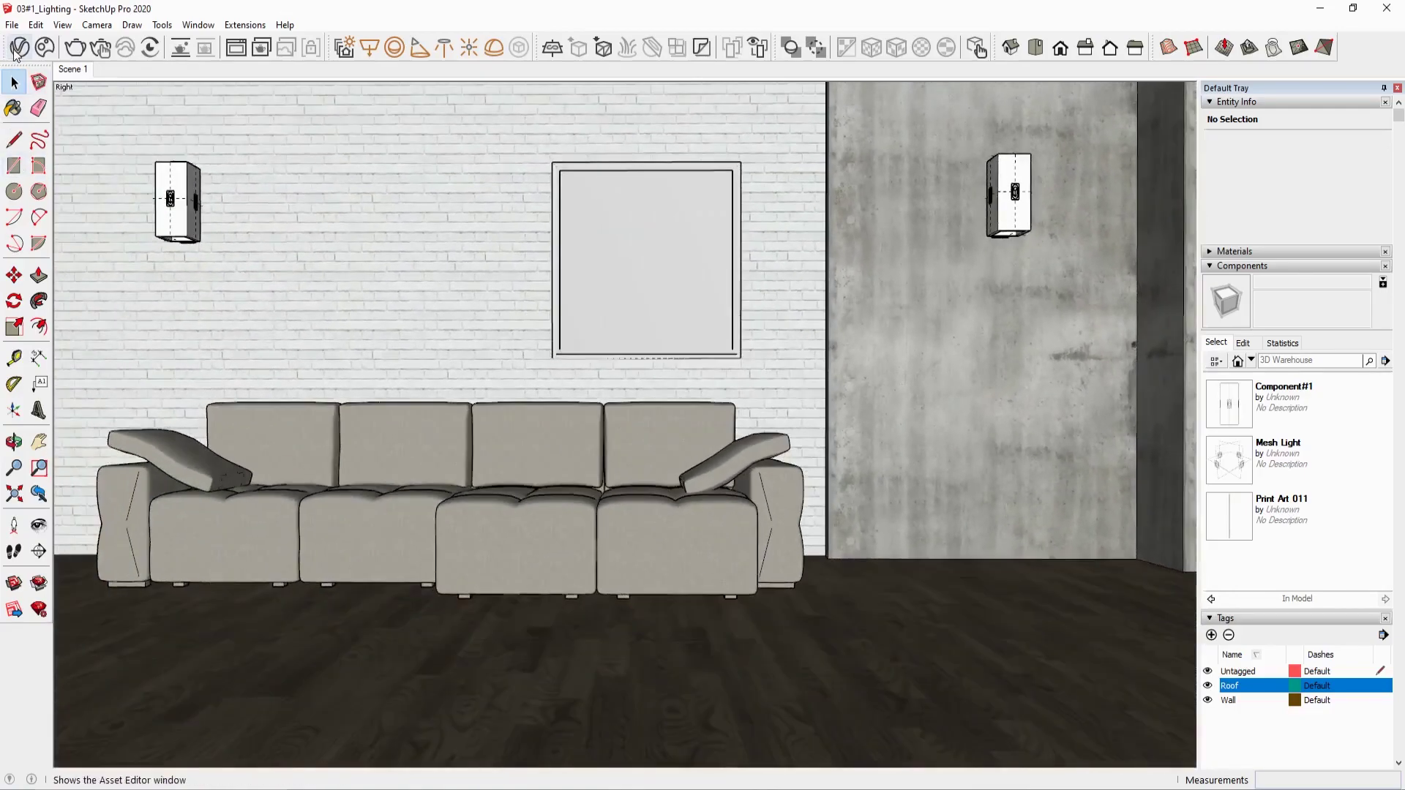
- Select the Mesh Light in the V-Ray lights list and start a render
click(18, 49)
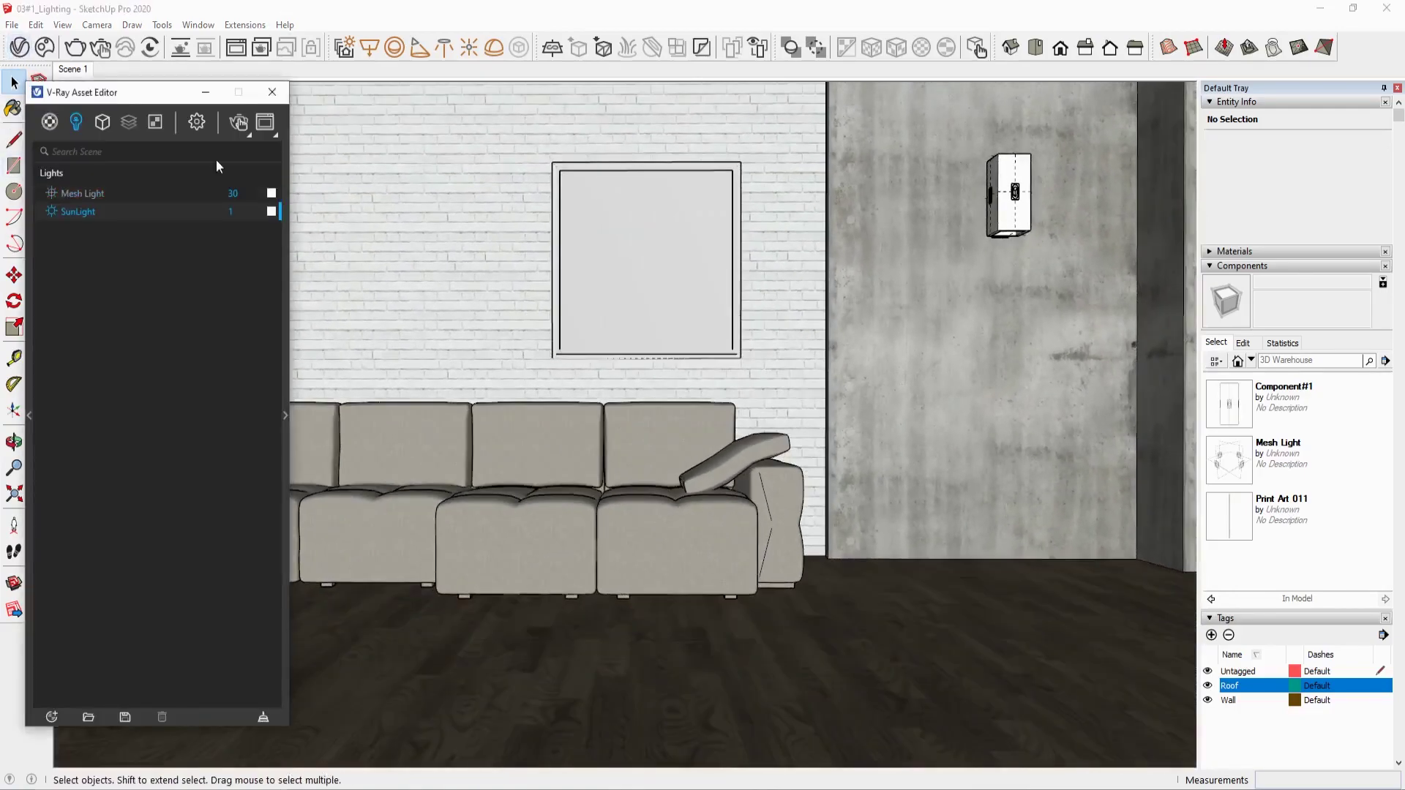
click(84, 193)
click(240, 120)
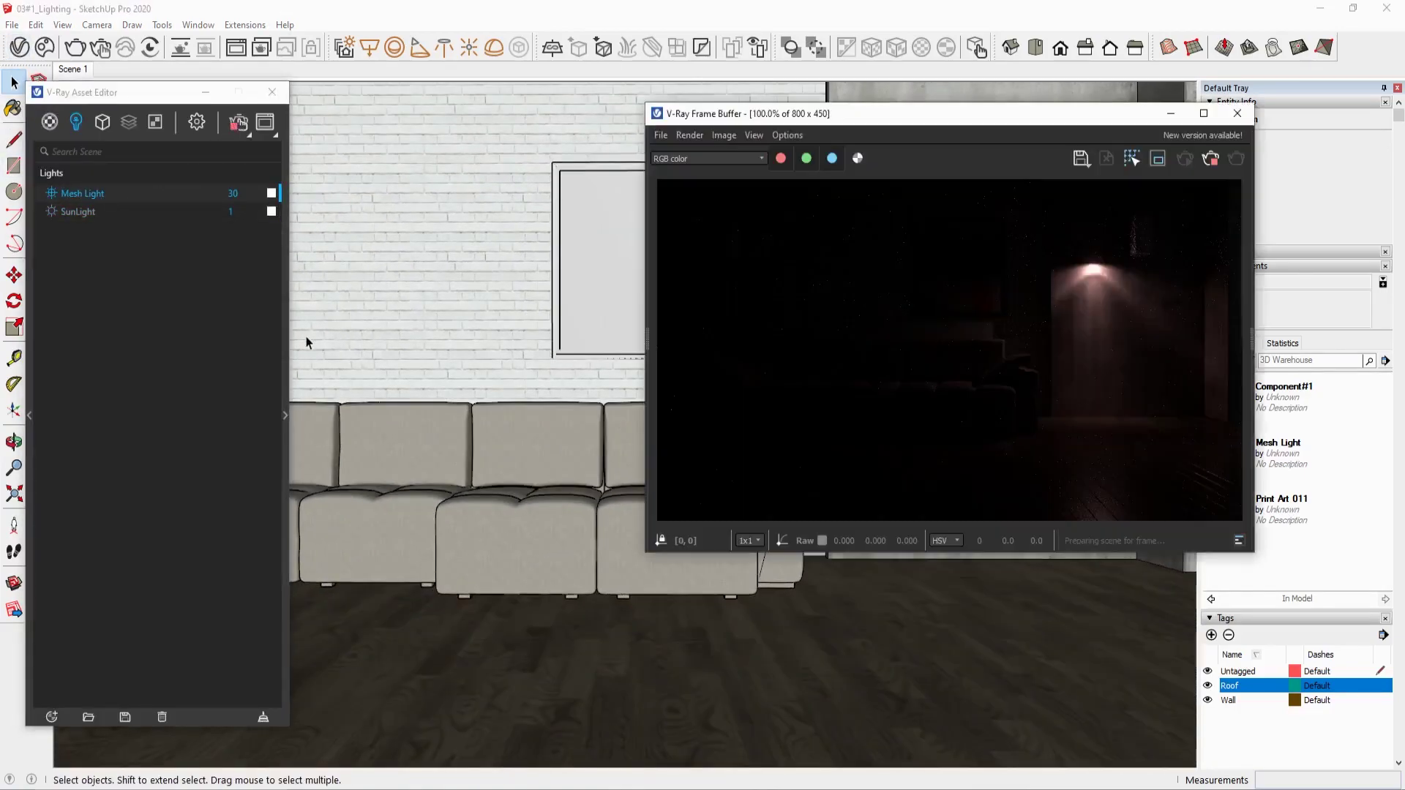
click(286, 332)
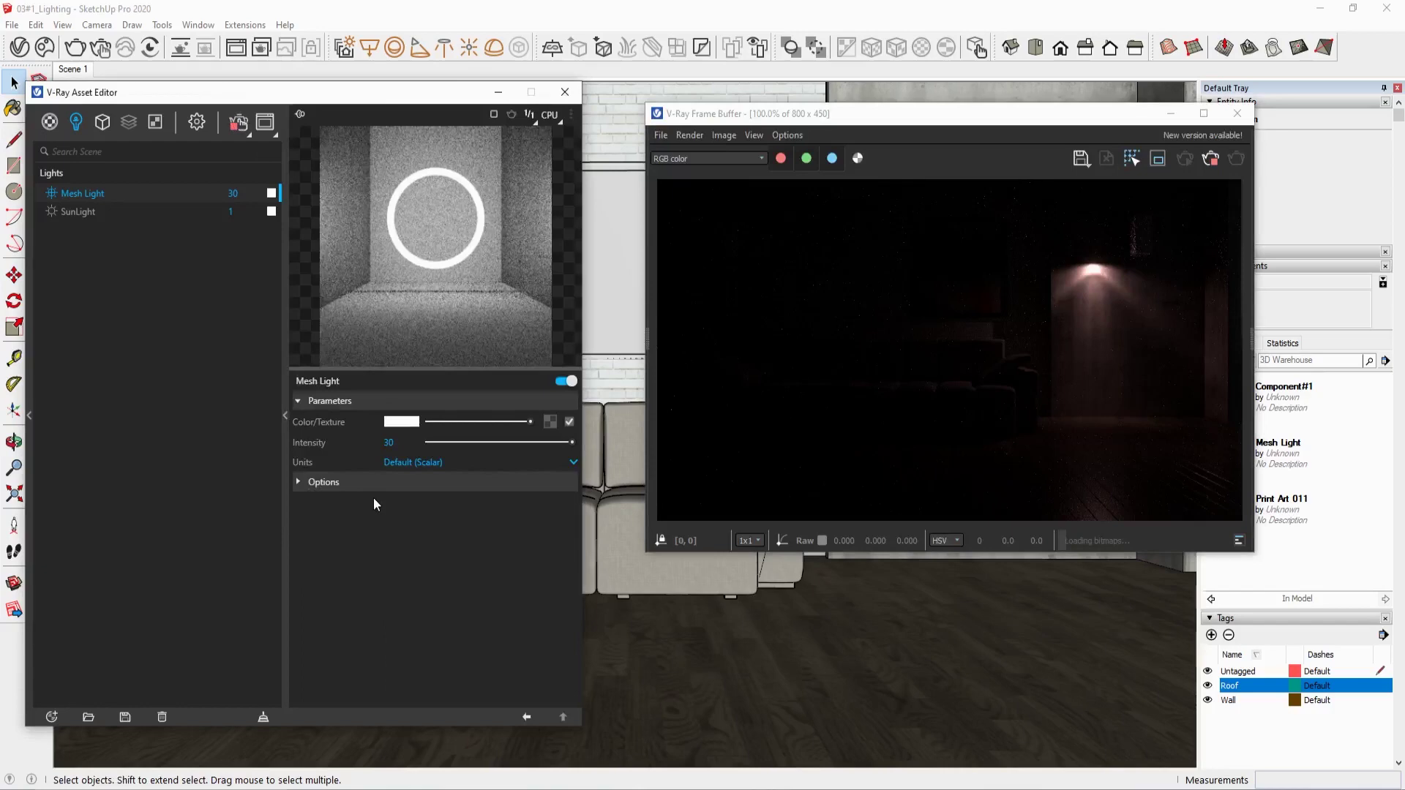
click(347, 483)
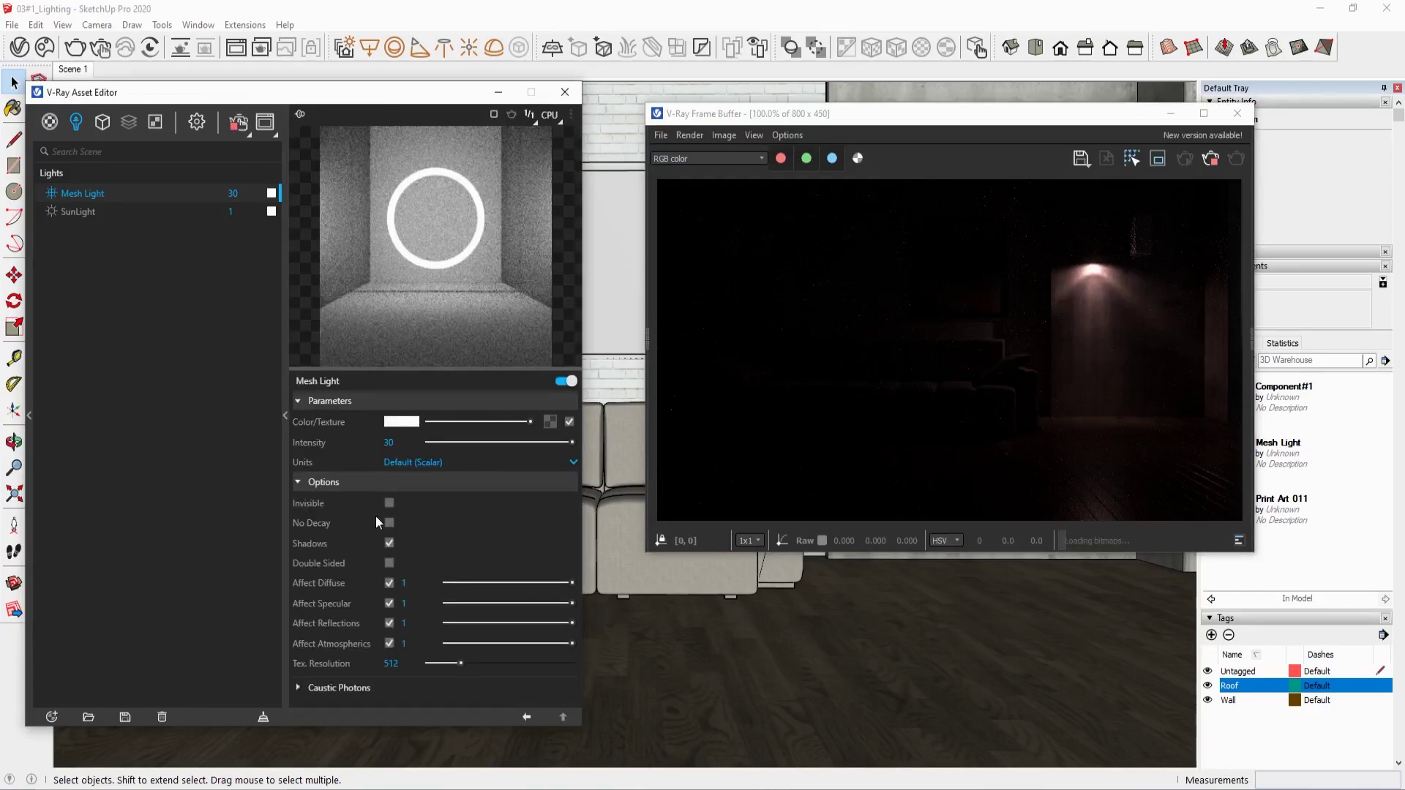
- Set the mesh light intensity to 60 (Default Scalar) and warm its colour to about 5496 K
click(417, 461)
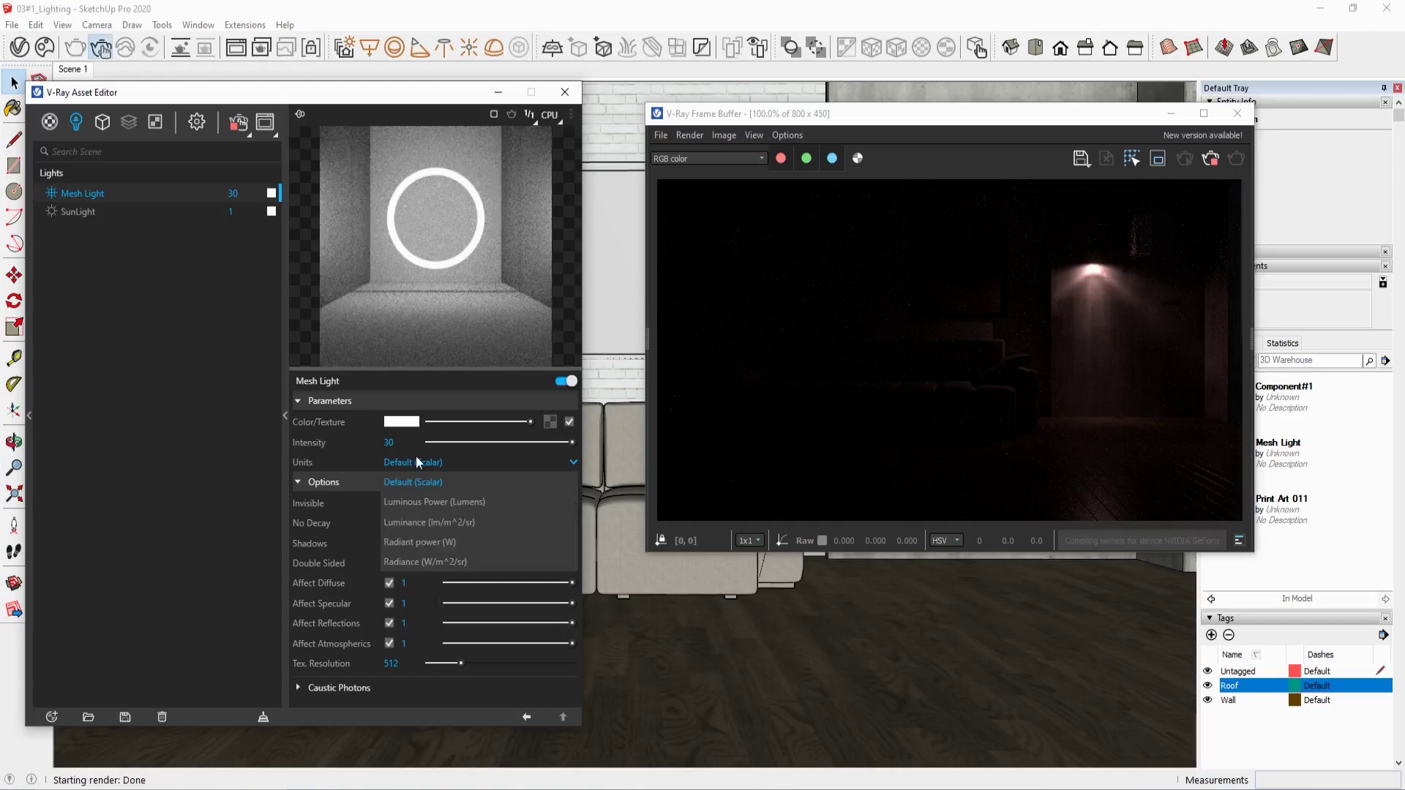
click(401, 482)
click(395, 442)
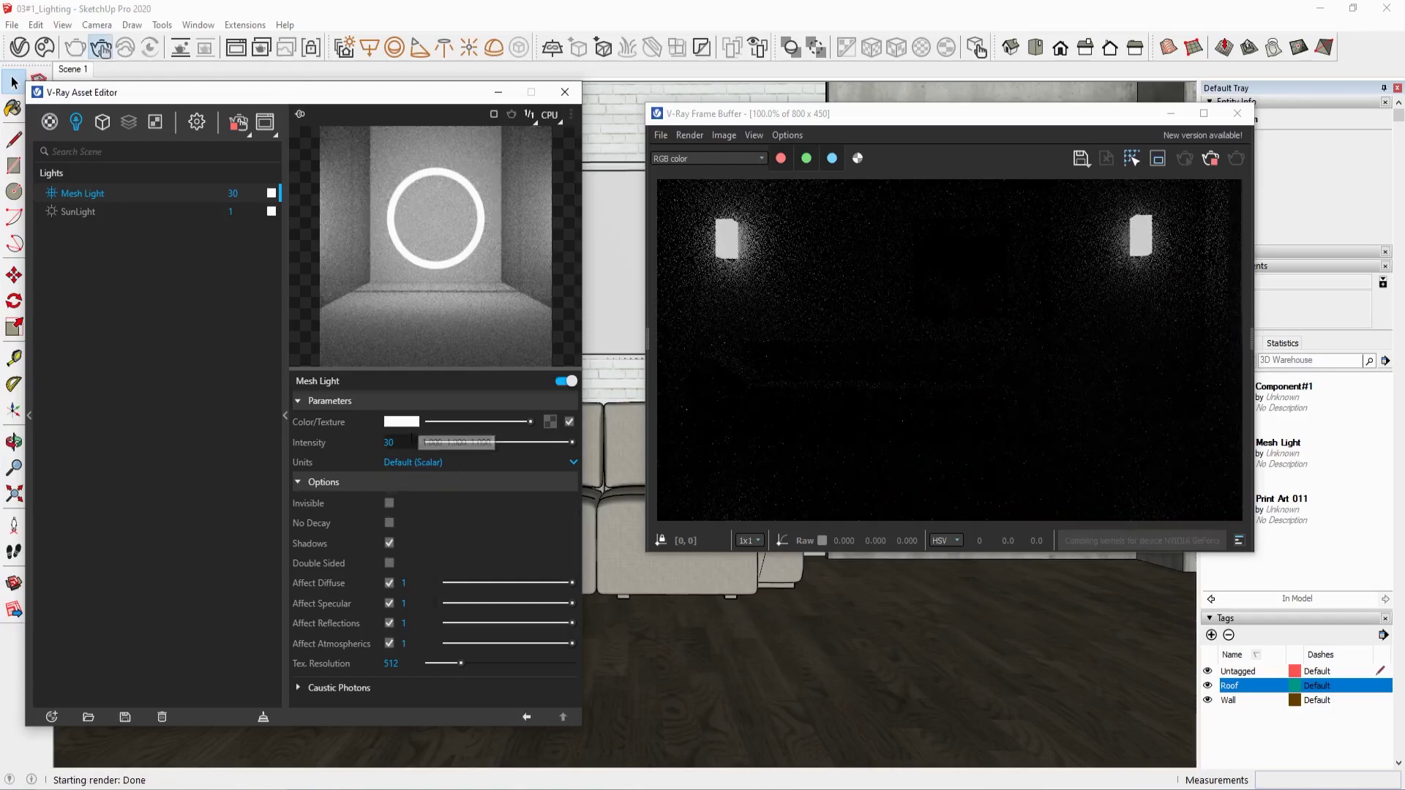
text(600)
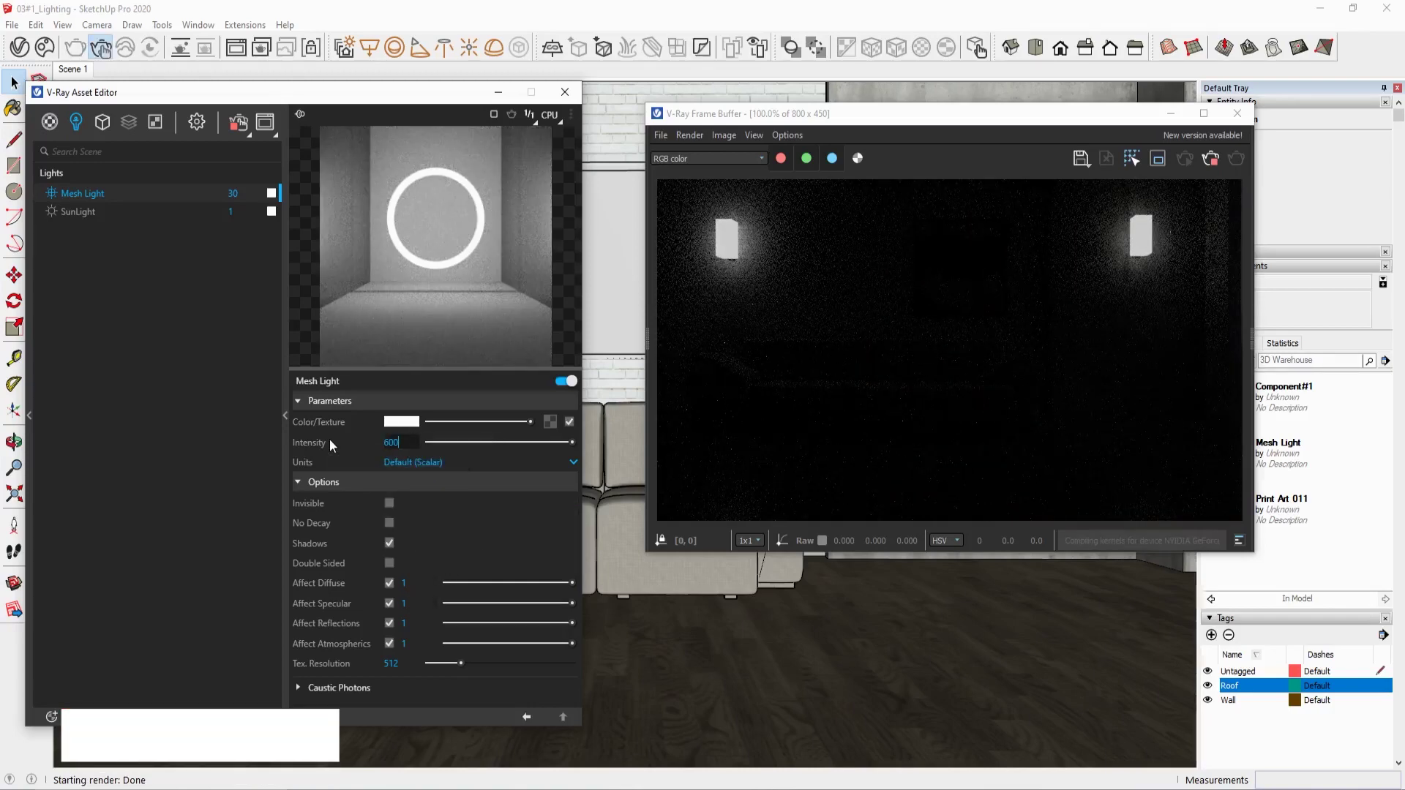
key(BackSpace)
key(Return)
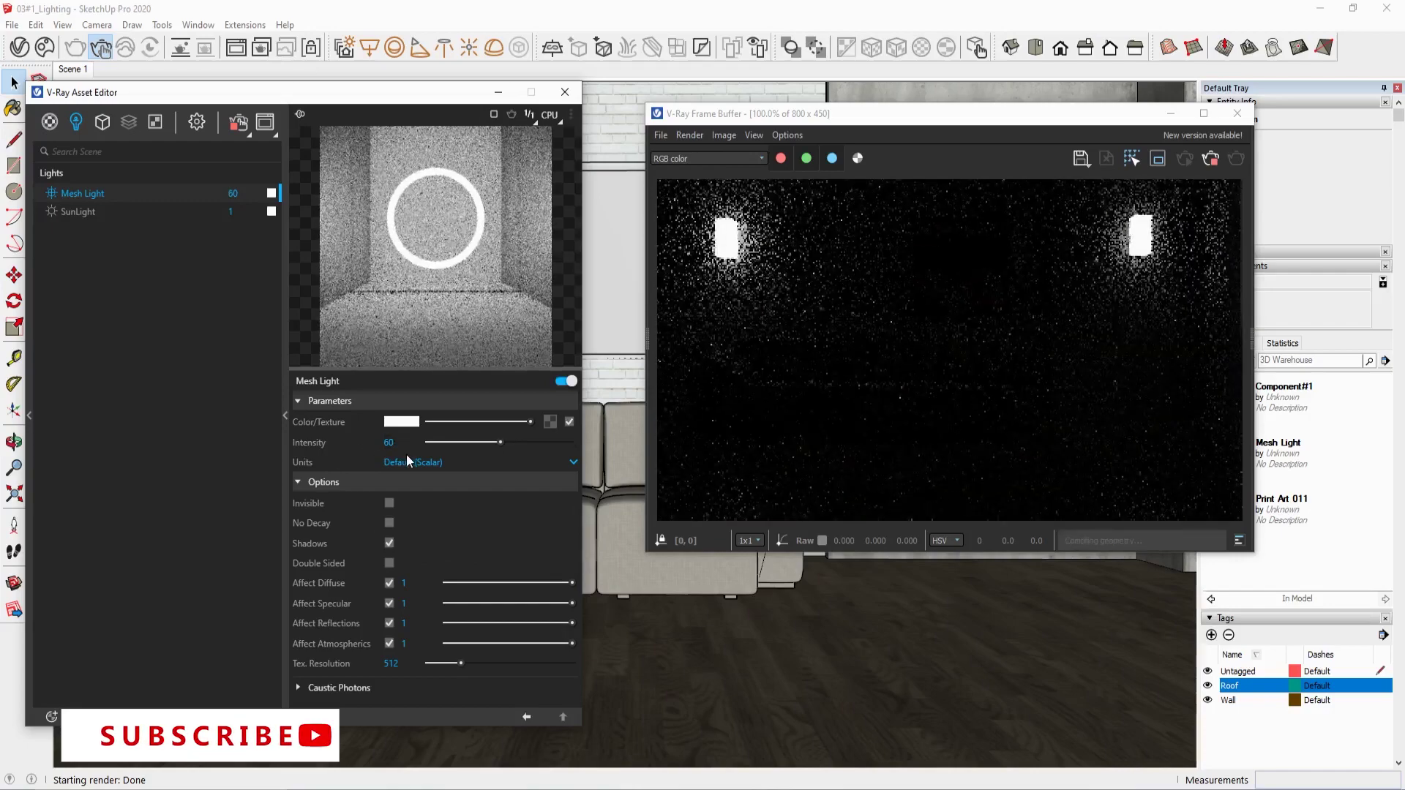
click(402, 423)
drag(792, 474, 812, 472)
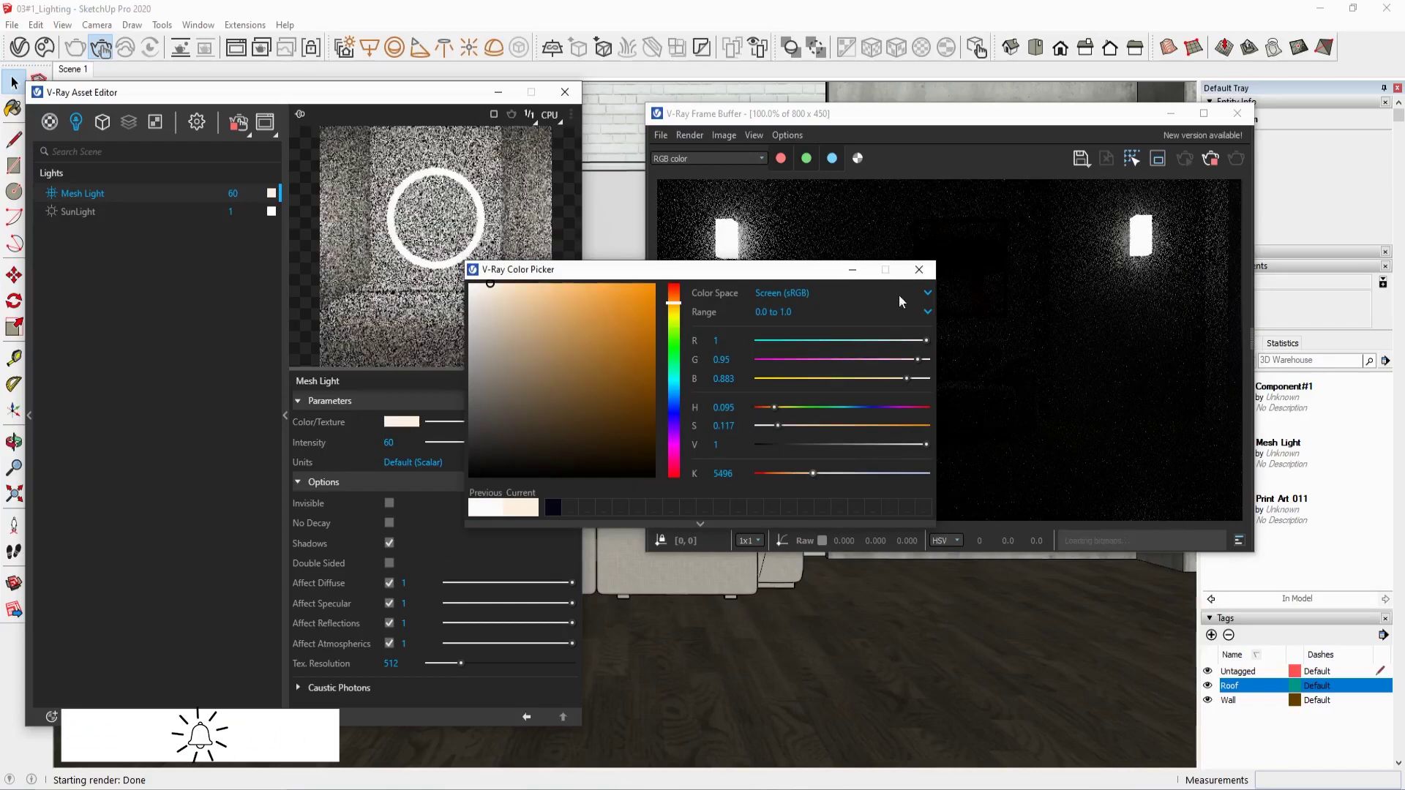